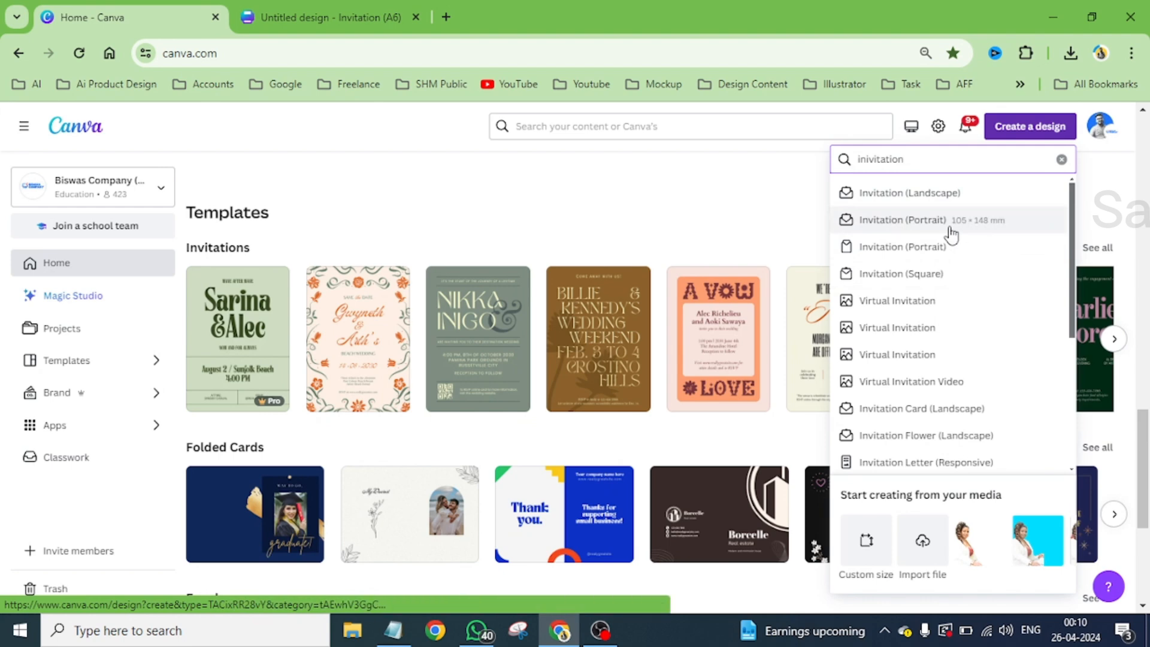
- Create a new portrait invitation design with the 105 × 148 mm size
click(951, 228)
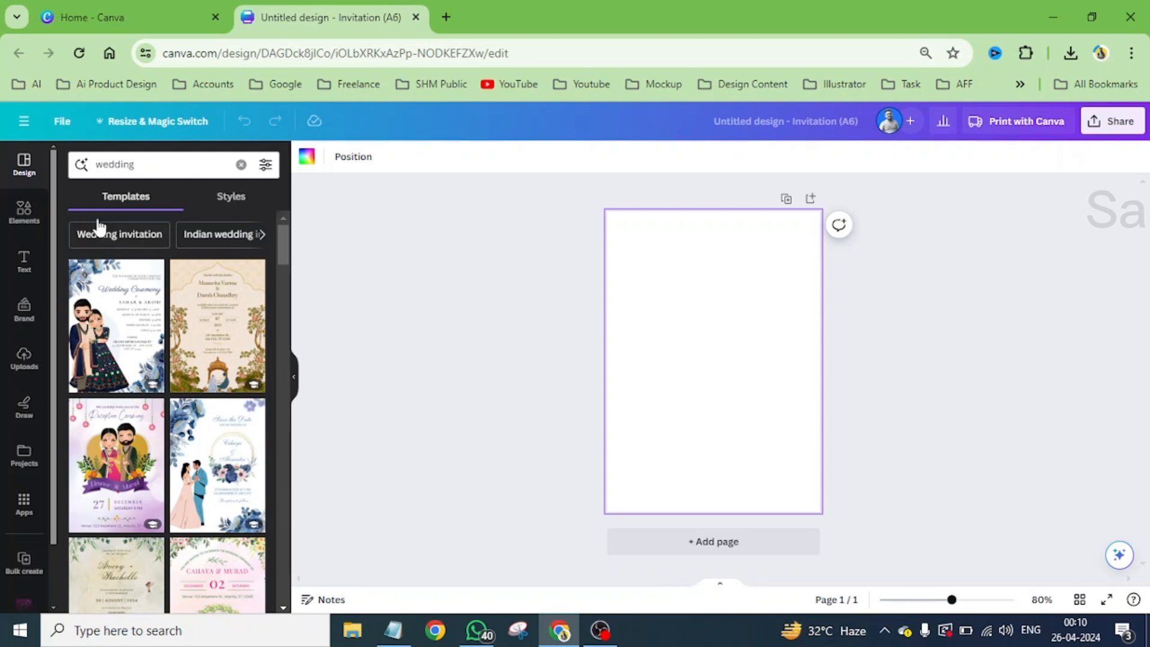
- Find the Blue Gold Luxury Wedding Invitation among the wedding templates and apply its cover page to the blank page
scroll(157, 360, down, 8)
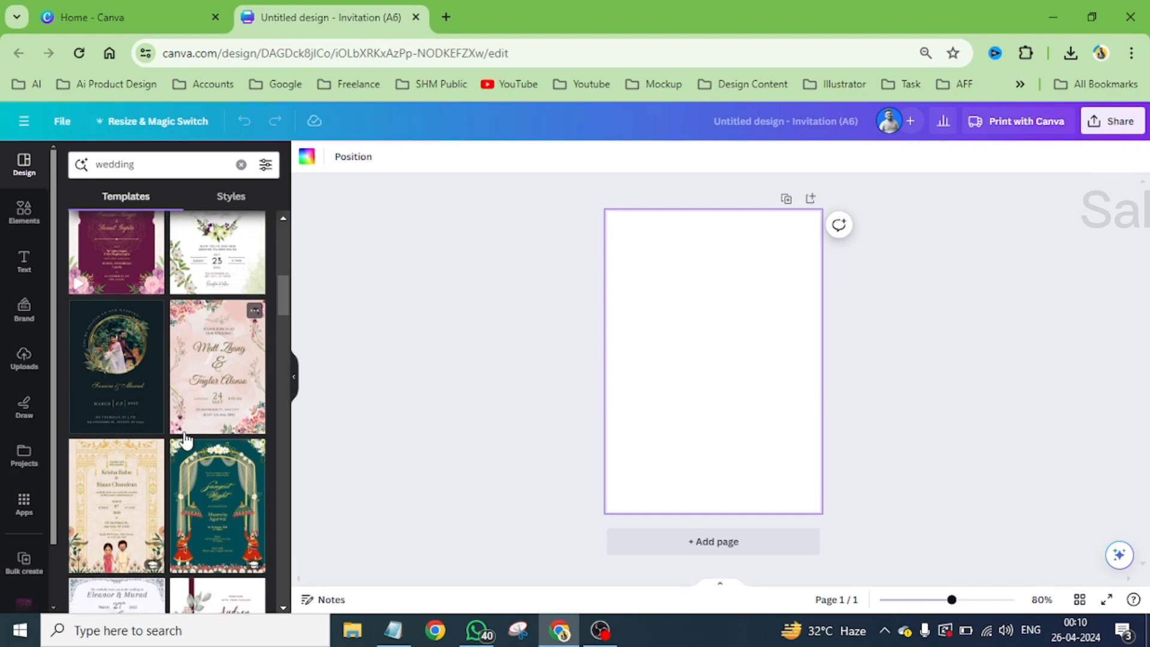
scroll(155, 413, down, 3)
scroll(144, 387, down, 4)
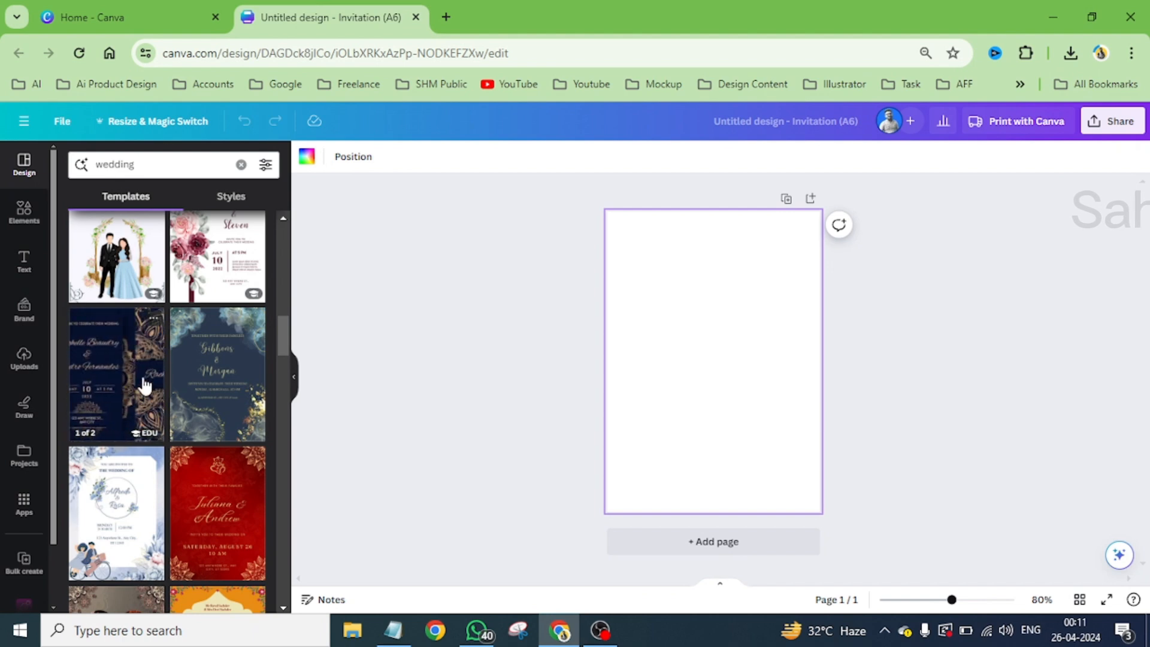
scroll(144, 386, down, 5)
scroll(143, 387, up, 3)
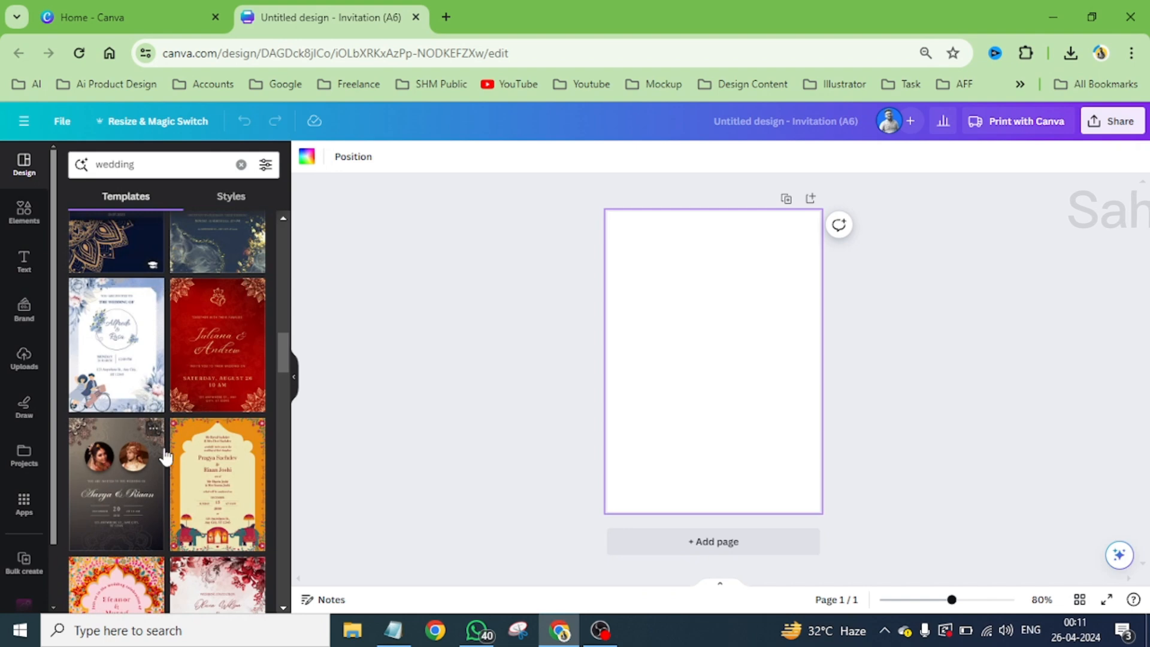
scroll(163, 455, down, 4)
scroll(165, 456, up, 5)
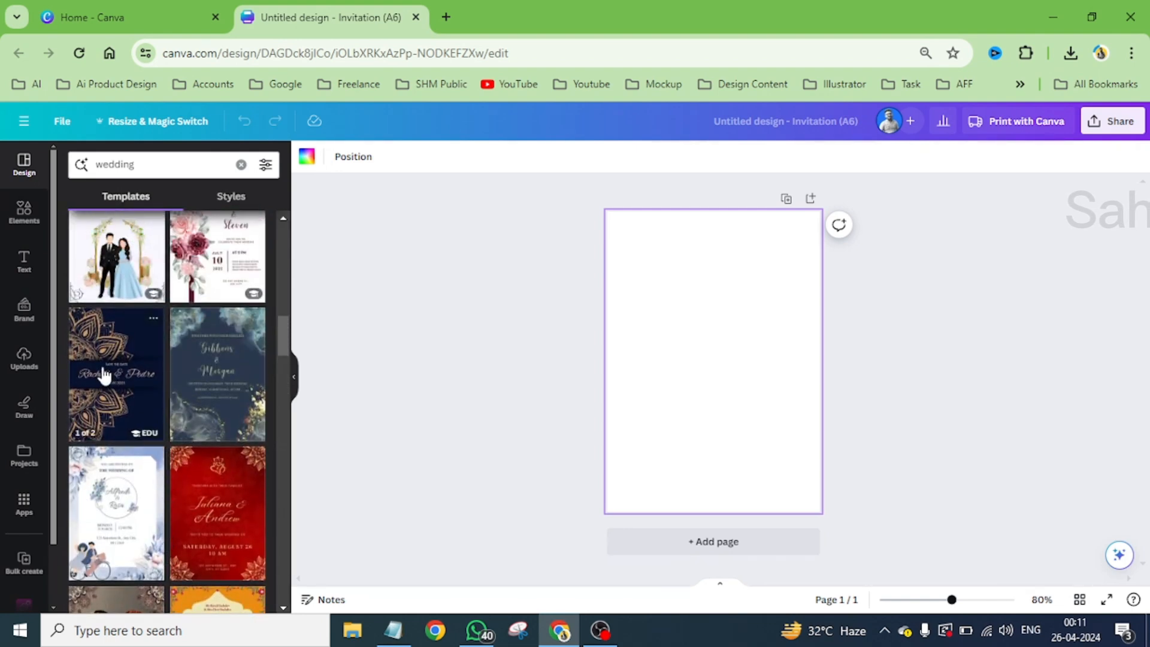
click(106, 376)
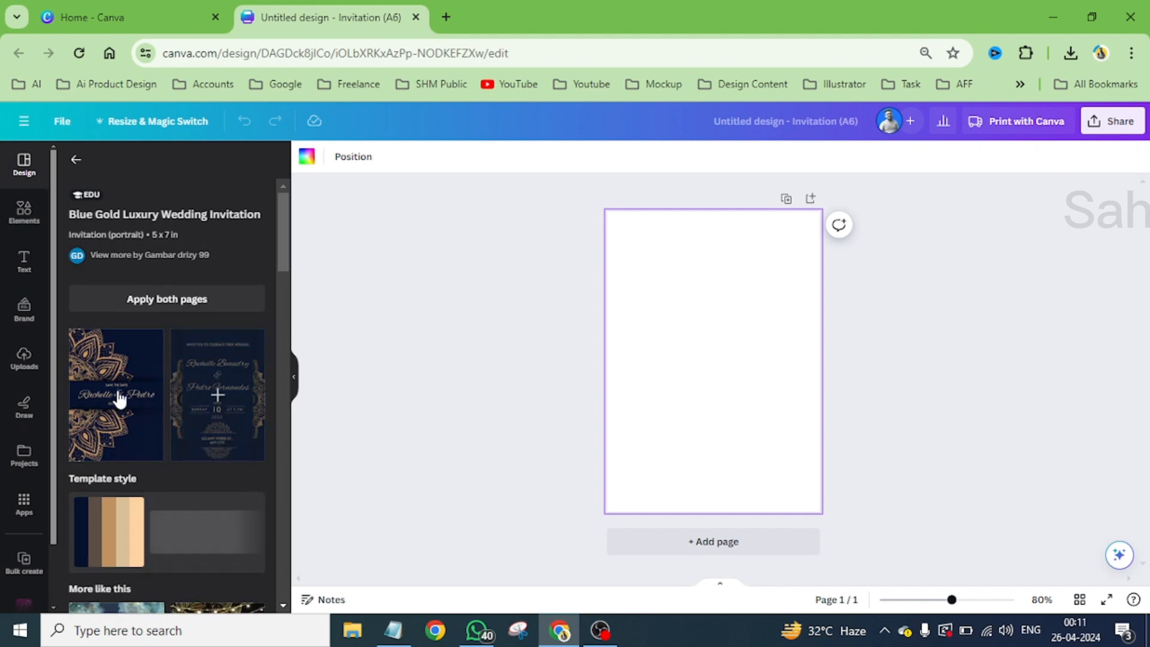
click(118, 397)
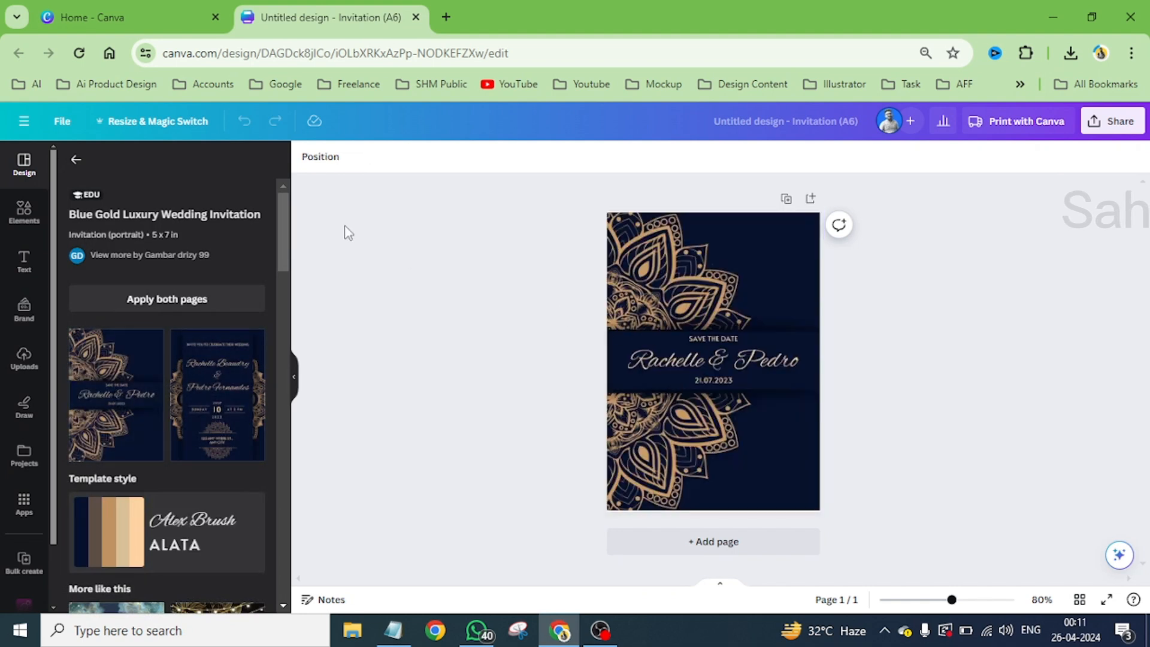
- Put the Gold and Red Classic Traditional Floral Patterned Indian Wedding Invitation template on a second page
click(76, 159)
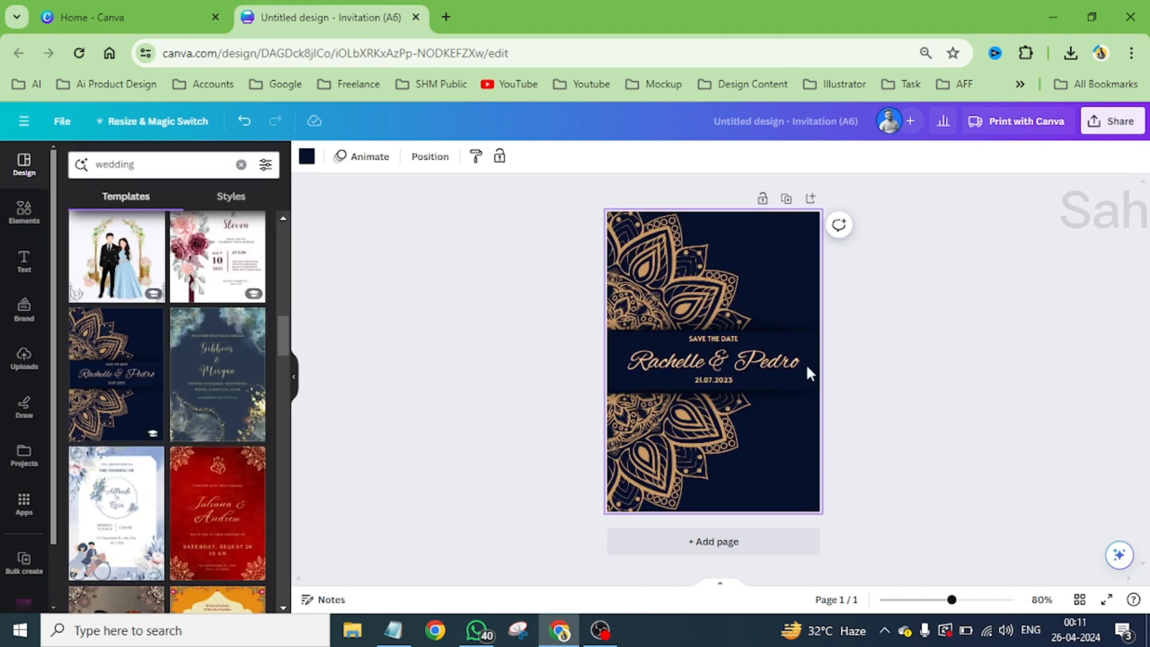
scroll(200, 464, down, 5)
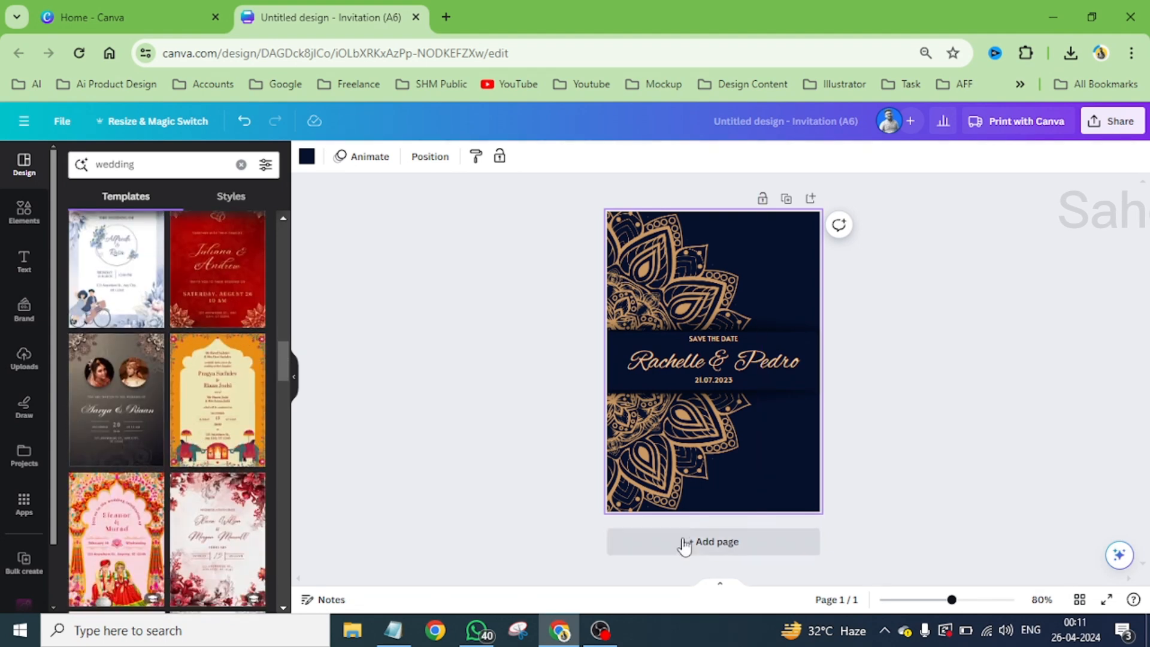
click(205, 279)
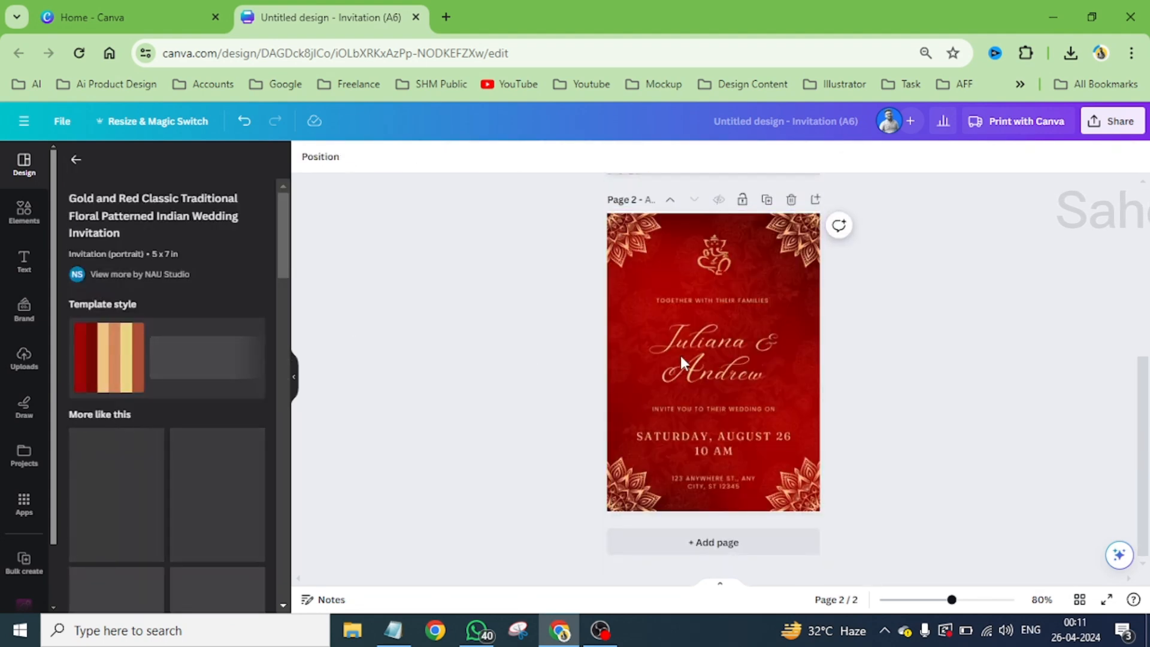
- Add a blank third page and look through more wedding invitation templates
click(722, 553)
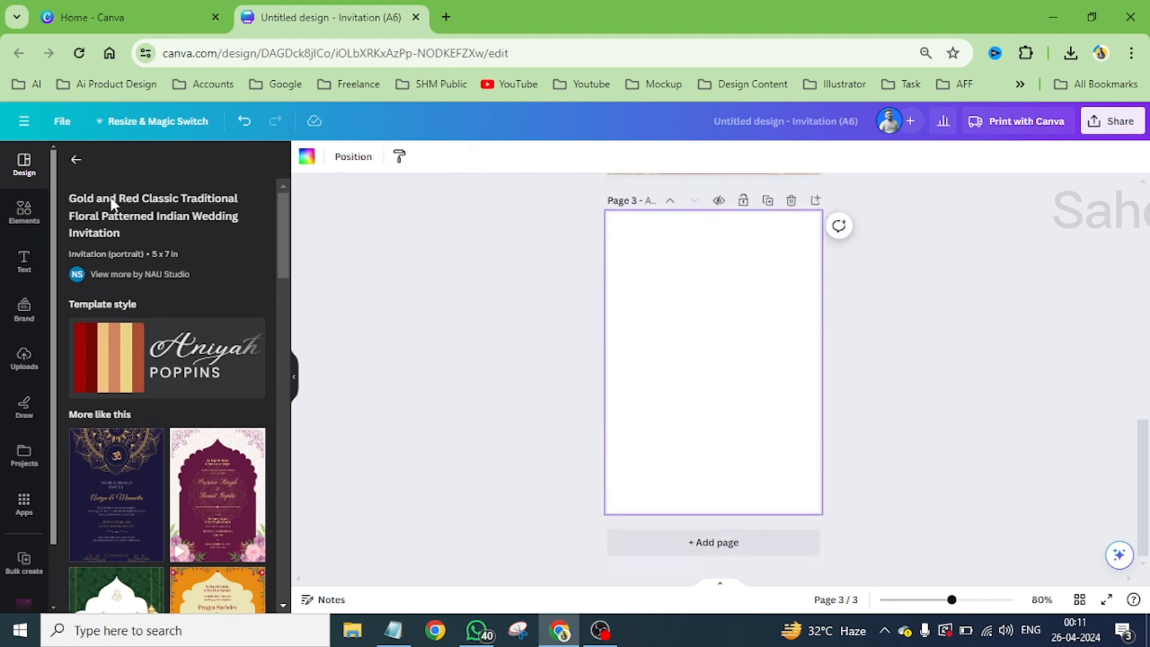
click(76, 159)
scroll(185, 428, down, 4)
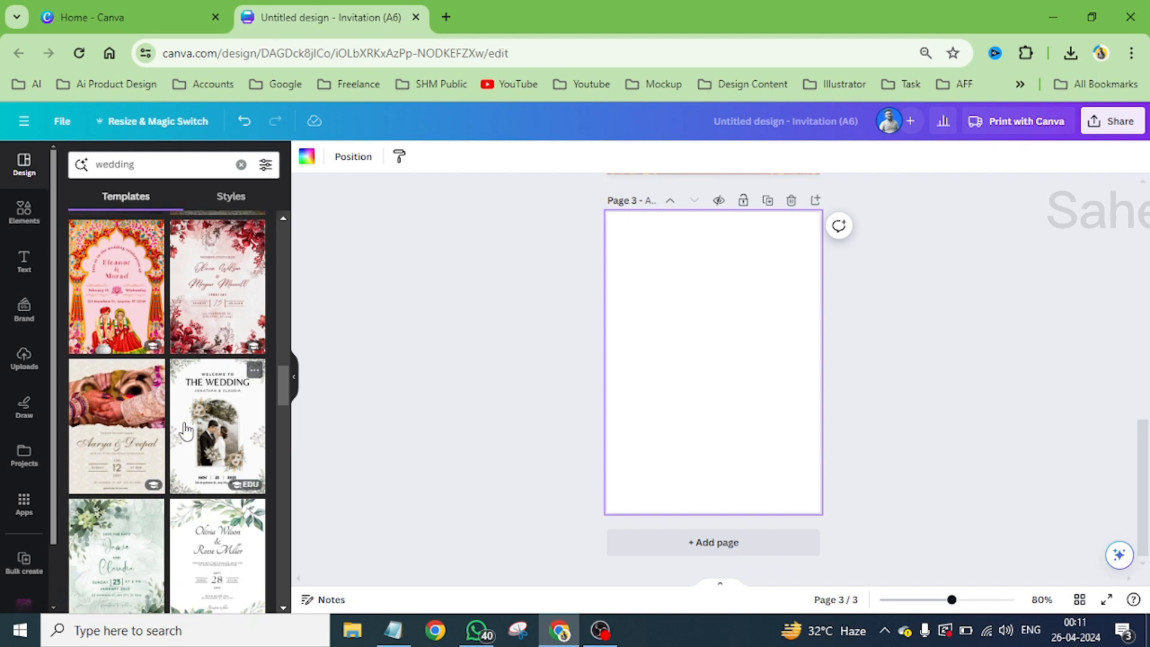
scroll(186, 428, down, 3)
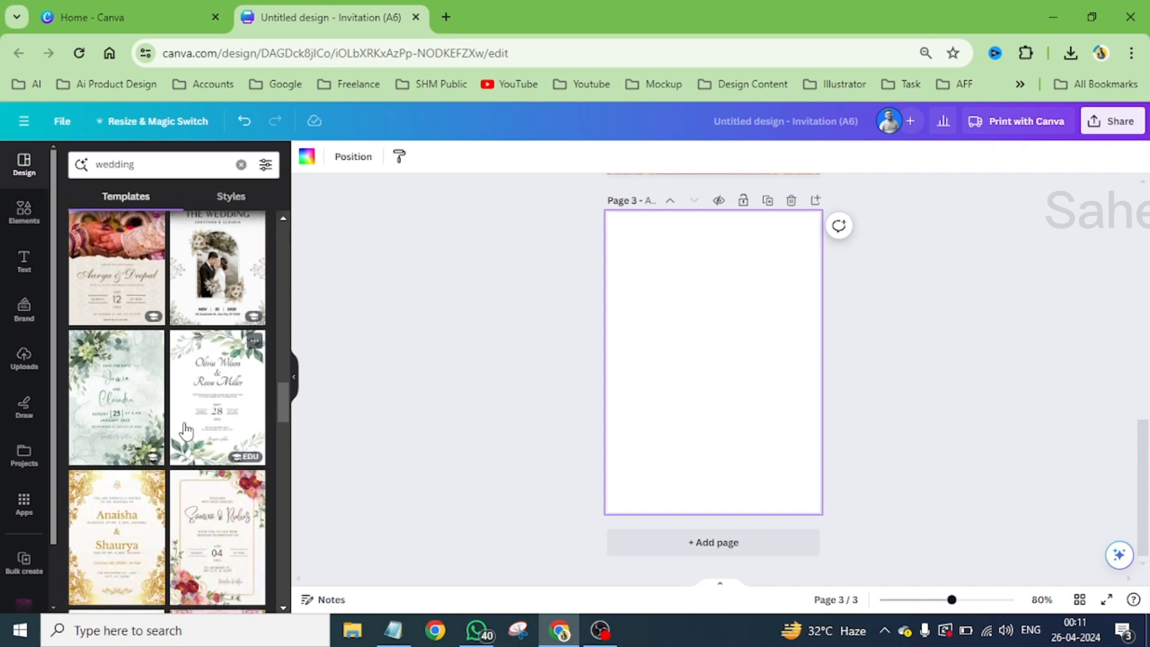
- Delete the blue-gold and the red template pages, keeping only the blank page
scroll(773, 353, up, 10)
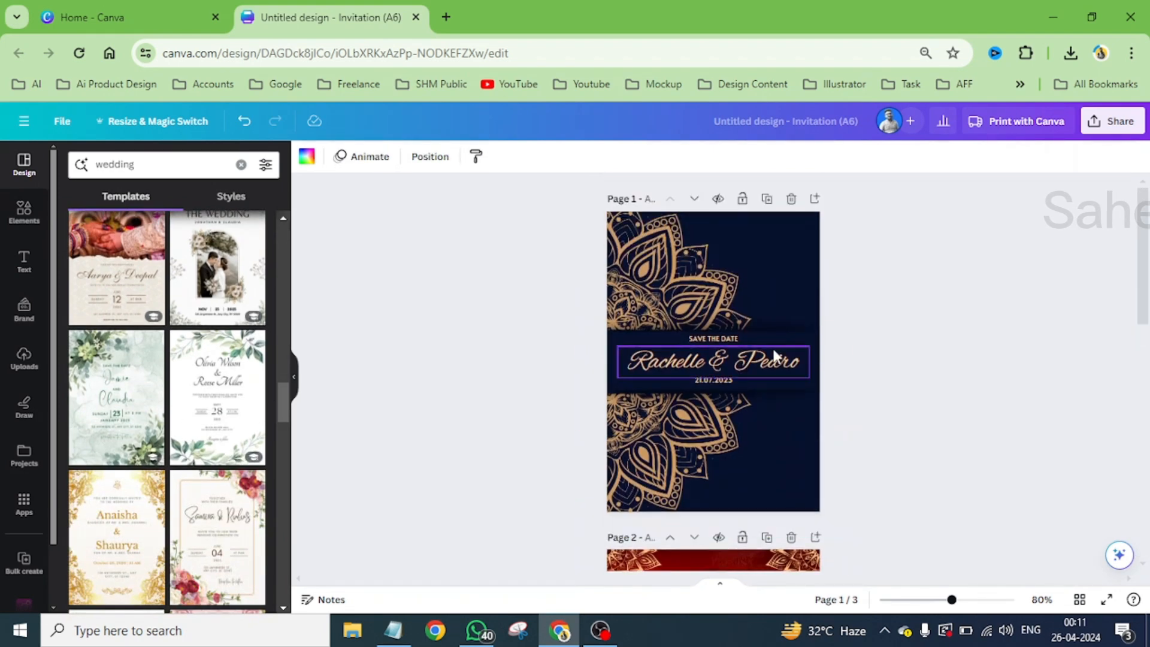
click(791, 202)
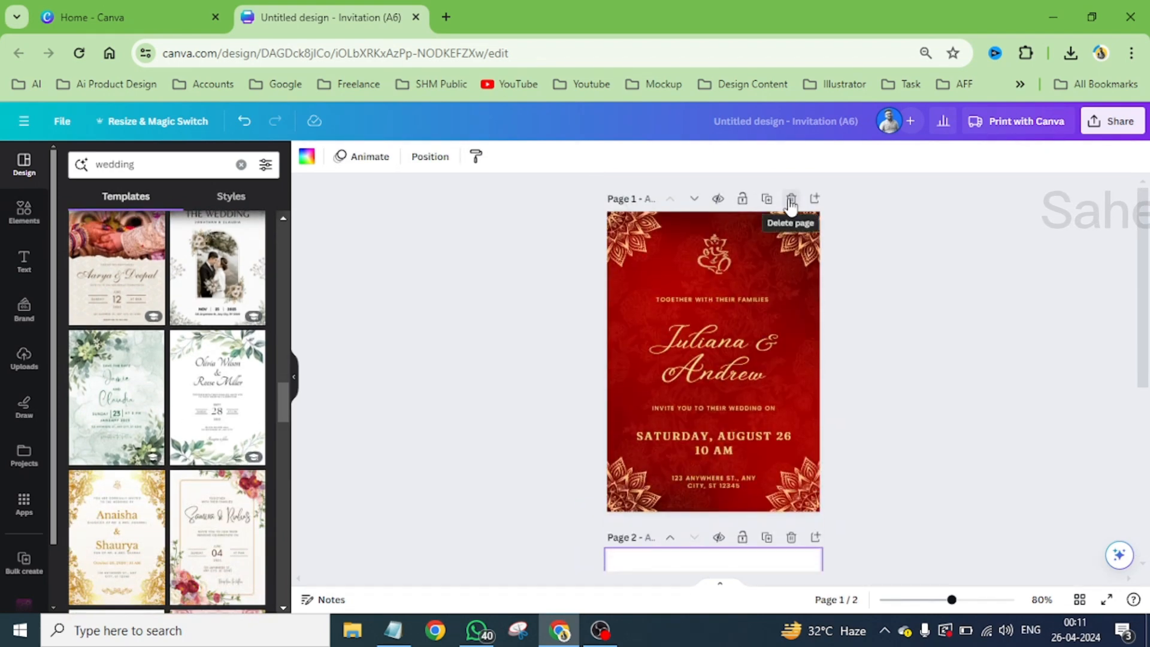
click(791, 203)
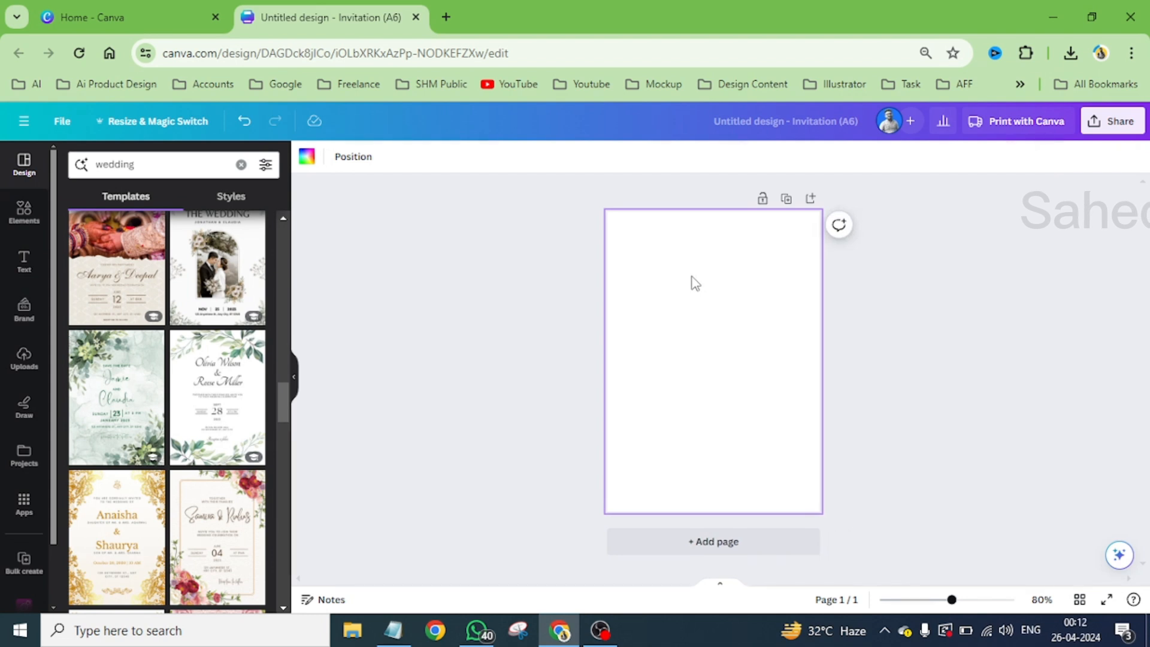
- Fill the page background with solid black
click(305, 159)
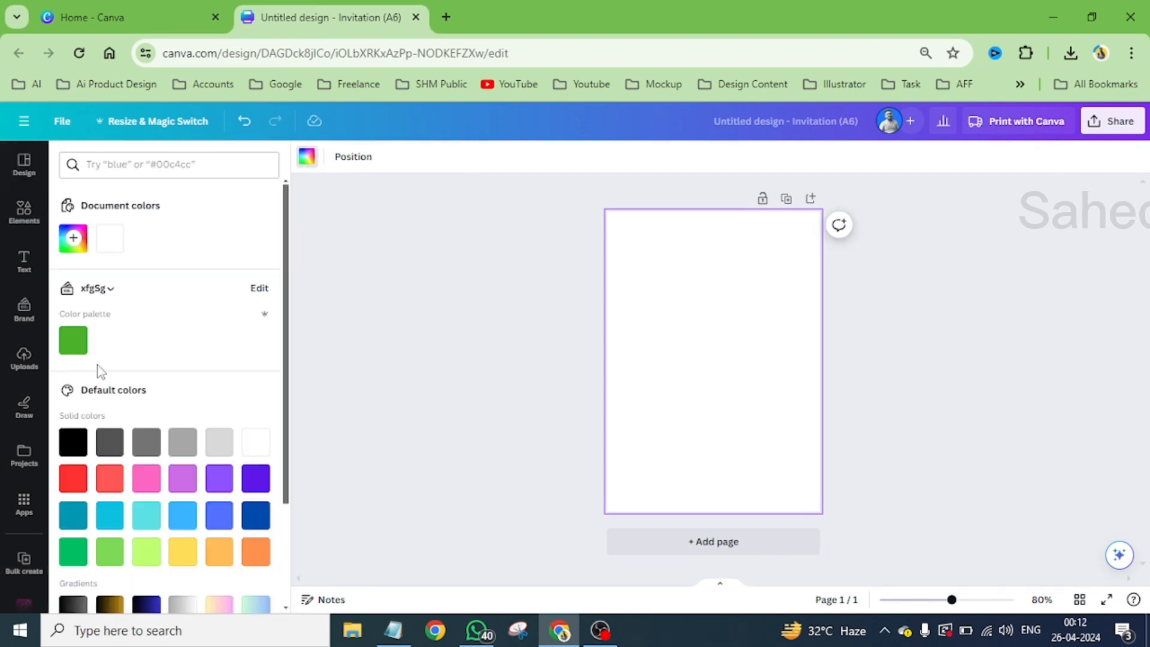
click(73, 442)
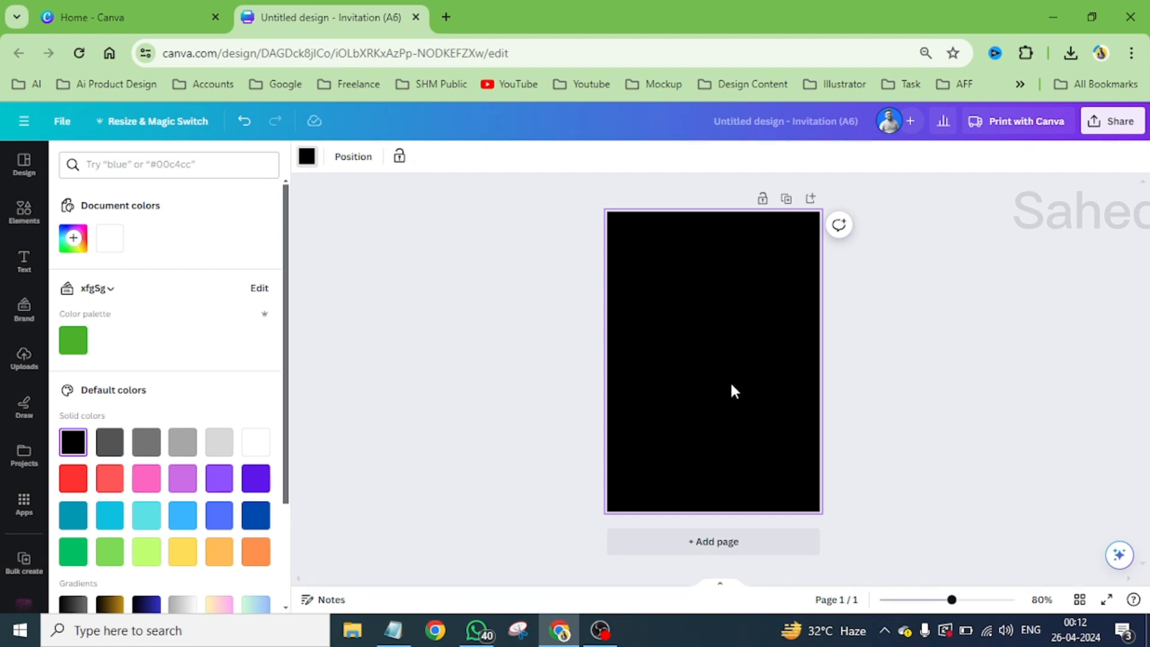
- Search the elements library for "royal border" and limit the results to graphics
click(26, 225)
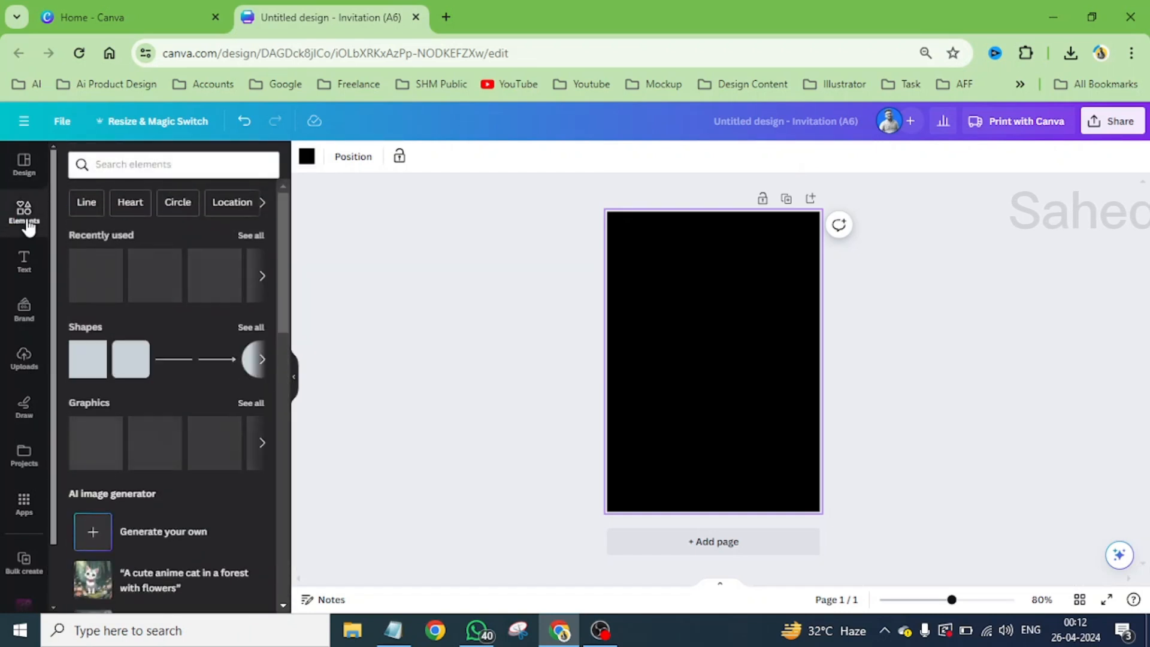
click(128, 163)
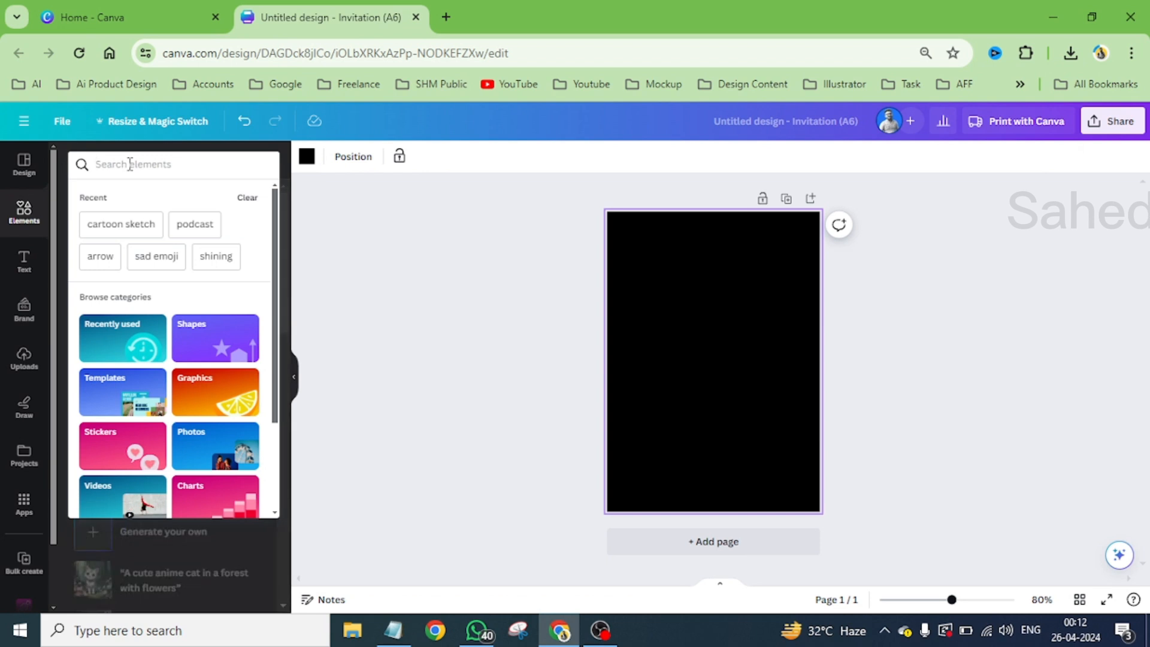
text(royal)
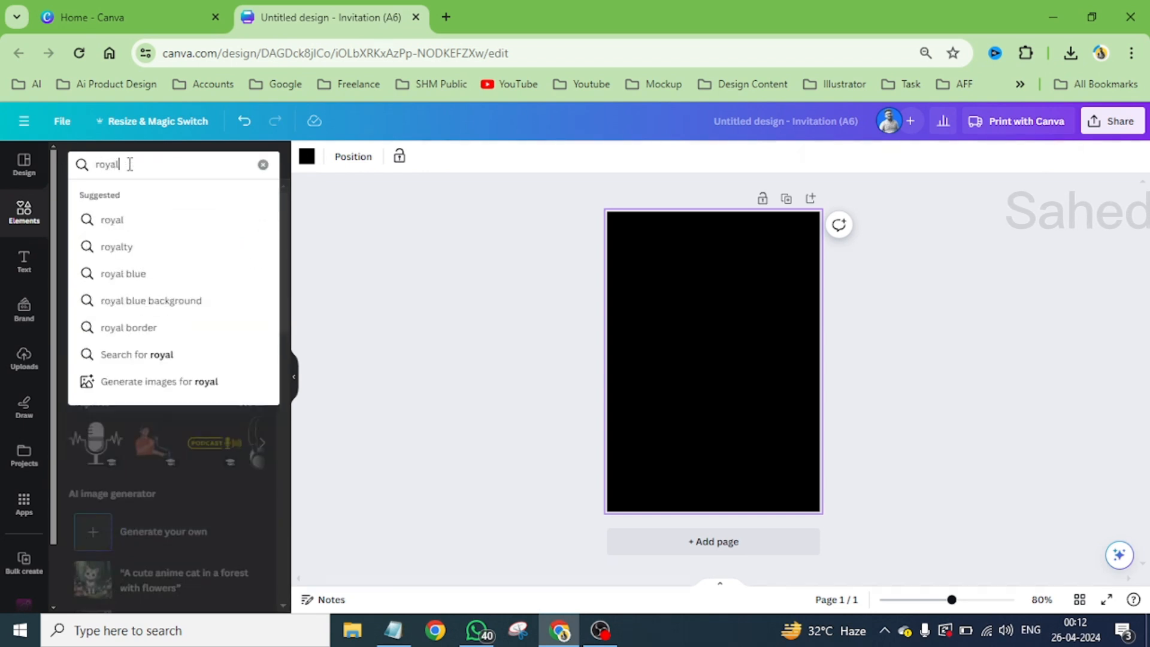
text( bor)
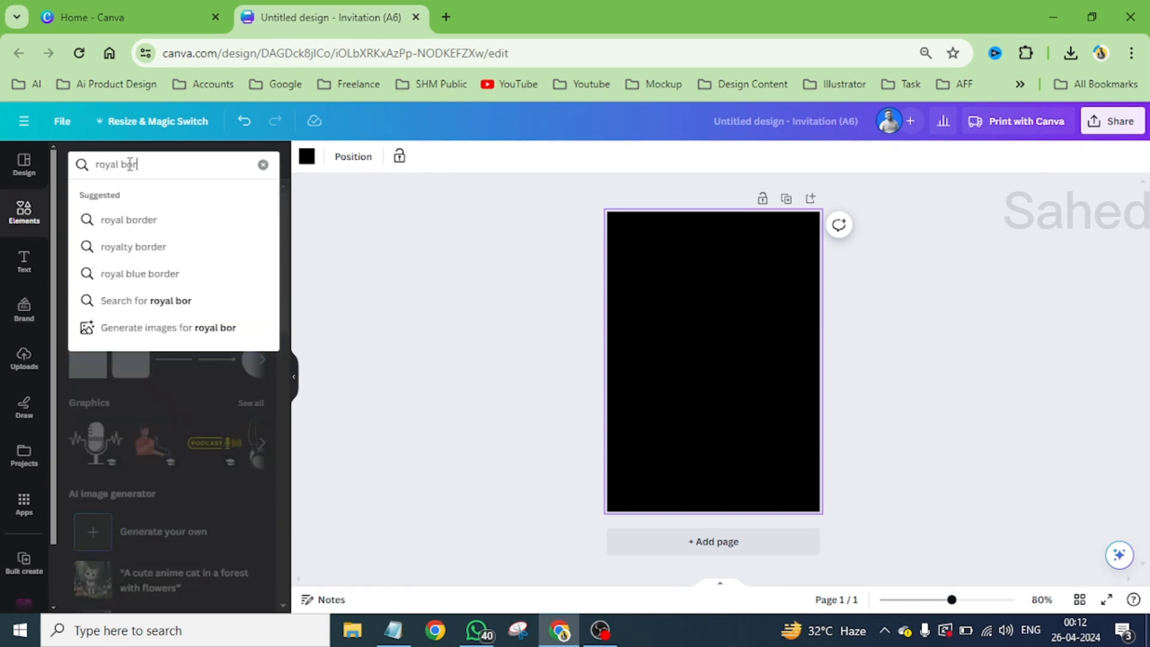
text(der)
key(Return)
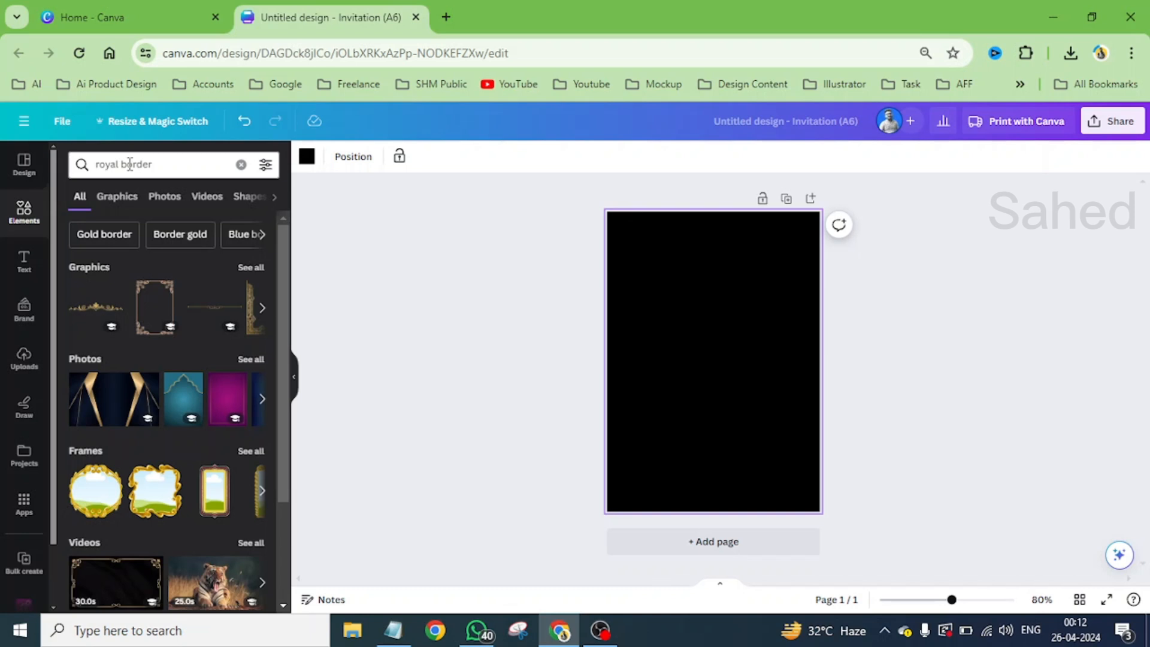
click(117, 196)
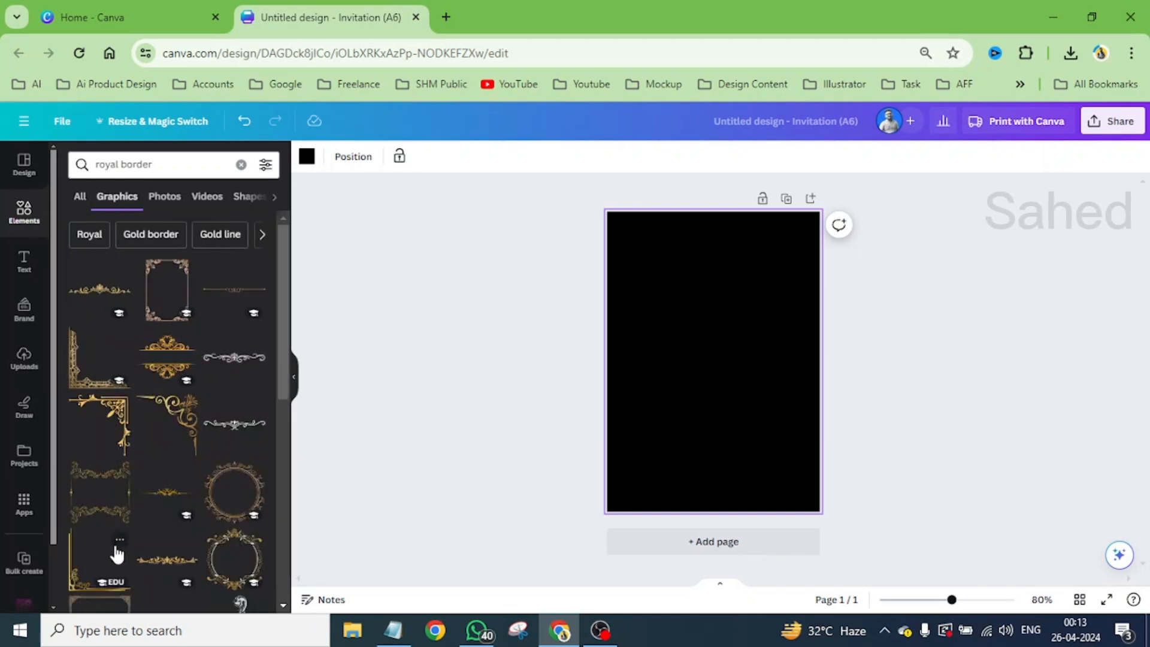
- Add the gold floral corner ornament from the royal border graphics to the black page
scroll(203, 478, down, 4)
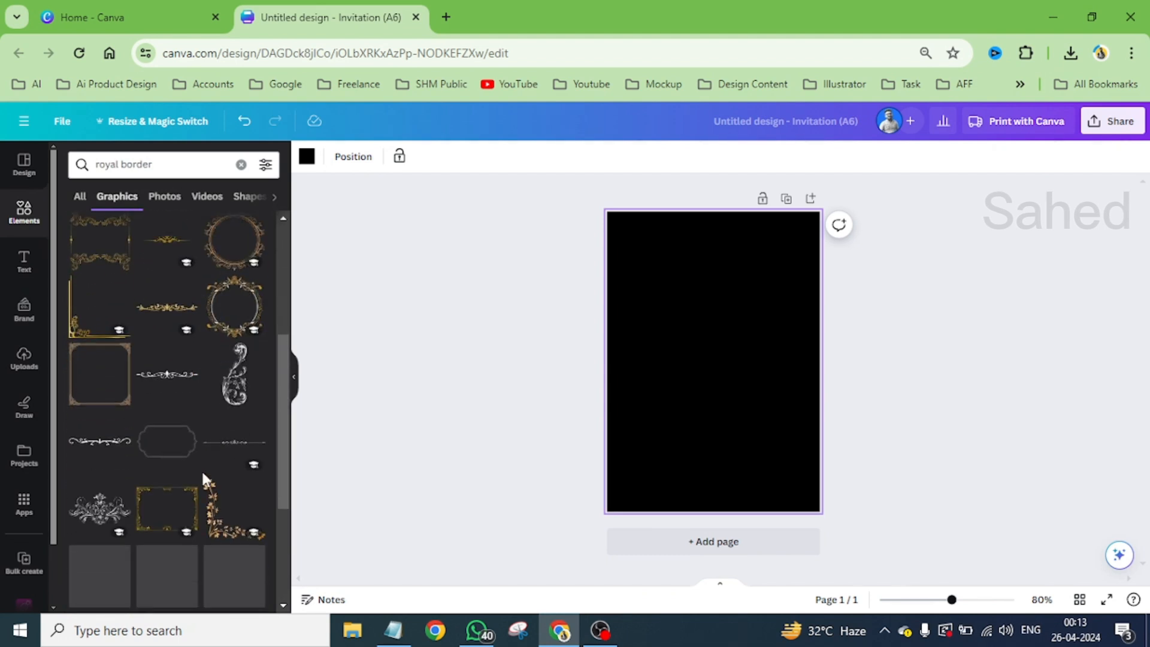
scroll(201, 469, down, 2)
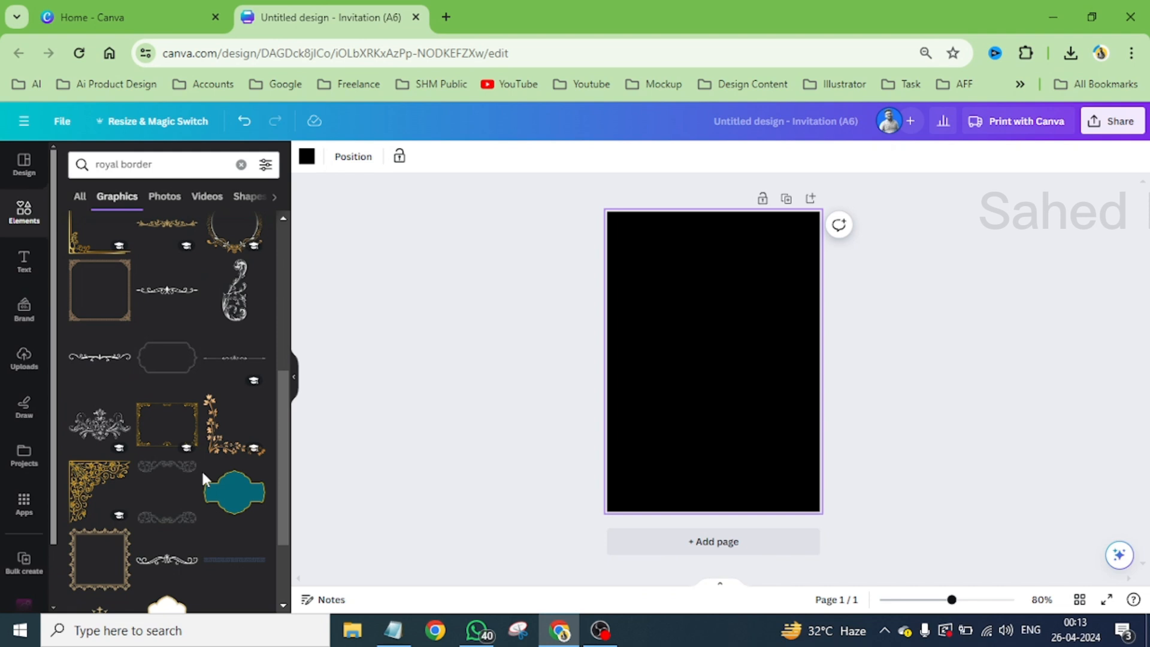
scroll(201, 469, down, 3)
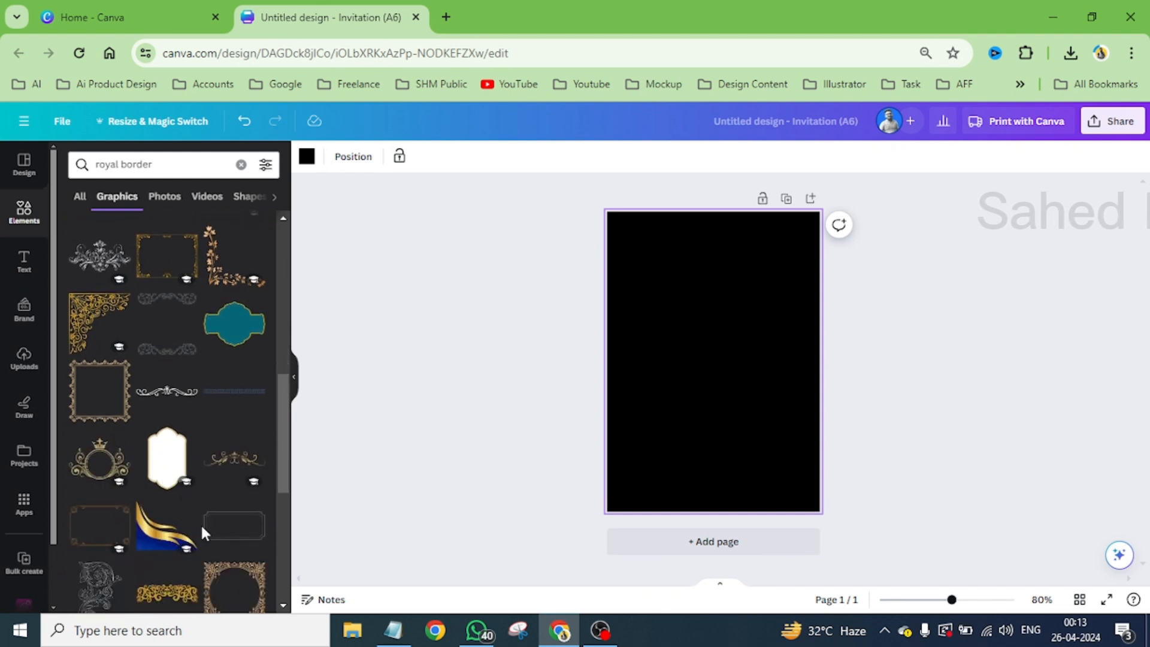
scroll(200, 523, down, 2)
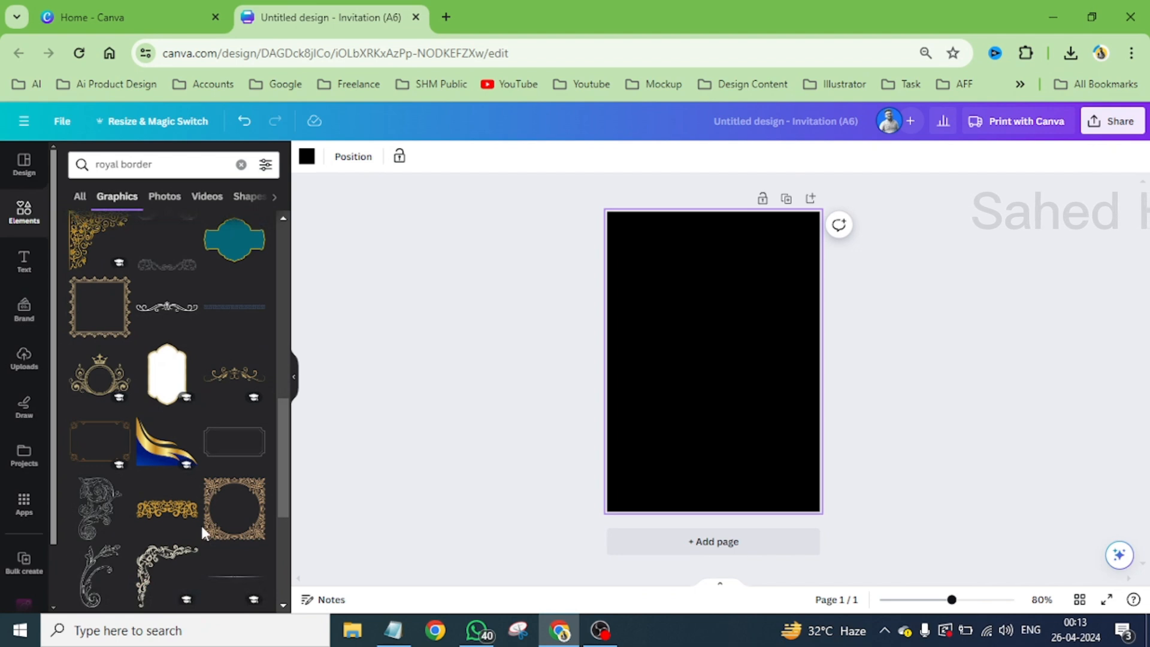
scroll(200, 524, down, 3)
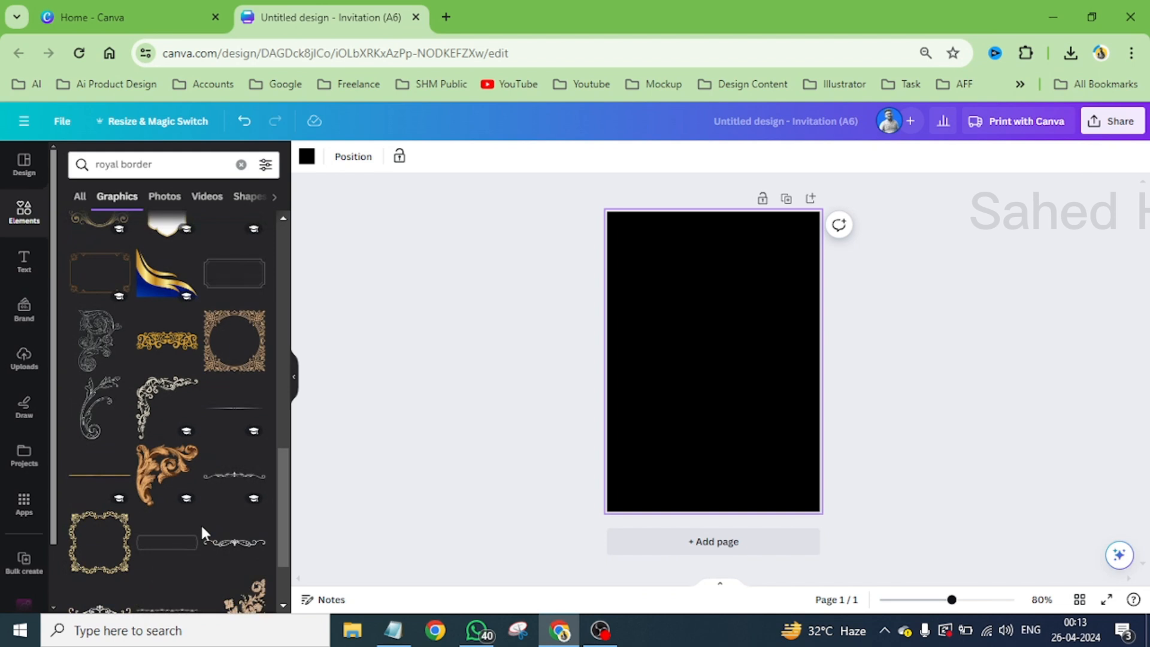
scroll(200, 523, down, 2)
scroll(200, 523, down, 2)
scroll(200, 523, down, 3)
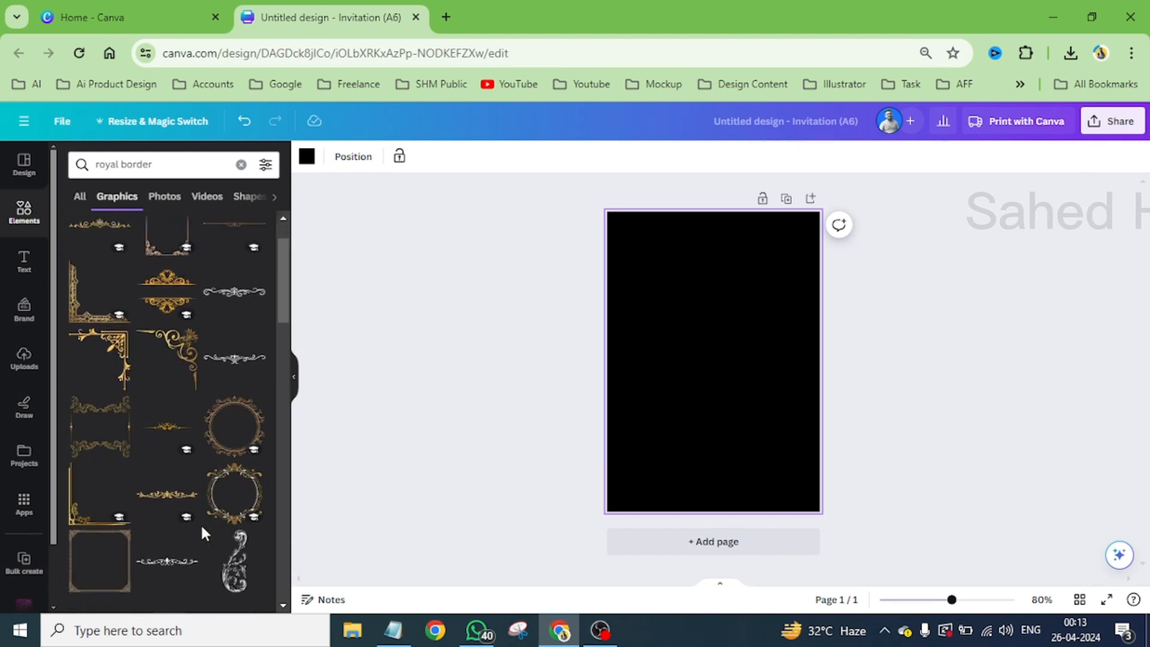
scroll(200, 523, down, 3)
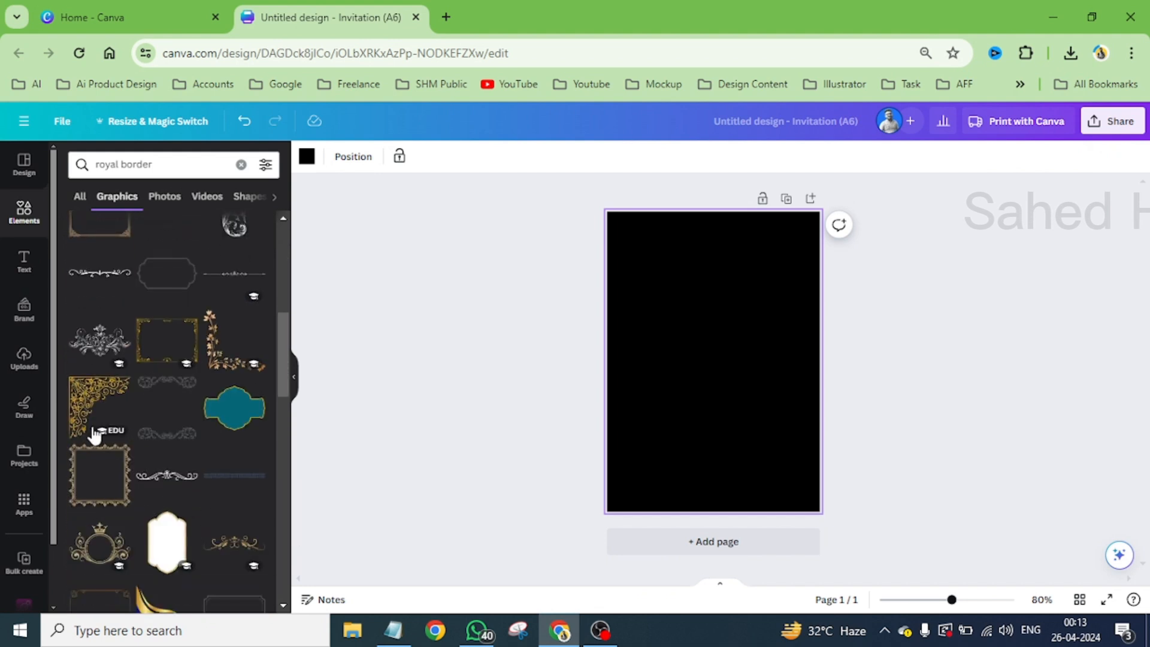
click(80, 392)
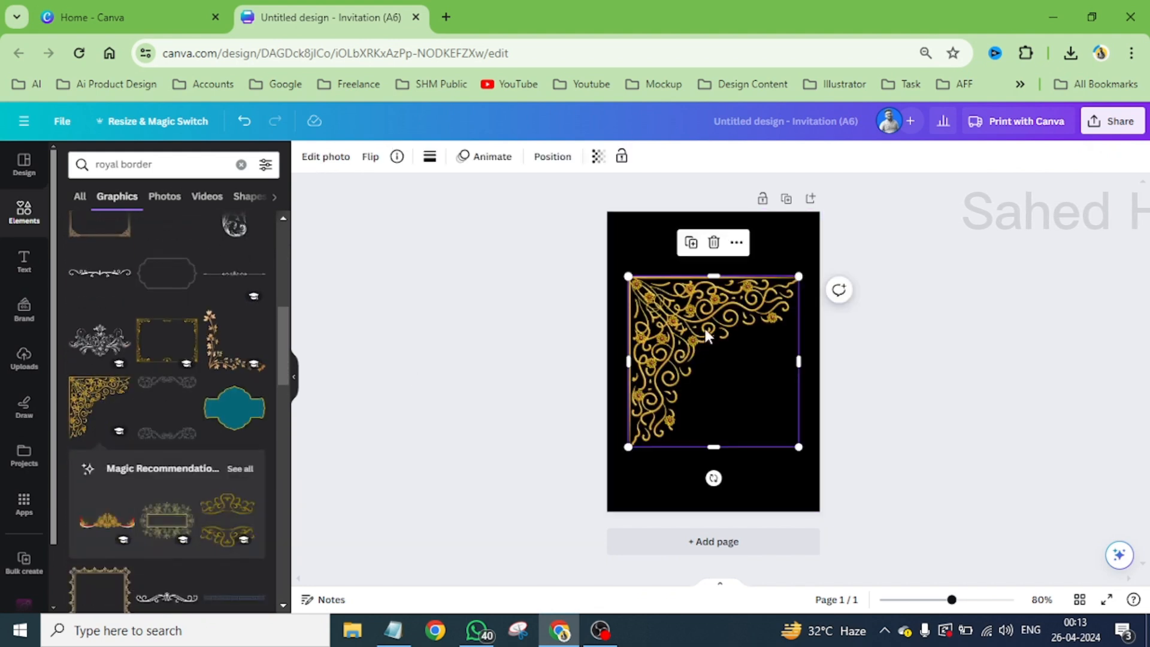
- Move the gold ornament to the page's upper-left corner and shrink it to a small corner decoration
drag(706, 332, 689, 274)
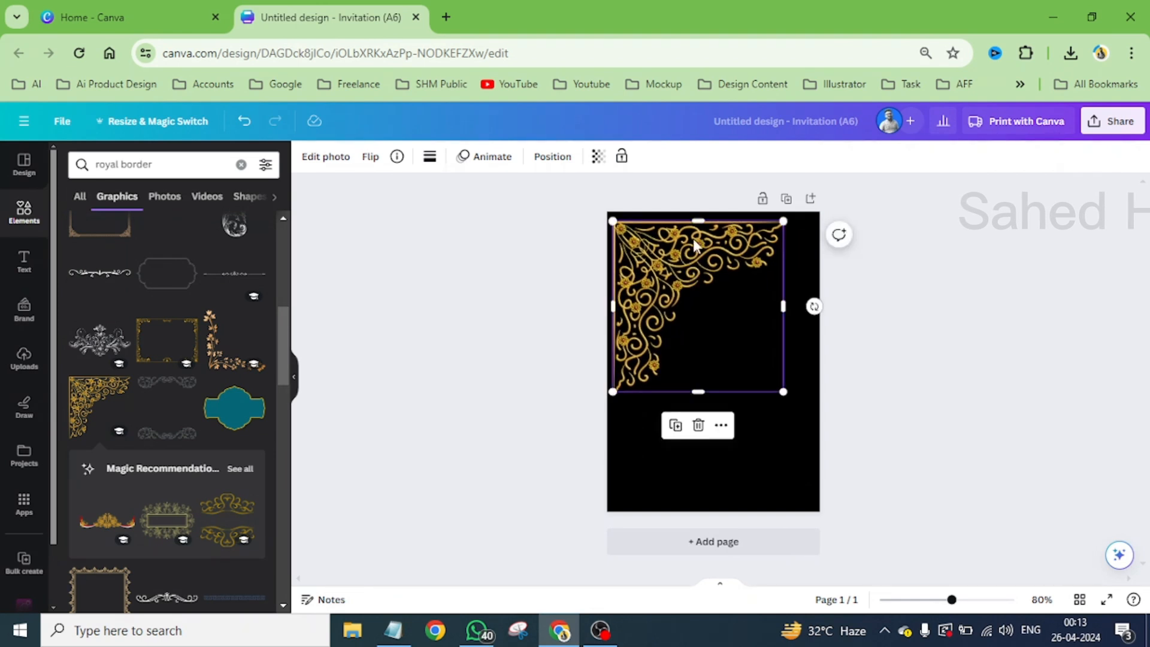
ctrl+scroll(693, 246, up, 4)
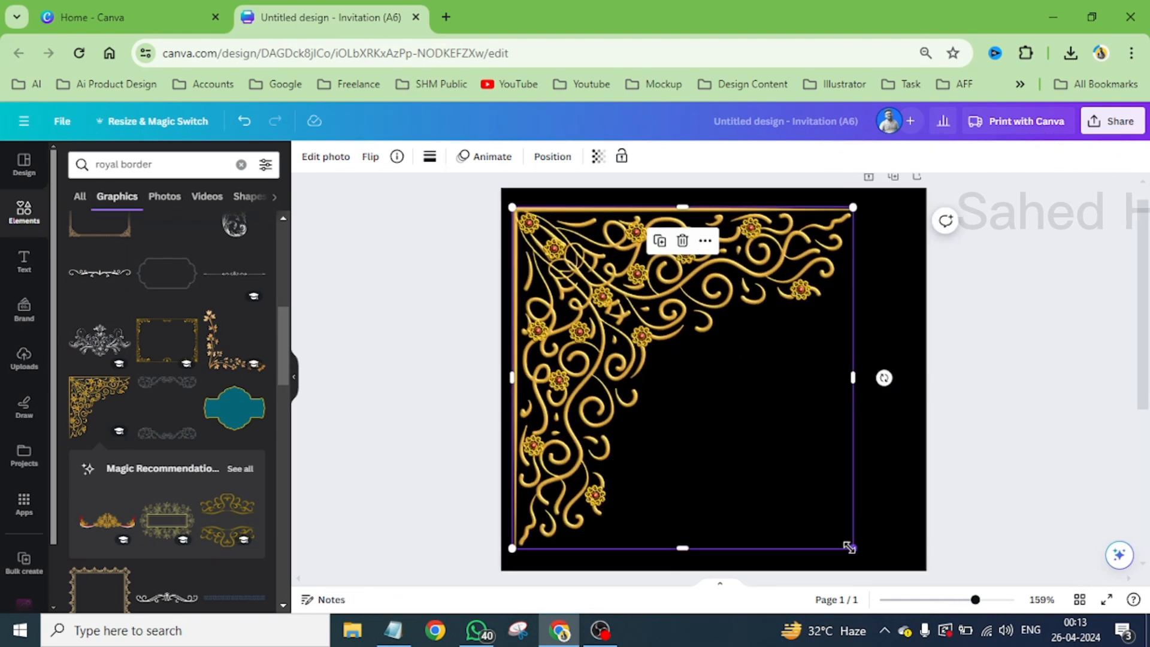
drag(851, 547, 634, 275)
- Duplicate the gold corner ornament into the page's upper-right corner and flip the copy horizontally
drag(547, 233, 853, 228)
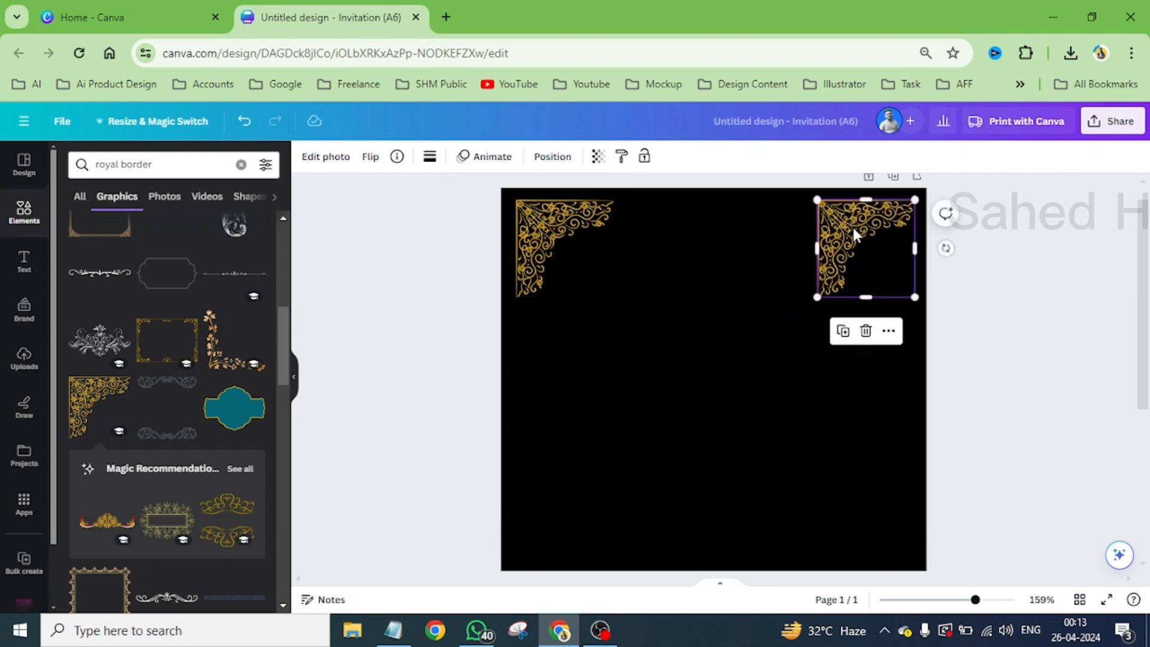
click(370, 157)
click(412, 192)
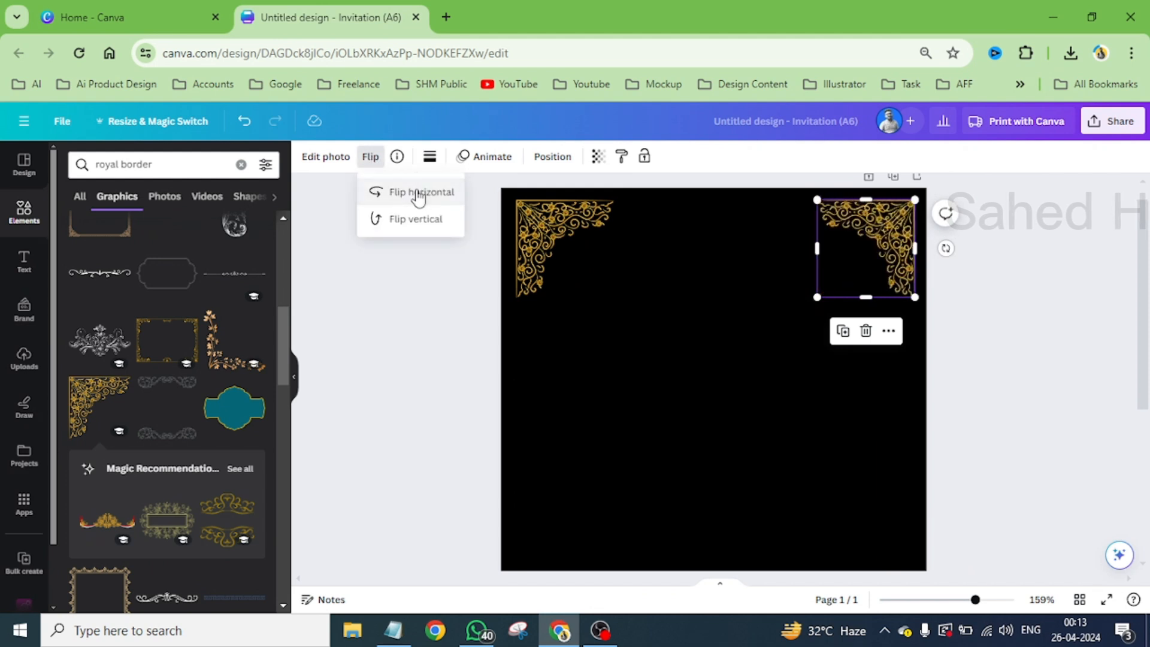
click(794, 366)
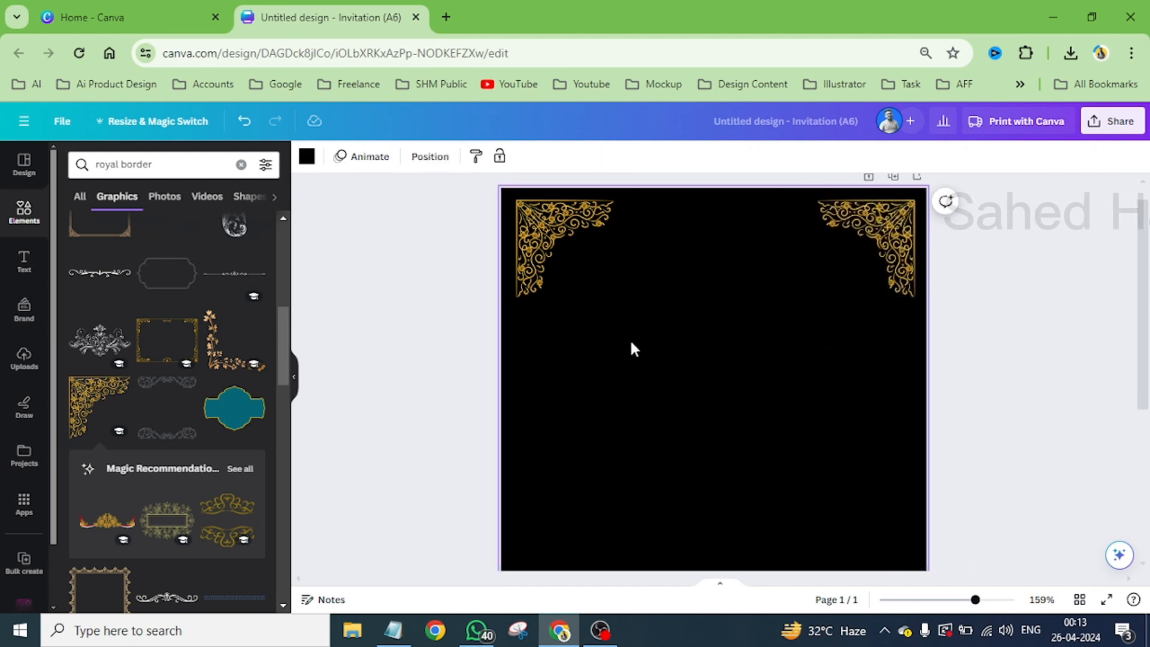
- Nudge both upper corner ornaments together slightly to the left
drag(537, 328, 879, 225)
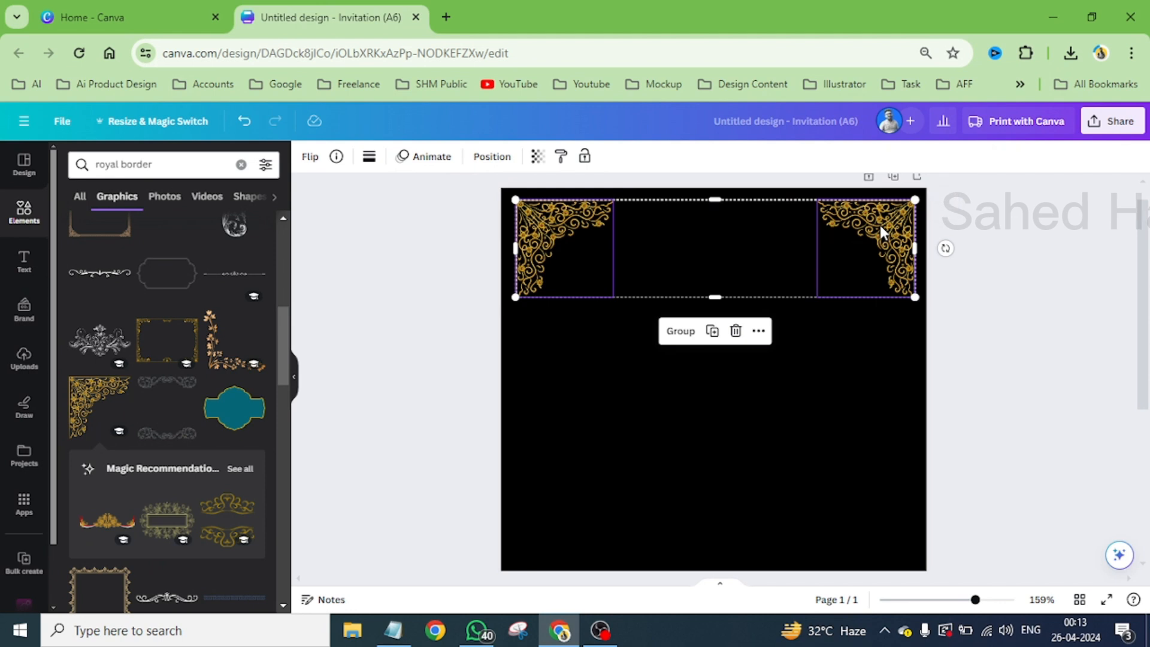
key(Right)
key(Right)
key(Left)
key(Left)
key(Left)
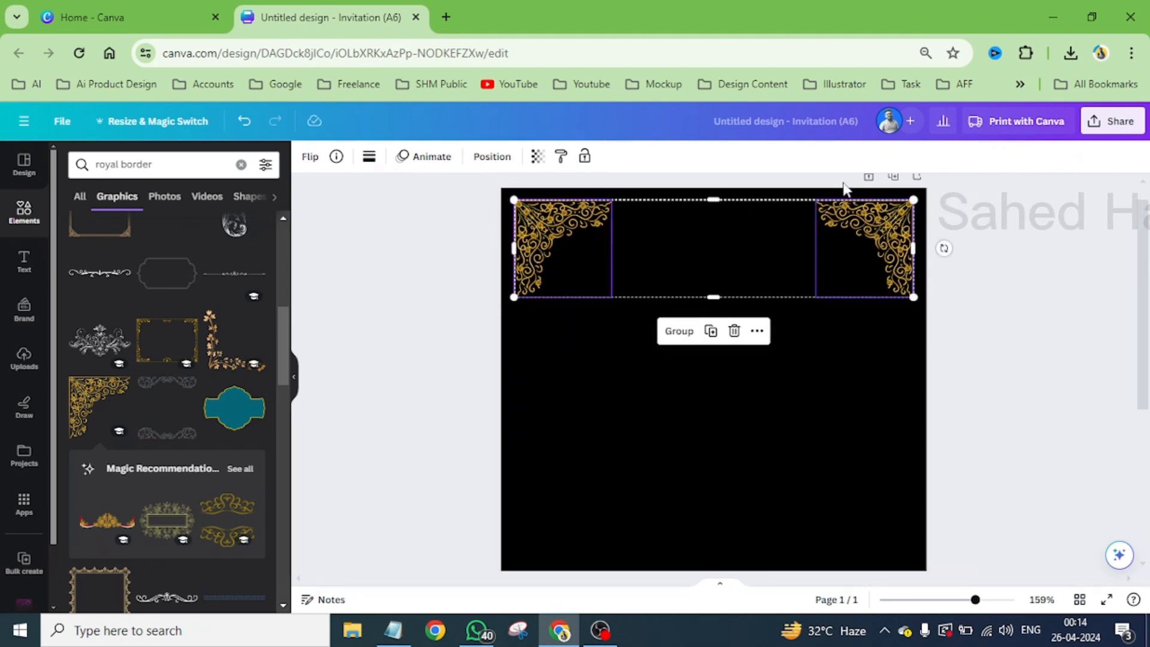
click(566, 314)
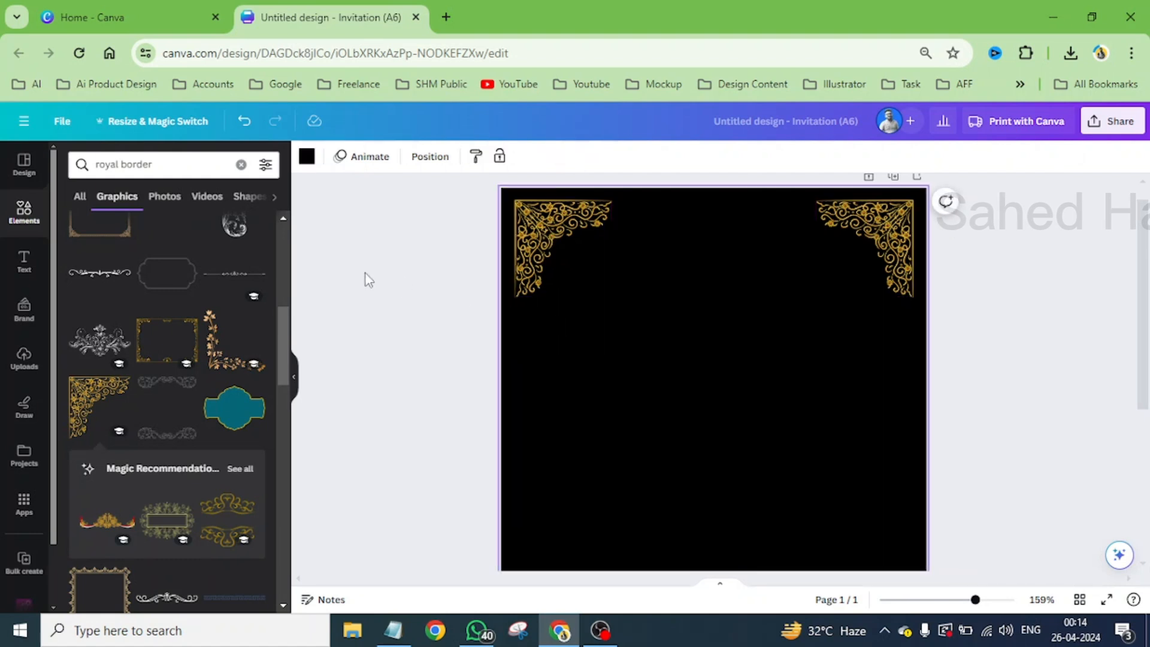
- Show the rulers and place a vertical and a horizontal guide along the upper-left ornament's outer edges
key(shift+r)
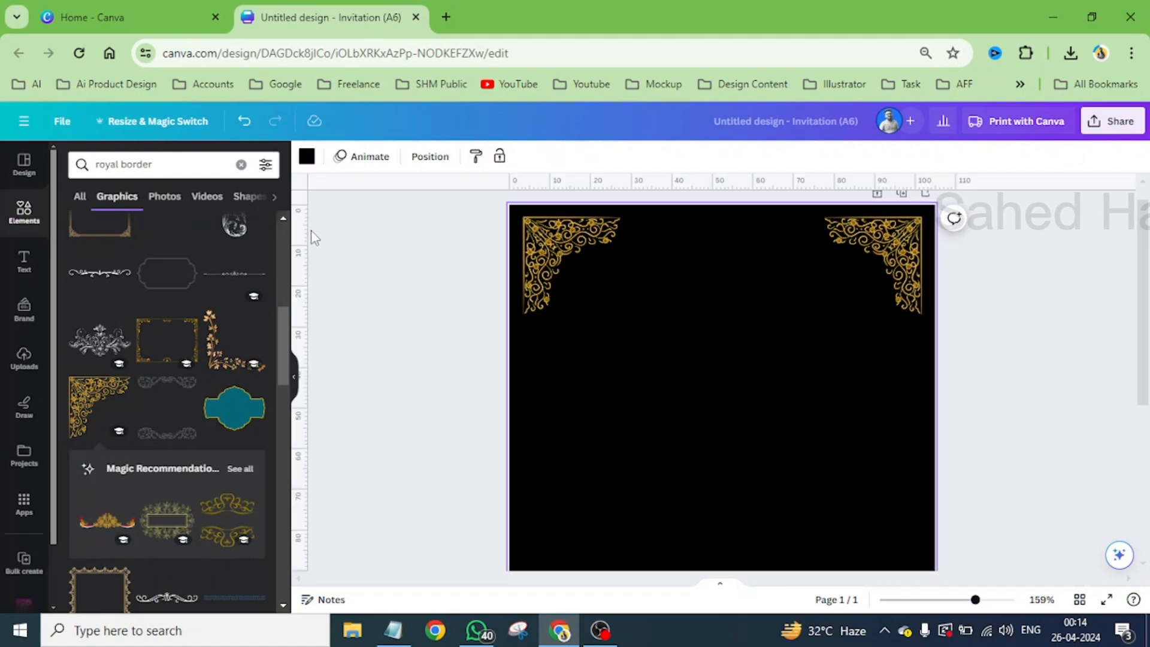
drag(298, 239, 524, 376)
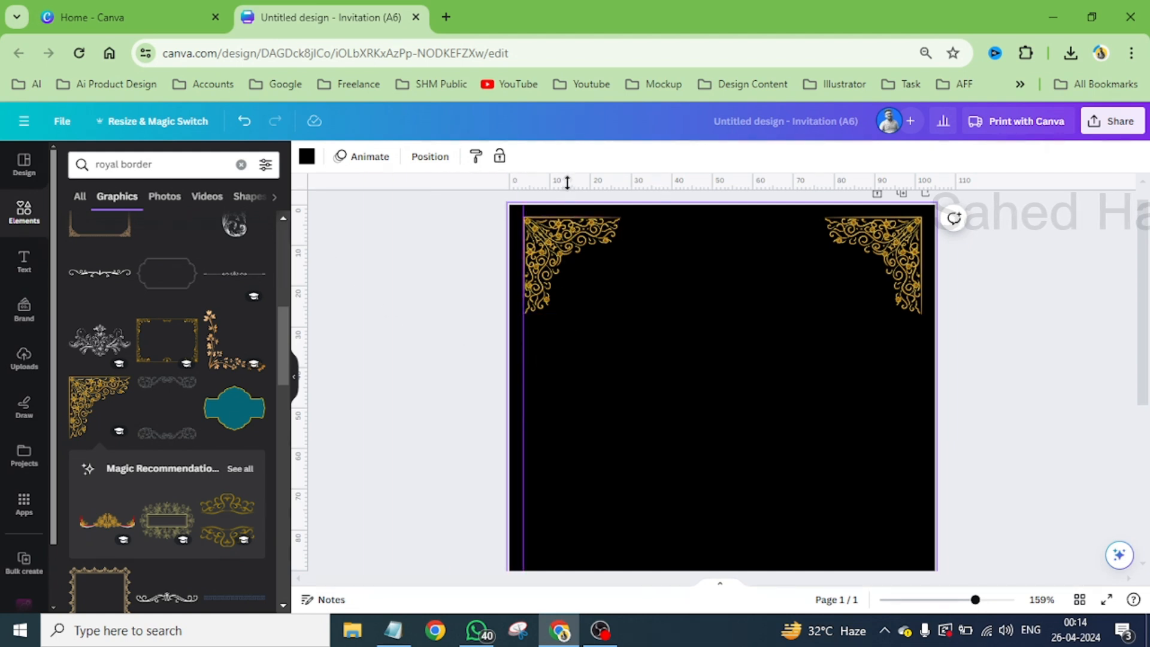
drag(564, 181, 556, 220)
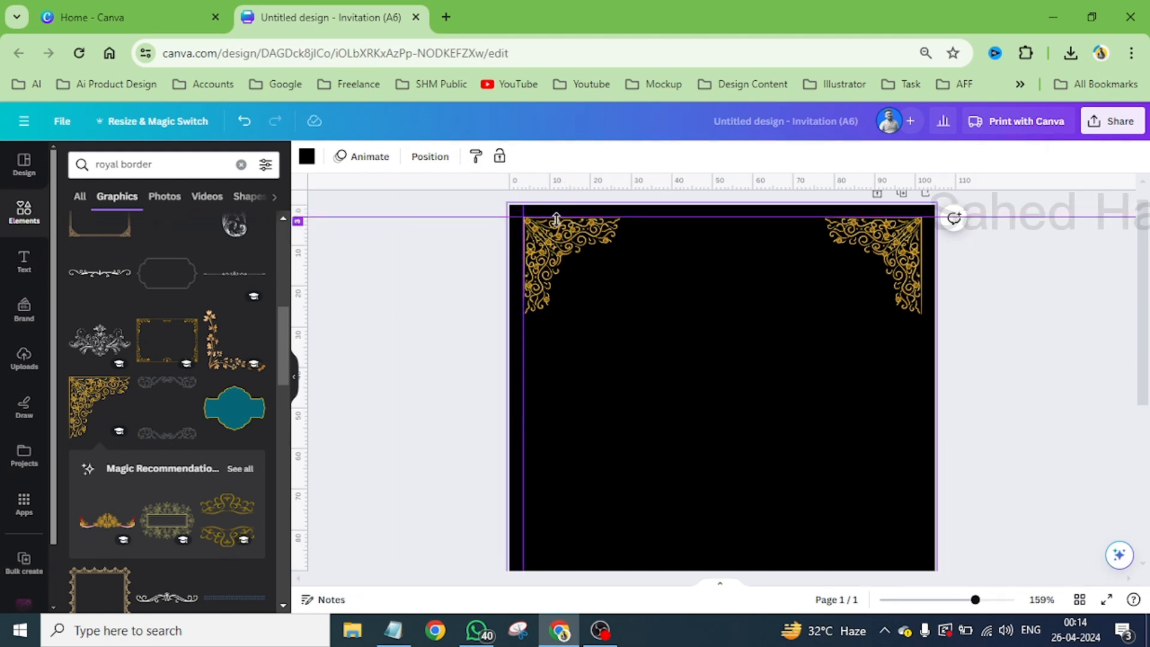
- Duplicate the two upper corner ornaments and move the copies to the lower end of the page
mouse_move(541, 379)
mouse_down()
mouse_move(876, 246)
mouse_move(803, 264)
mouse_up()
click(719, 348)
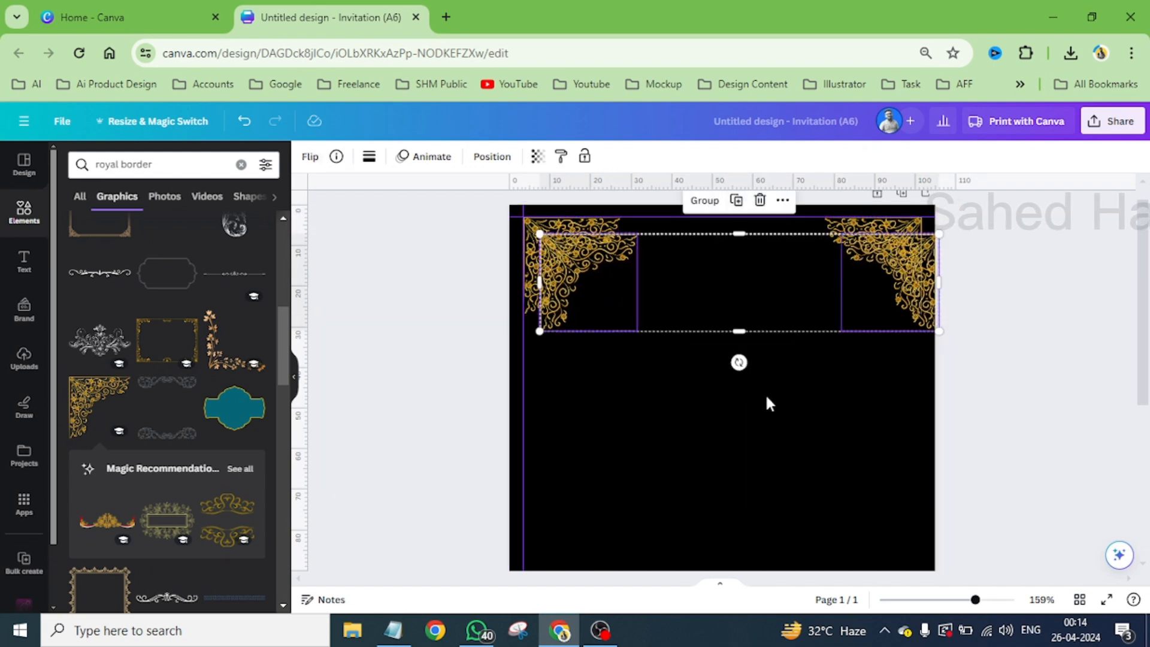
scroll(779, 407, down, 1)
drag(575, 231, 563, 458)
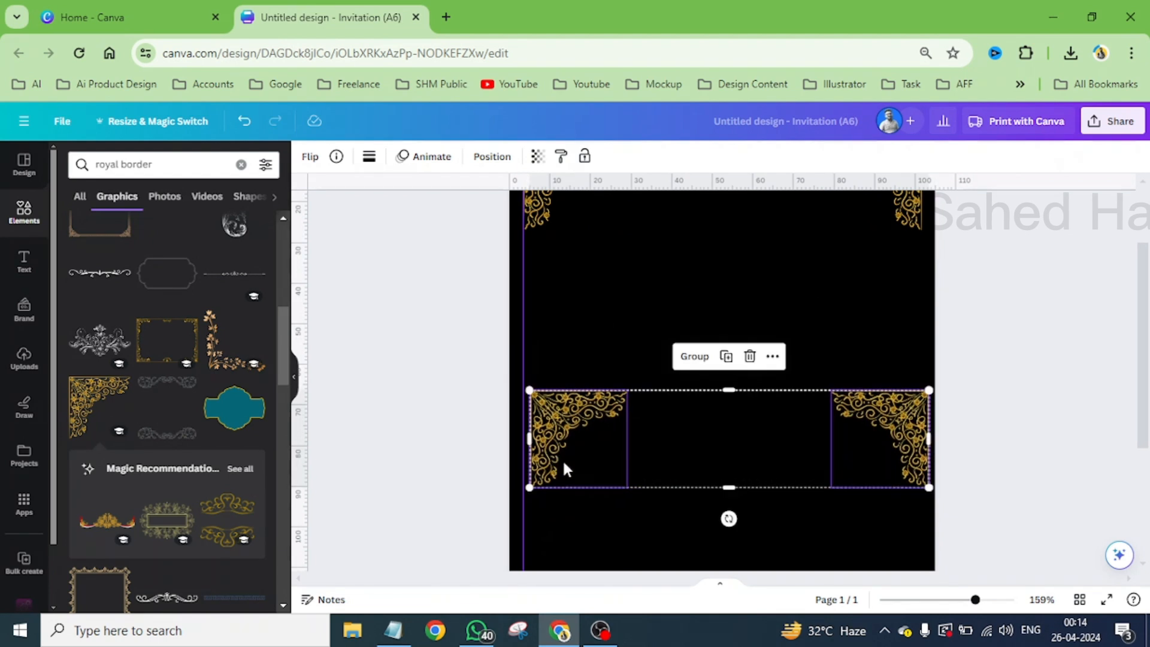
scroll(613, 430, down, 5)
scroll(771, 449, up, 3)
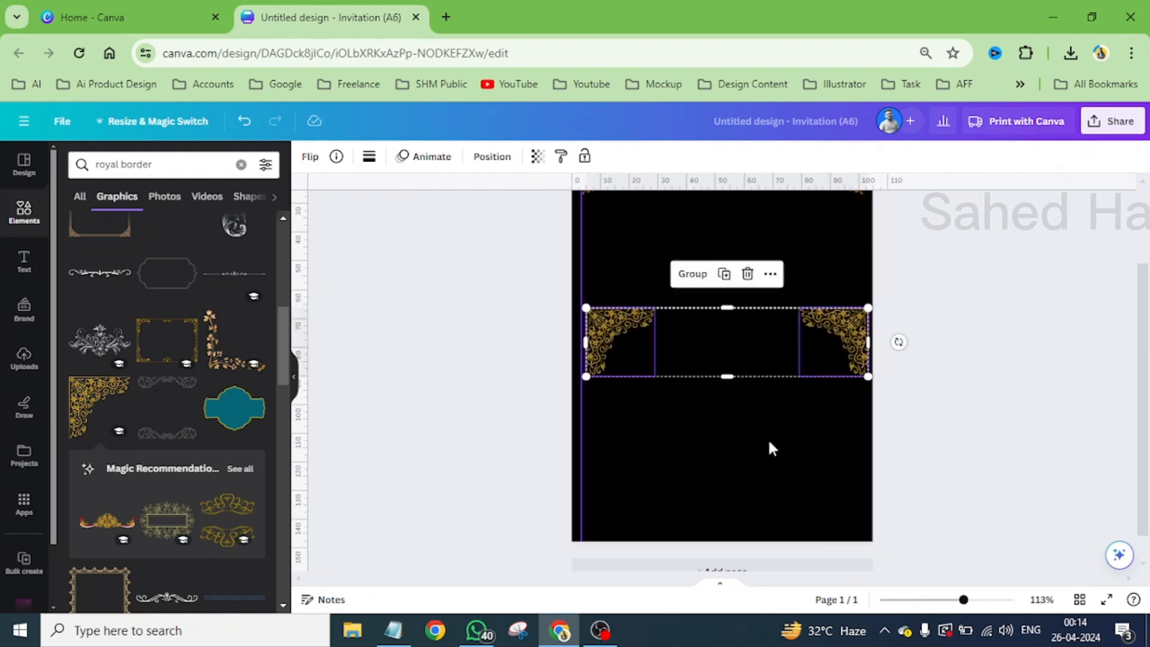
drag(849, 346, 844, 468)
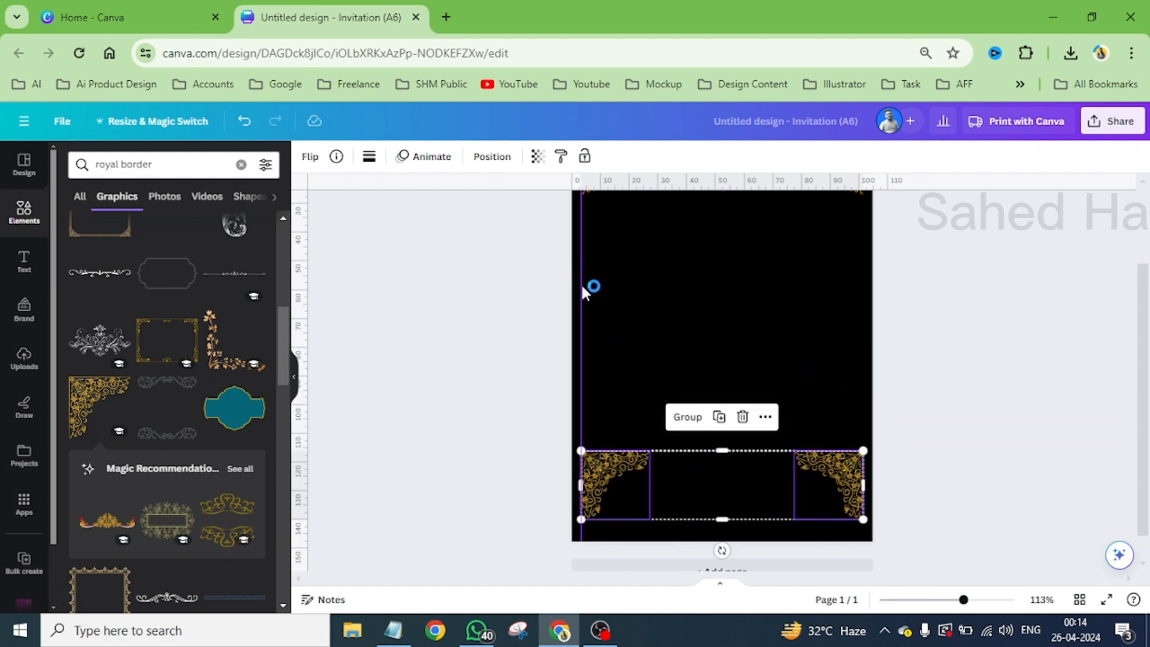
- Flip the lower pair of corner ornaments vertically
click(312, 157)
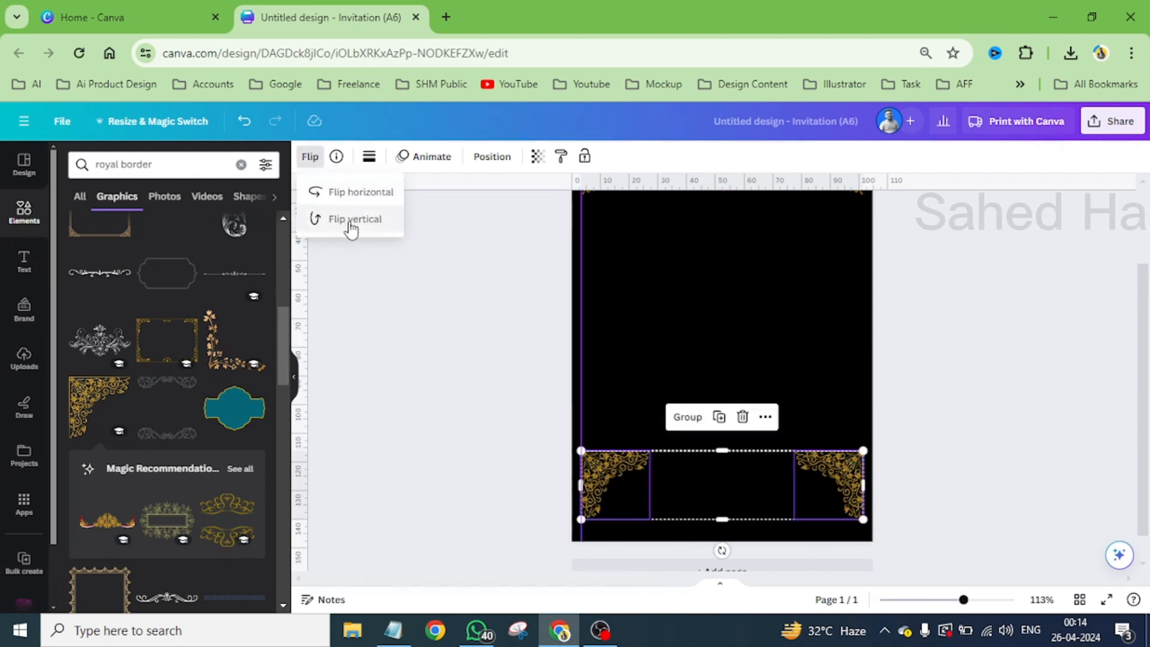
click(350, 226)
scroll(747, 493, up, 5)
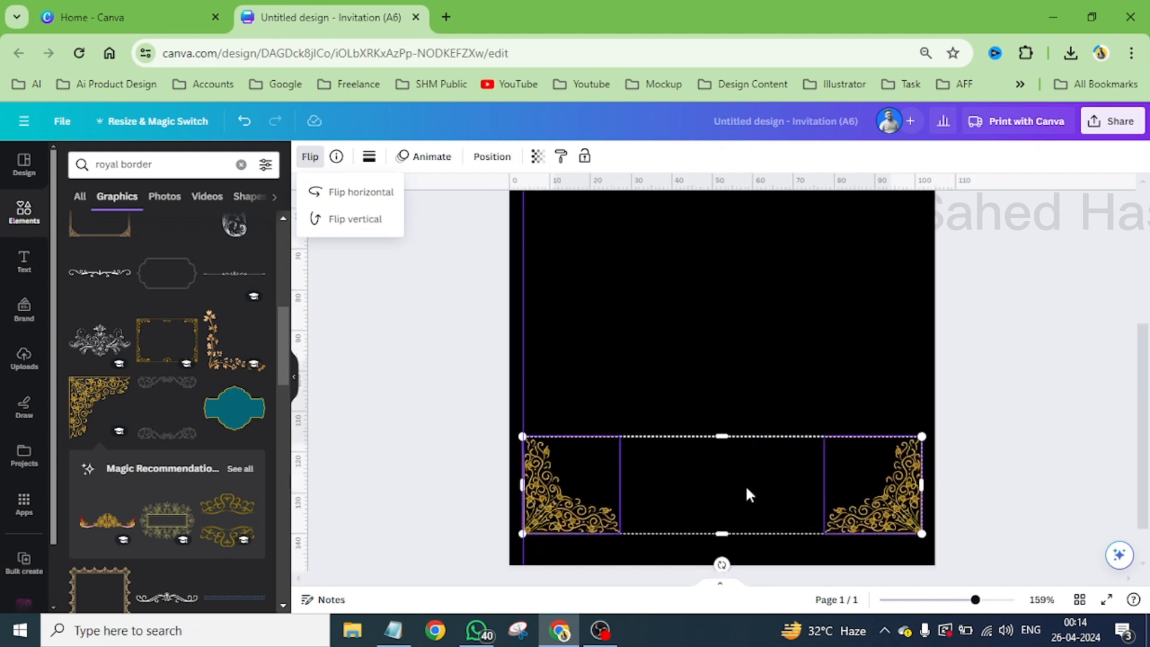
- Place a horizontal guide just above the page's lower edge and align the bottom of the lower ornament pair to it
drag(456, 439, 442, 456)
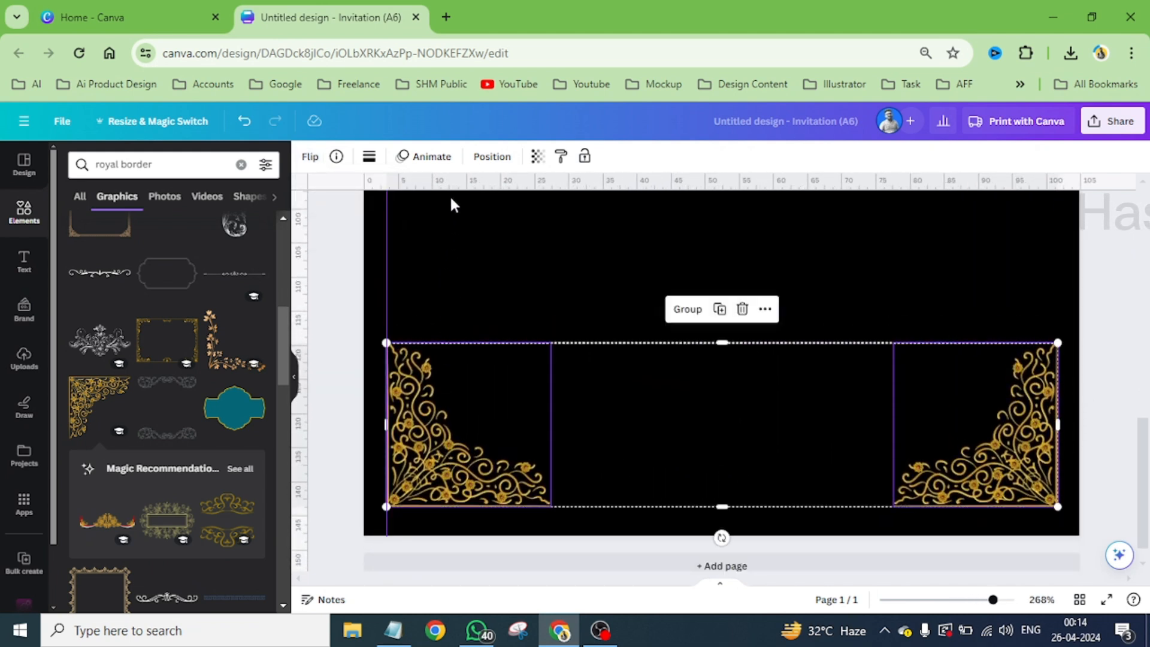
drag(444, 195, 428, 512)
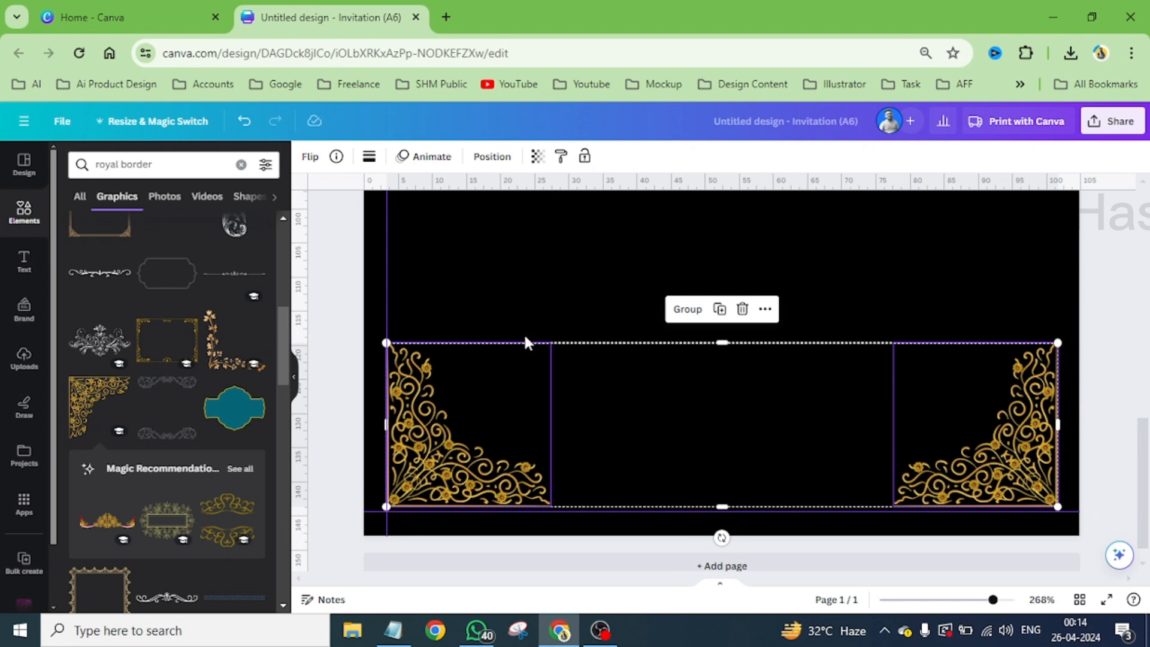
click(525, 295)
drag(449, 334, 975, 502)
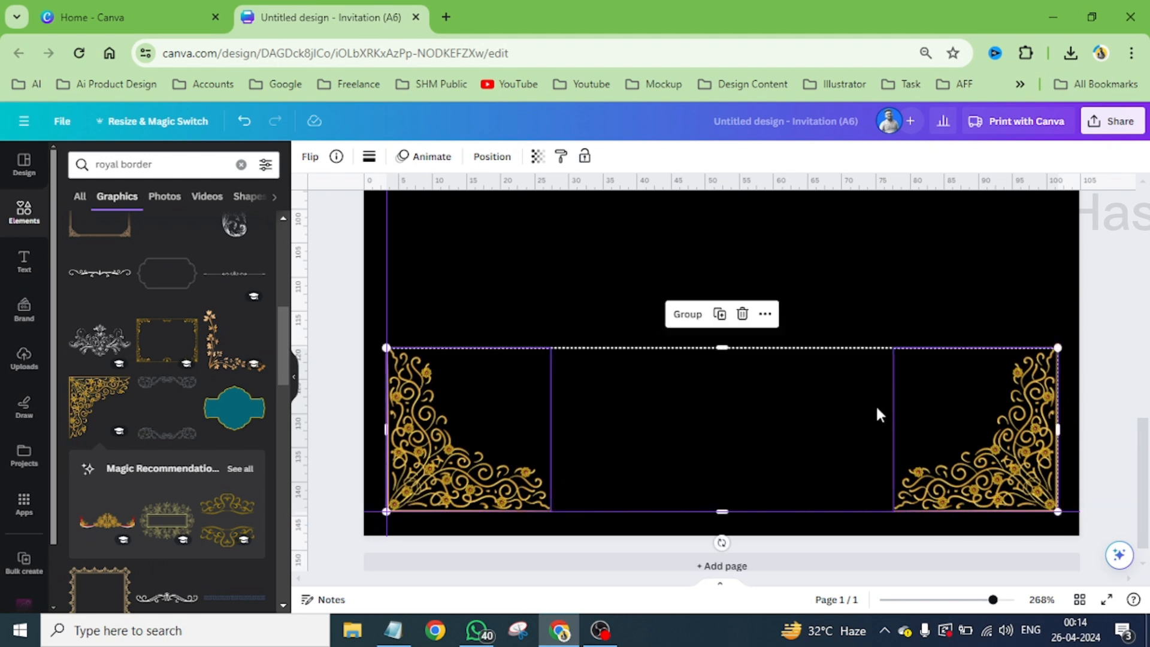
click(553, 269)
scroll(552, 270, down, 5)
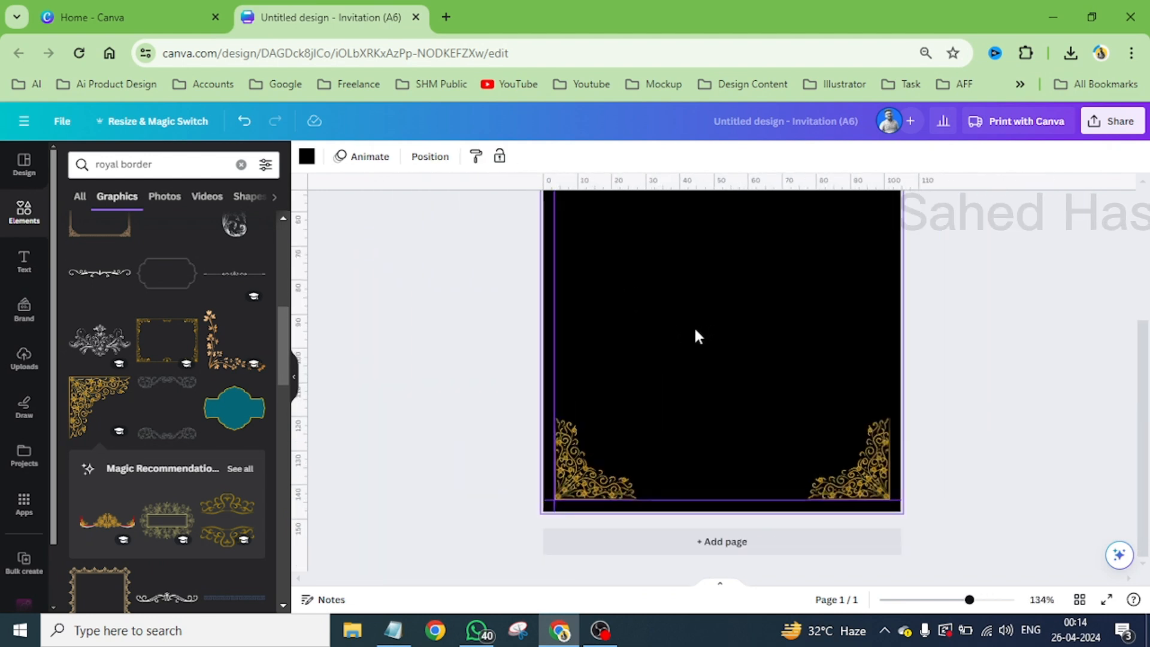
scroll(717, 350, up, 5)
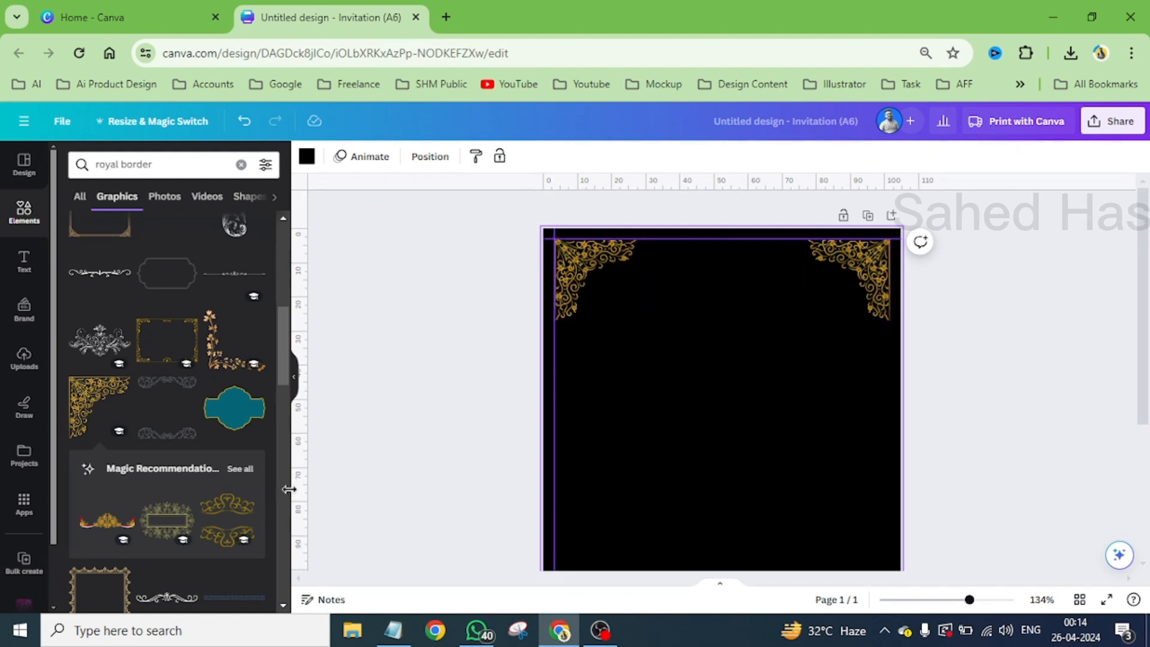
- Add the thin gold line from the royal border graphics and move it up to below the upper ornaments
scroll(159, 513, down, 4)
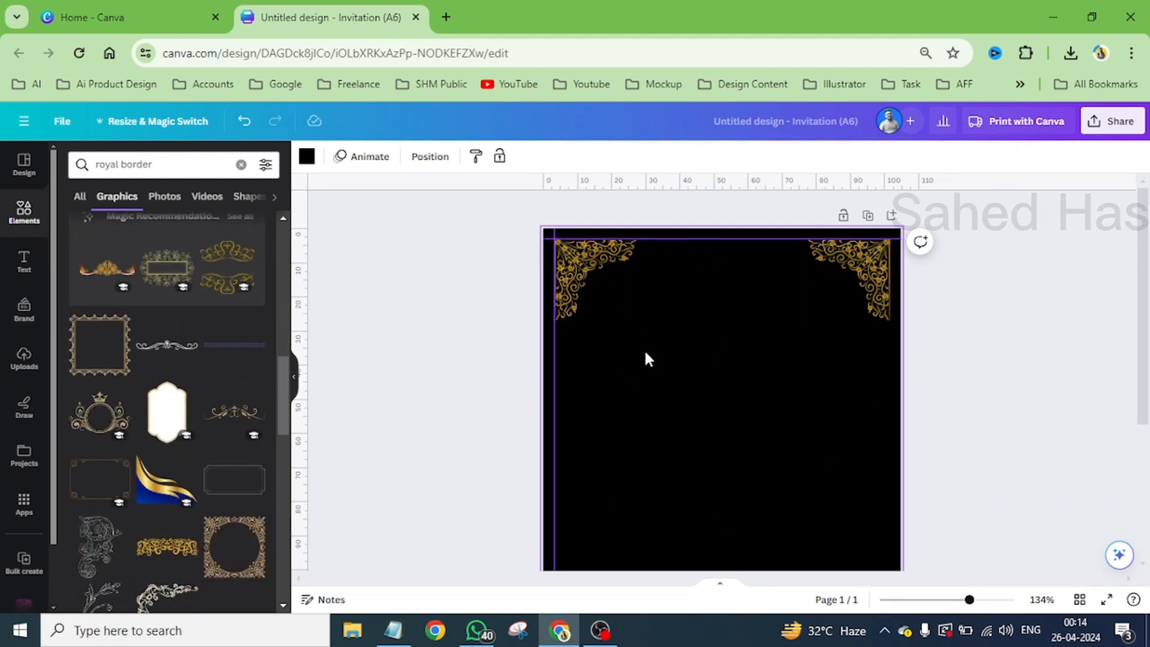
scroll(192, 462, down, 3)
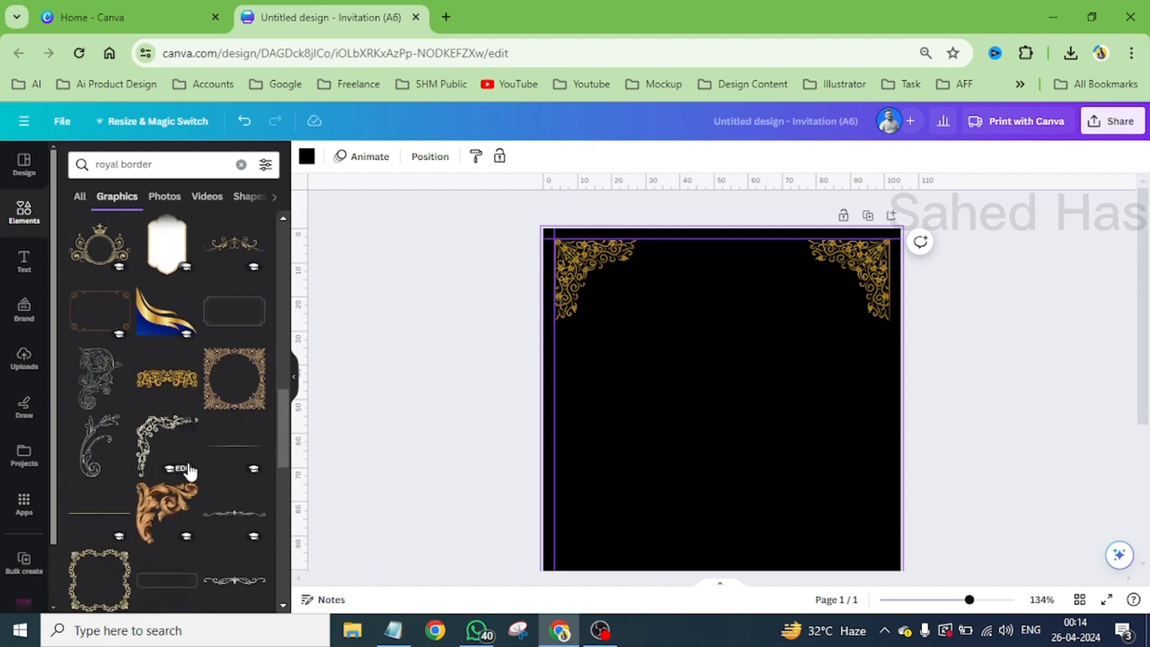
click(99, 513)
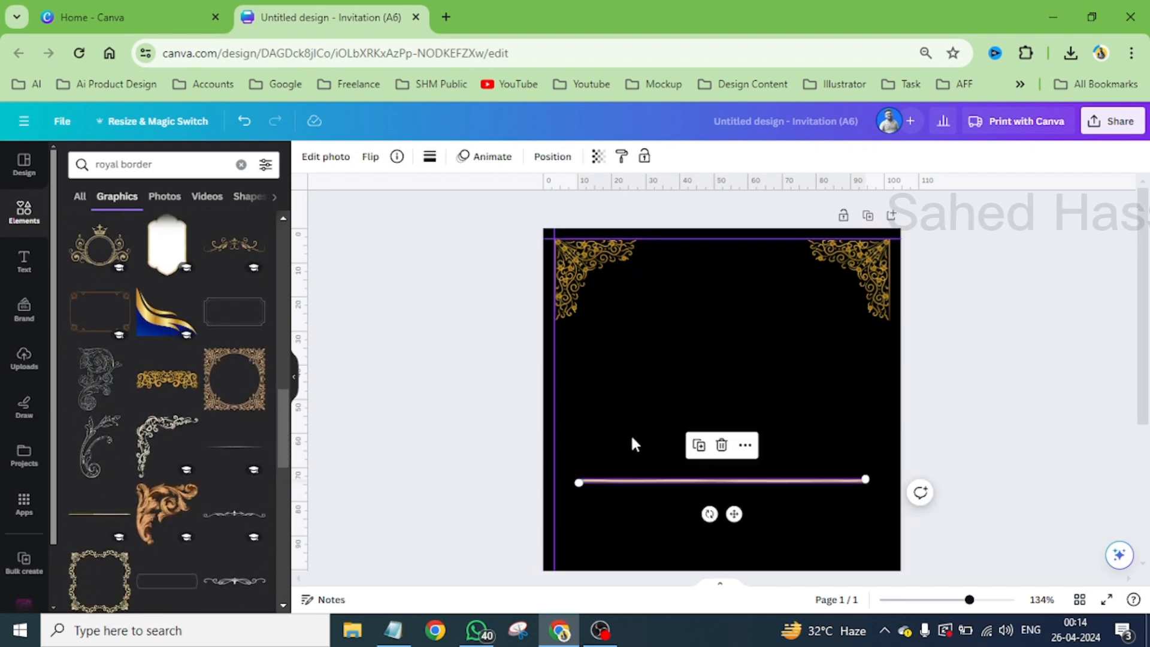
drag(736, 510, 745, 426)
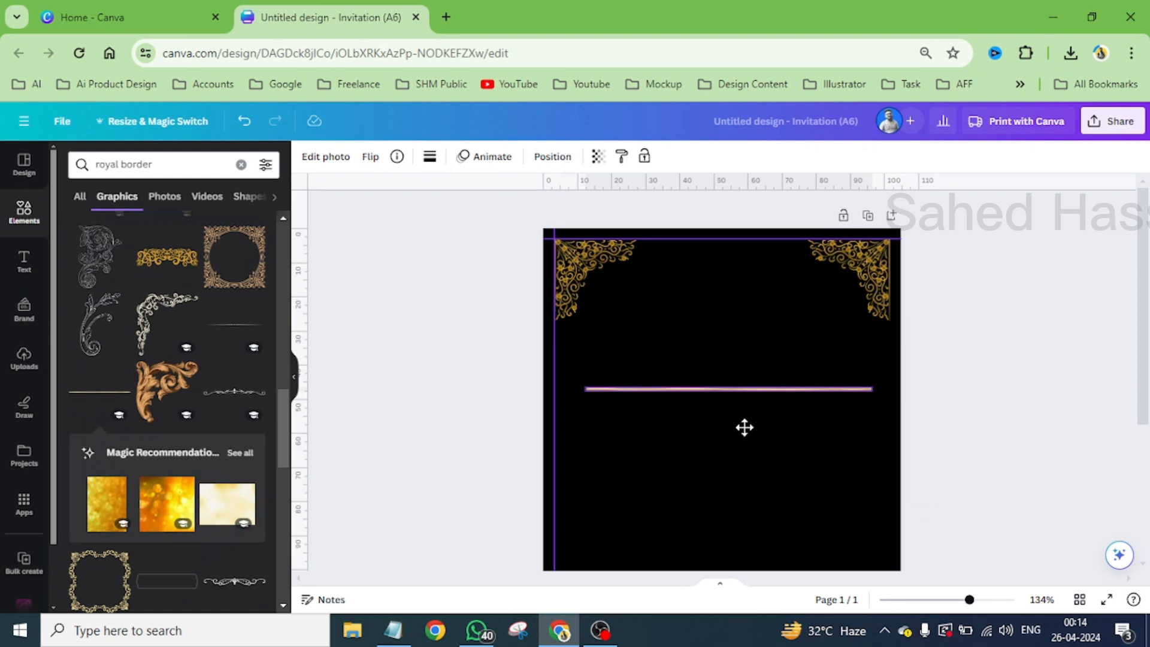
- Try repositioning and resizing the gold line, and delete it from the page
click(683, 464)
click(729, 388)
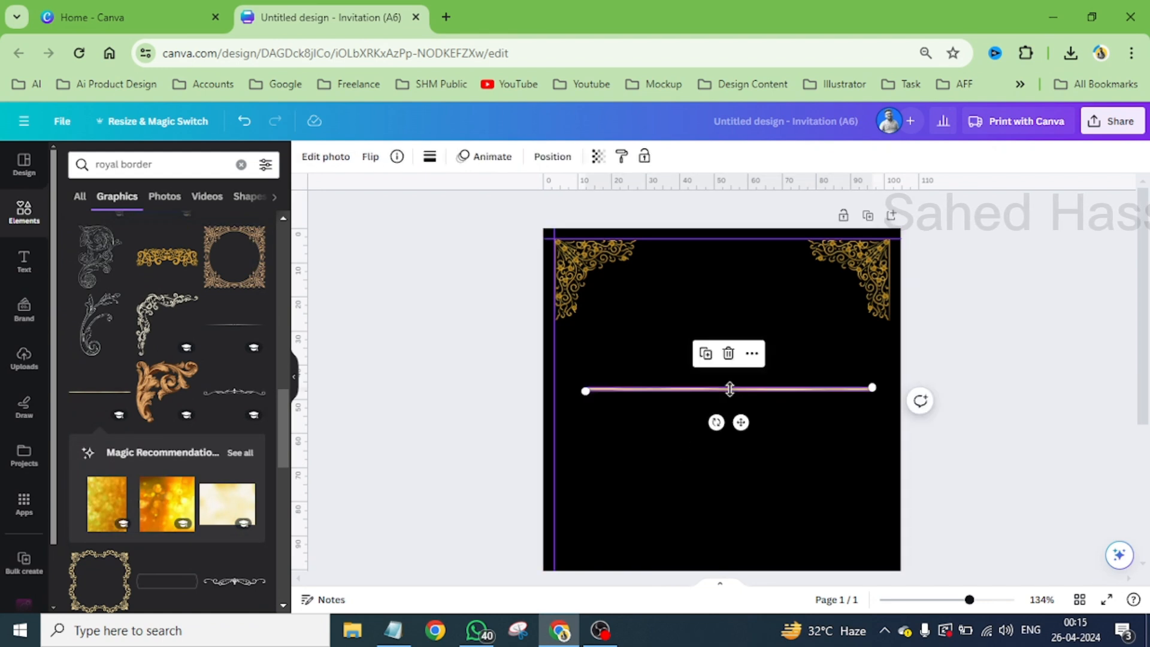
drag(730, 389, 747, 248)
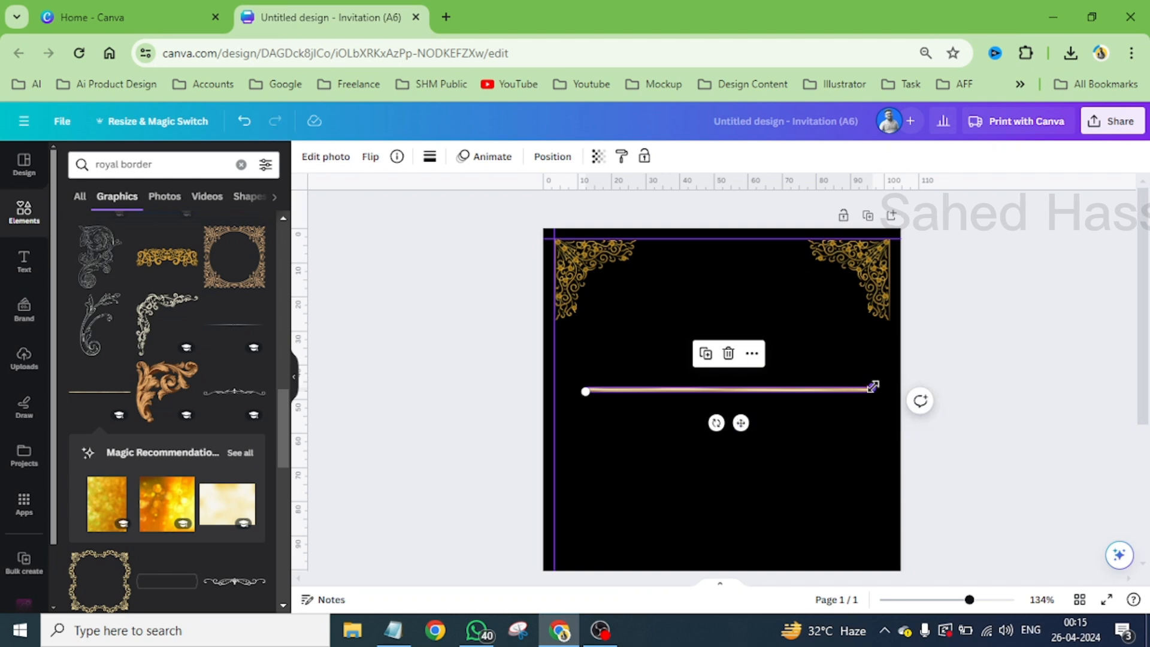
drag(873, 387, 794, 374)
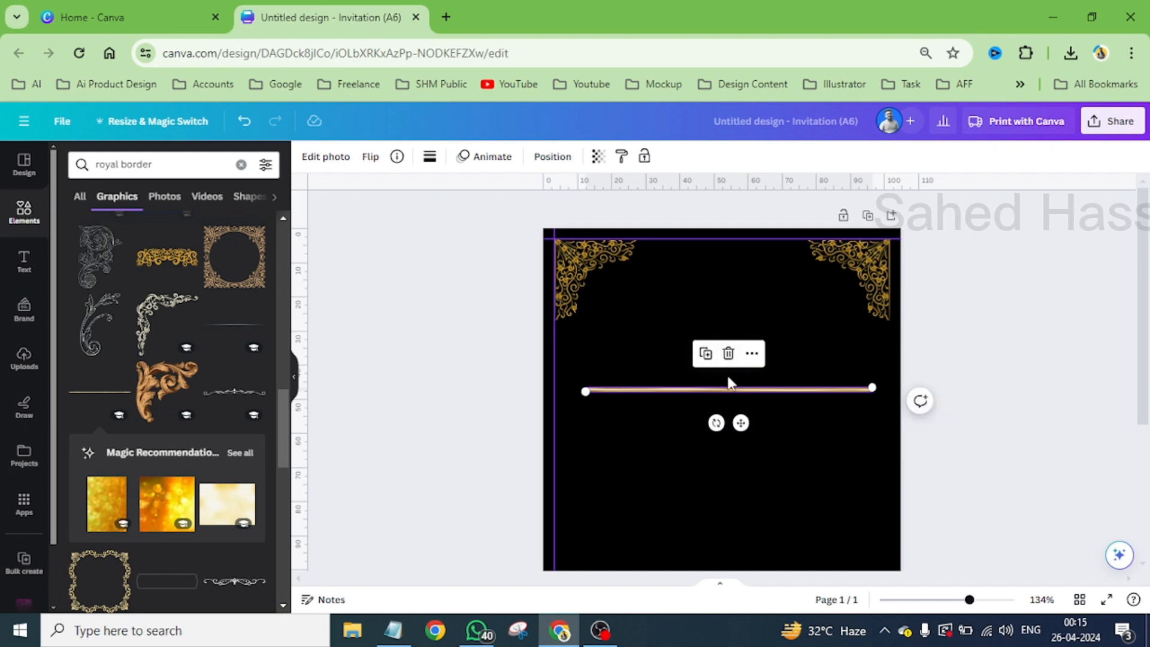
drag(585, 391, 856, 466)
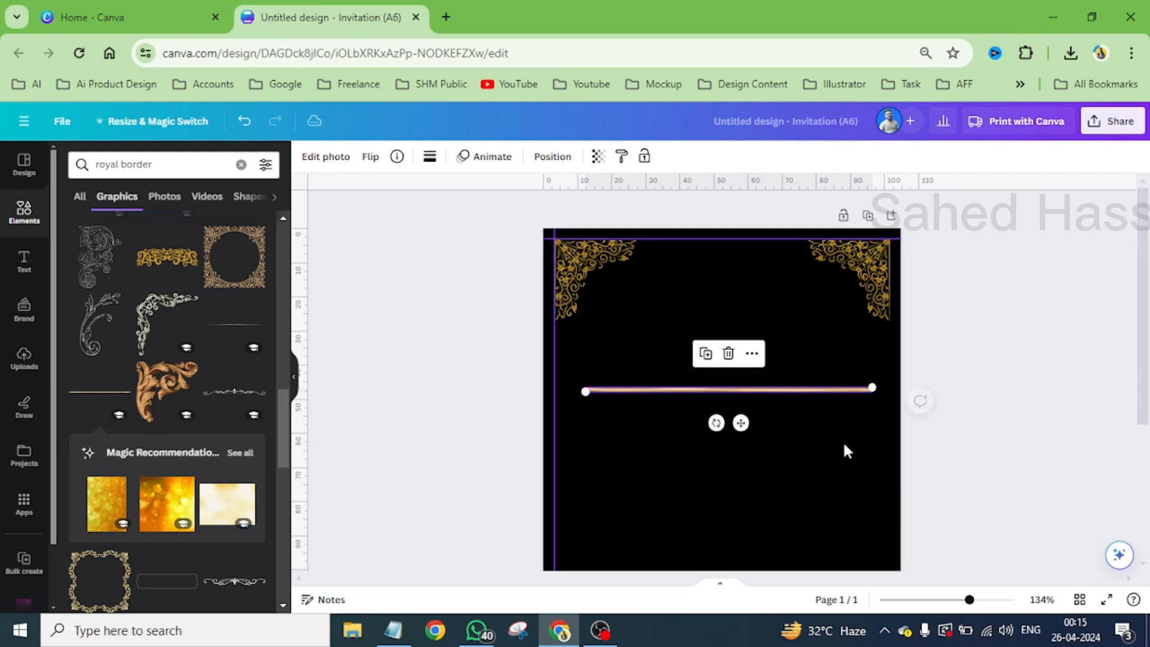
click(729, 354)
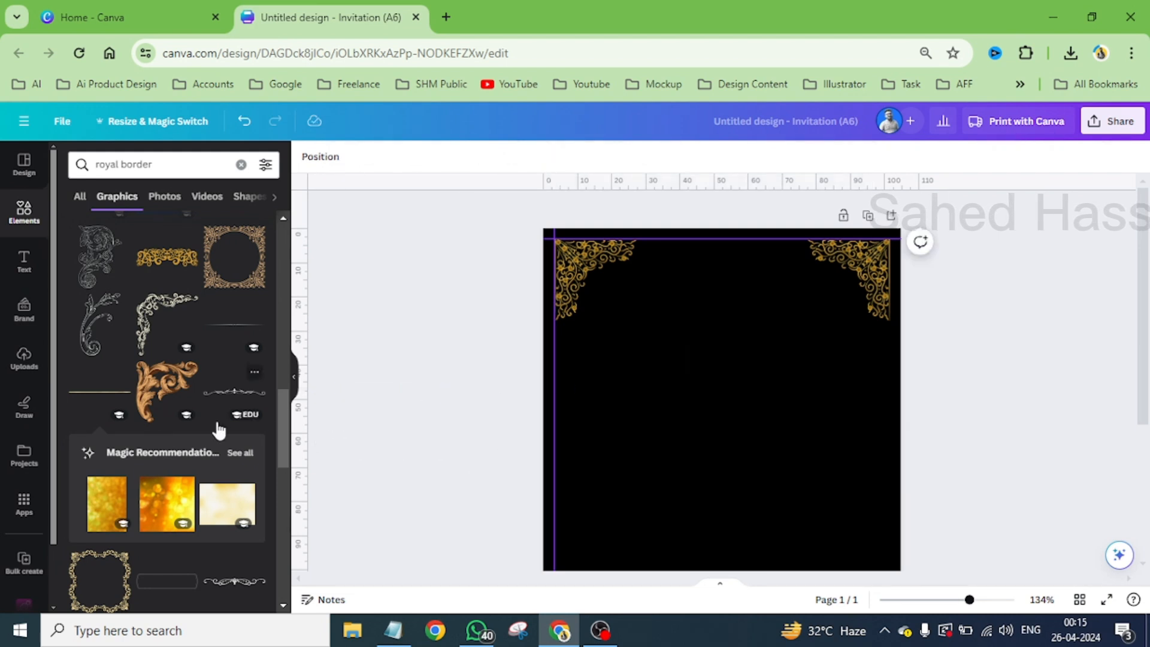
- Browse more royal border graphics and add a plain white straight line to the page
scroll(174, 380, down, 4)
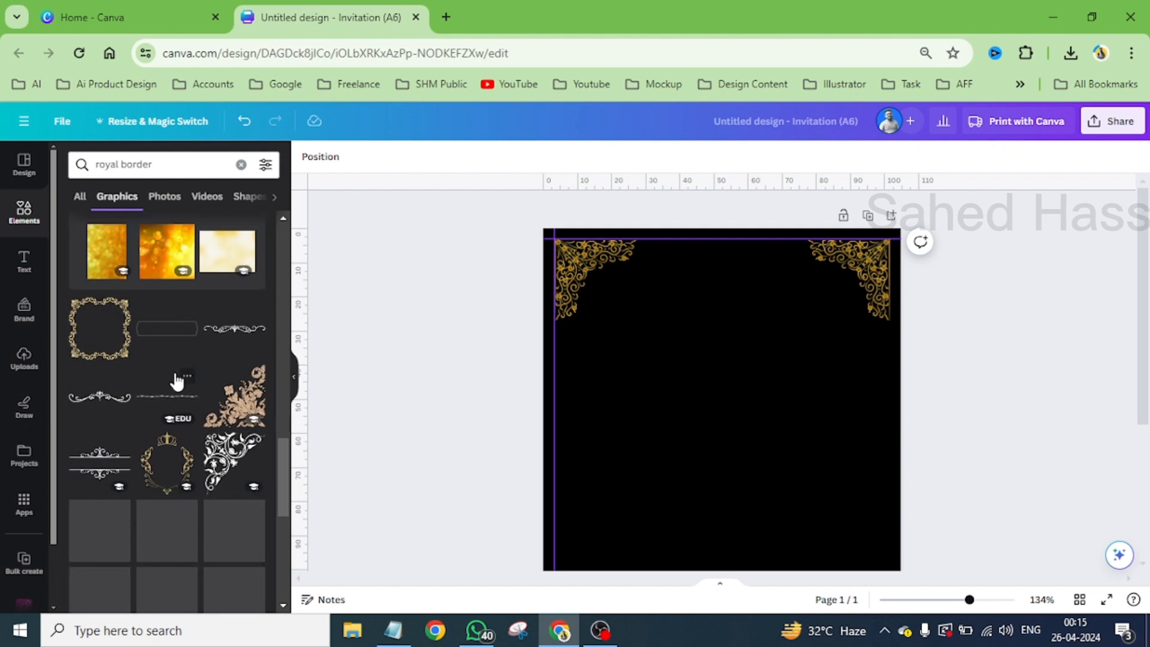
scroll(177, 381, down, 2)
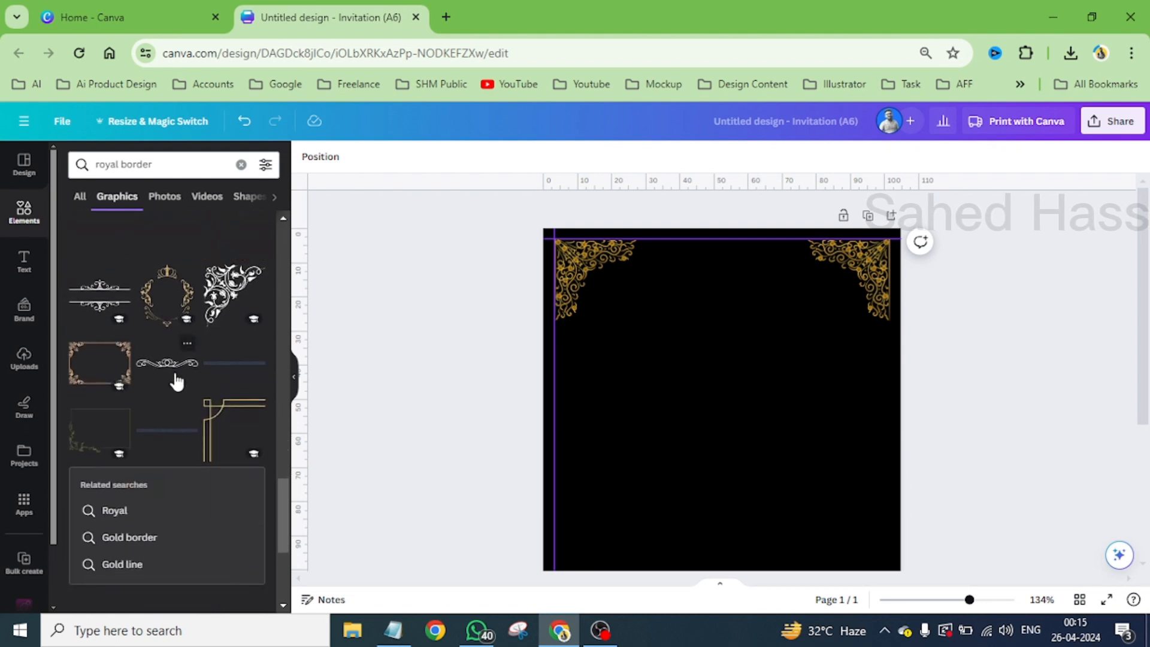
scroll(177, 380, up, 2)
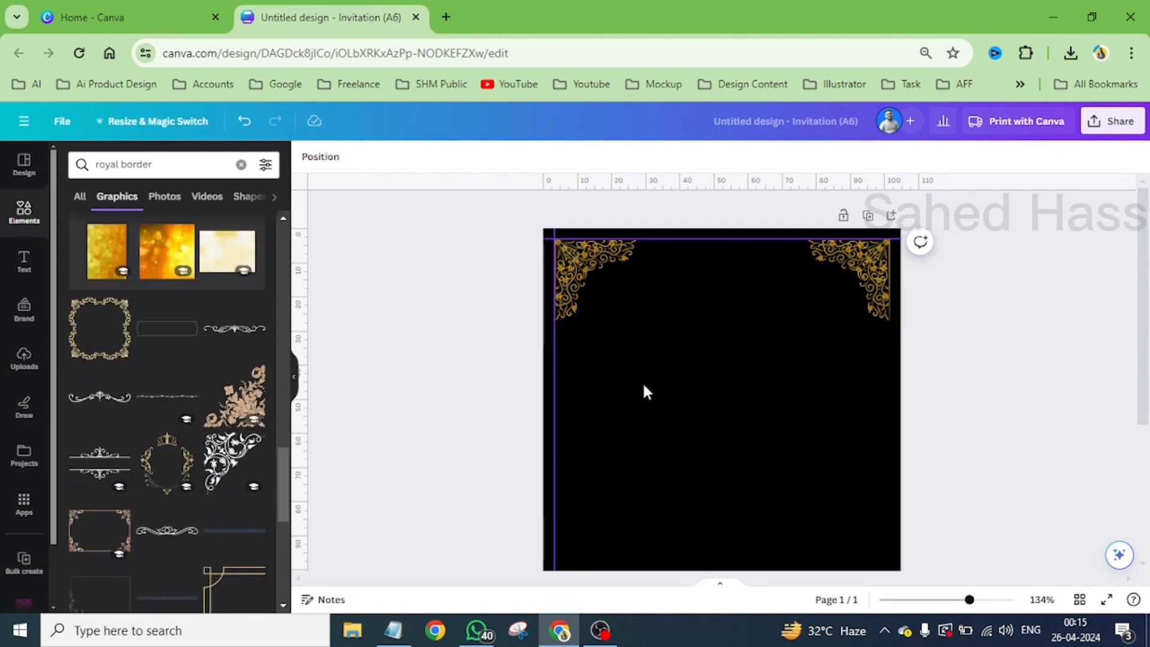
click(686, 397)
key(l)
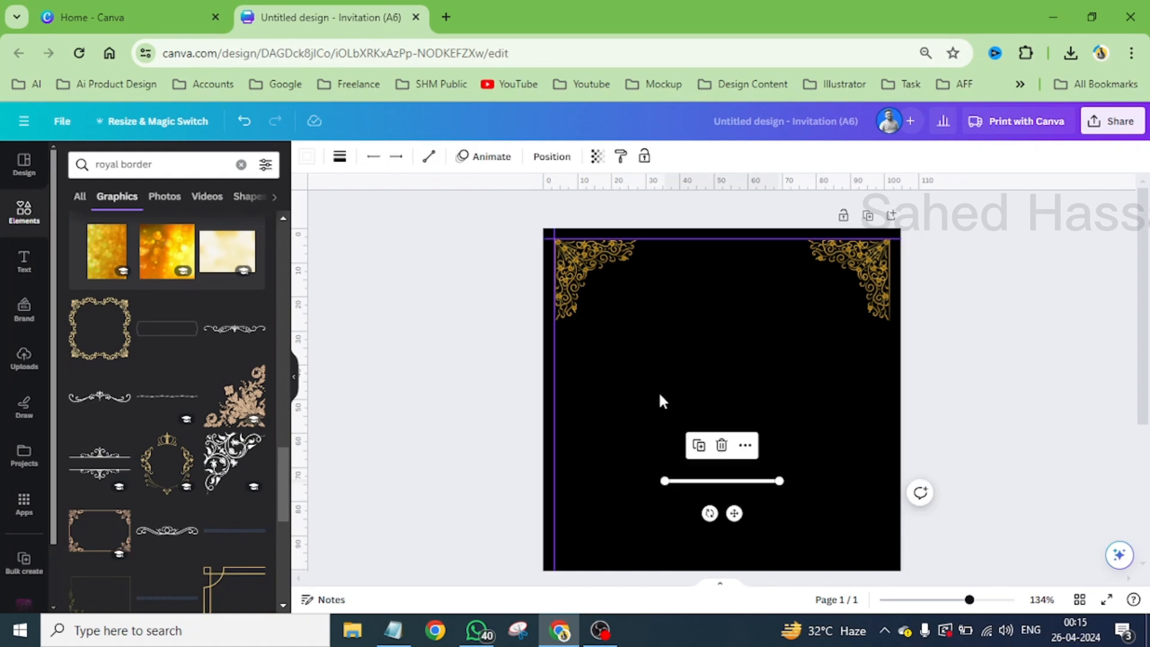
click(660, 394)
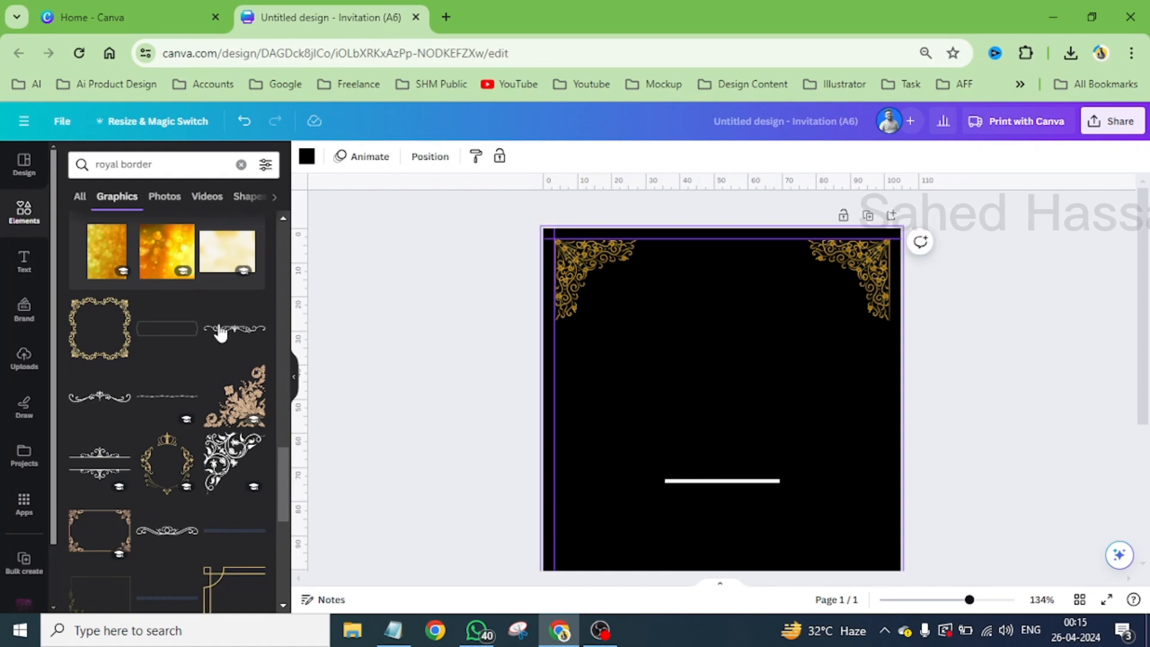
- Move the white line onto the upper guide between the two upper ornaments and set its line weight to 2
click(24, 229)
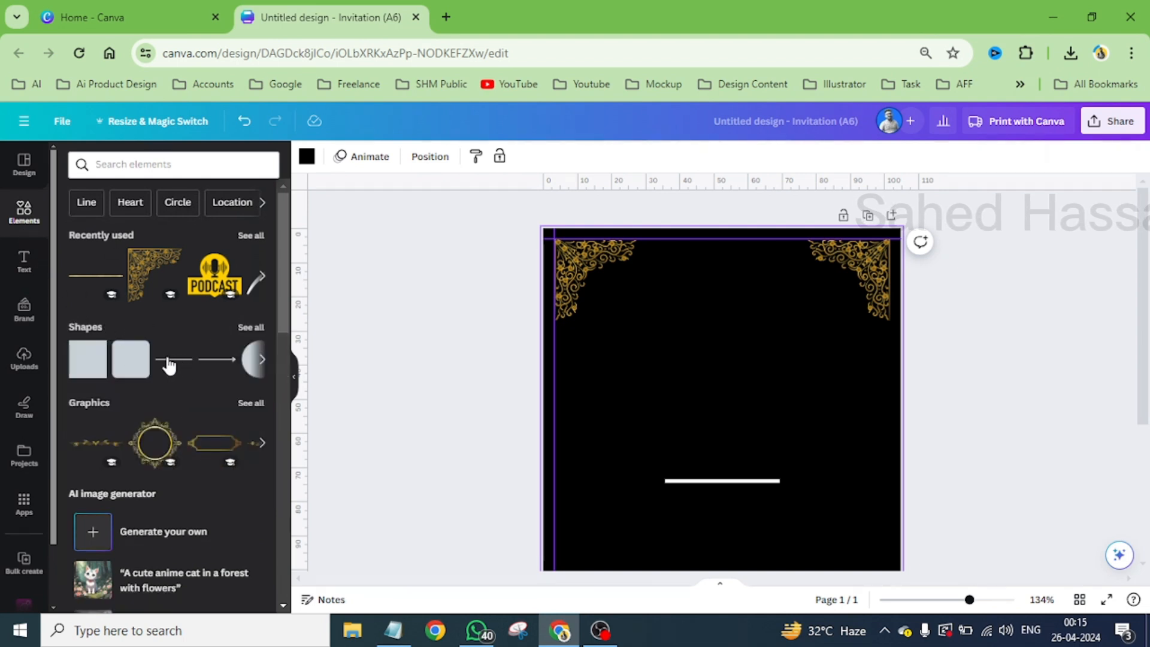
drag(701, 480, 695, 239)
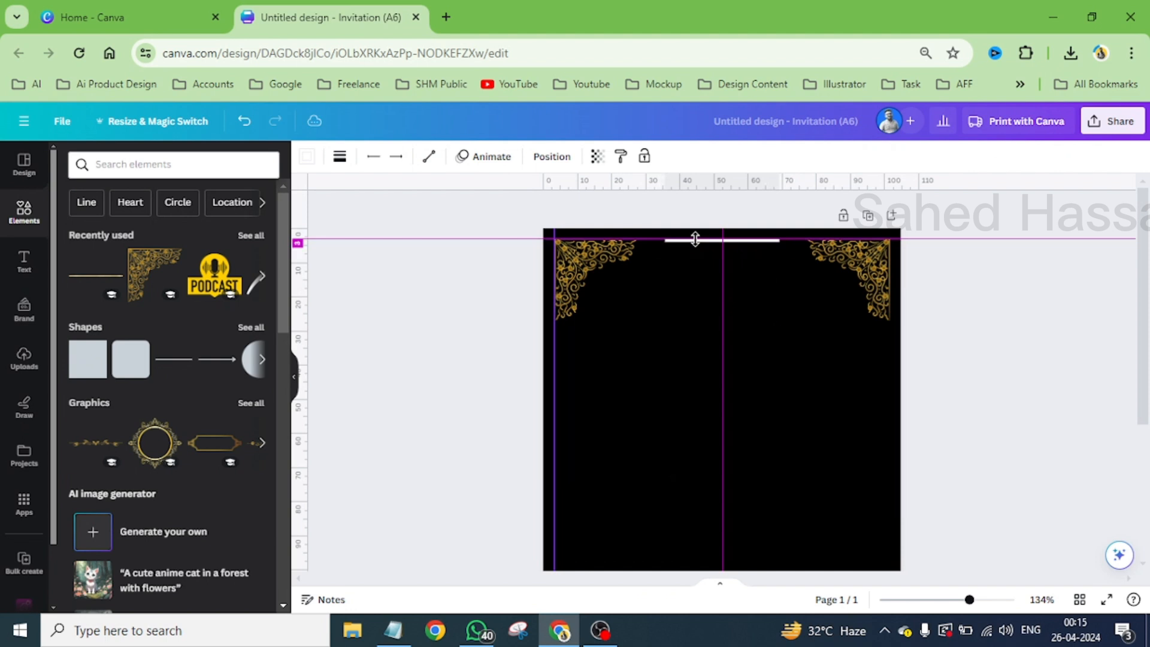
click(340, 157)
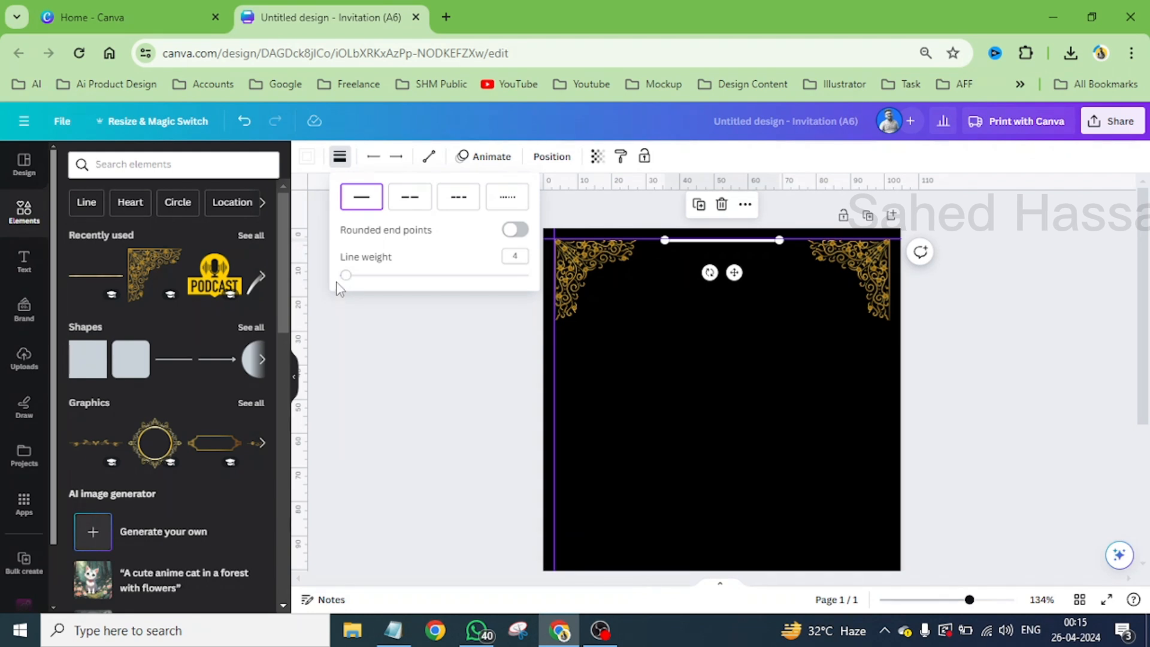
drag(345, 276, 343, 284)
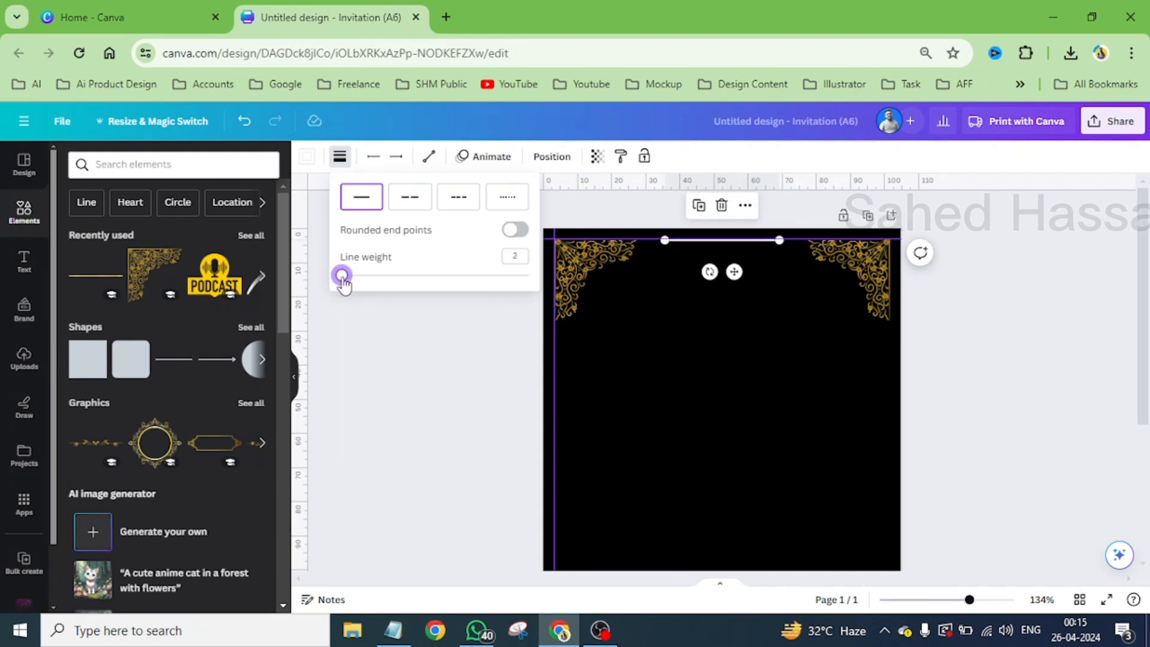
scroll(758, 227, up, 5)
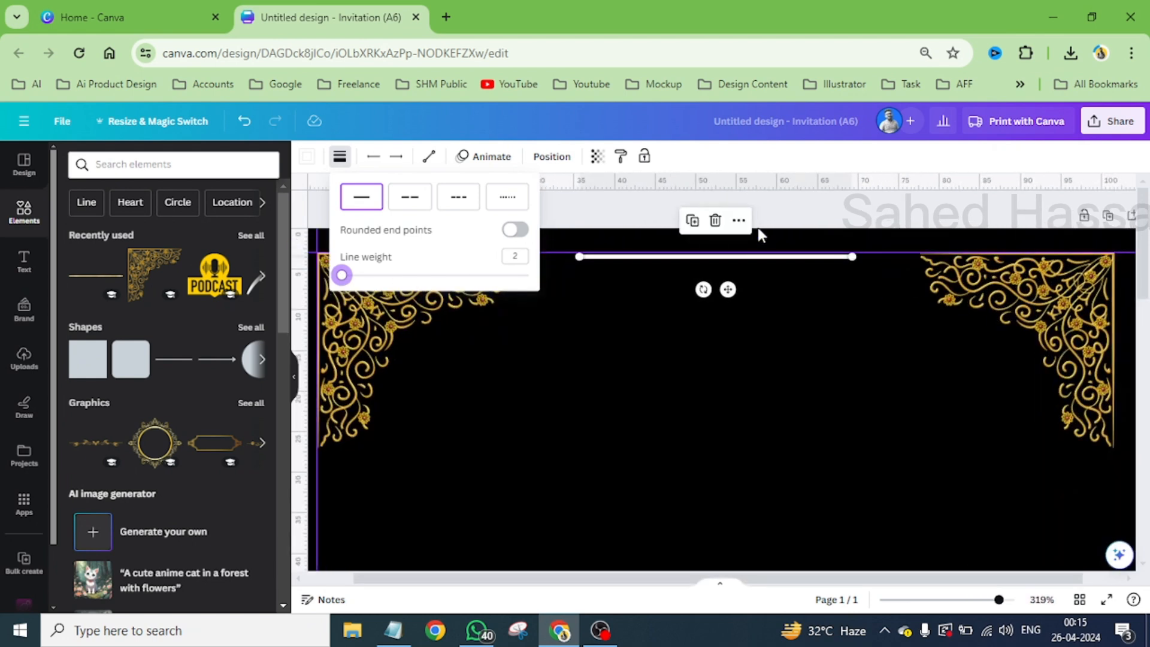
click(611, 282)
click(611, 264)
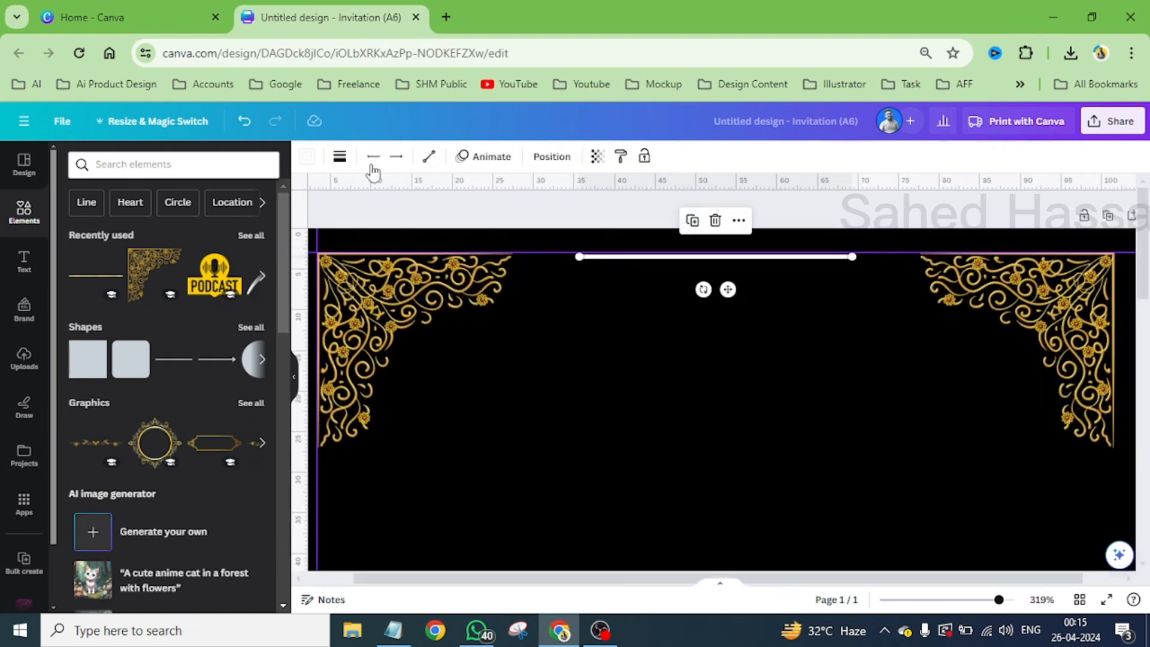
- Recolor the upper line with the ornament's gold photo color and lengthen it to about 44 mm between the ornaments
click(307, 159)
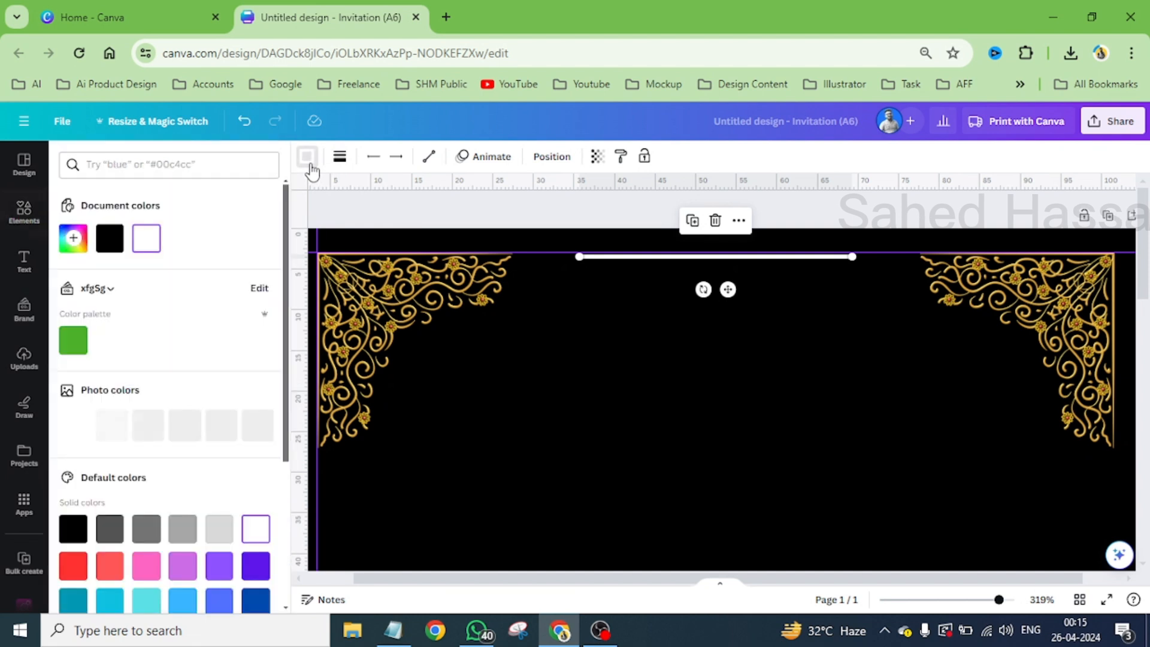
click(118, 425)
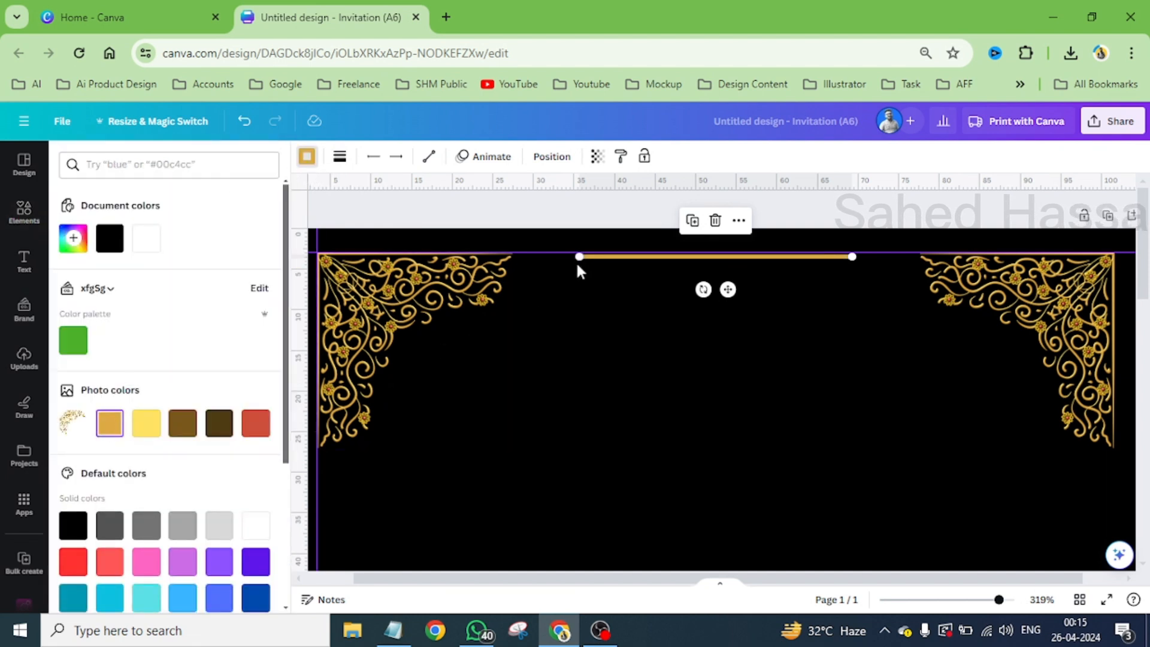
drag(577, 257, 536, 272)
scroll(581, 304, down, 5)
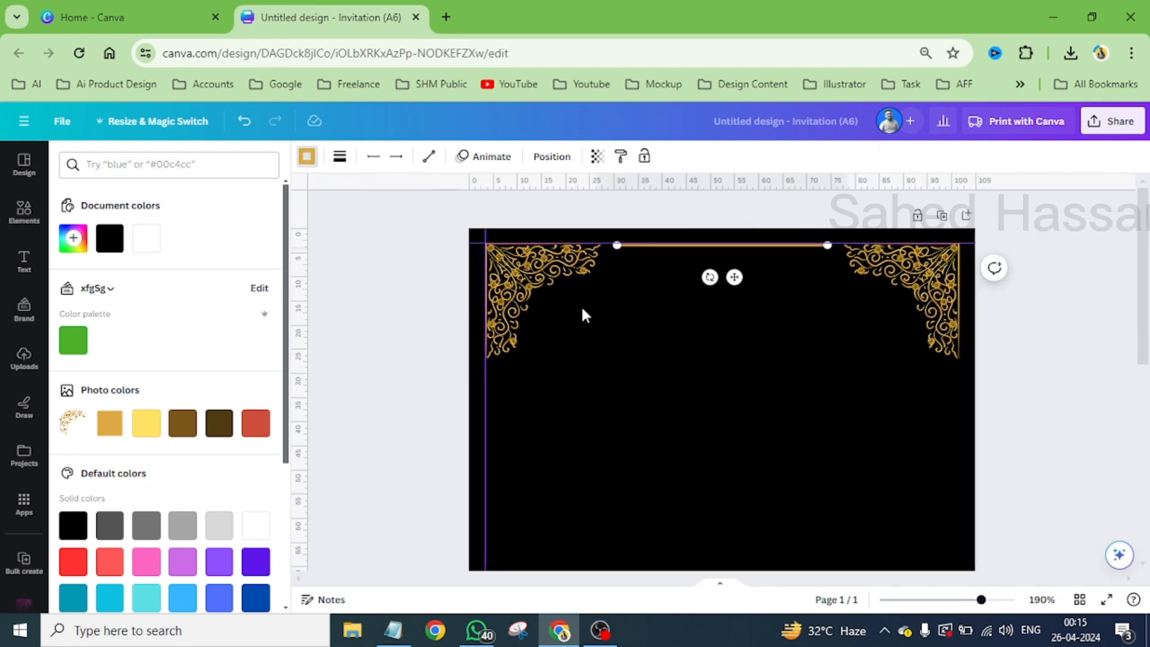
- Duplicate the gold line and place the copy on the lower guide, centered between the two lower ornaments
click(699, 207)
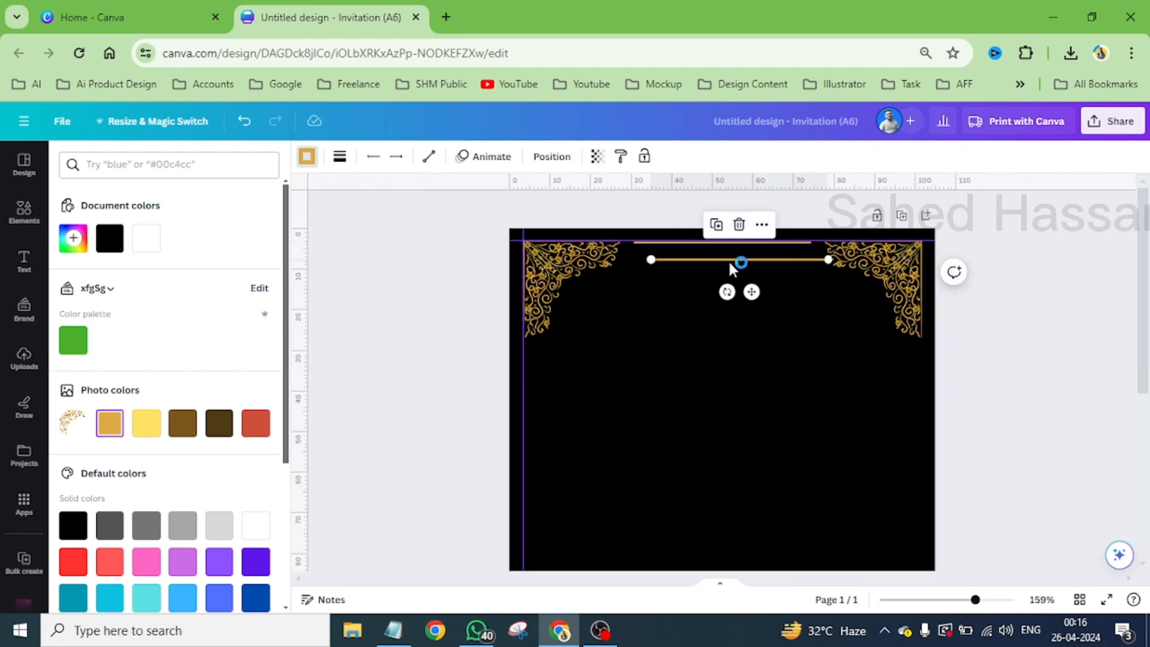
drag(753, 293, 691, 503)
scroll(728, 346, down, 5)
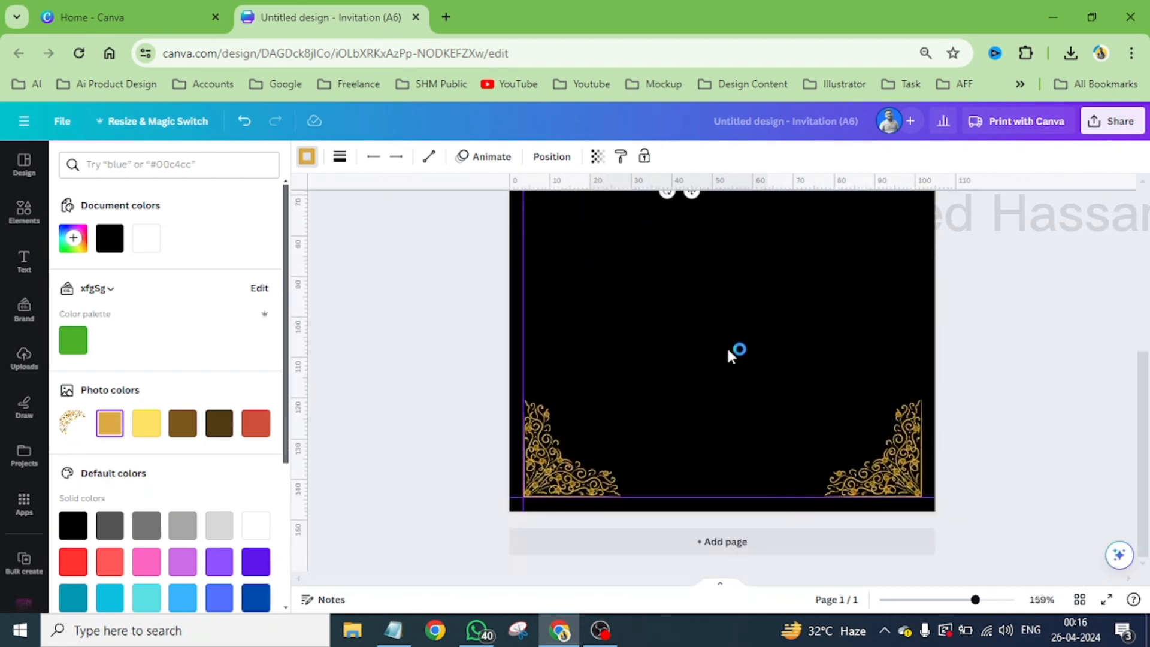
drag(690, 199, 734, 533)
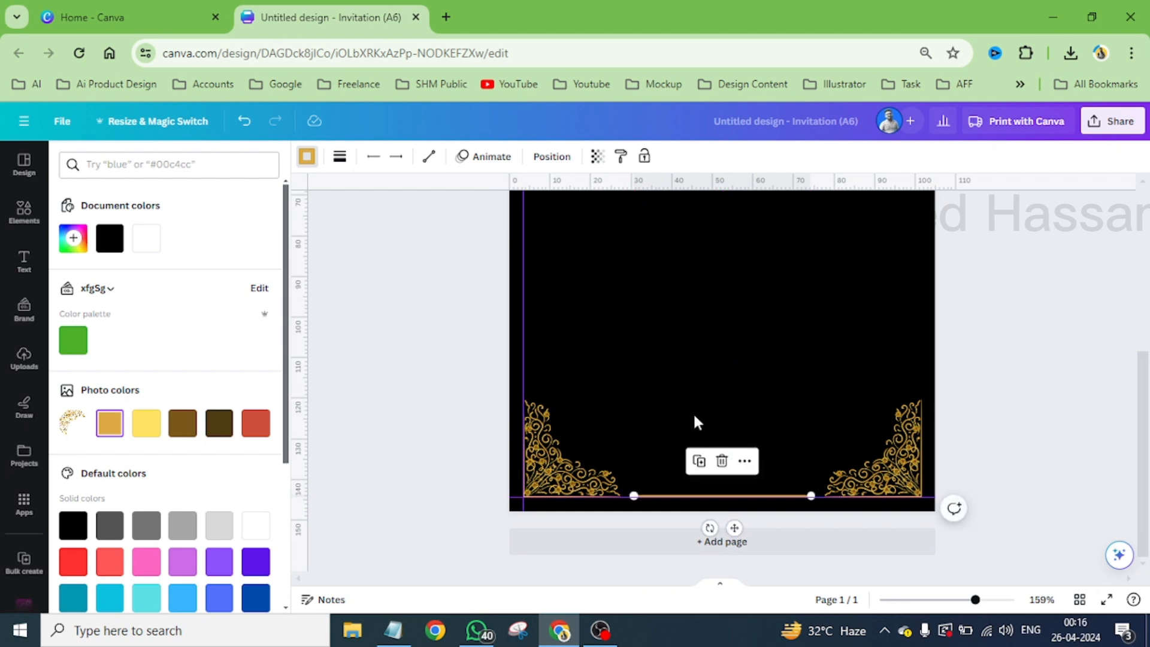
- Duplicate the lower gold line, align the copy to the page's left guide and turn it into a longer vertical line
click(699, 460)
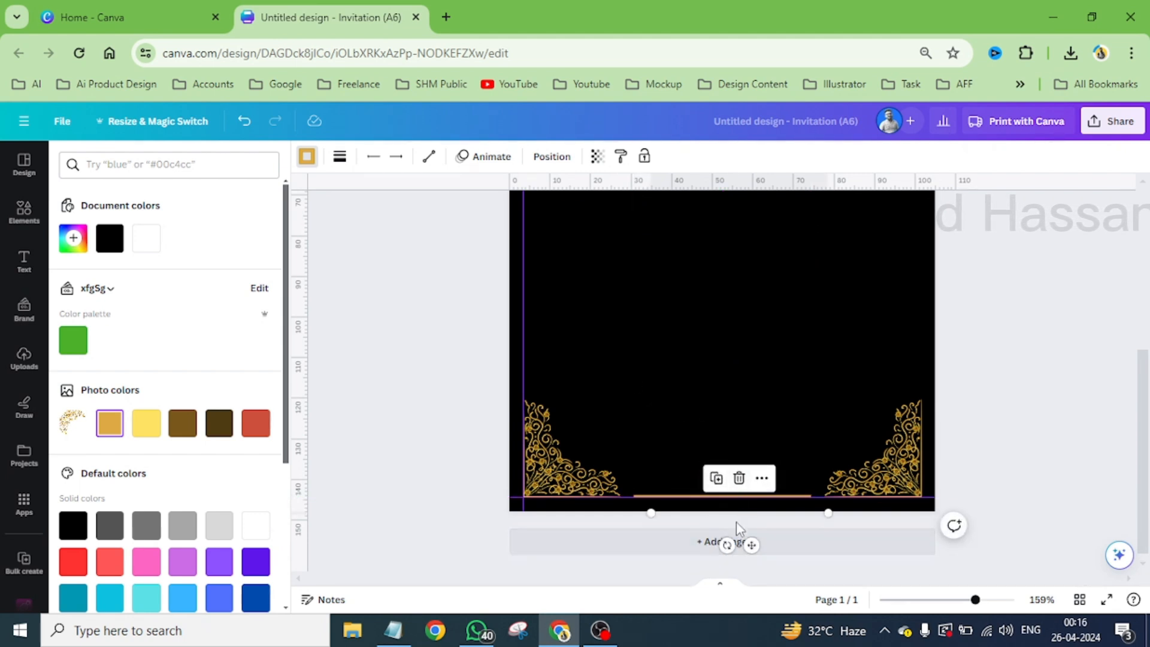
drag(753, 546, 621, 418)
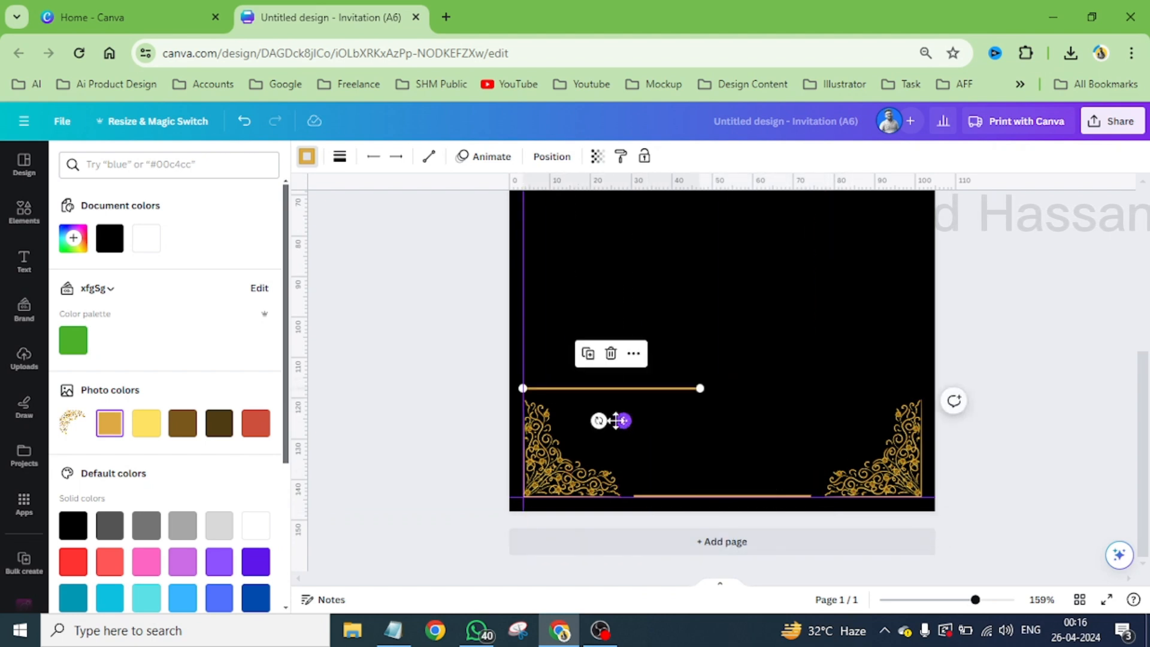
scroll(617, 416, up, 3)
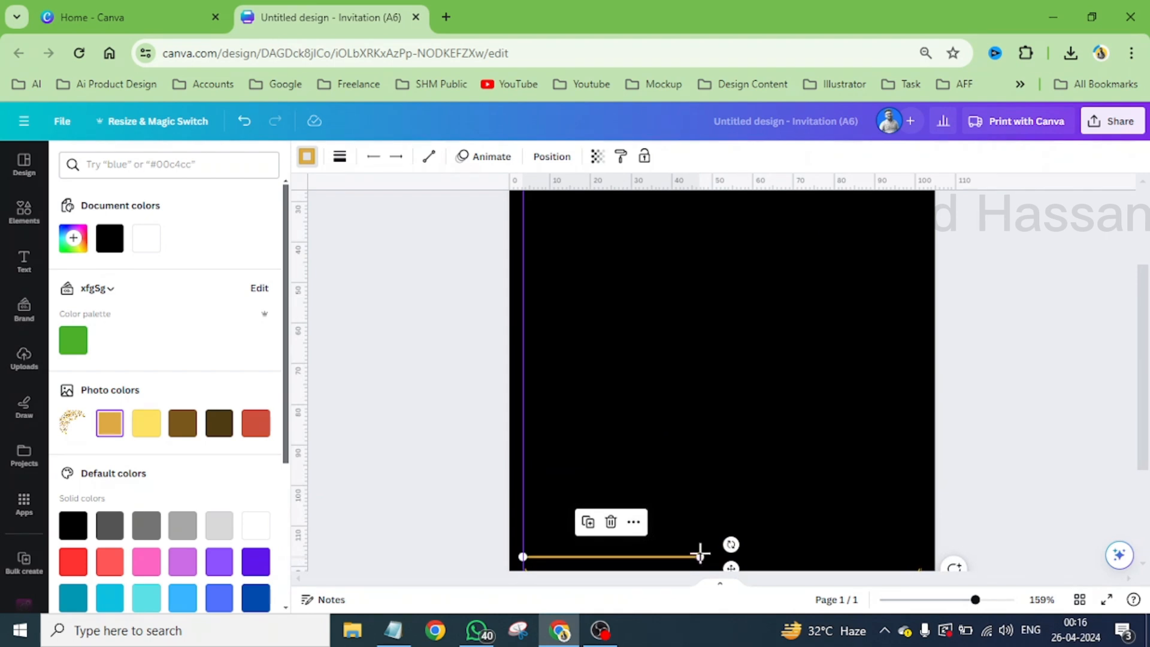
drag(700, 558, 527, 209)
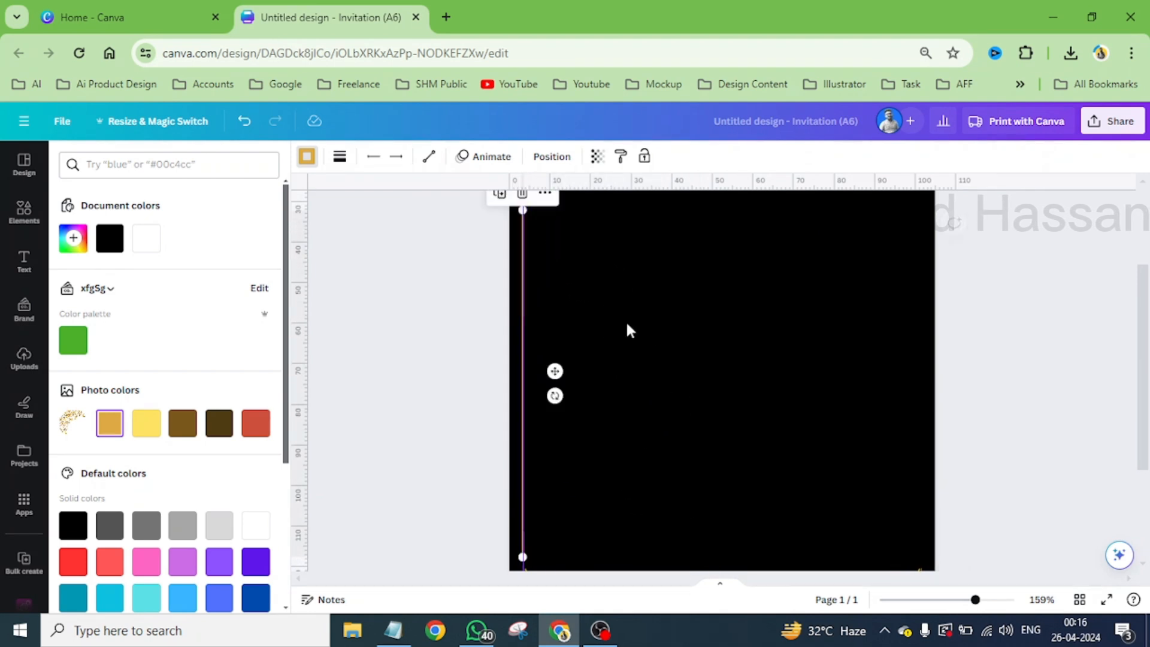
- Extend the upper end of the left vertical line to just below the upper-left ornament
scroll(626, 323, up, 3)
scroll(535, 363, up, 3)
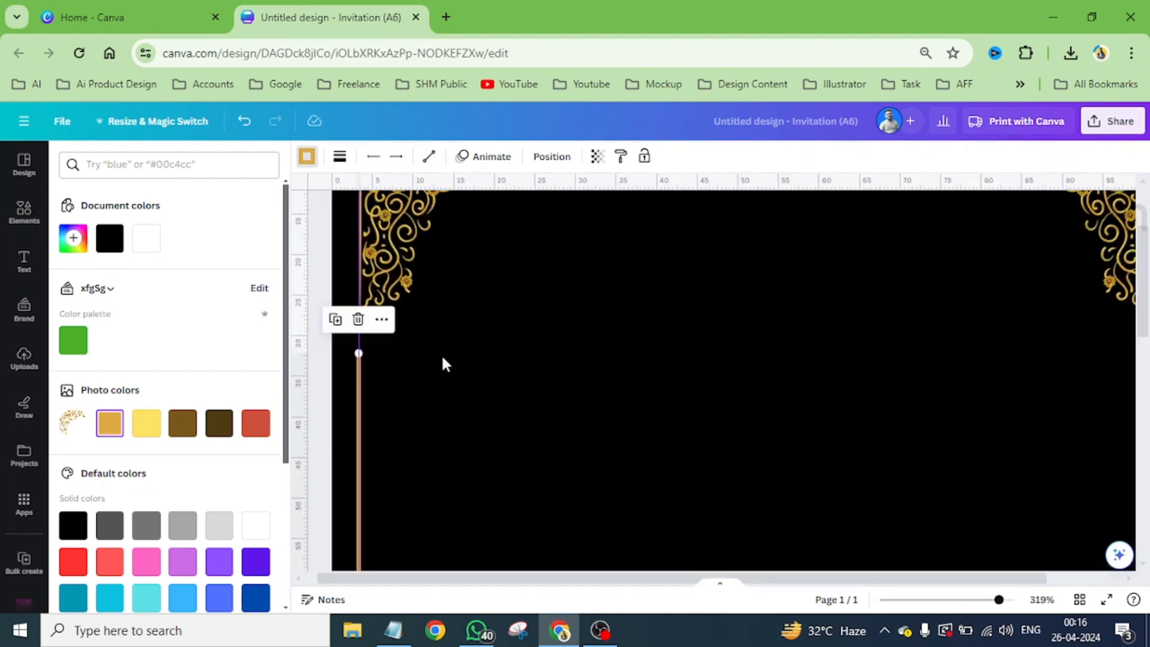
scroll(345, 351, up, 2)
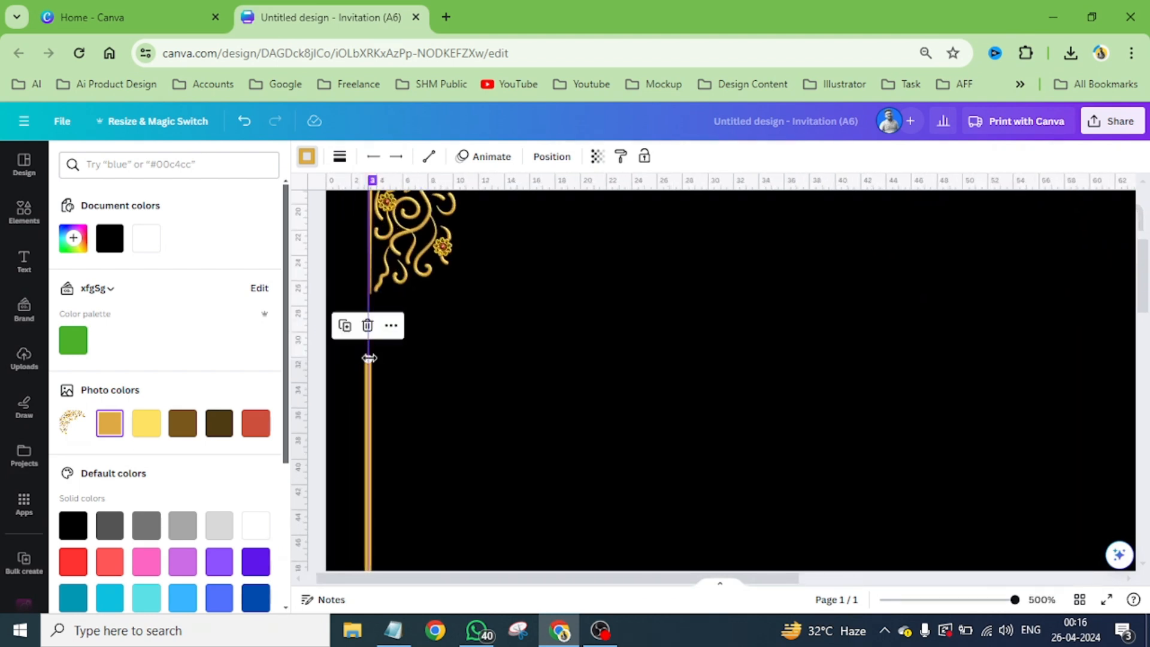
drag(371, 359, 371, 322)
scroll(401, 328, down, 5)
scroll(605, 385, down, 1)
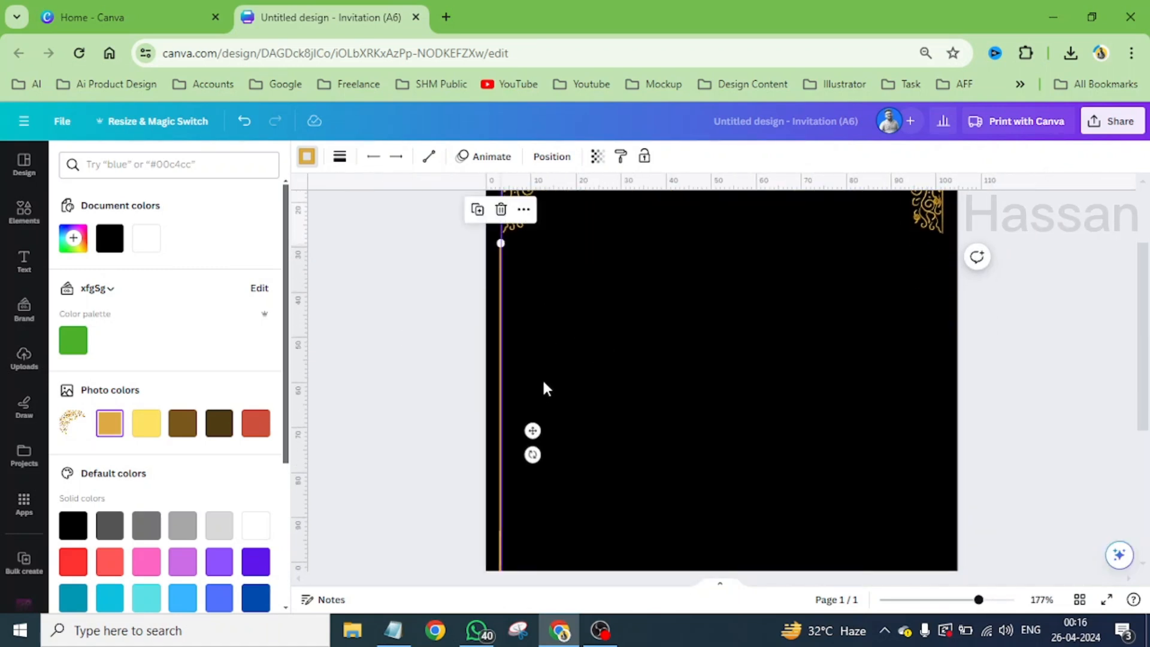
- Duplicate the vertical gold line, align the copy with the right ornaments' outer edge, and preview the card full screen
click(477, 209)
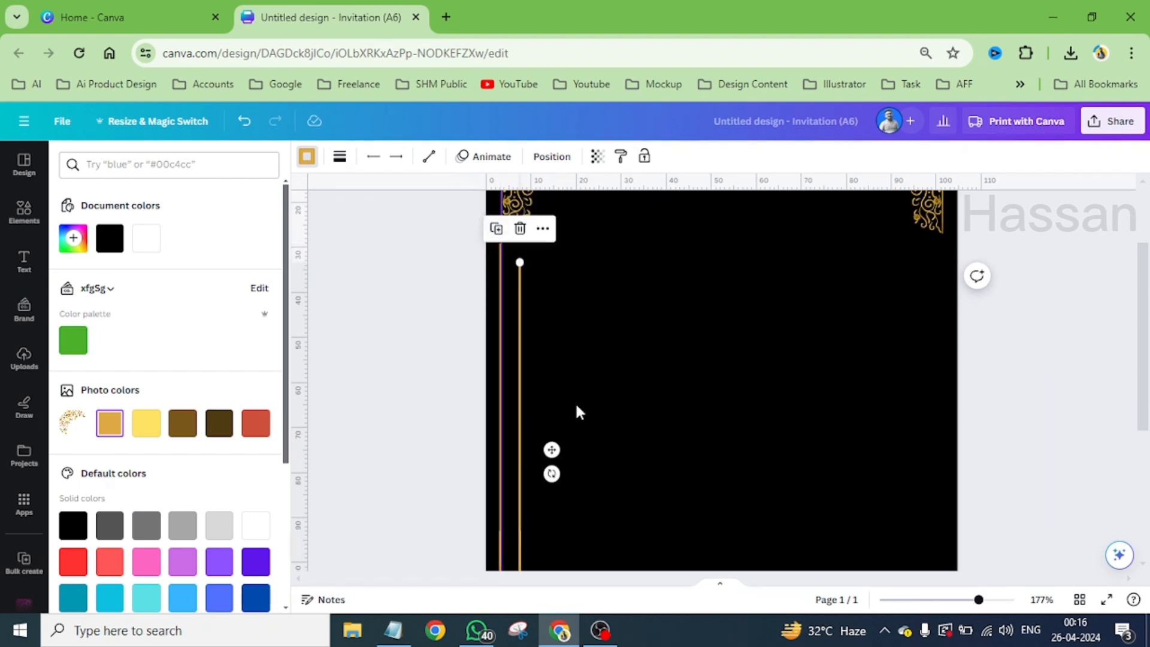
drag(551, 450, 979, 431)
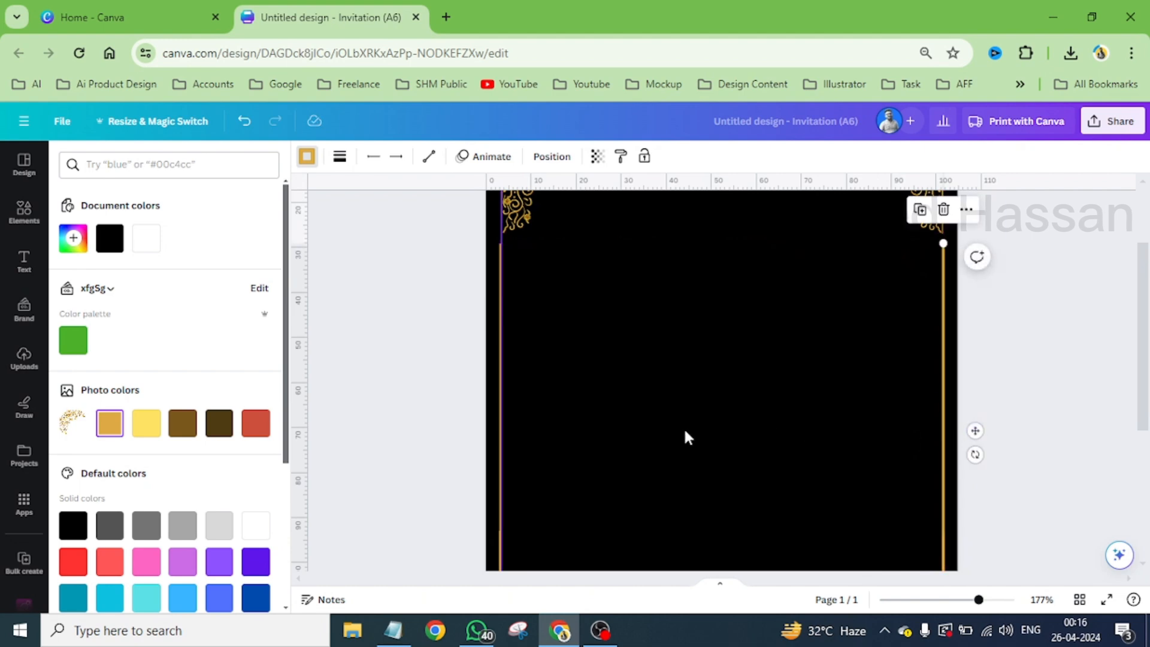
click(594, 407)
scroll(594, 409, down, 4)
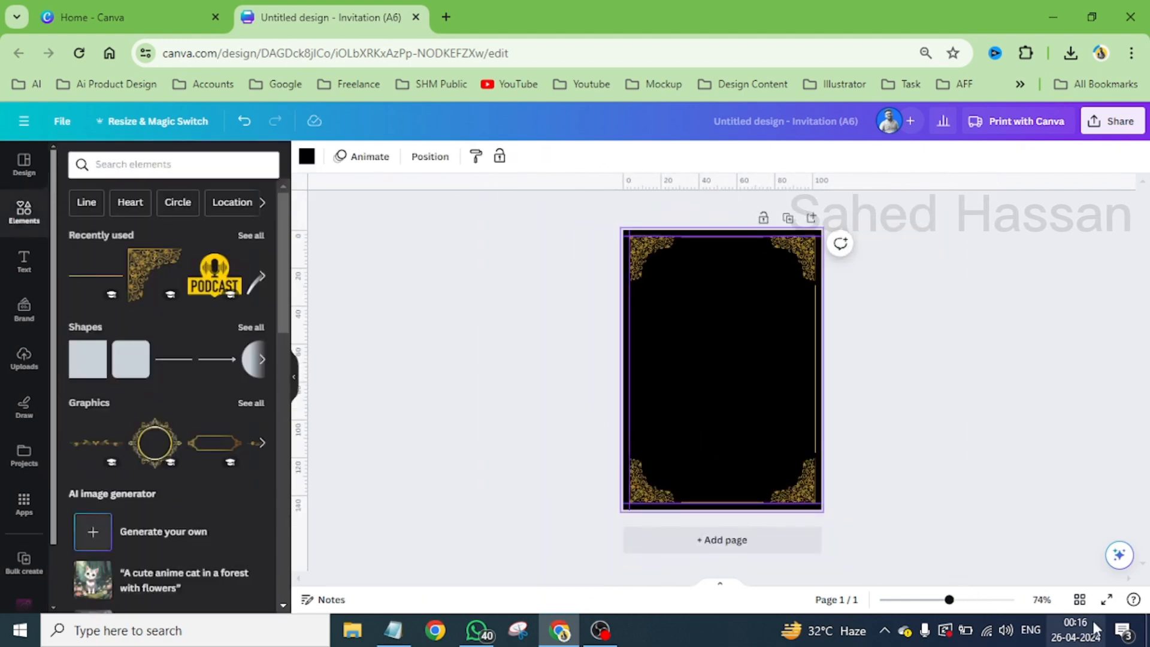
click(1106, 599)
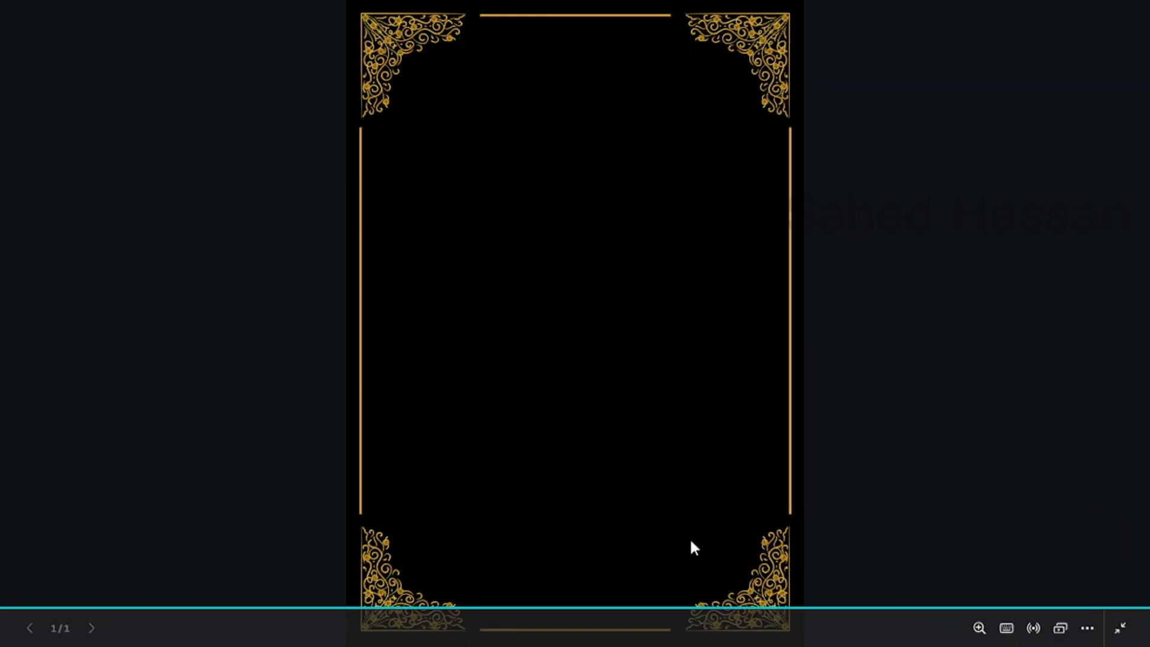
key(Escape)
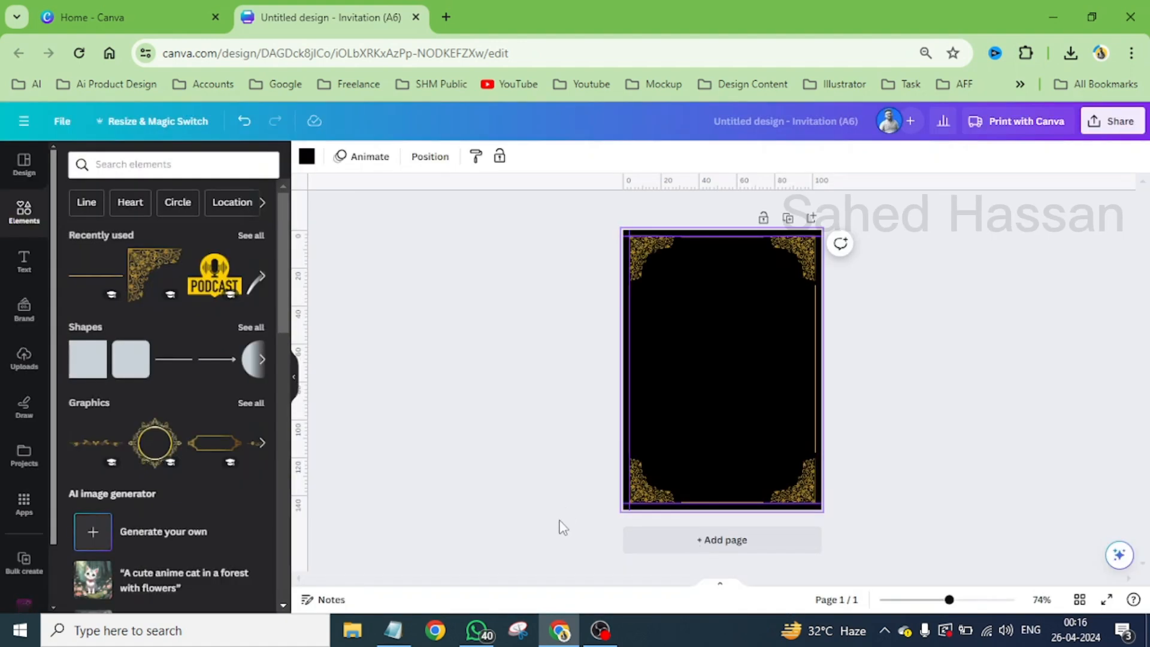
- Add a second page, apply the Gray Modern Wedding Invitation template to it, and review its text and photo layout as a reference
click(22, 160)
scroll(221, 367, up, 2)
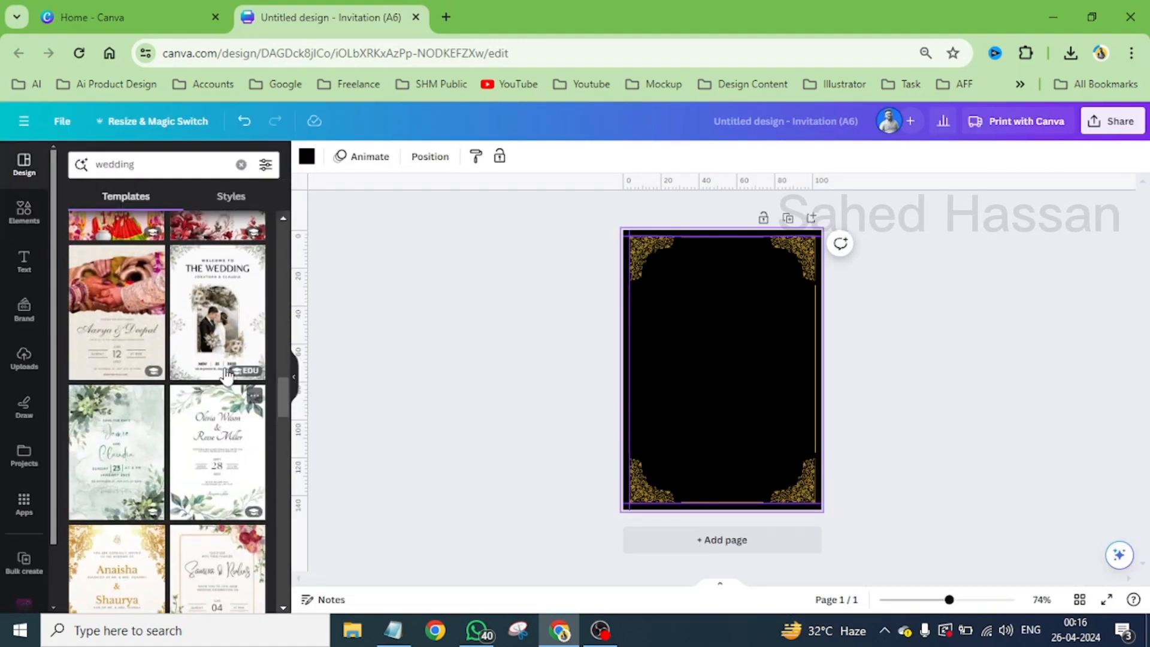
click(742, 556)
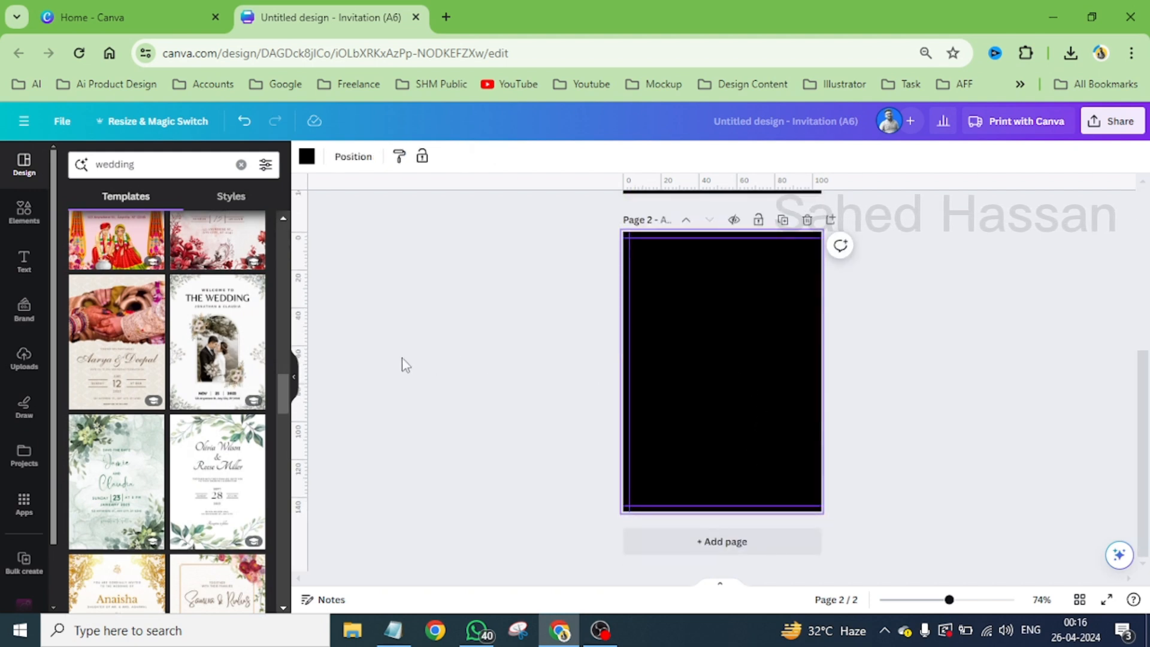
click(231, 335)
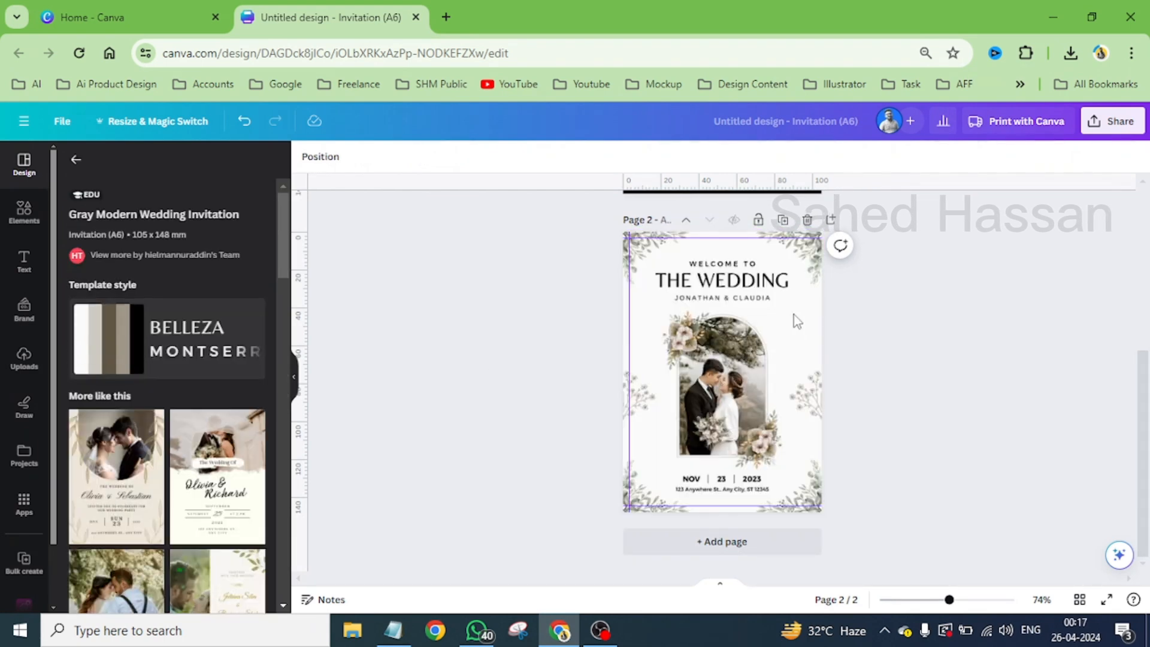
click(796, 292)
scroll(796, 292, up, 3)
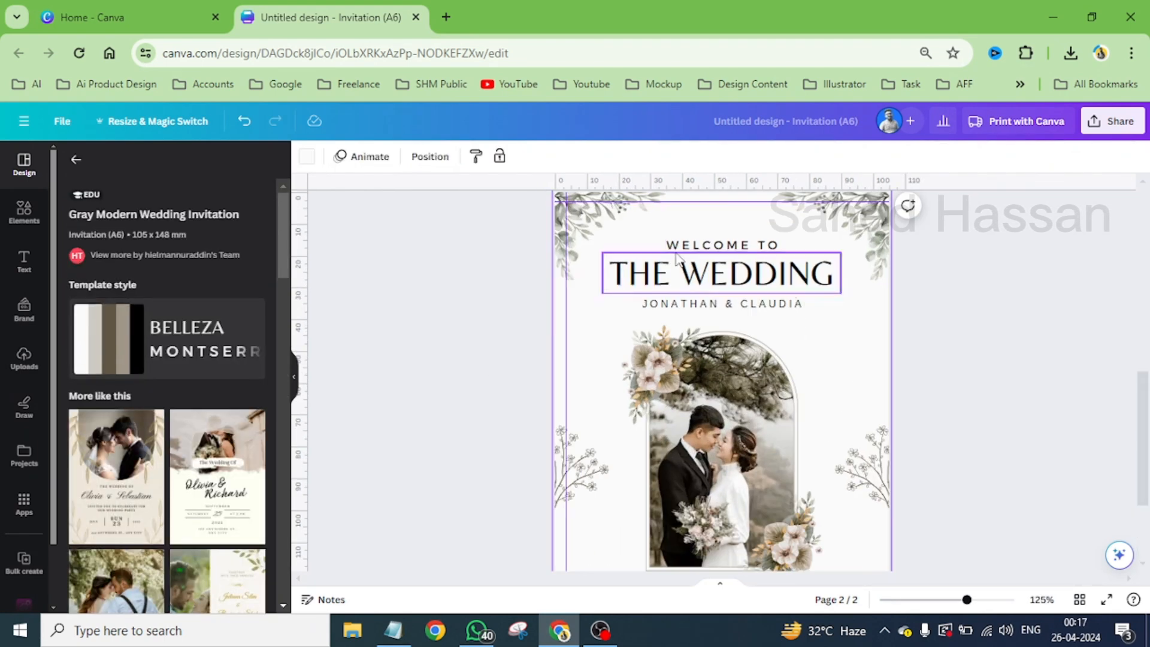
scroll(809, 366, up, 2)
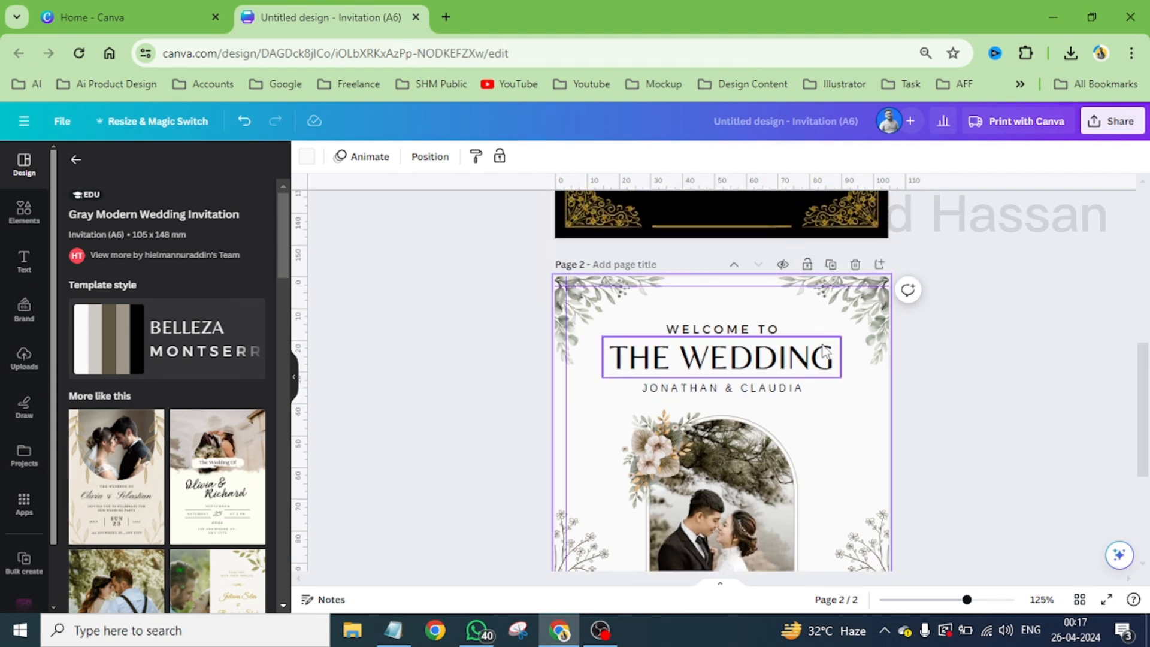
scroll(782, 412, down, 5)
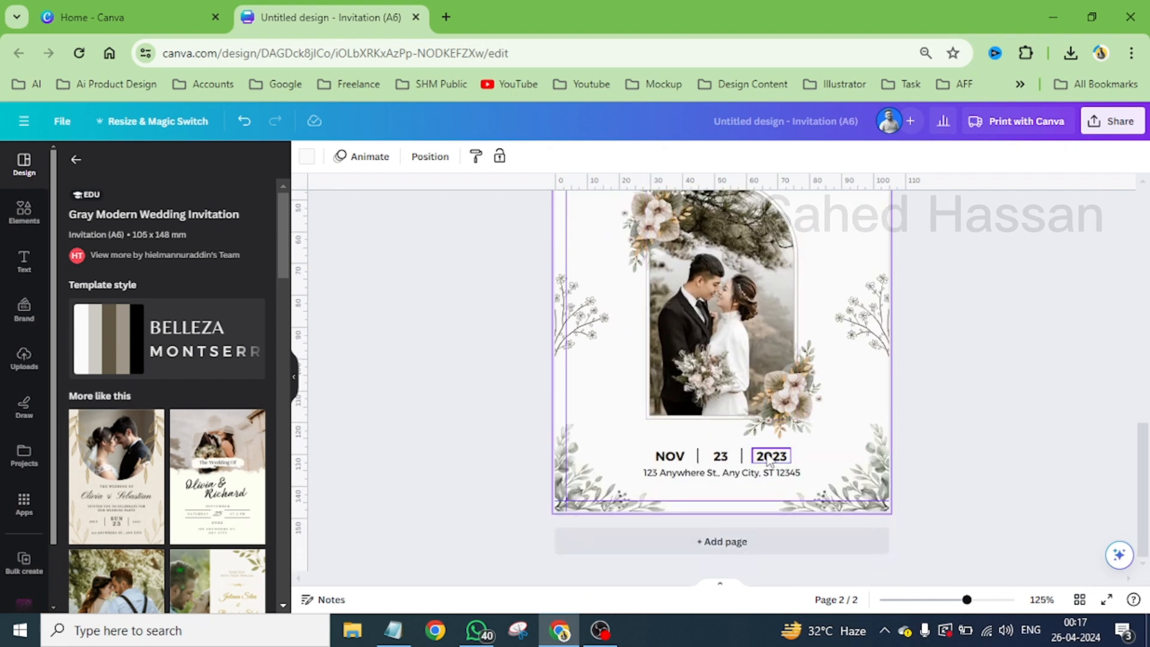
scroll(768, 460, up, 14)
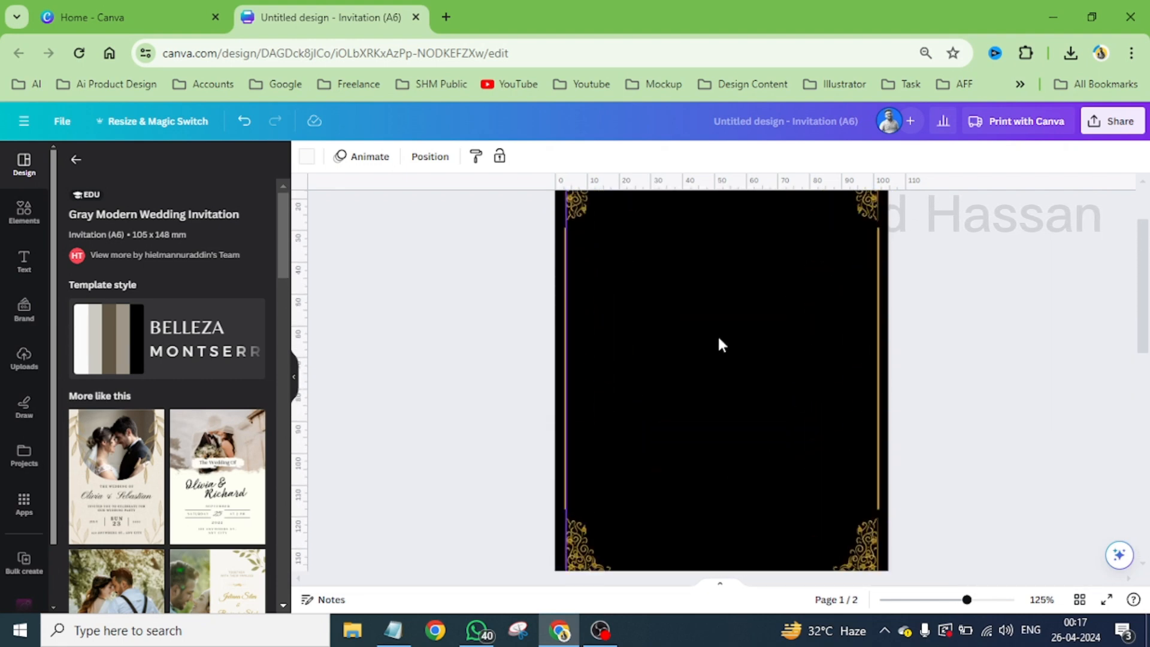
scroll(640, 315, up, 2)
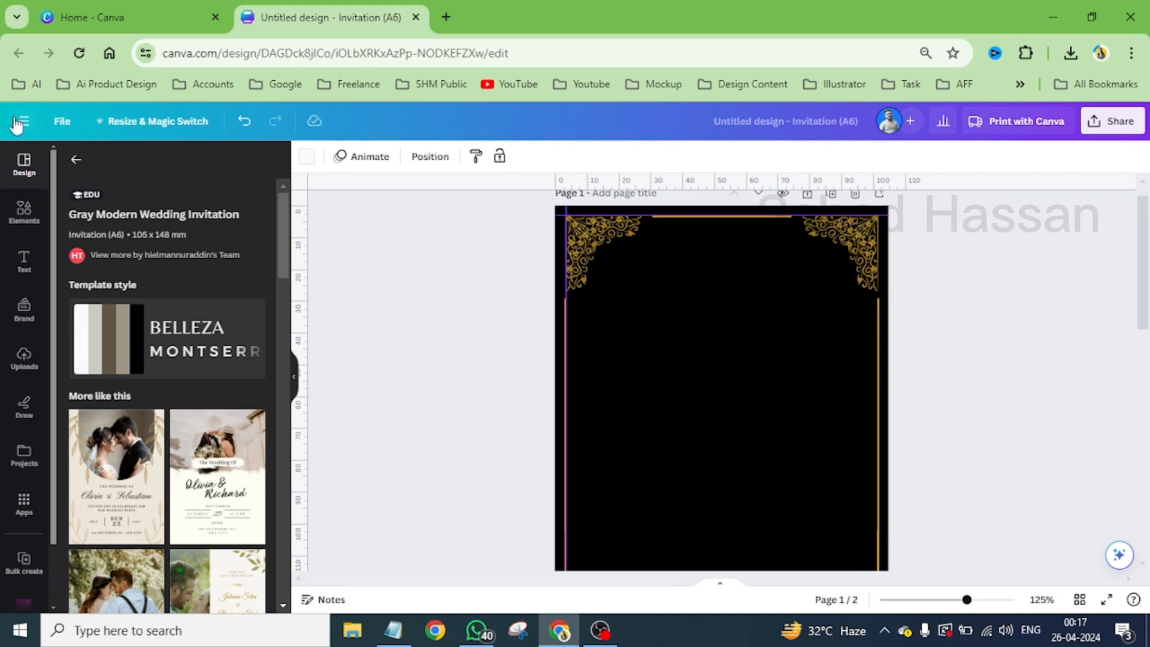
- Search the elements library for "mandala" and limit the results to graphics
click(74, 159)
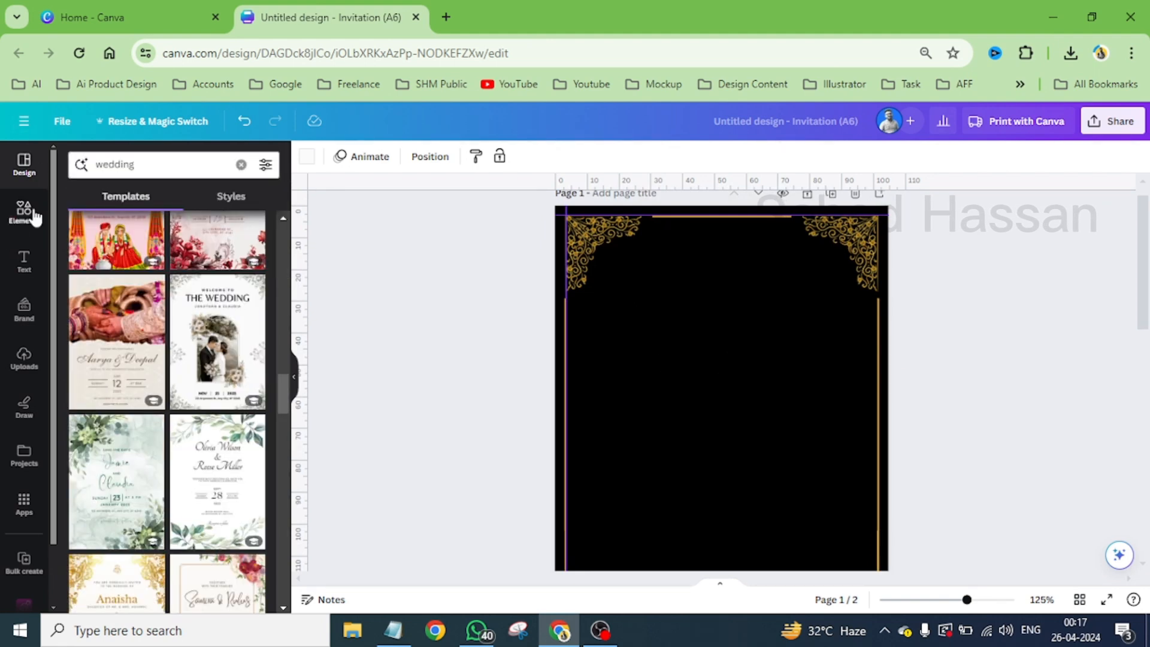
click(32, 214)
click(147, 161)
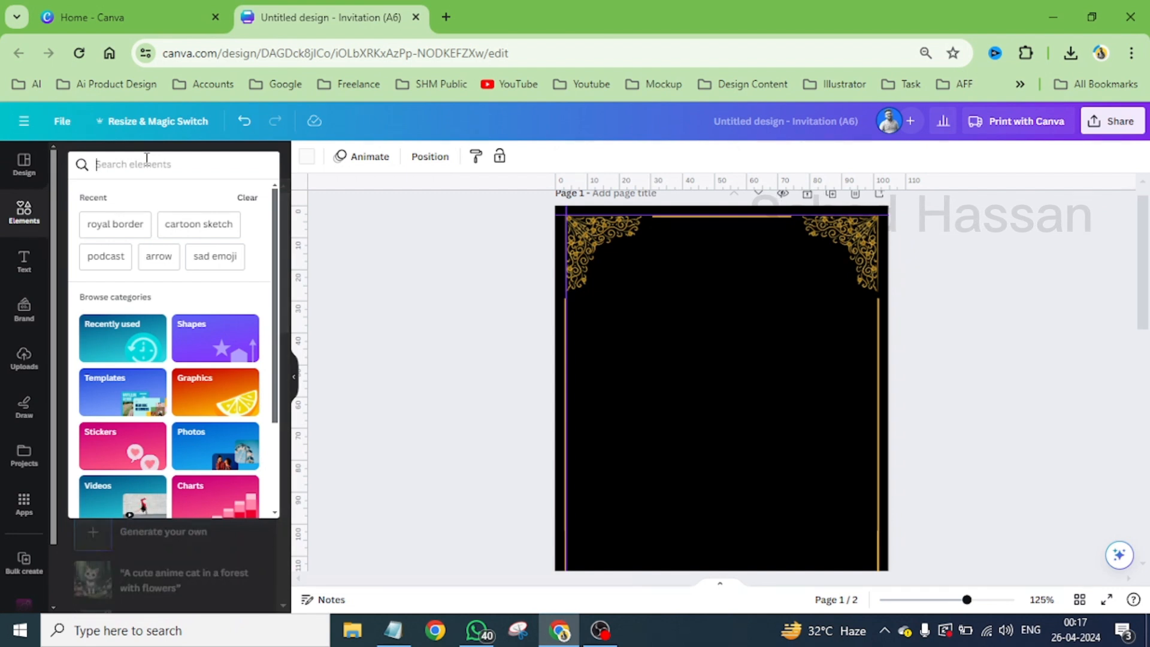
text(mandal)
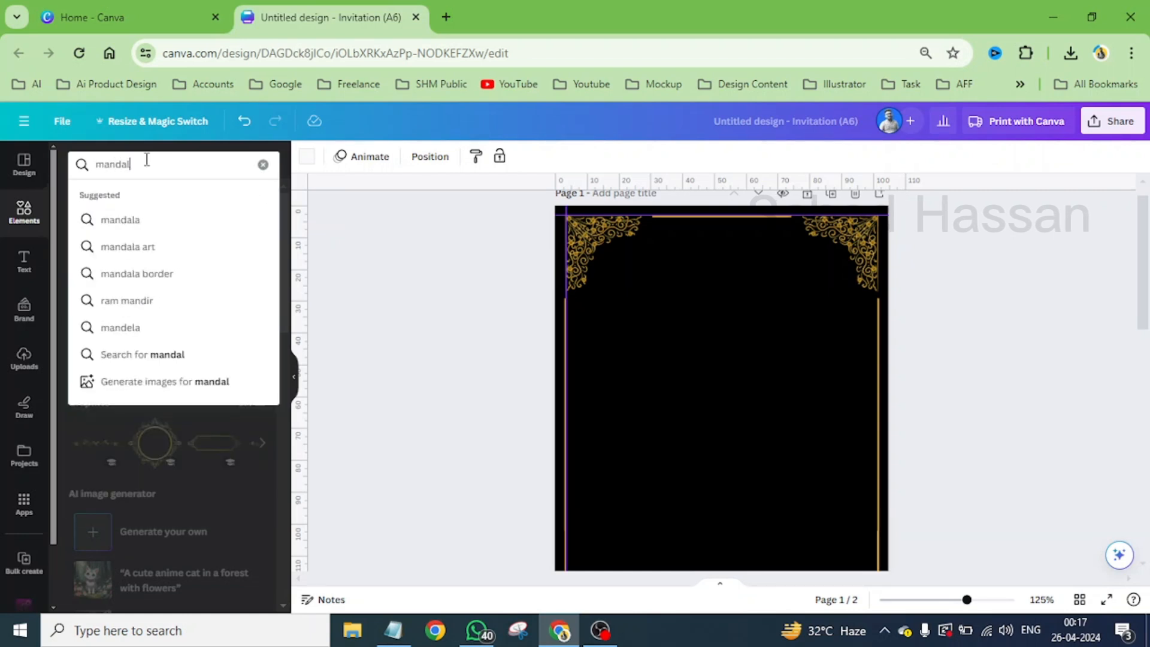
key(Return)
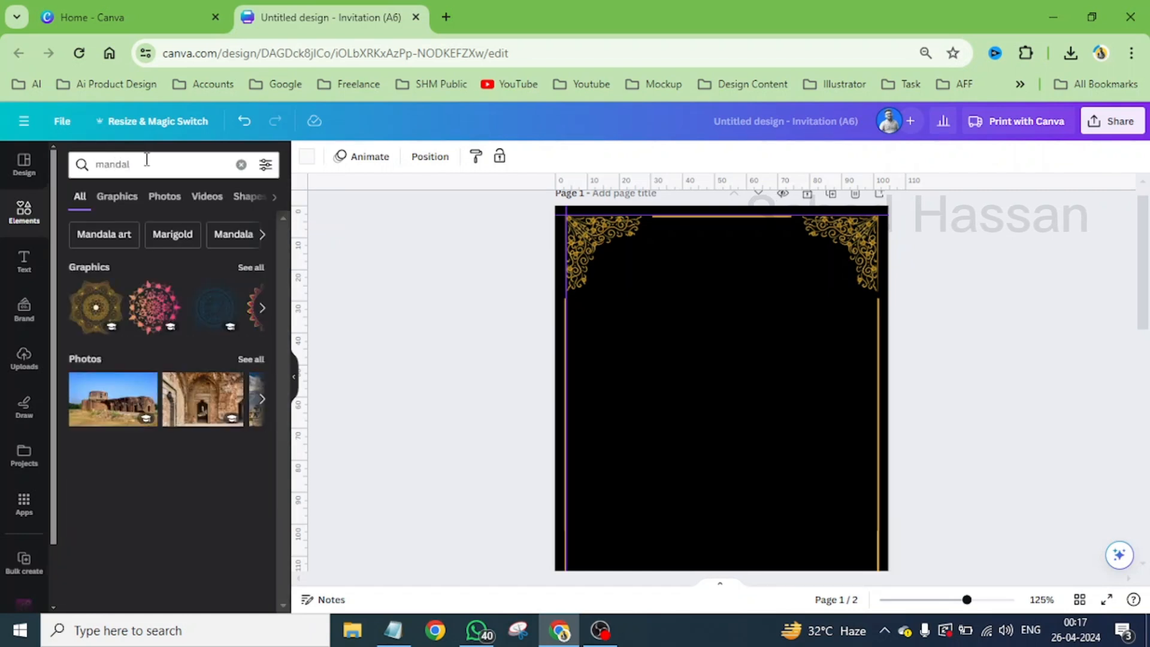
click(147, 160)
text(a)
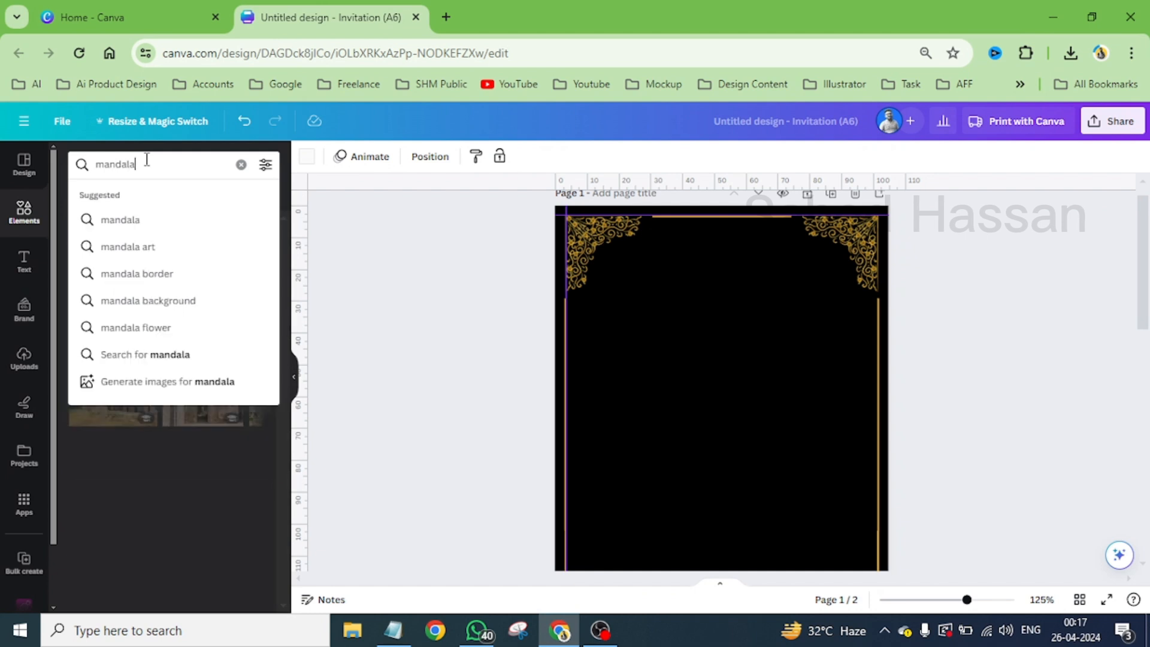
key(Return)
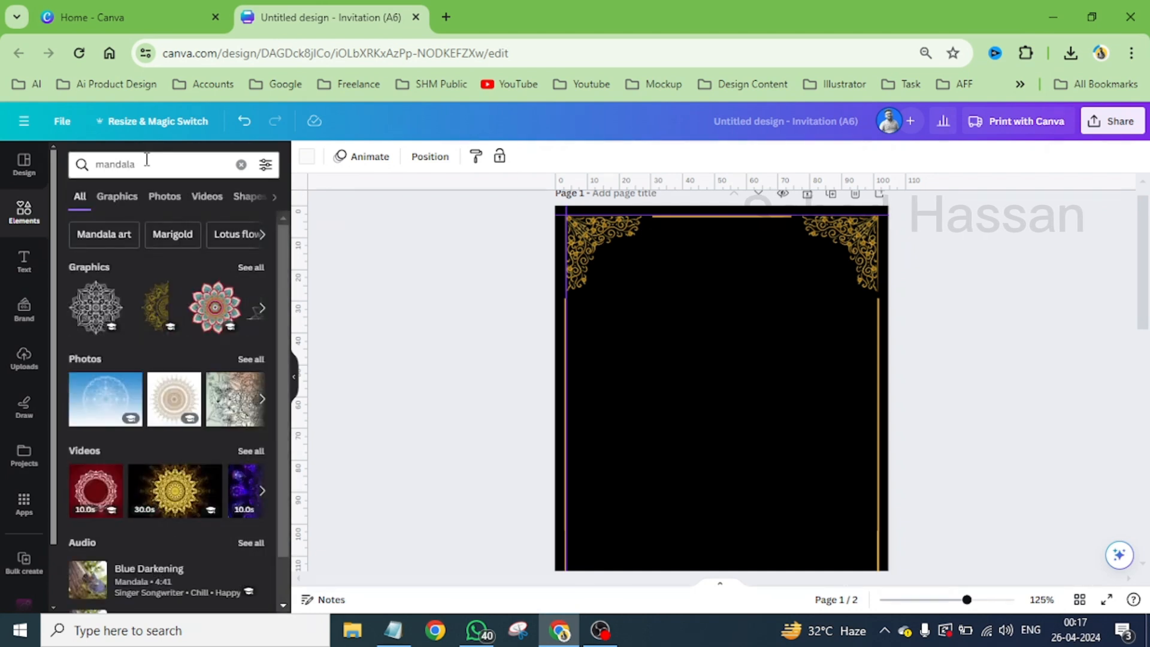
click(125, 199)
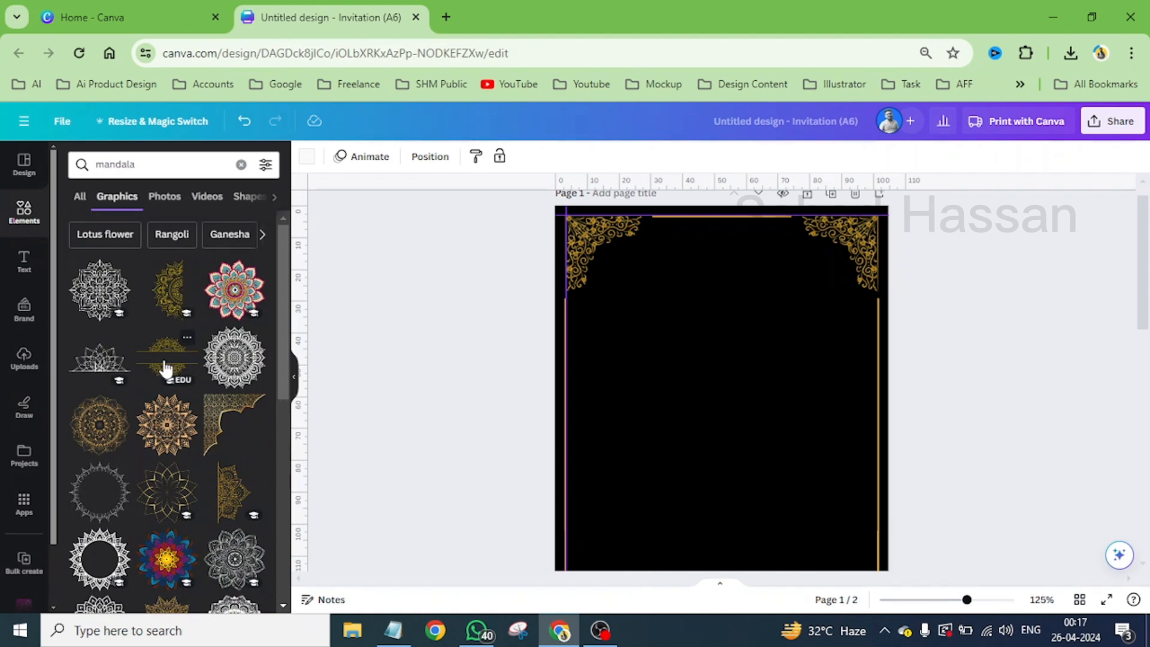
- Add the gold half mandala to page 1, rotate it flat edge down and centre it horizontally just below the upper corner ornaments
scroll(166, 368, down, 4)
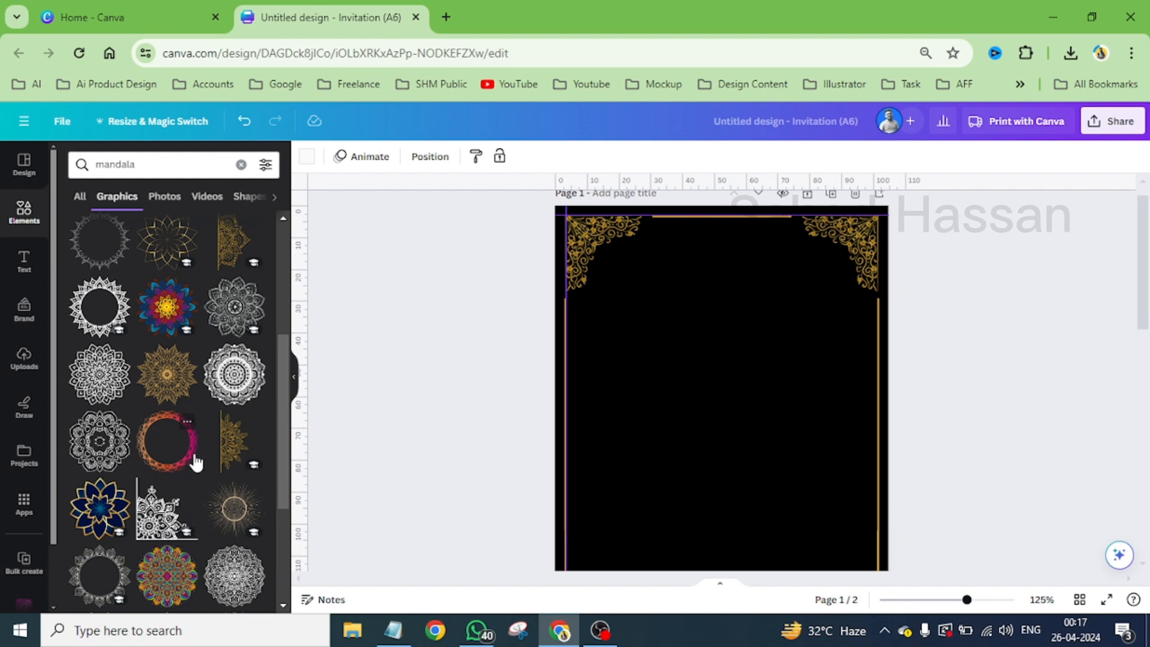
drag(526, 450, 724, 329)
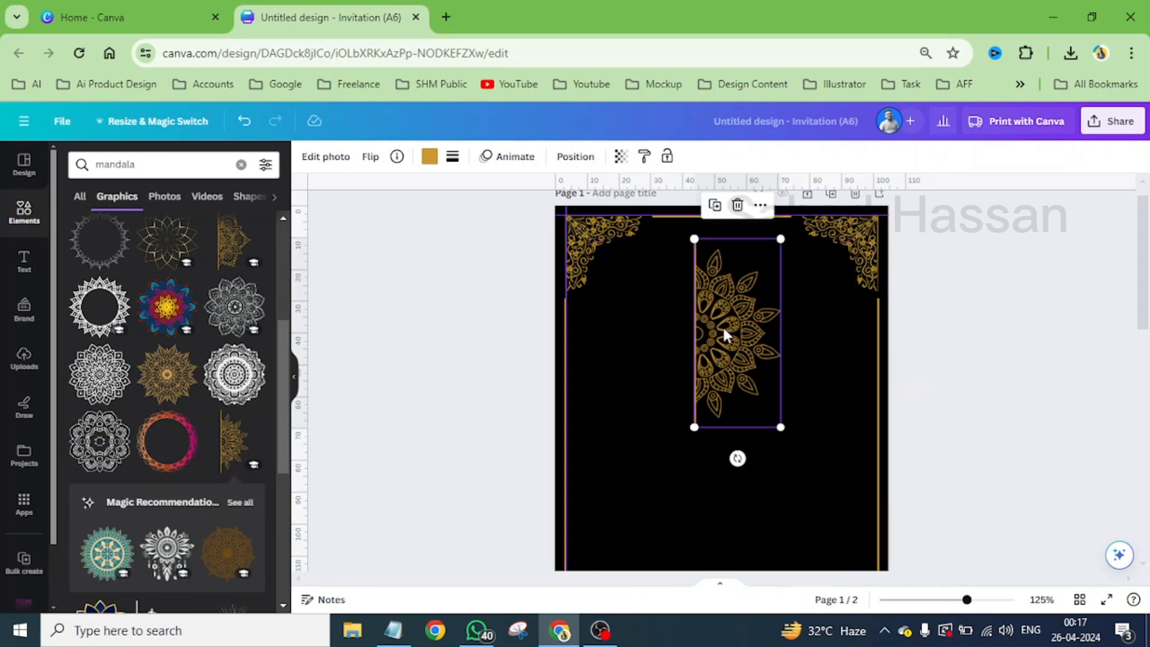
drag(740, 457, 936, 326)
drag(765, 346, 747, 349)
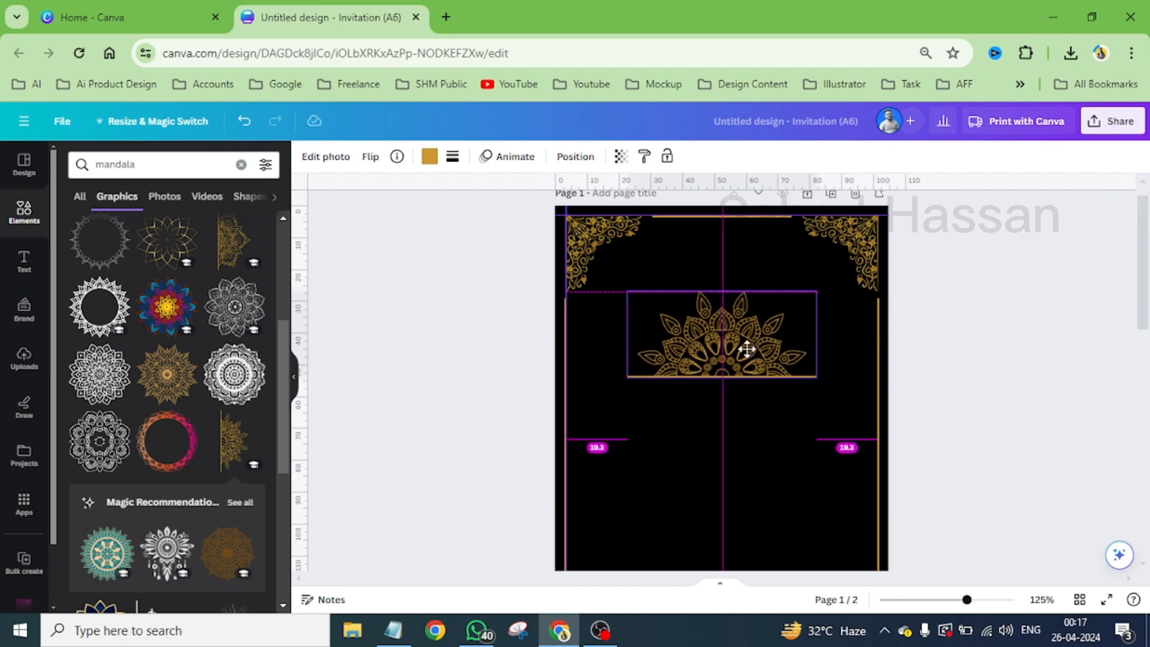
- Duplicate the half mandala, flip the copy vertically and place it centred below the original with a gap between their straight edges
scroll(748, 349, down, 1)
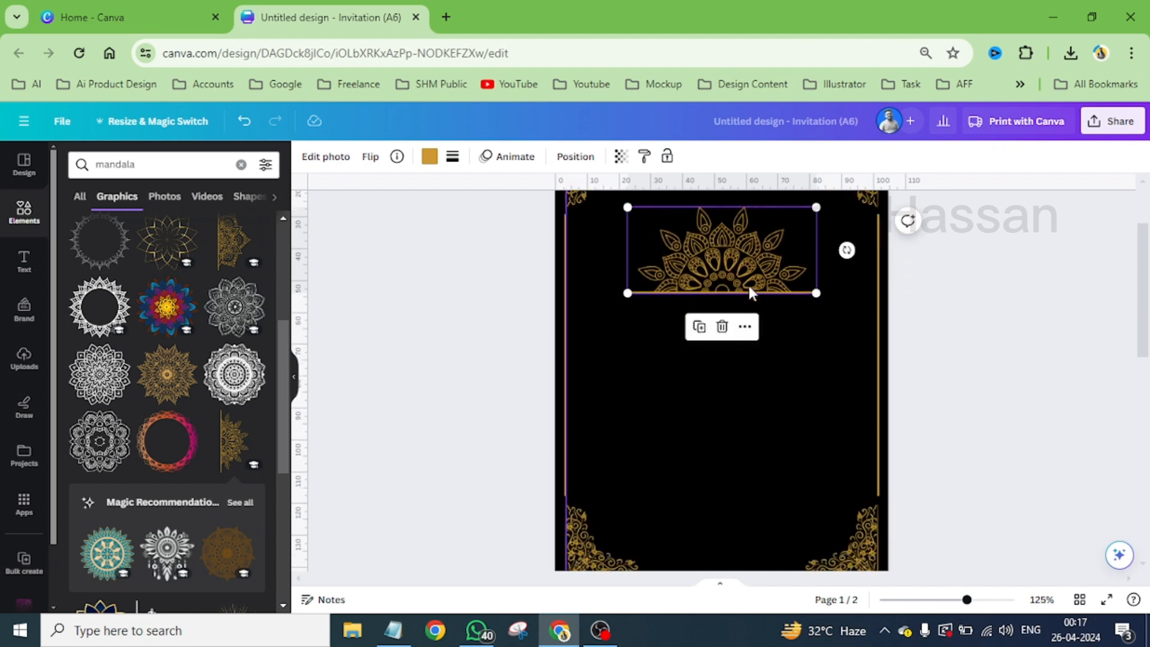
drag(732, 269, 727, 363)
click(370, 157)
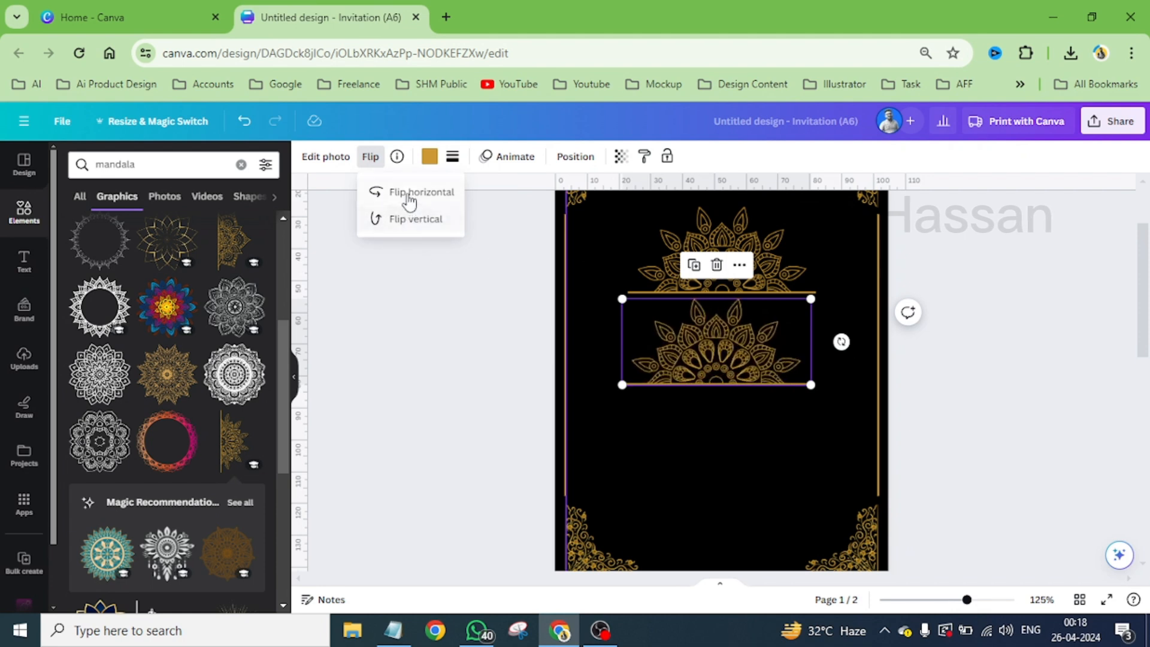
click(419, 218)
drag(738, 329, 741, 370)
- Select both half mandalas and move them together further down towards the card's middle
click(608, 263)
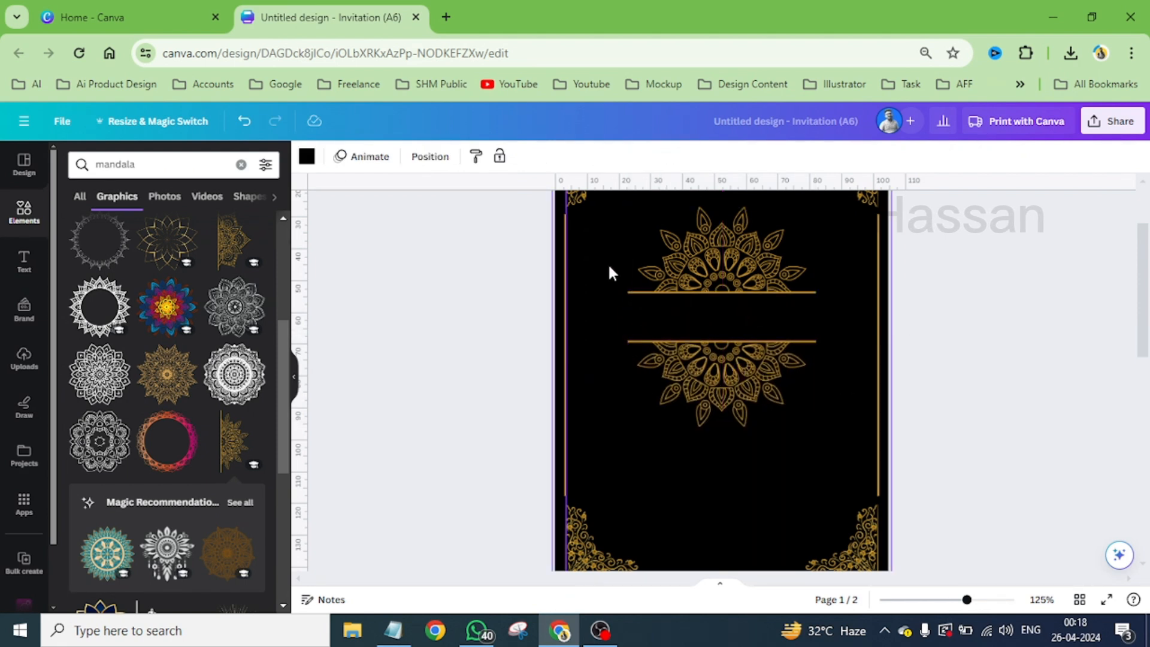
drag(607, 262, 748, 390)
drag(765, 264, 761, 296)
click(836, 289)
- Raise the upper half mandala to widen the gap between the two halves
click(774, 310)
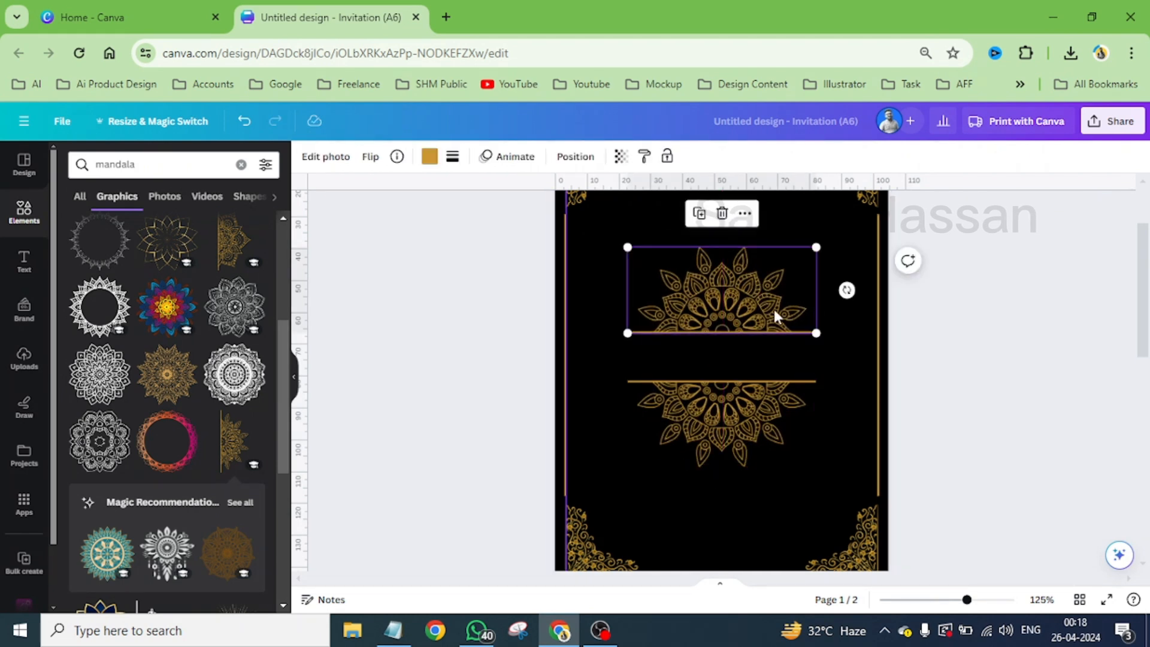
key(Up)
key(Up)
key(Up)
key(Up)
key(Up)
key(Up)
key(Up)
key(Up)
key(Up)
key(Up)
key(Up)
key(Up)
key(Up)
key(Down)
key(Down)
key(Down)
key(Down)
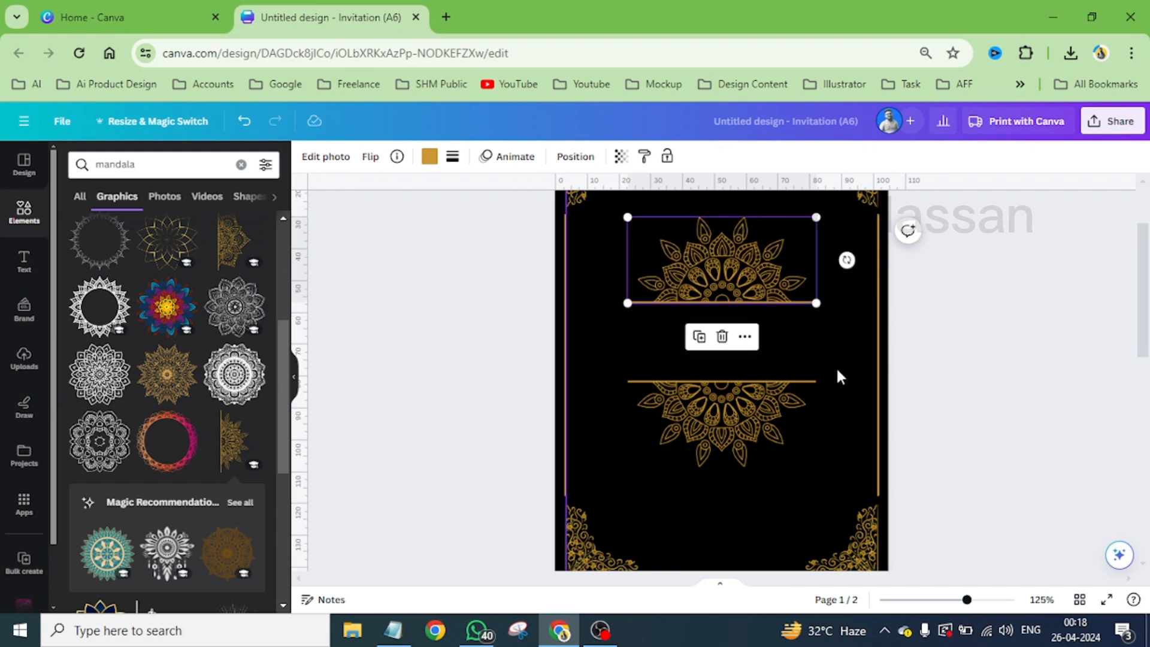
- Move both half mandalas down together so the gap between them sits at the card's vertical centre
click(753, 504)
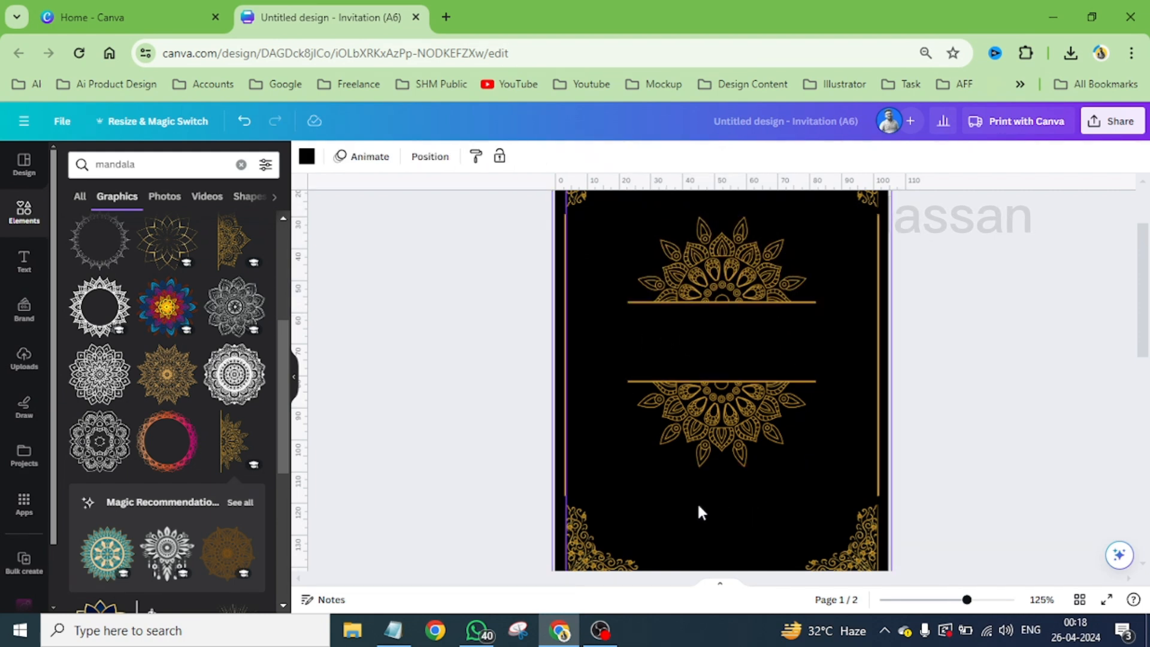
mouse_move(731, 304)
mouse_down()
mouse_move(750, 293)
mouse_move(746, 278)
mouse_move(746, 297)
mouse_up()
click(590, 253)
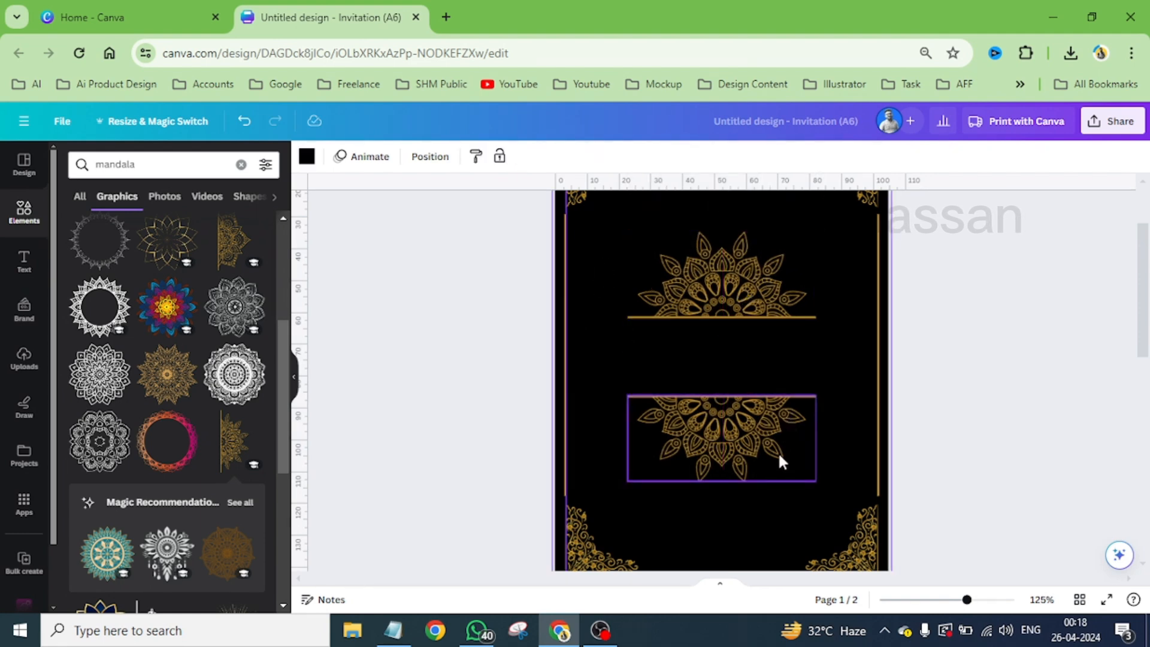
- Browse the mandala graphics for further ornaments that could suit the card
scroll(161, 440, down, 4)
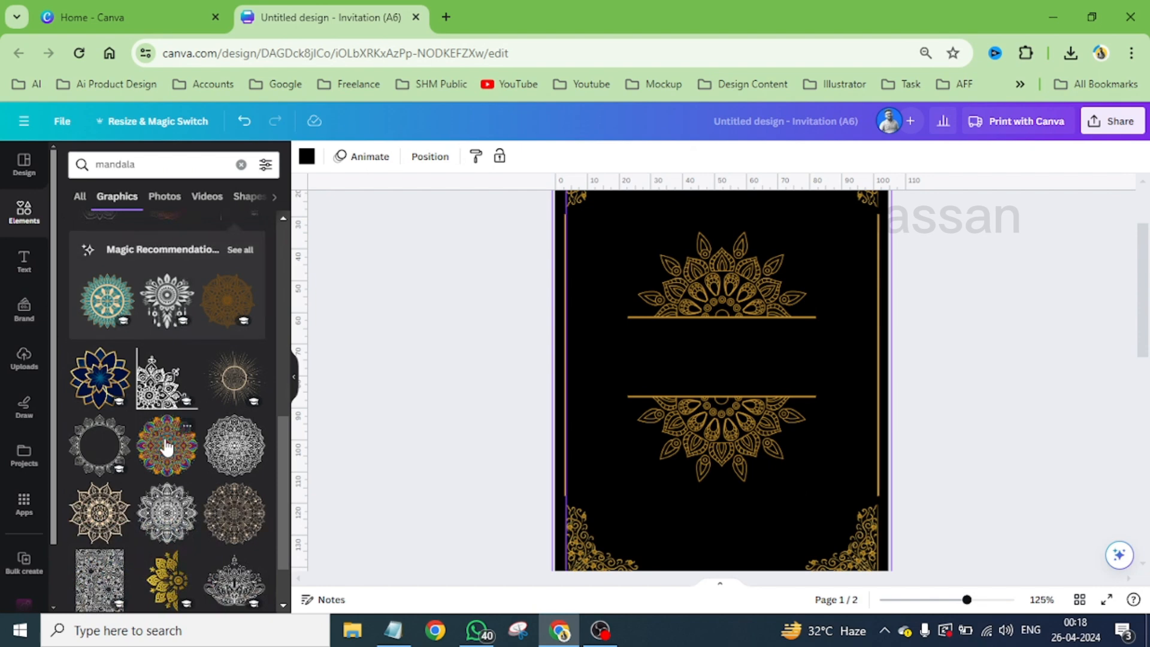
scroll(166, 446, down, 1)
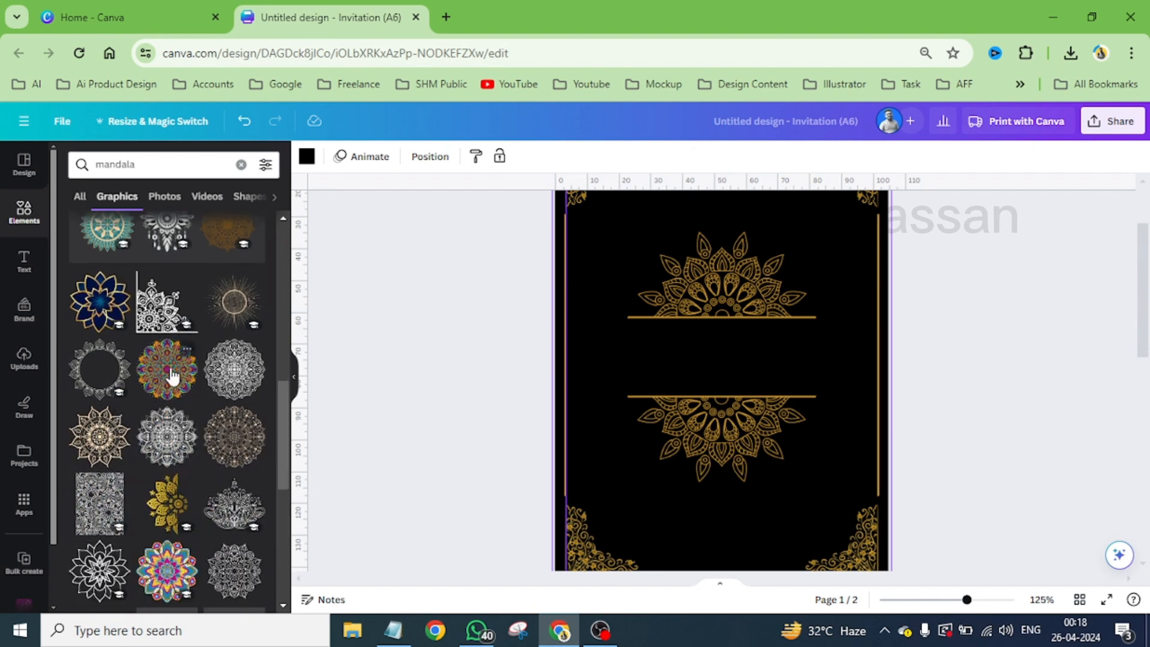
scroll(195, 470, down, 1)
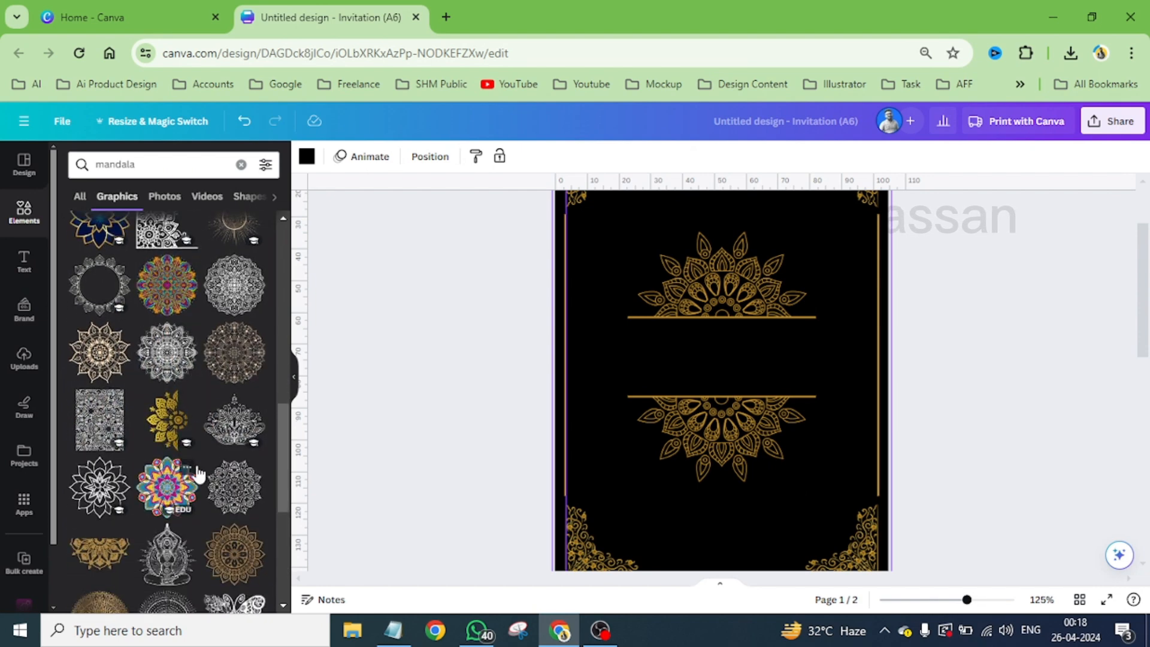
scroll(197, 473, down, 4)
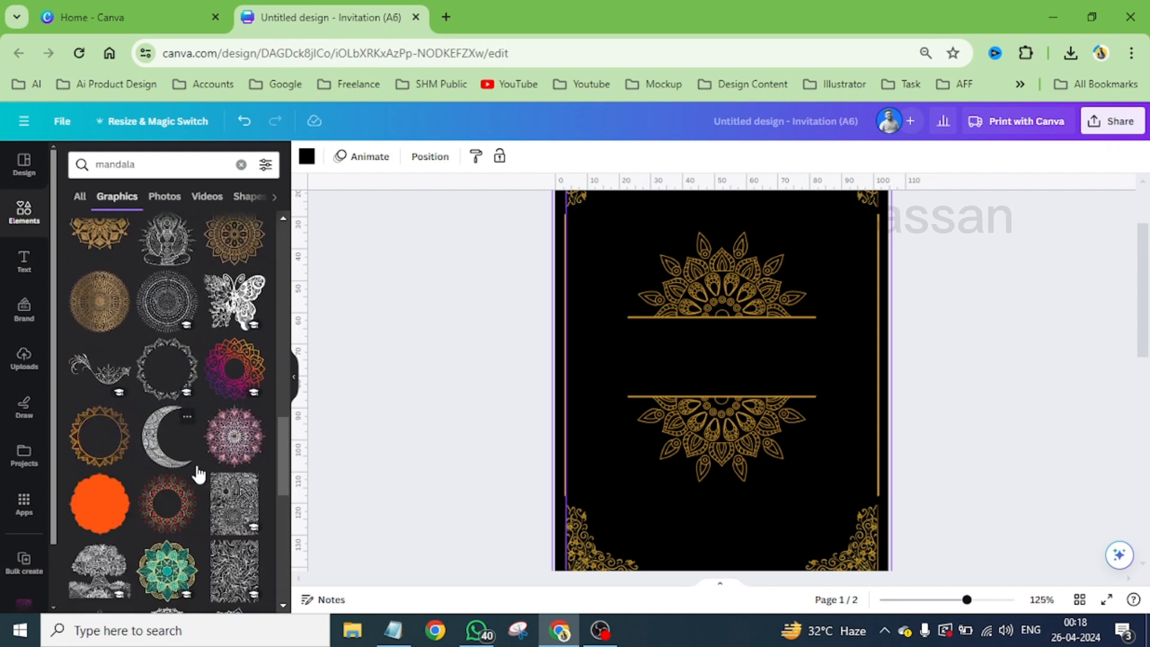
scroll(198, 473, down, 2)
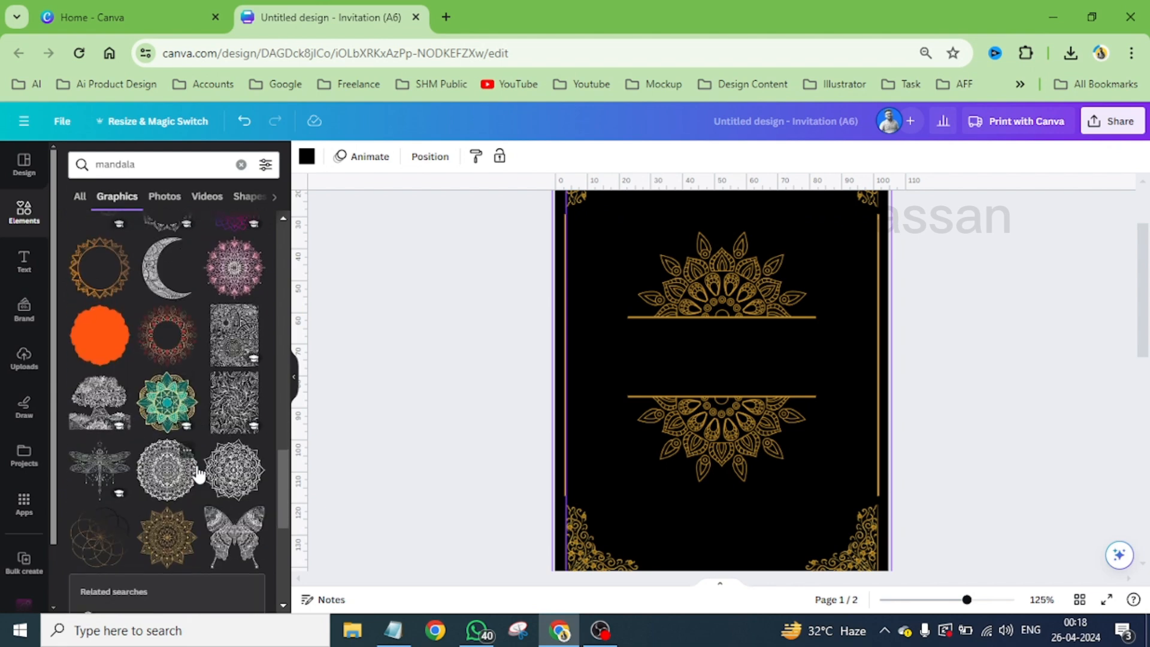
scroll(198, 473, down, 2)
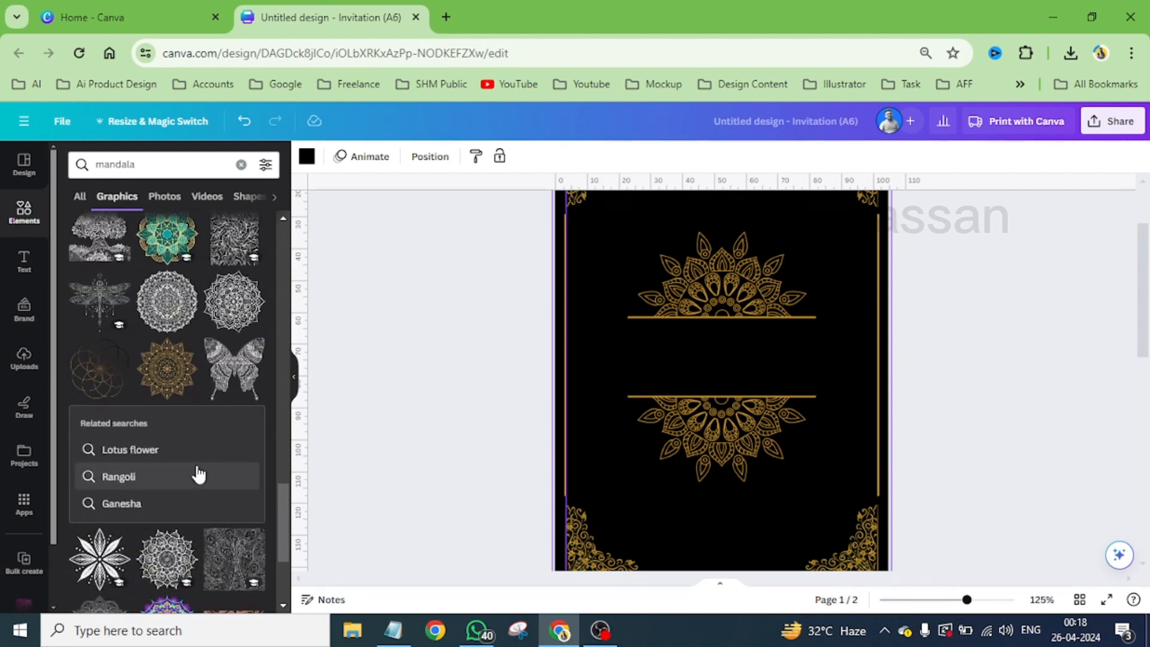
- Copy the WELCOME TO, THE WEDDING and couple's names texts from page 2 and place them between page 1's half mandalas
scroll(725, 480, down, 3)
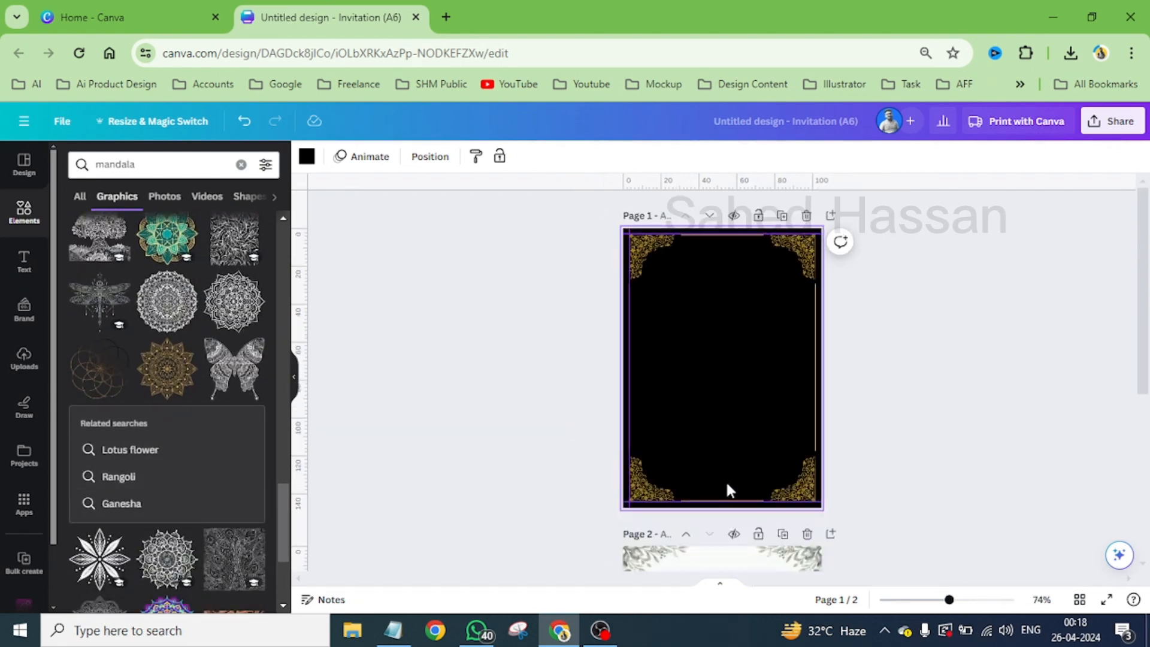
scroll(766, 366, down, 5)
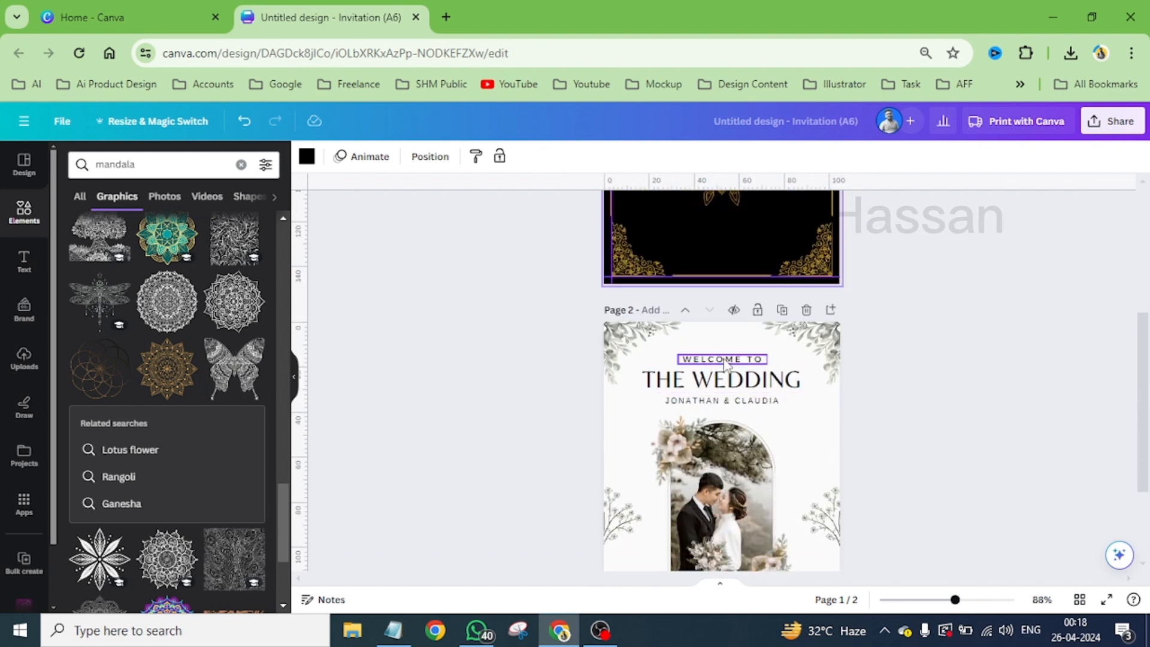
click(720, 384)
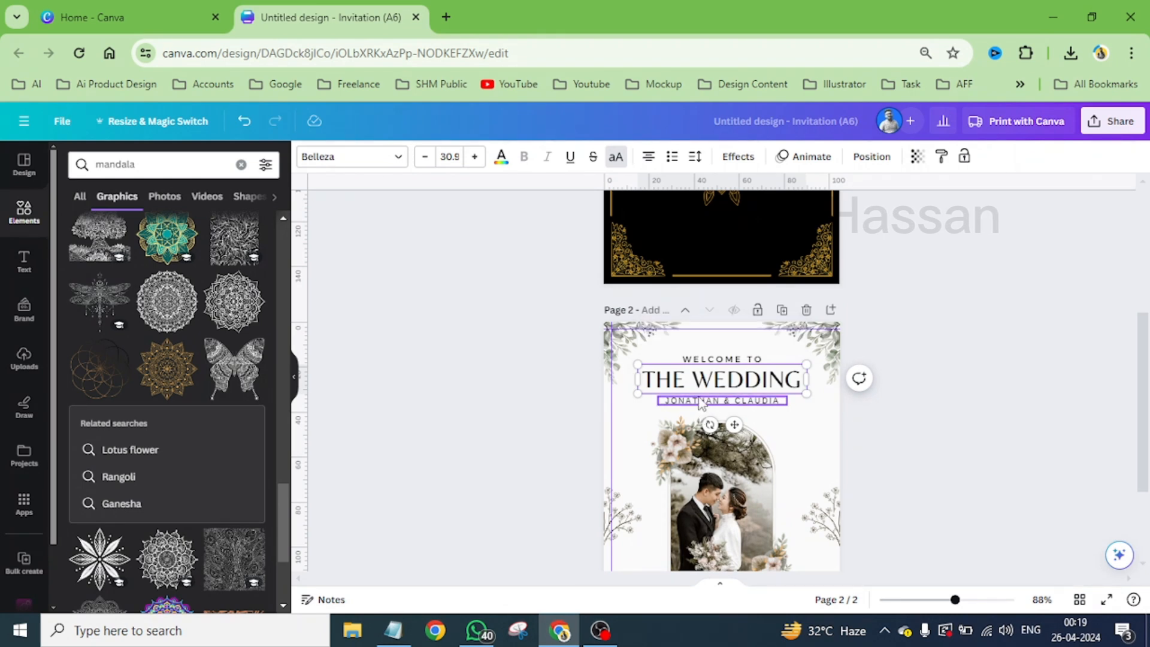
shift+click(700, 401)
shift+click(714, 360)
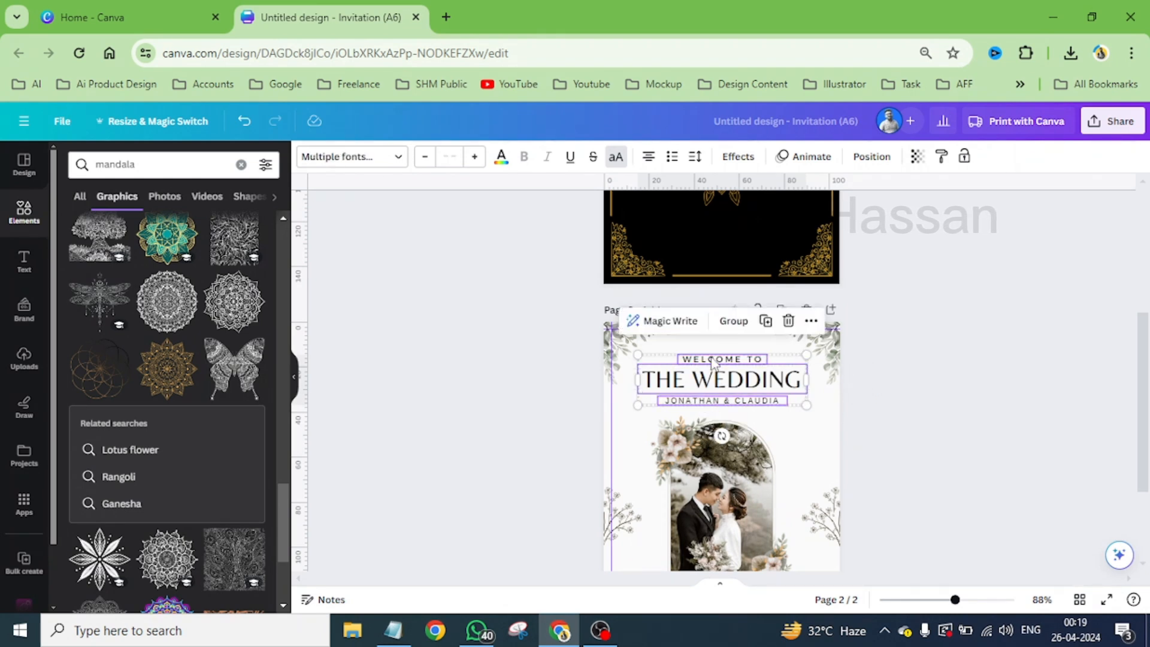
scroll(713, 365, up, 5)
click(701, 390)
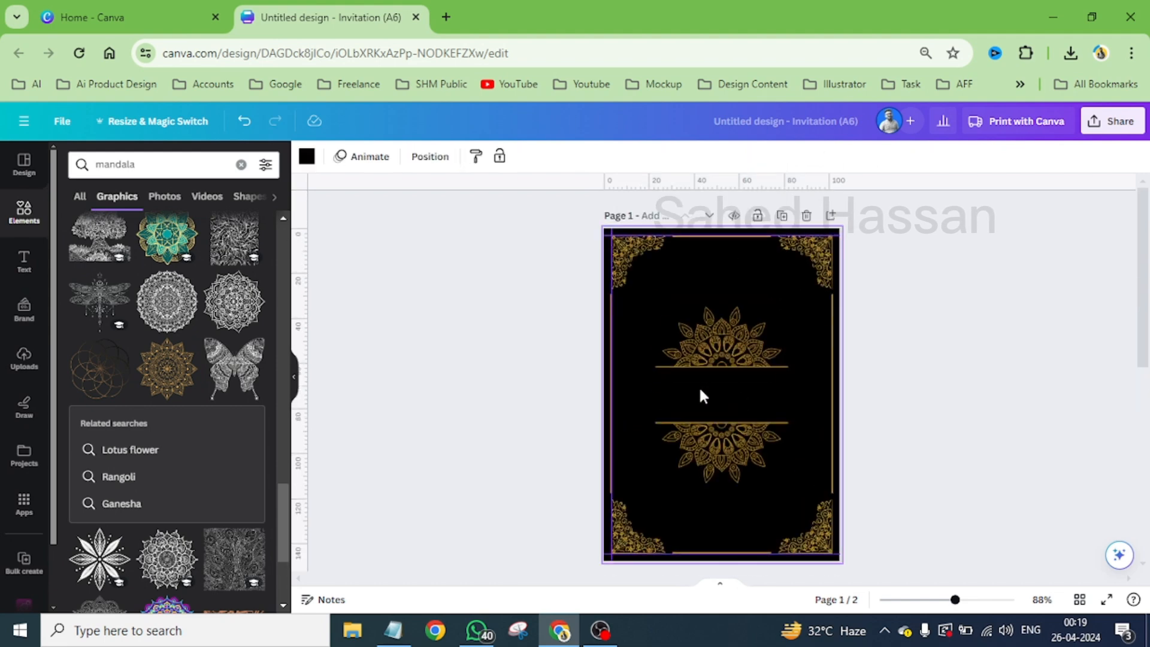
key(ctrl+v)
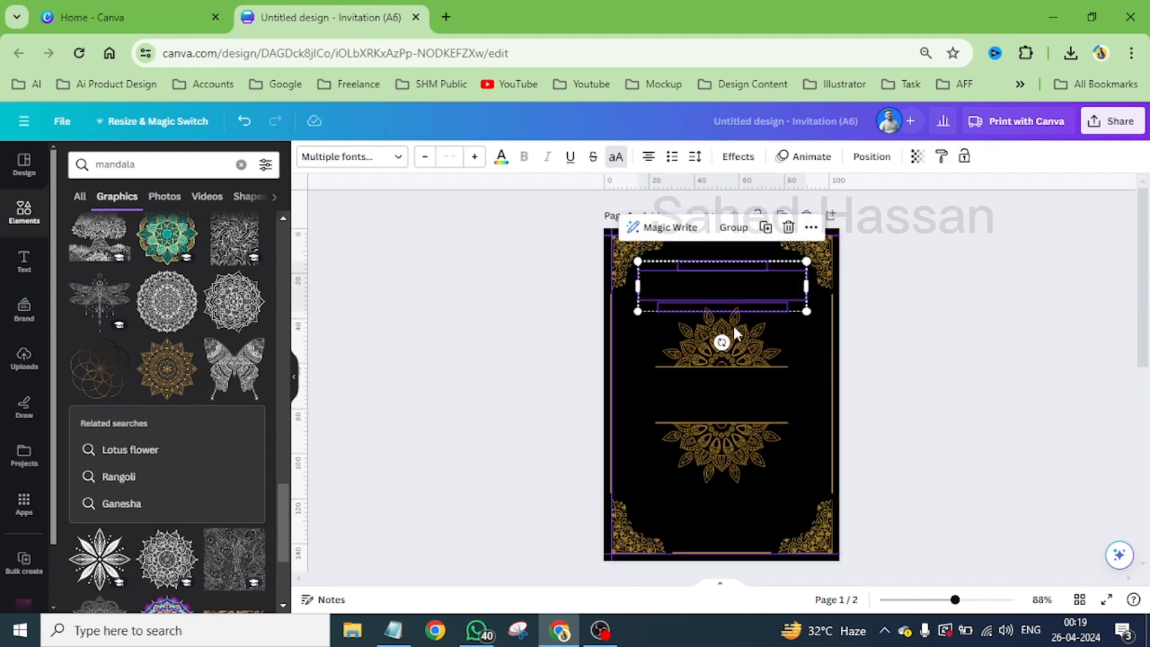
drag(729, 286, 737, 393)
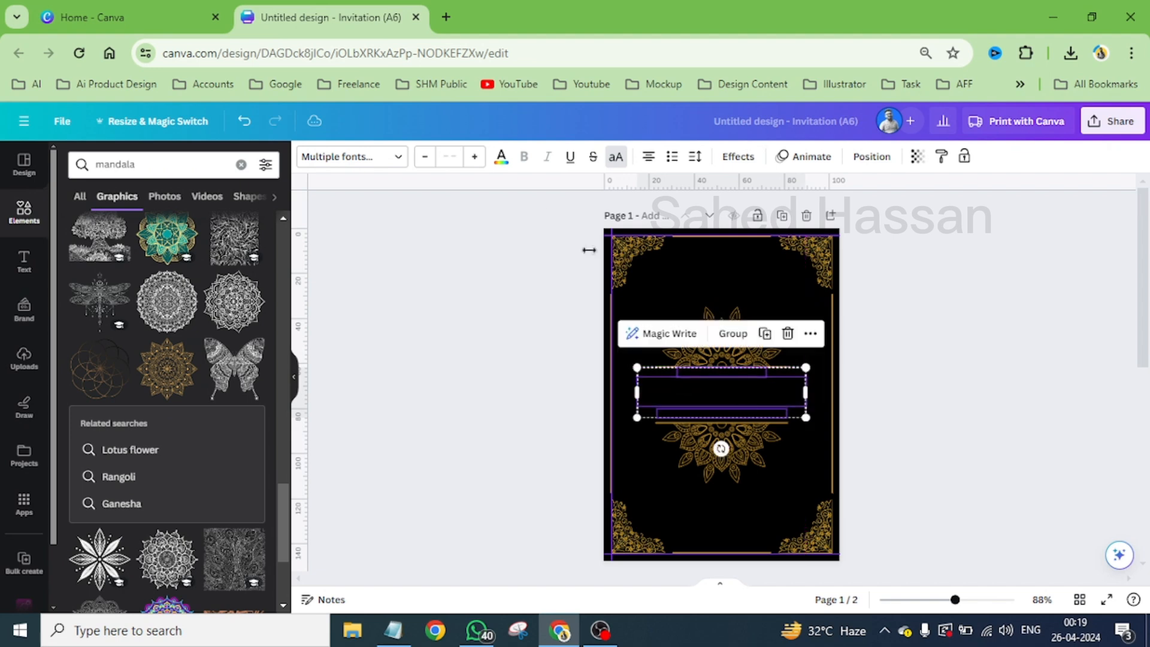
- Recolour the three copied texts gold #cc9933, and shrink them to about 56.5 mm wide, centred between the two horizontal gold lines
click(502, 159)
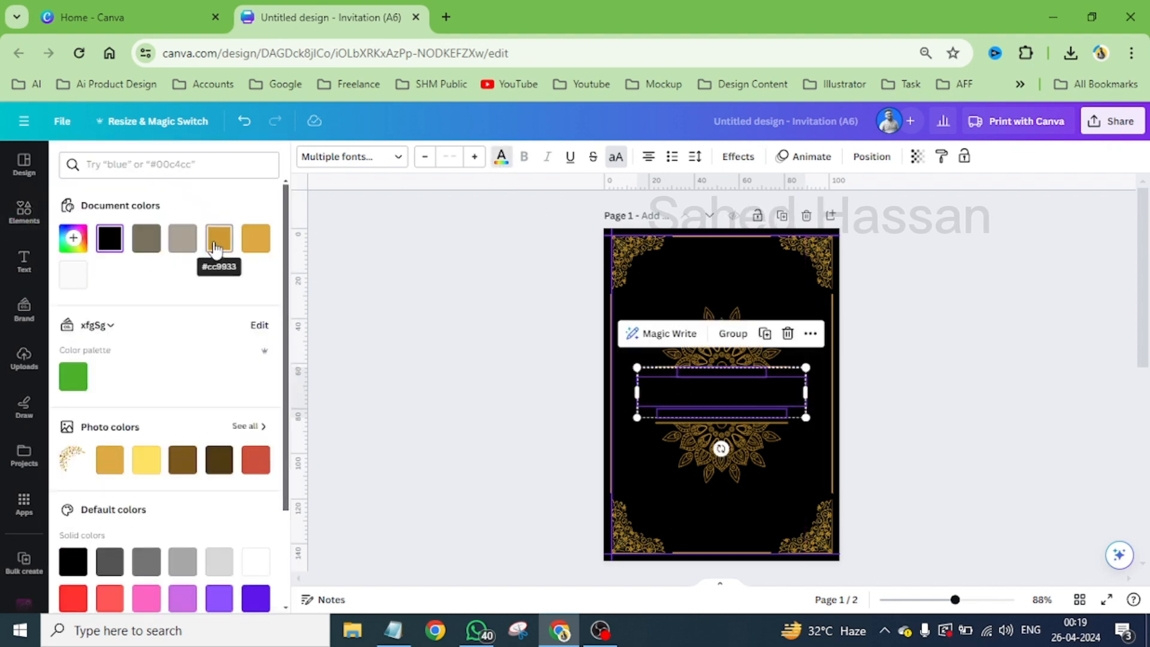
click(218, 239)
scroll(756, 393, up, 5)
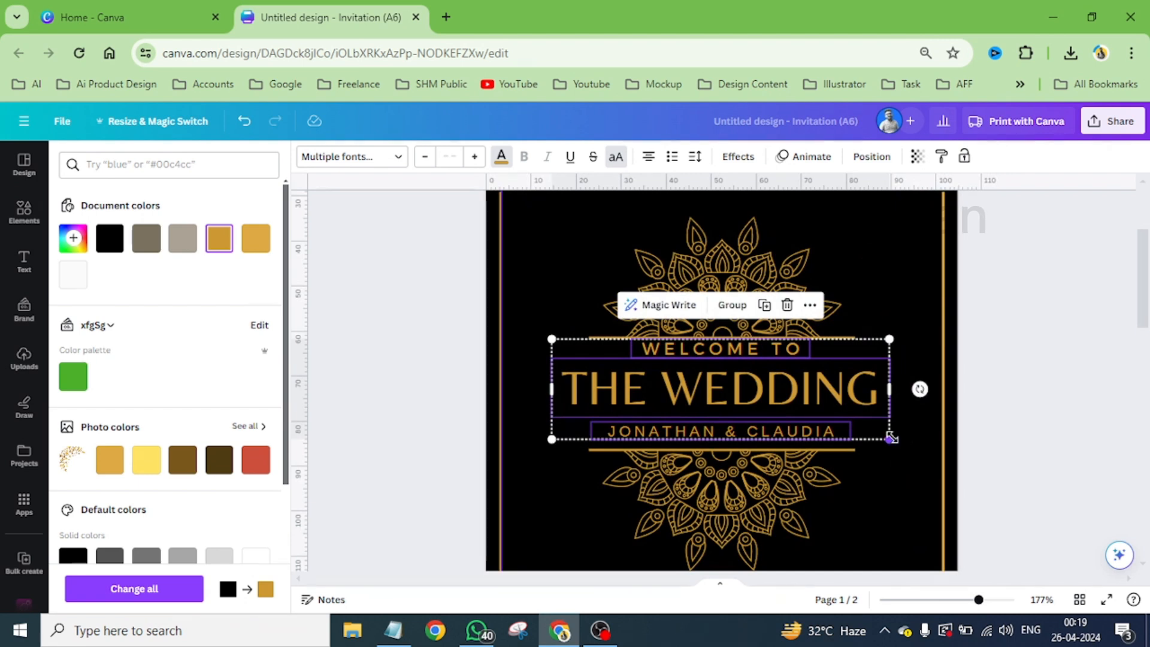
drag(887, 432, 851, 422)
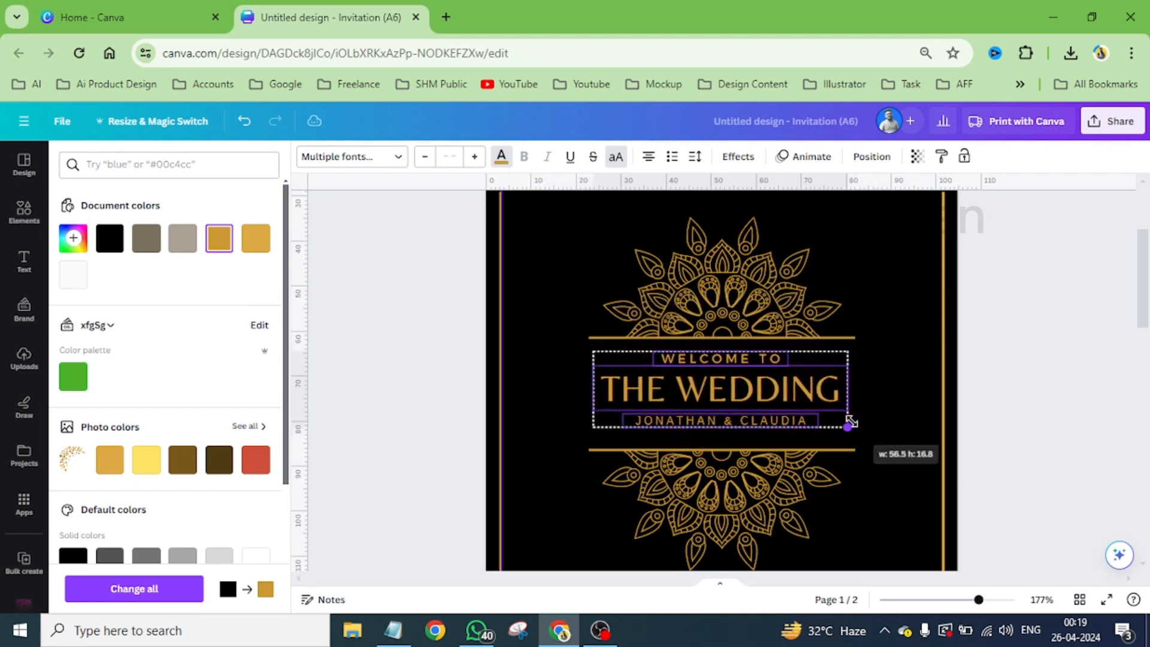
drag(745, 392, 746, 397)
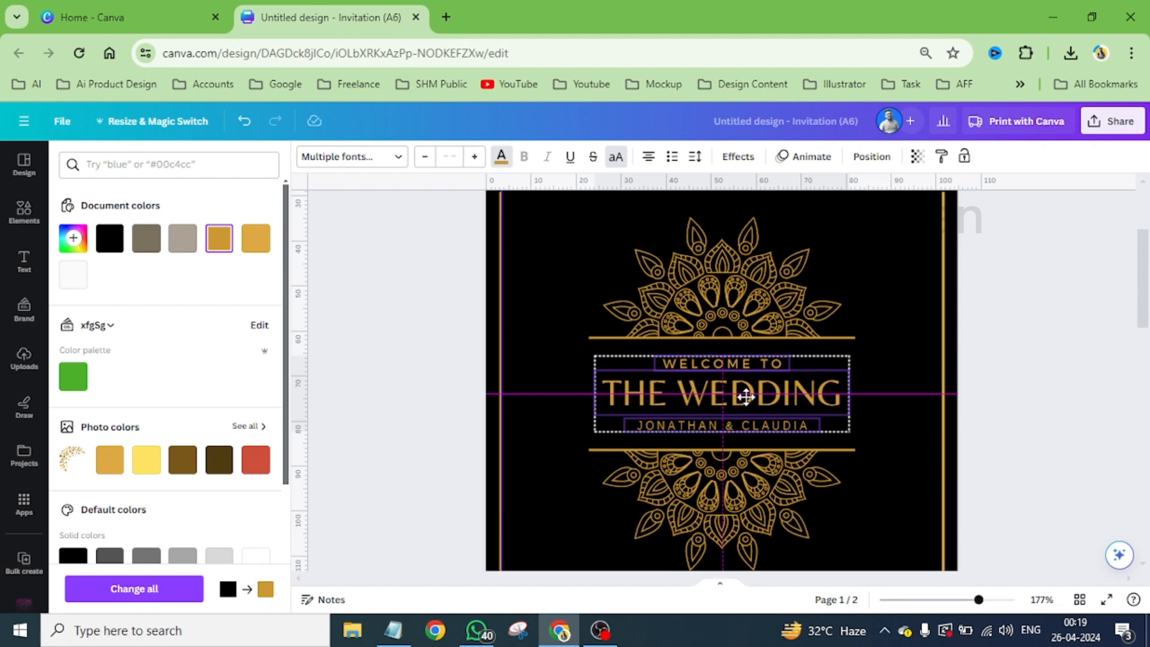
click(876, 275)
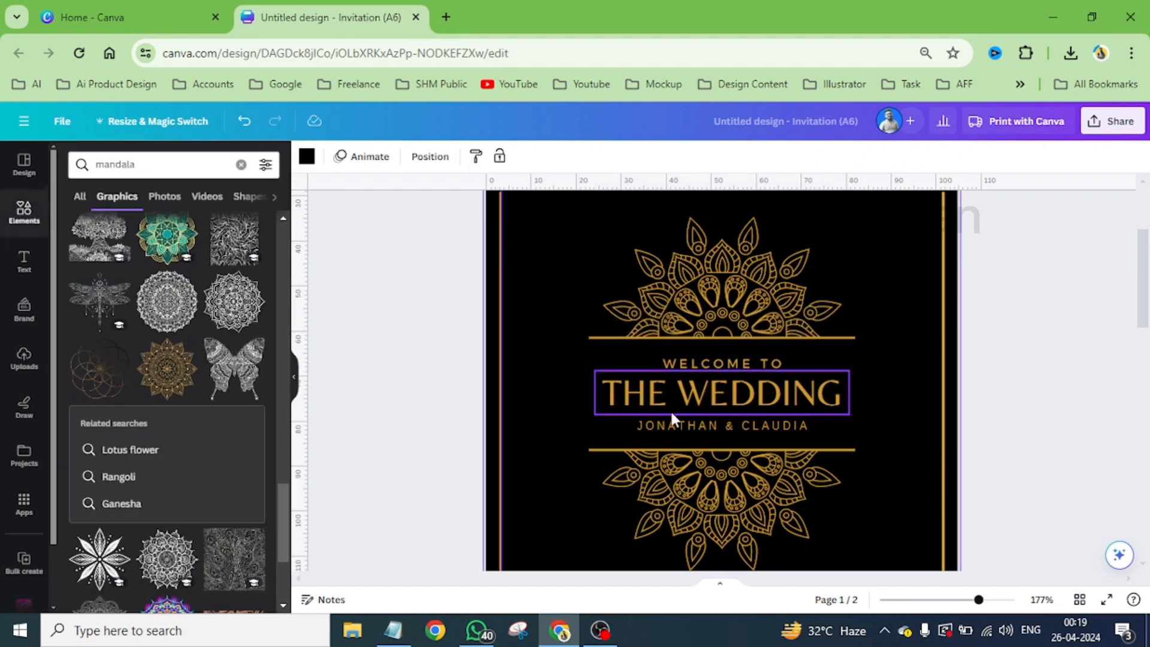
- Replace the couple's names below THE WEDDING with another couple's first names
scroll(613, 400, down, 4)
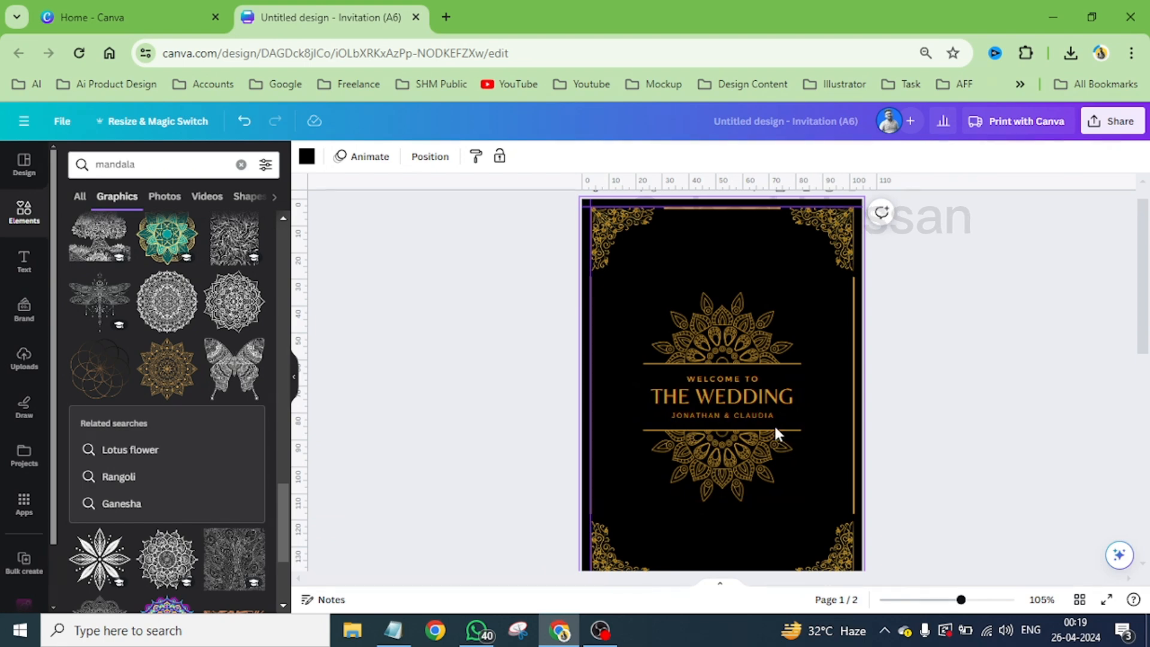
scroll(774, 424, up, 5)
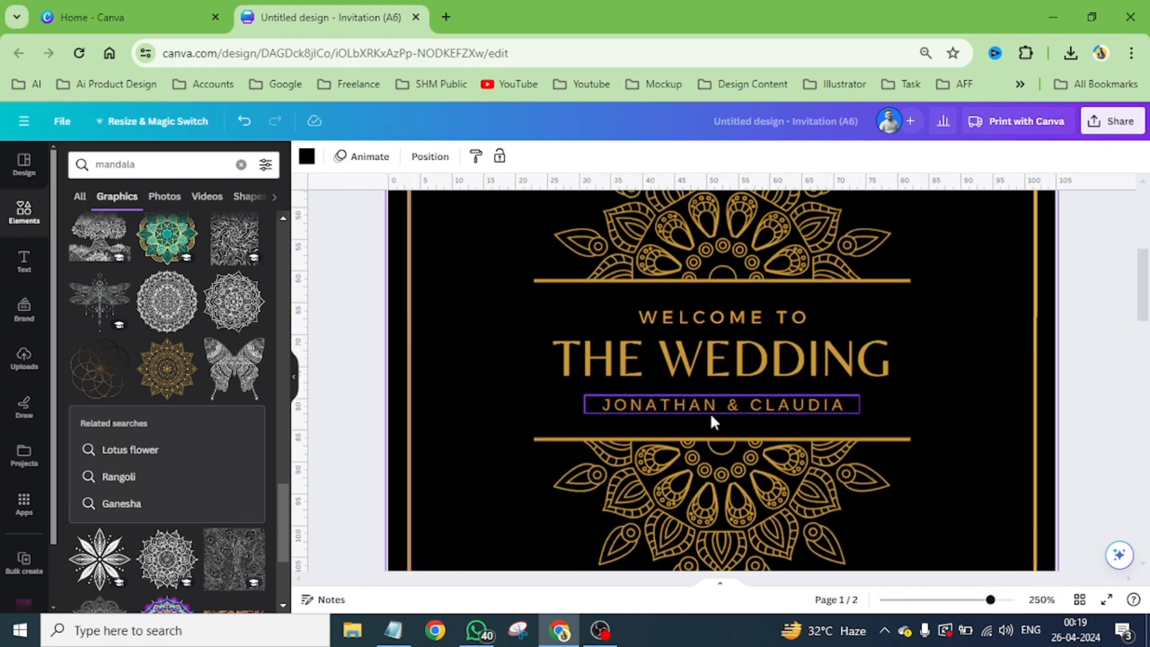
click(683, 407)
click(683, 407)
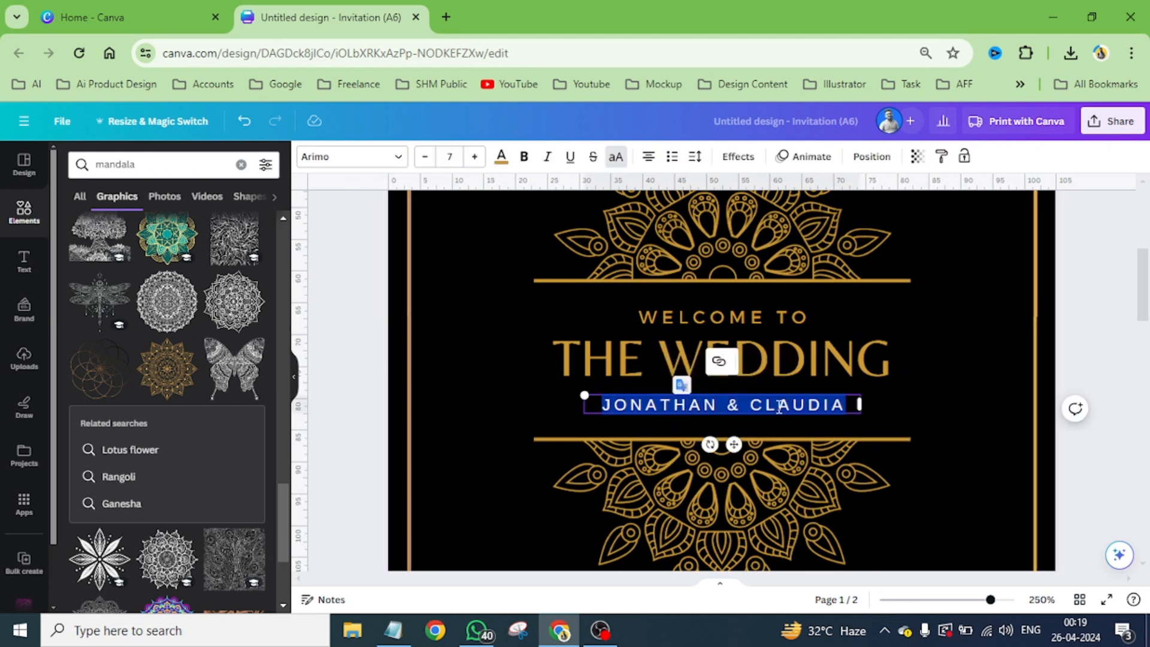
text(SA)
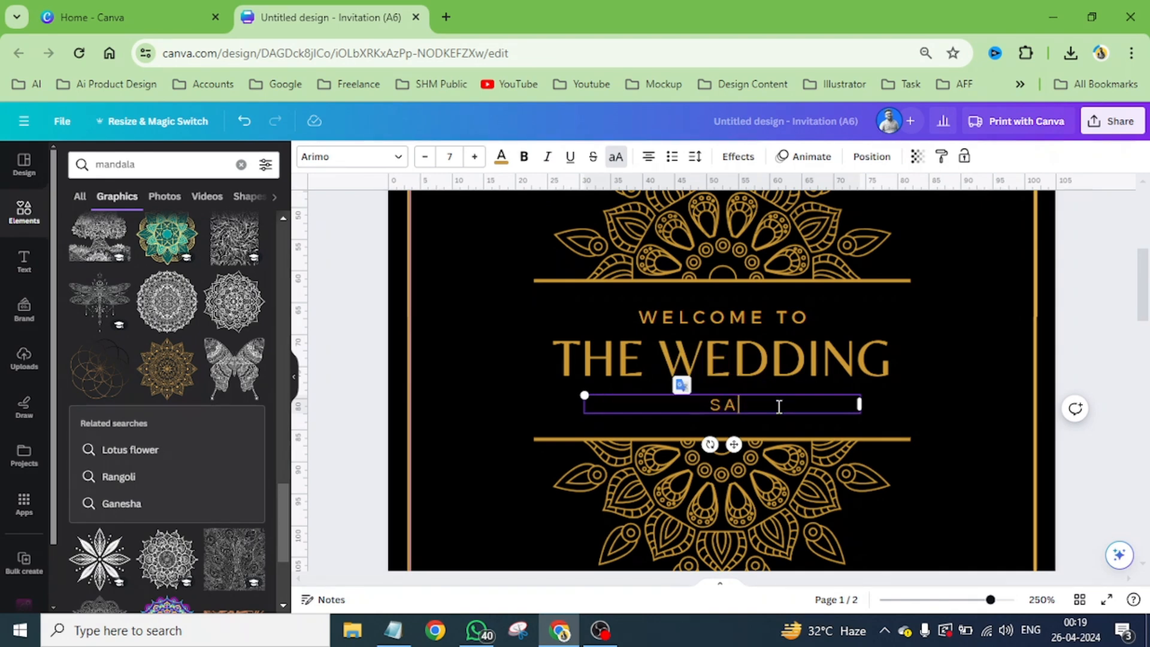
text(MIR &)
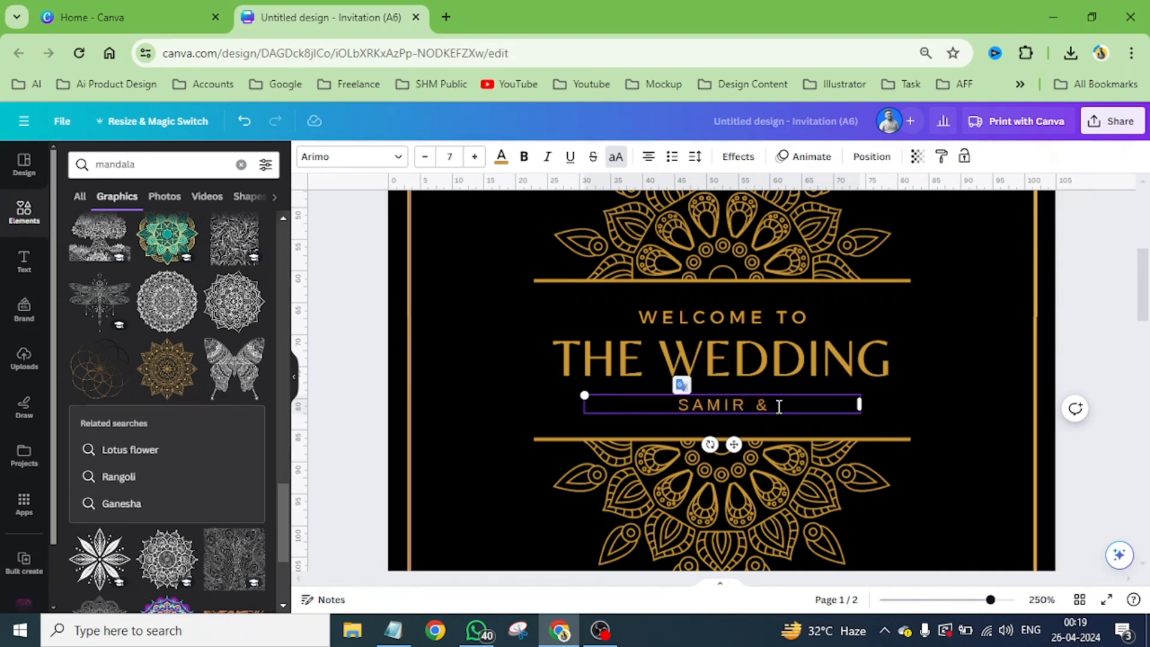
text( SMITA)
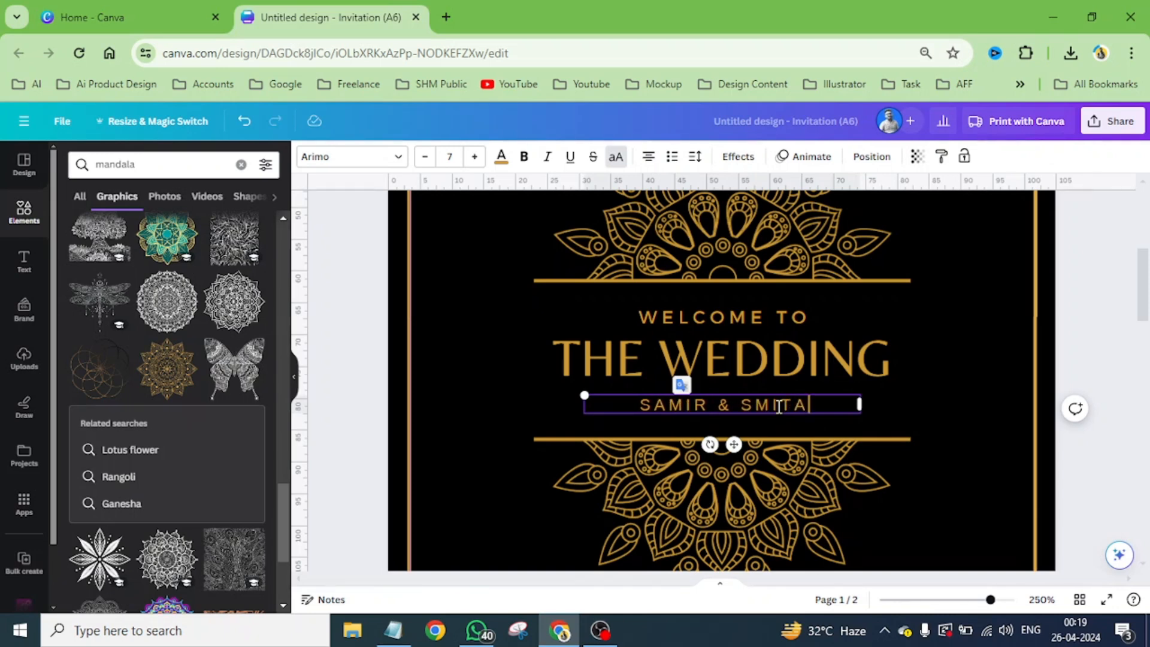
- Overwrite the whole names line below THE WEDDING with the final couple's first names joined by an ampersand
drag(832, 411, 579, 390)
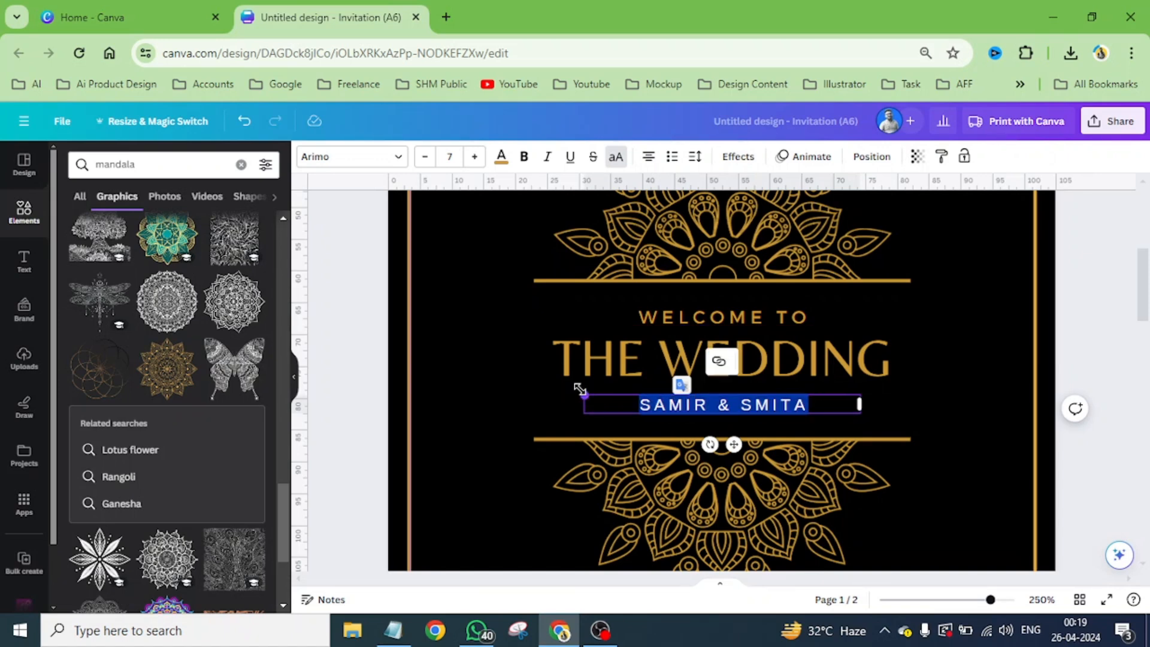
text(HOSSAI)
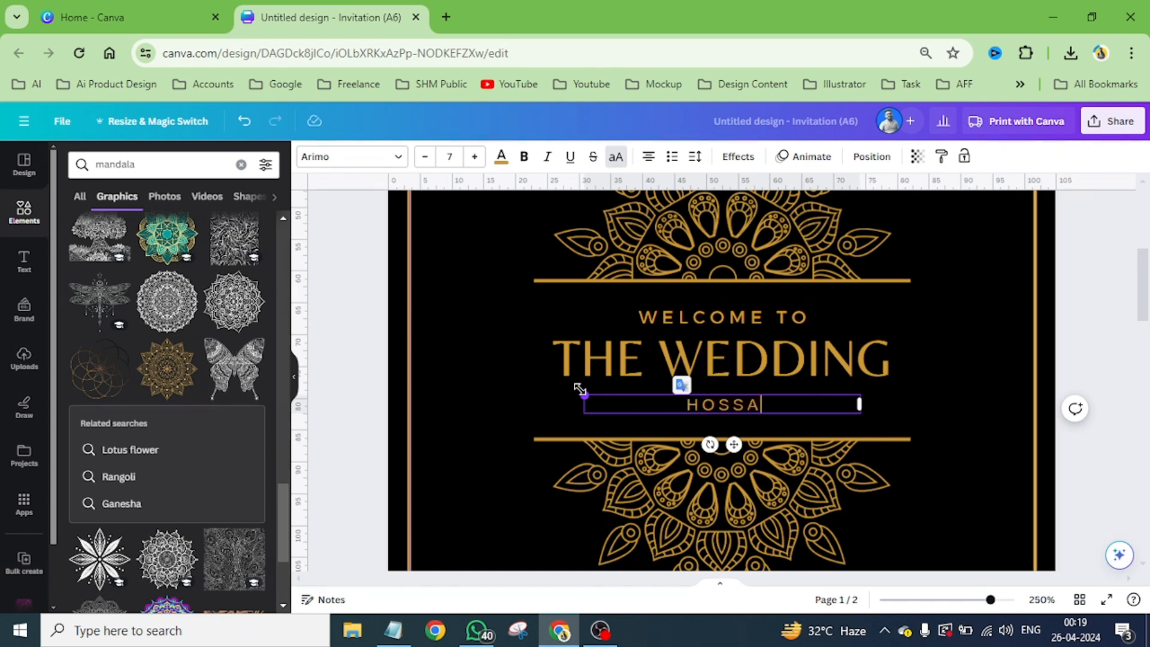
text(N )
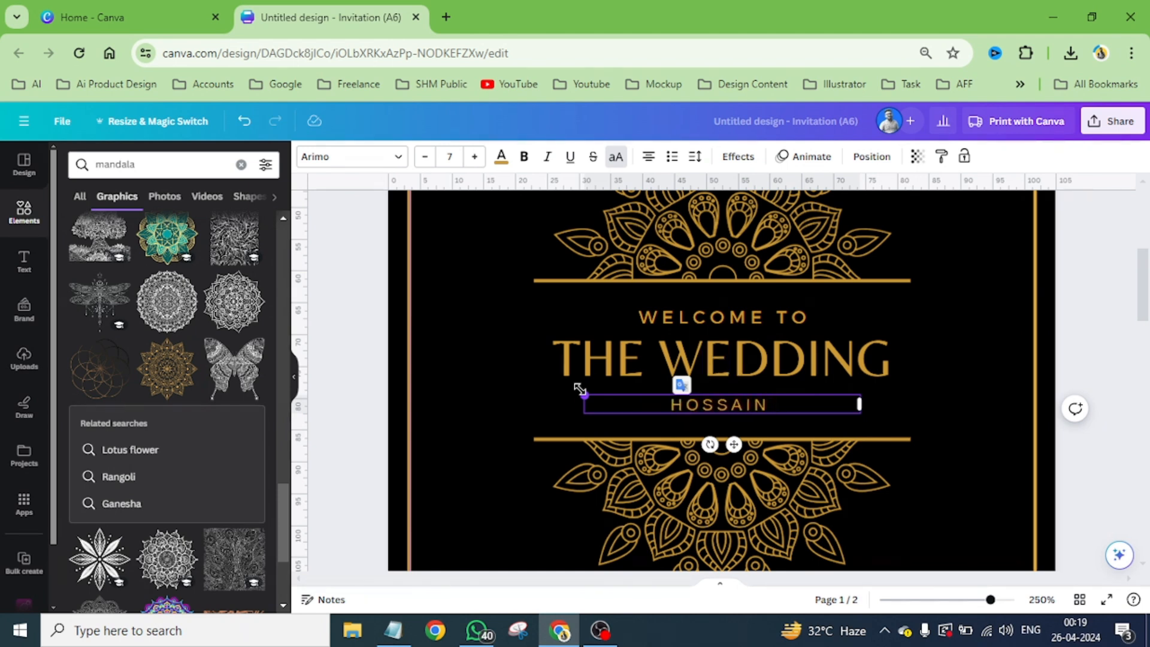
text(& M)
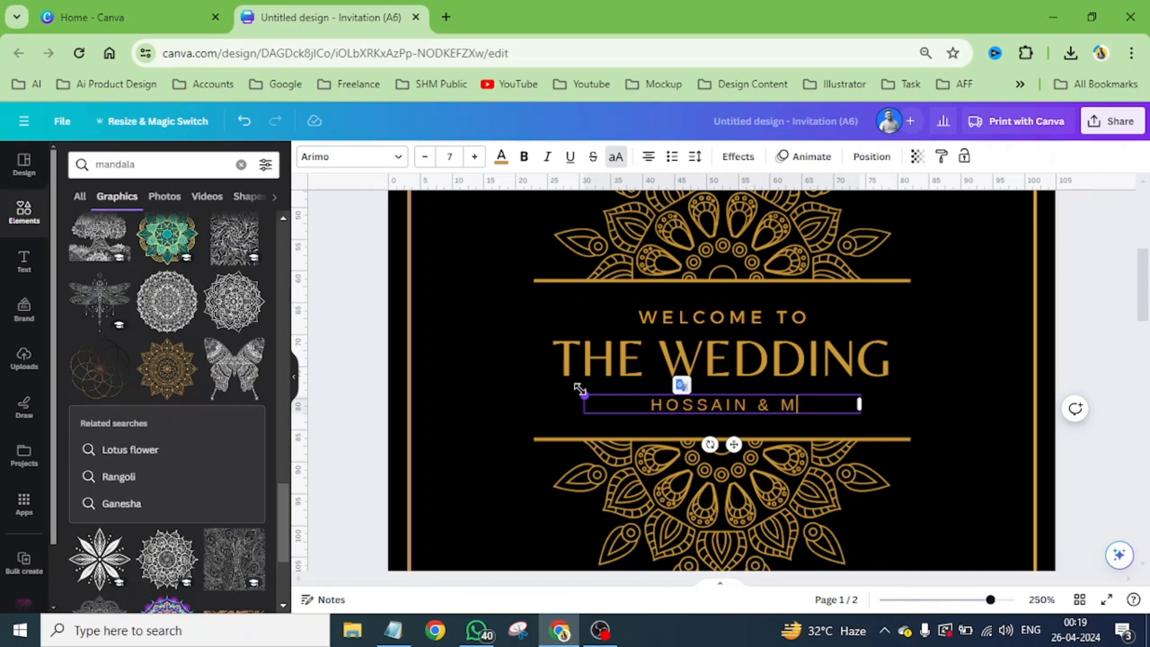
text(EHRIN)
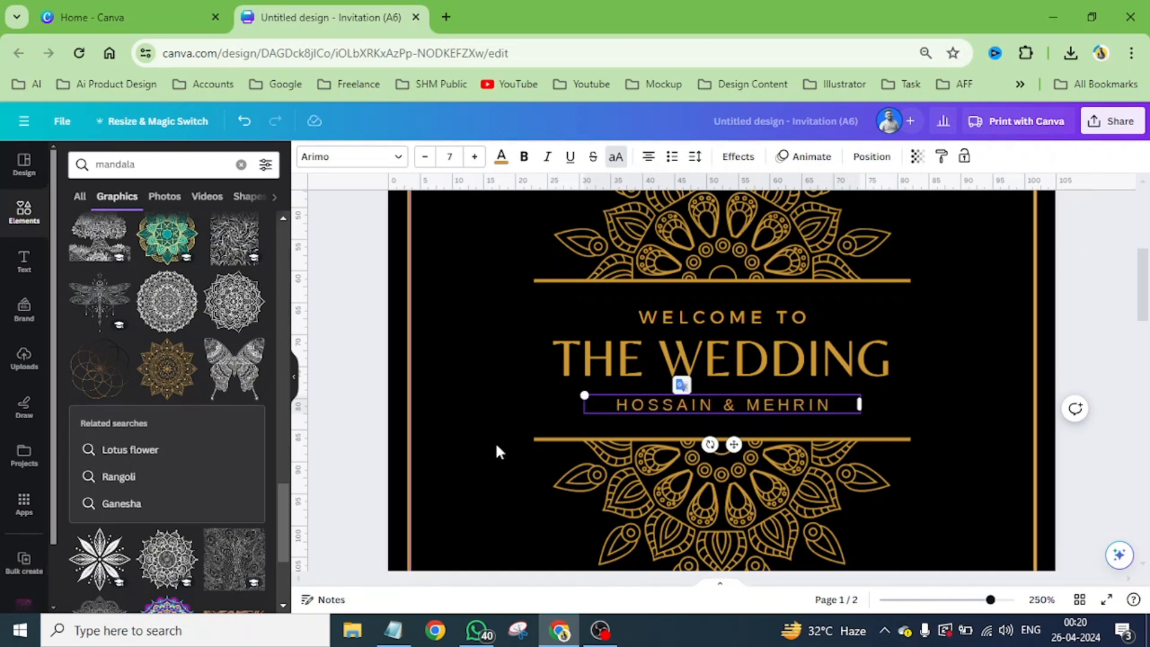
click(932, 398)
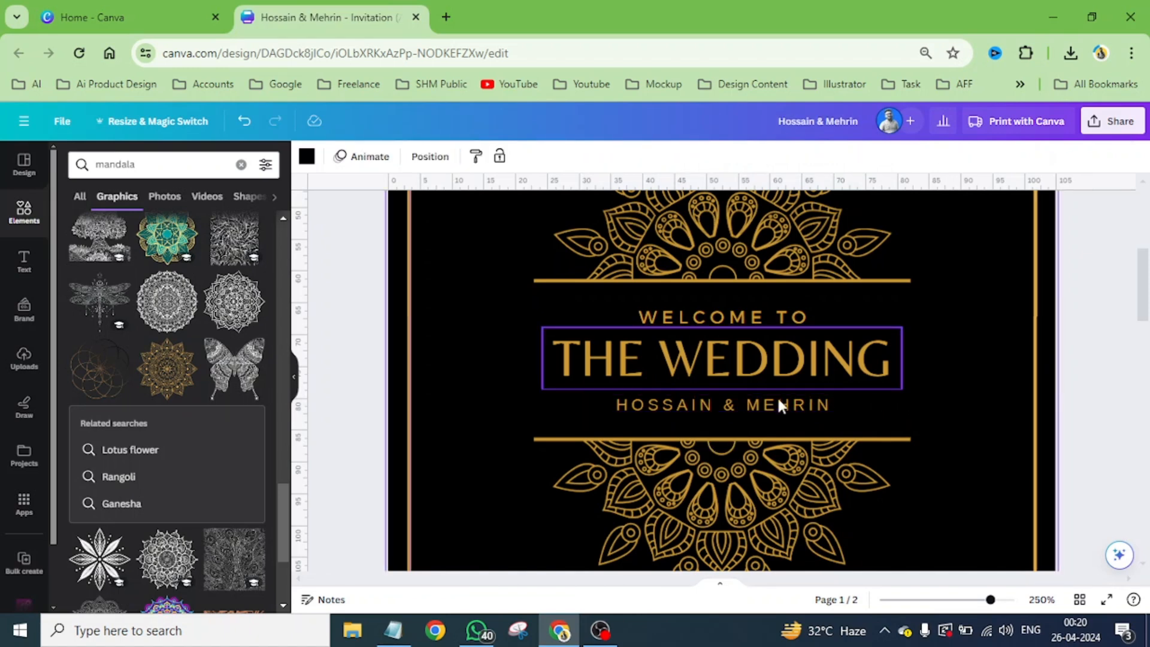
- Search the graphics library for "royal pattern"
scroll(729, 398, down, 3)
scroll(728, 399, down, 2)
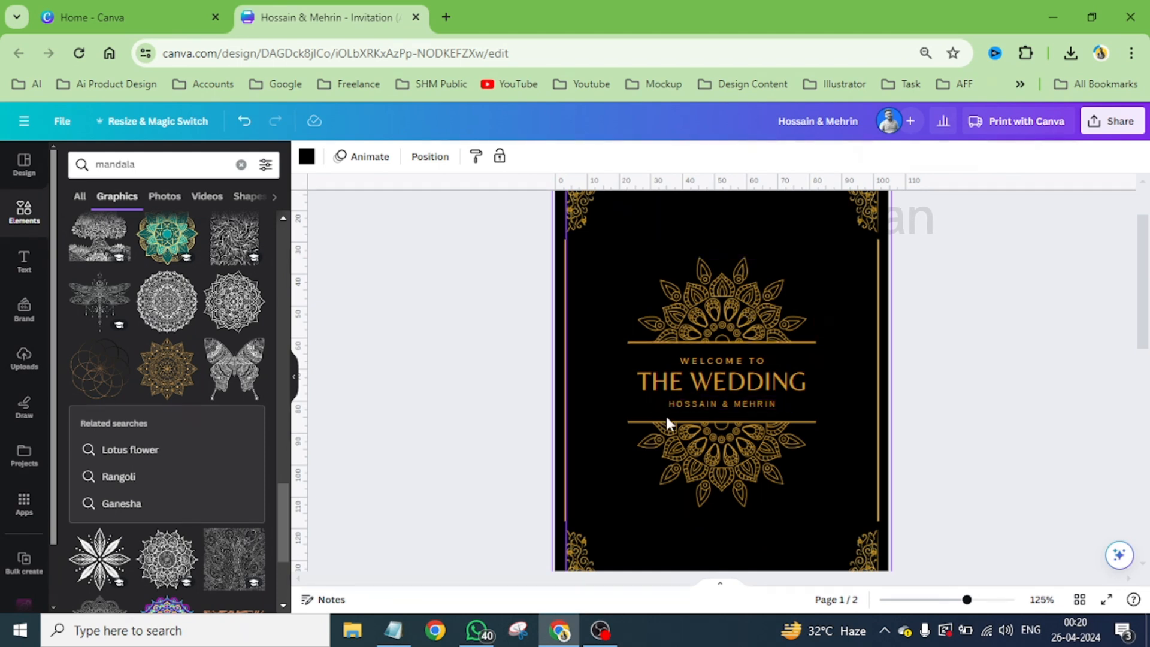
scroll(659, 382, down, 2)
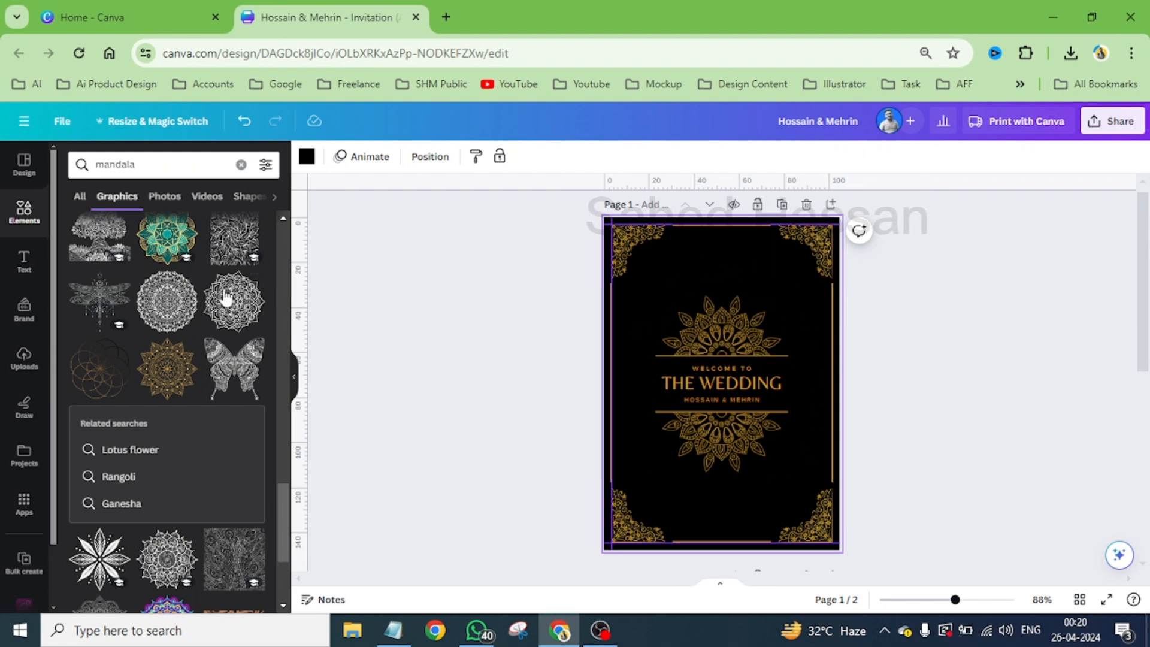
click(157, 170)
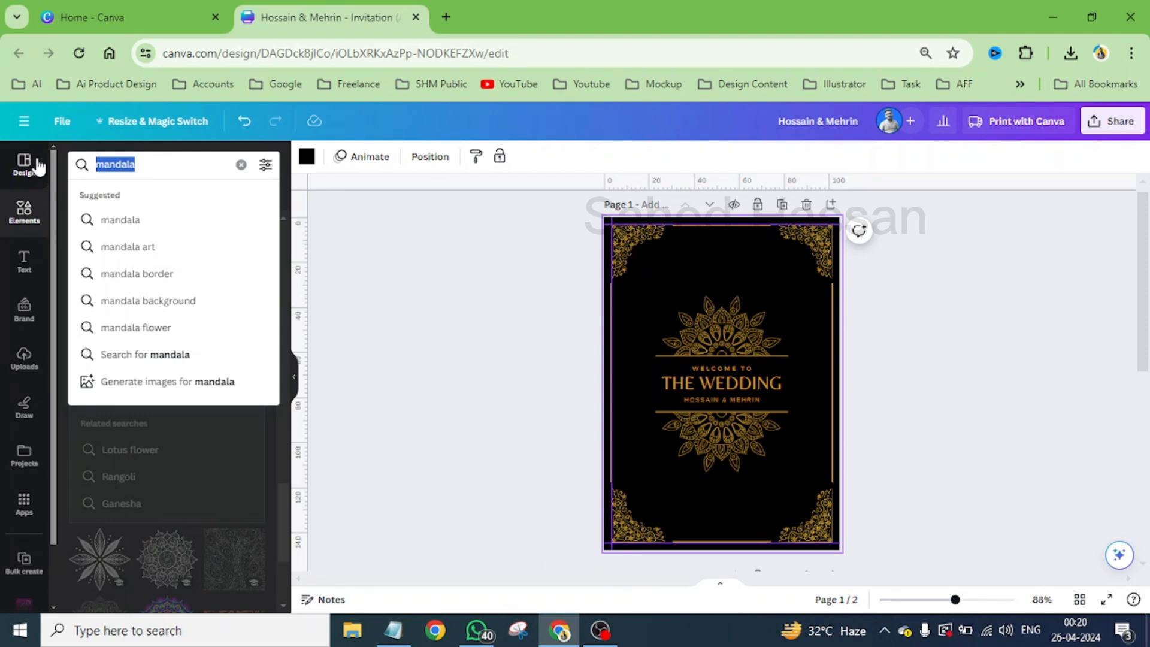
text(royal)
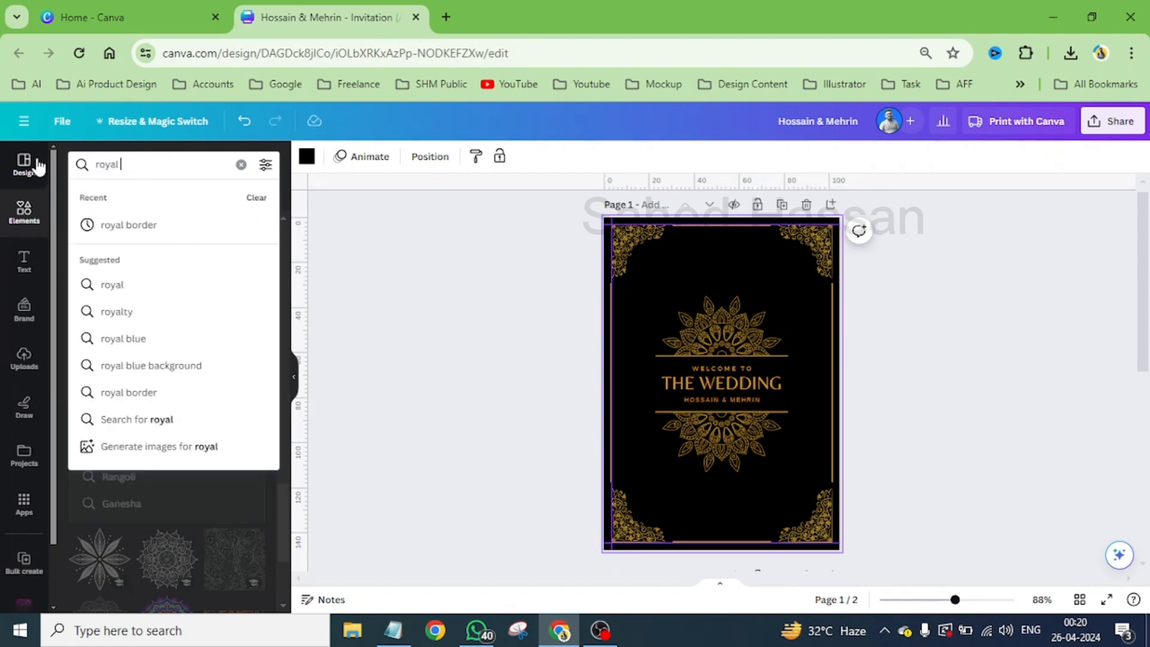
text( pa)
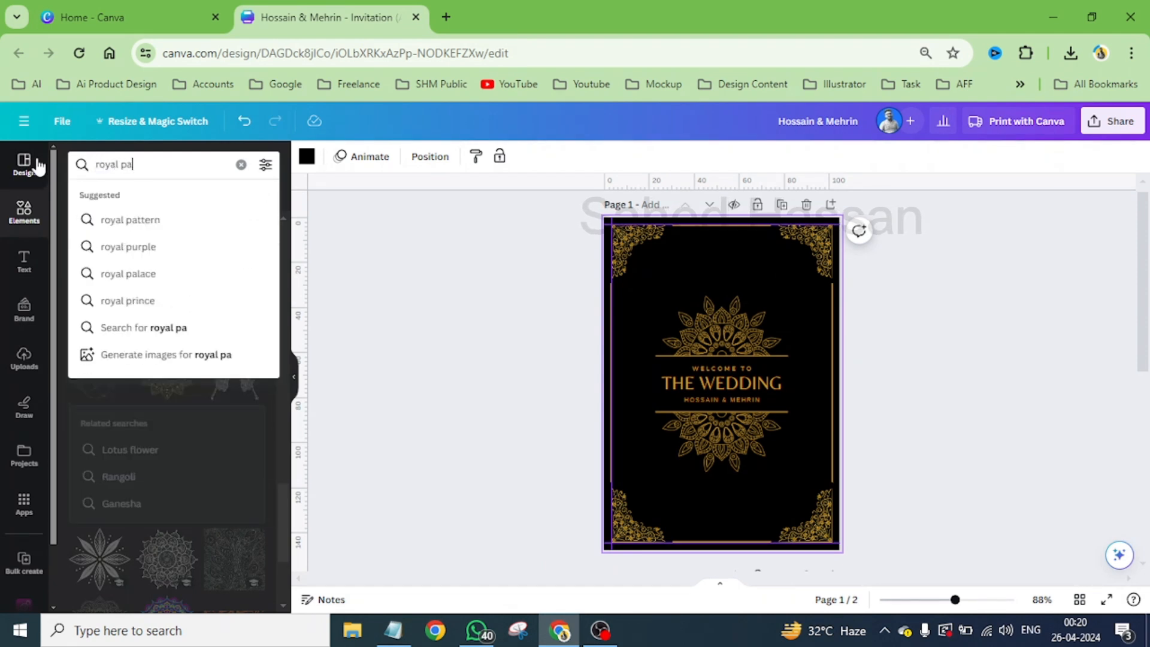
text(ttern)
key(Return)
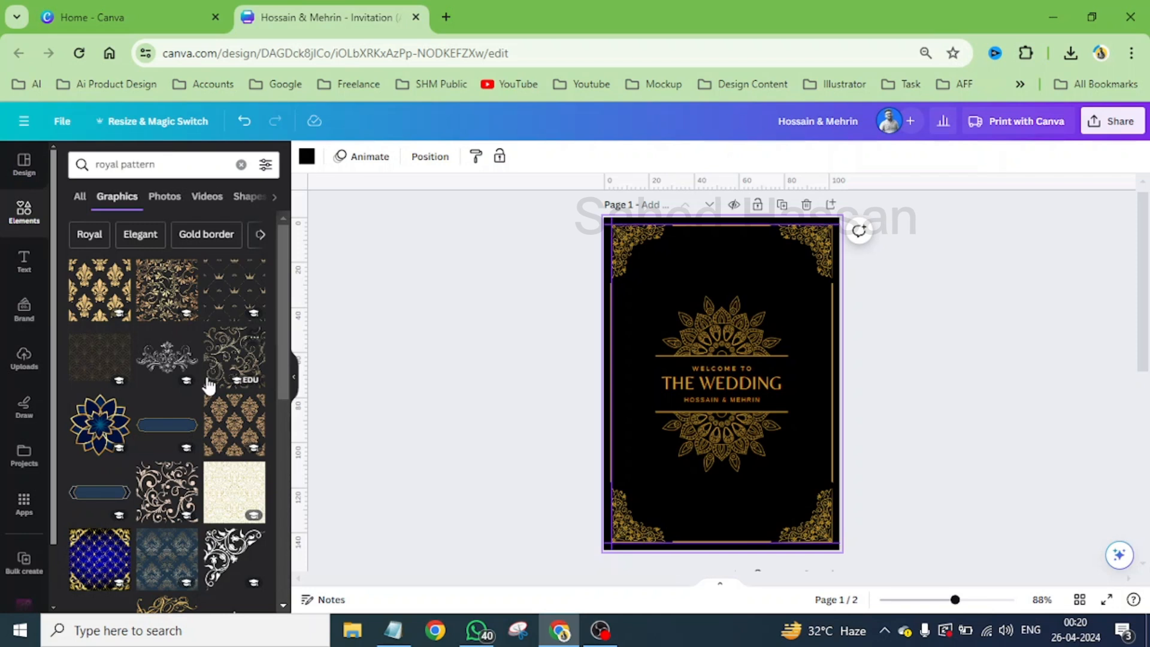
- Try the grey floral line pattern, recoloured in the document's gold, at the card's top centre, and delete it
scroll(180, 545, down, 3)
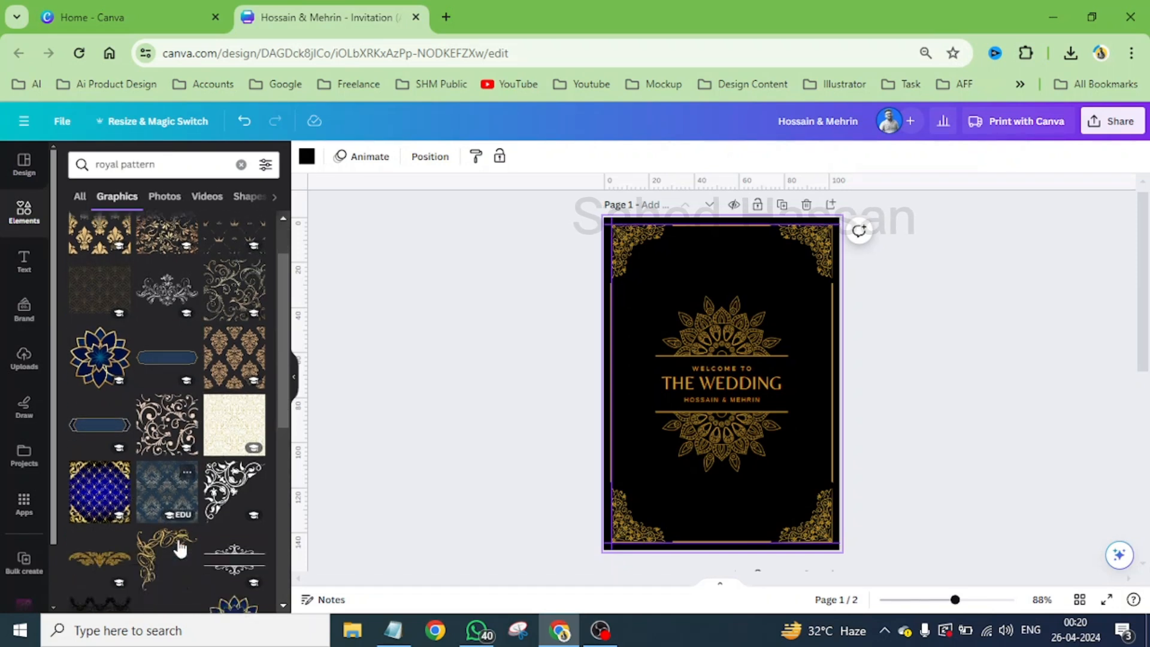
scroll(180, 547, down, 2)
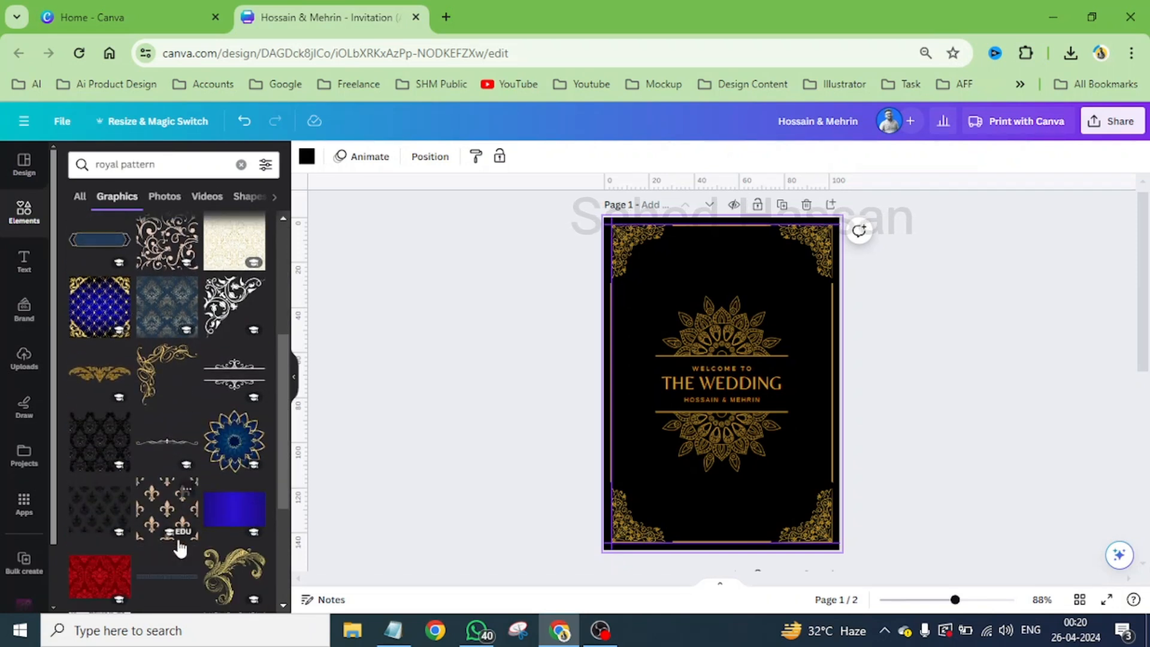
scroll(179, 547, down, 3)
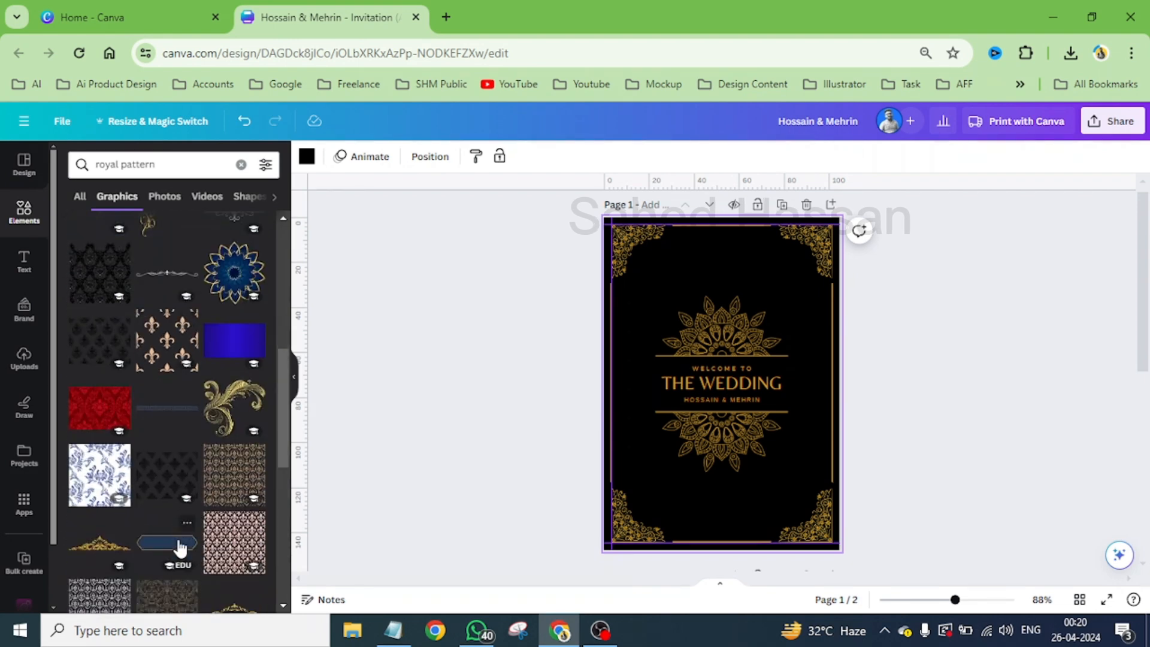
scroll(179, 547, down, 3)
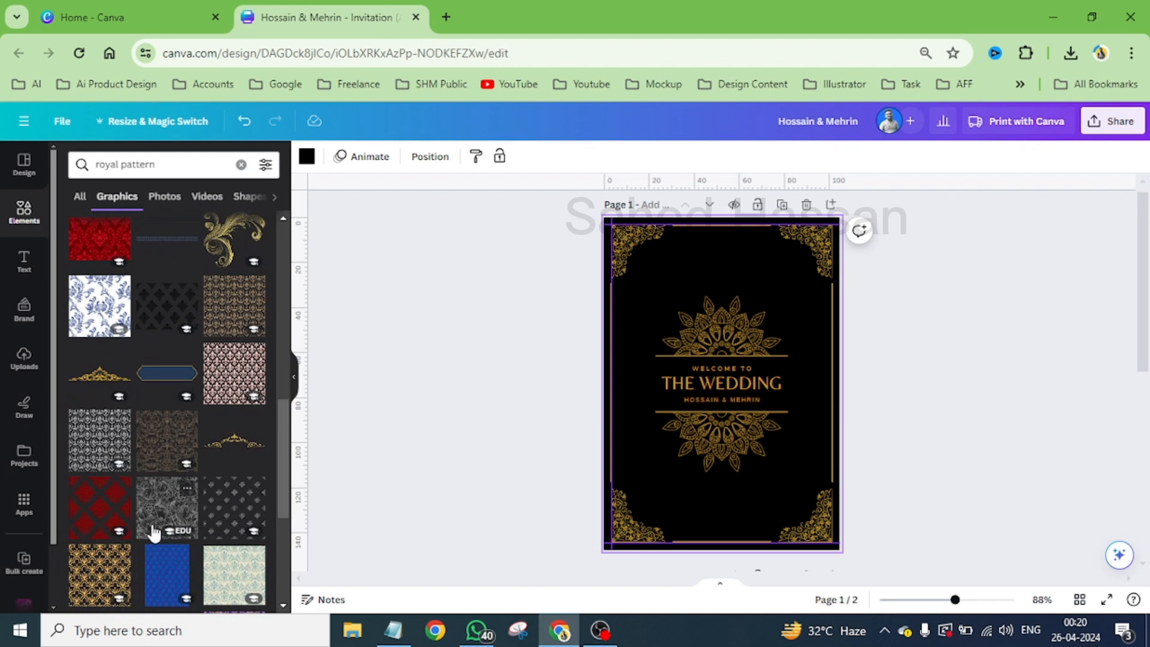
scroll(155, 532, down, 2)
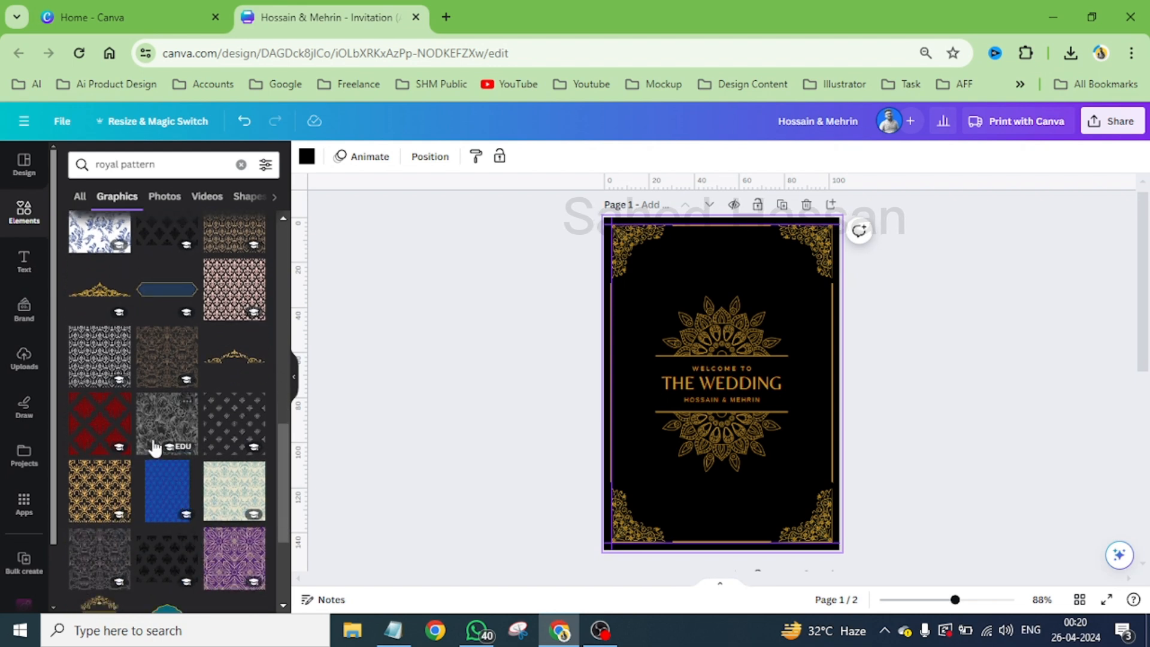
click(157, 420)
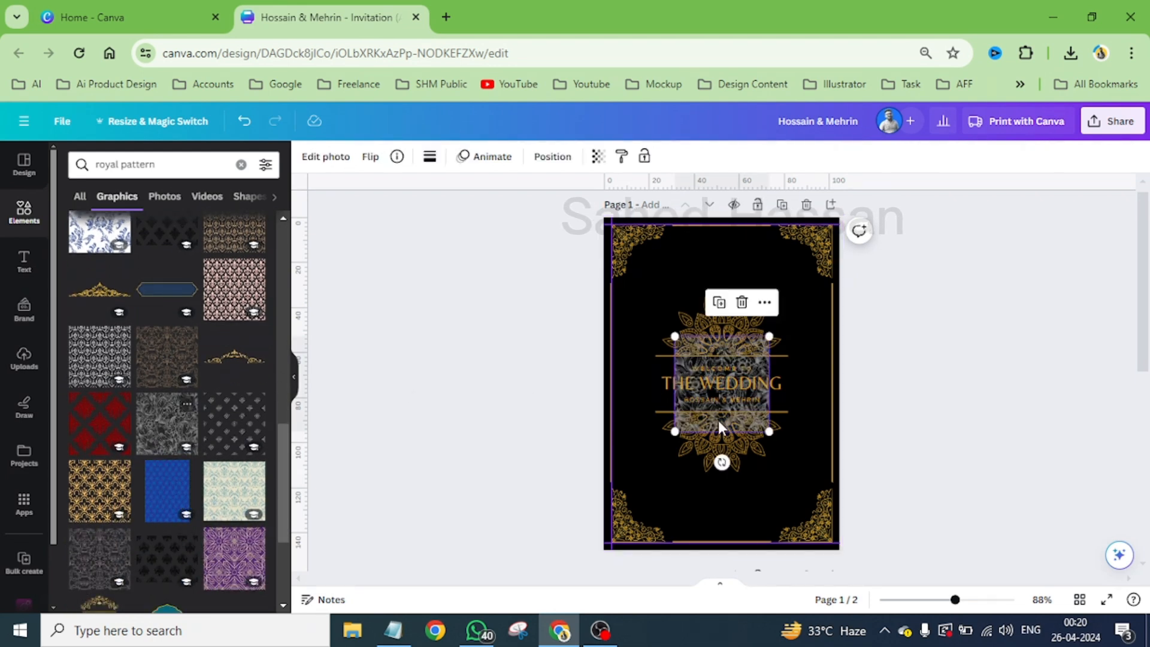
drag(735, 359, 736, 247)
click(429, 157)
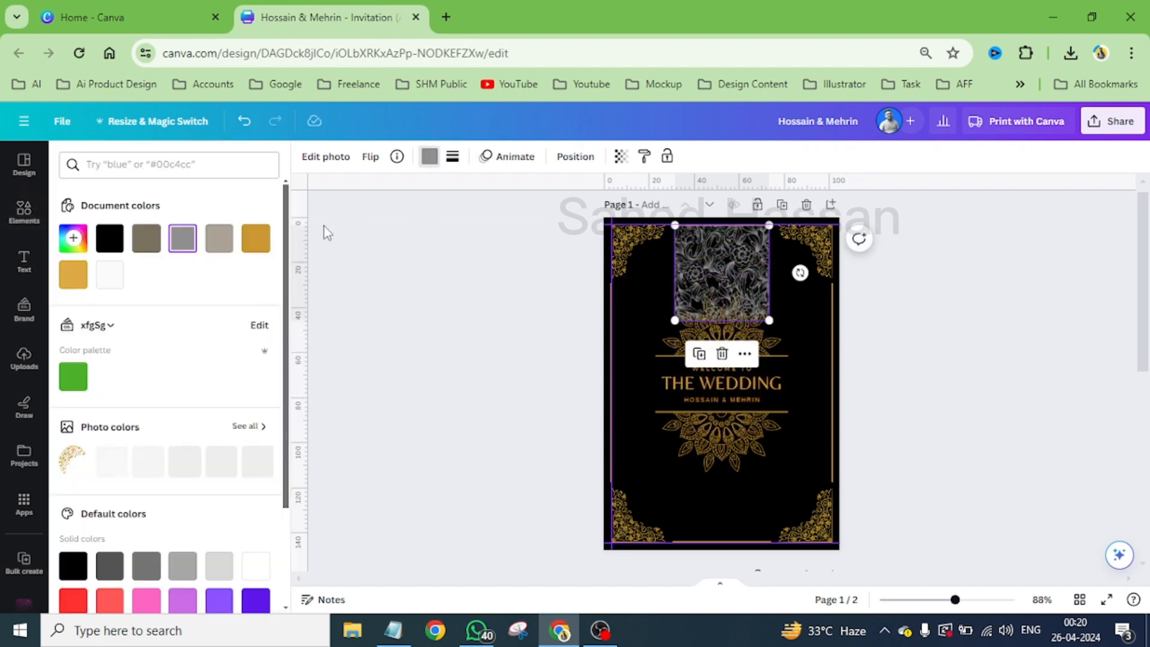
click(255, 238)
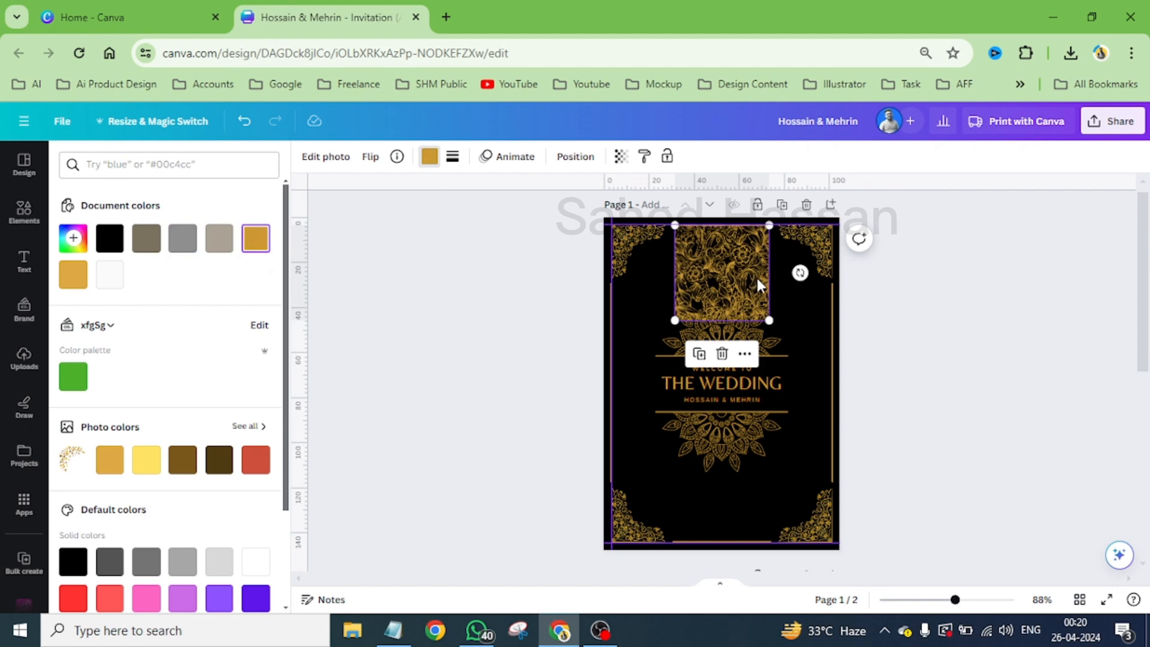
scroll(750, 246, up, 5)
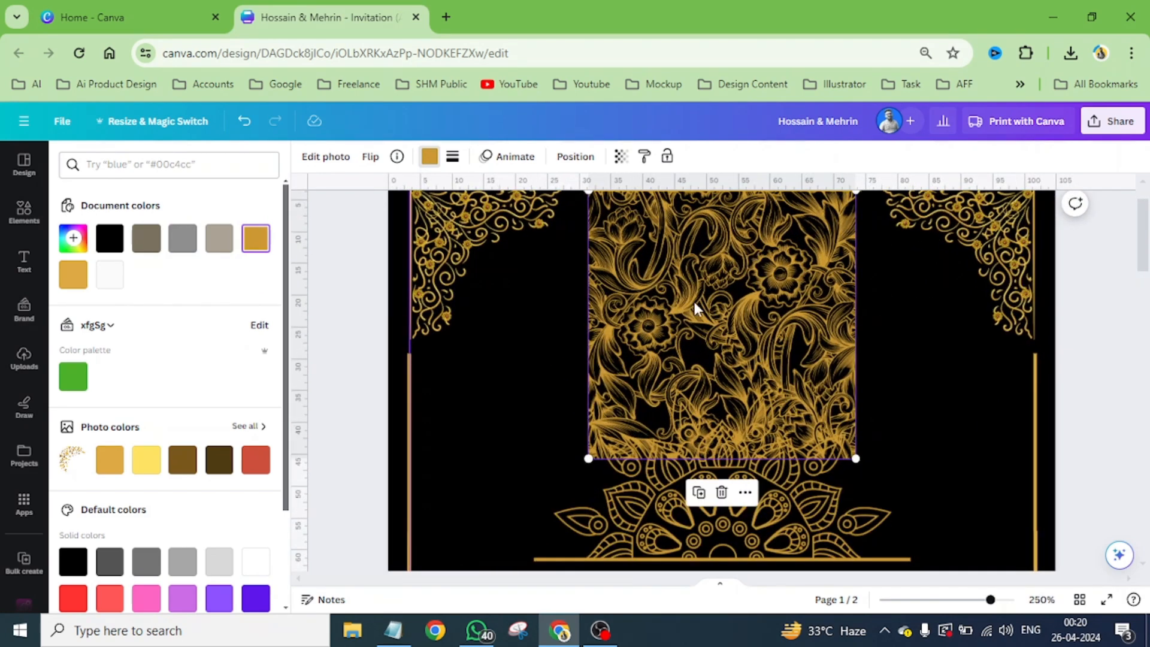
click(722, 505)
- Look through the royal pattern graphics for a pattern that suits the black and gold card
scroll(230, 511, down, 3)
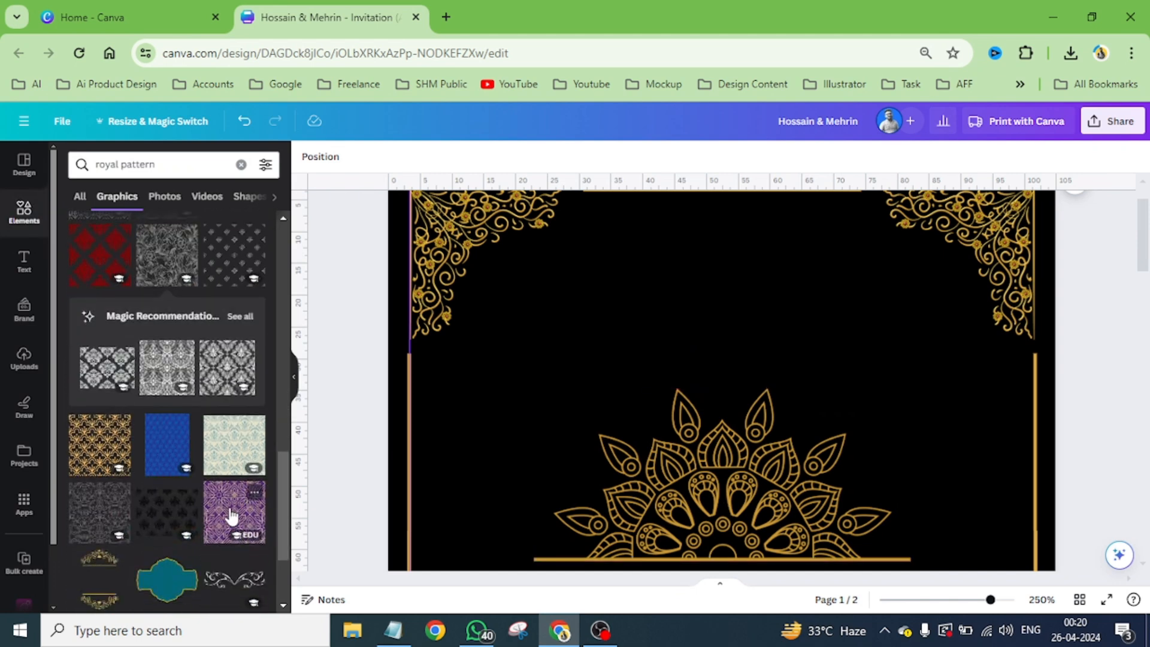
scroll(231, 514, down, 3)
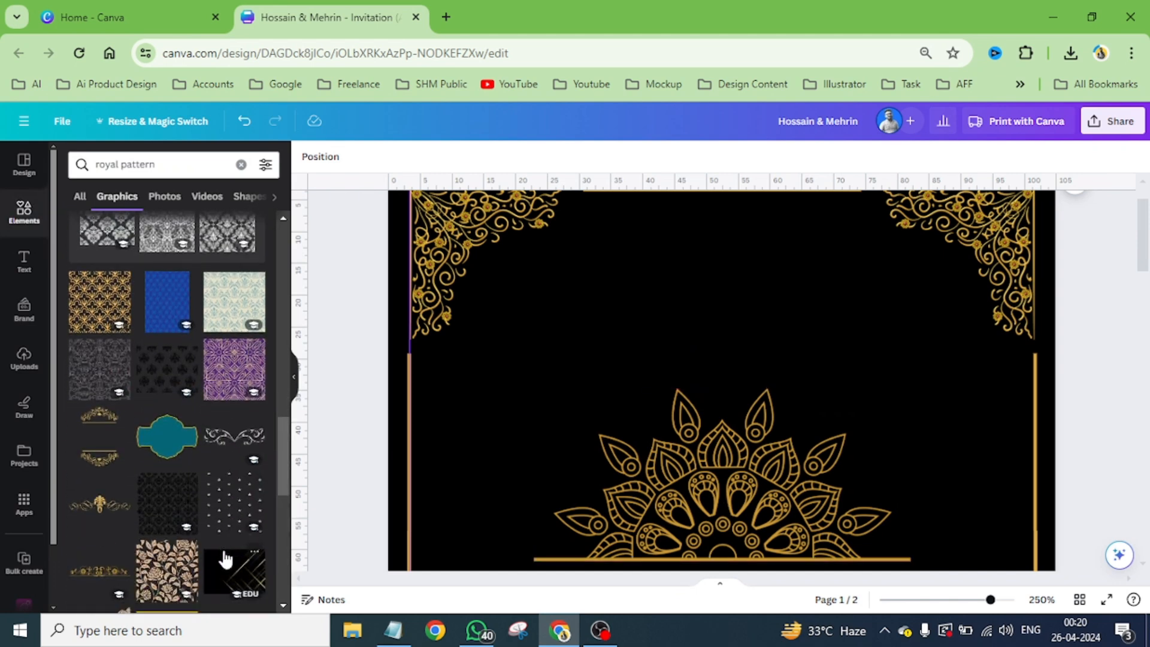
scroll(225, 559, down, 8)
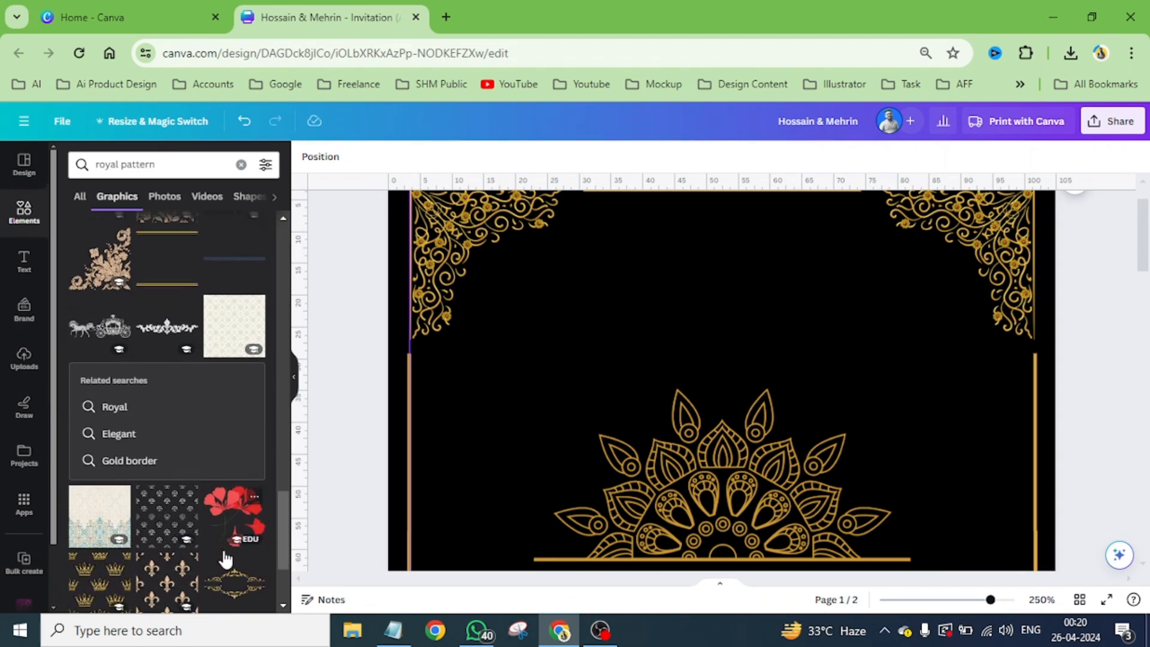
scroll(225, 560, down, 2)
scroll(225, 559, down, 2)
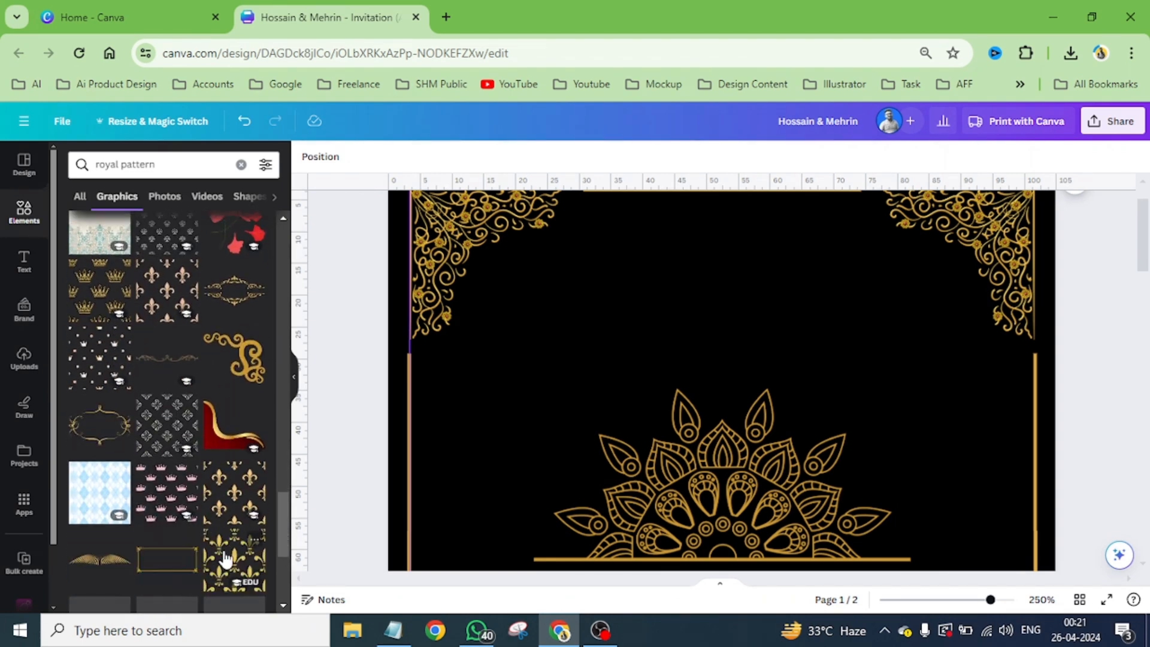
scroll(225, 559, up, 5)
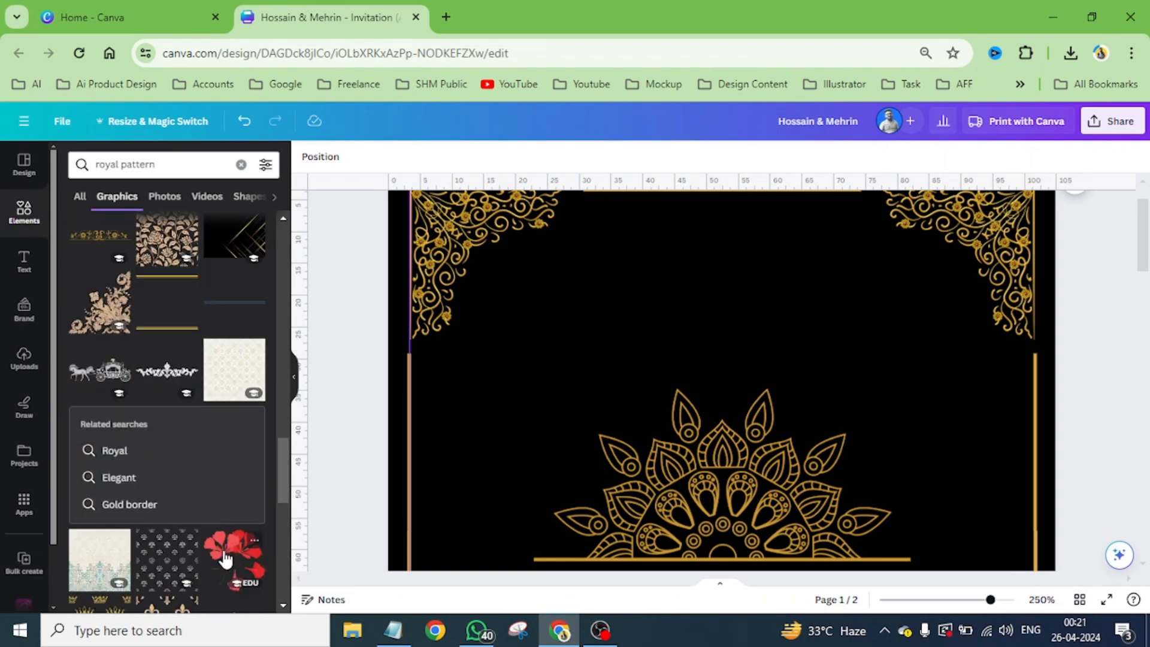
scroll(225, 560, up, 1)
scroll(225, 559, down, 8)
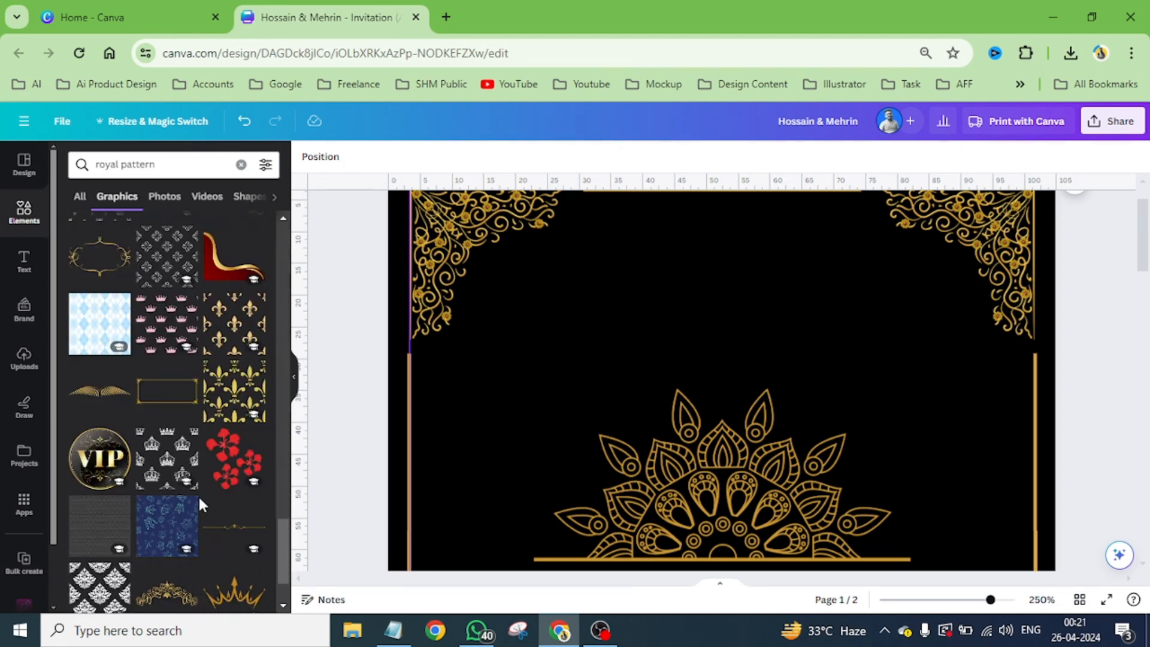
scroll(200, 502, down, 4)
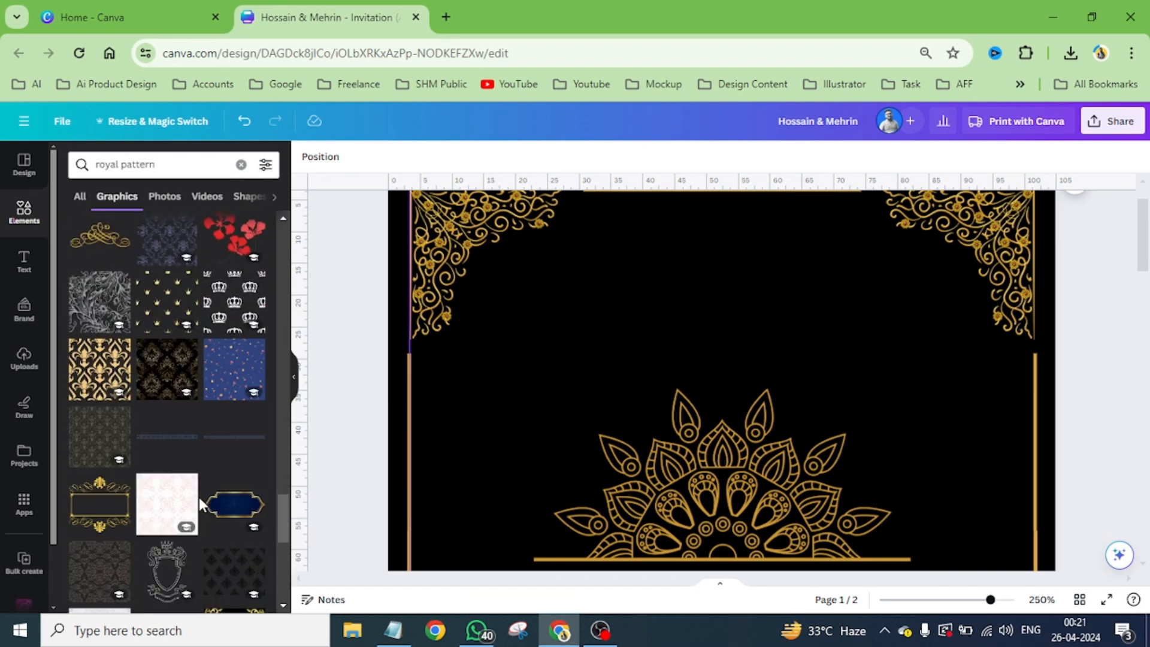
scroll(199, 497, down, 5)
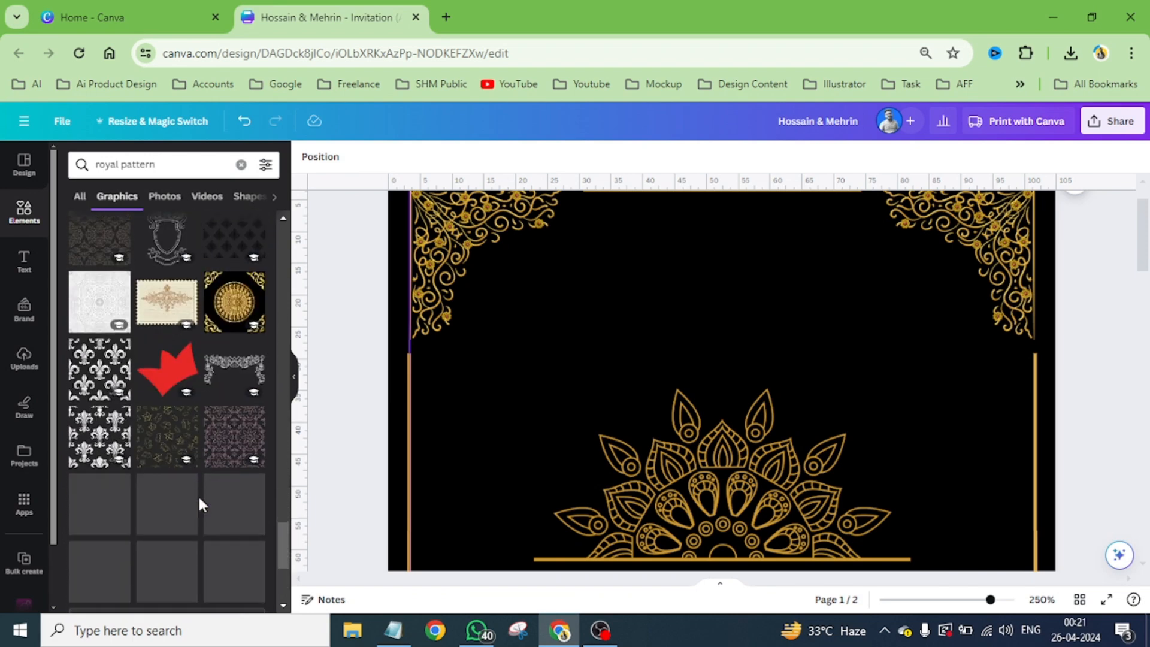
- Try the dark pattern with yellow crown outlines above the upper mandala half and delete it
click(151, 437)
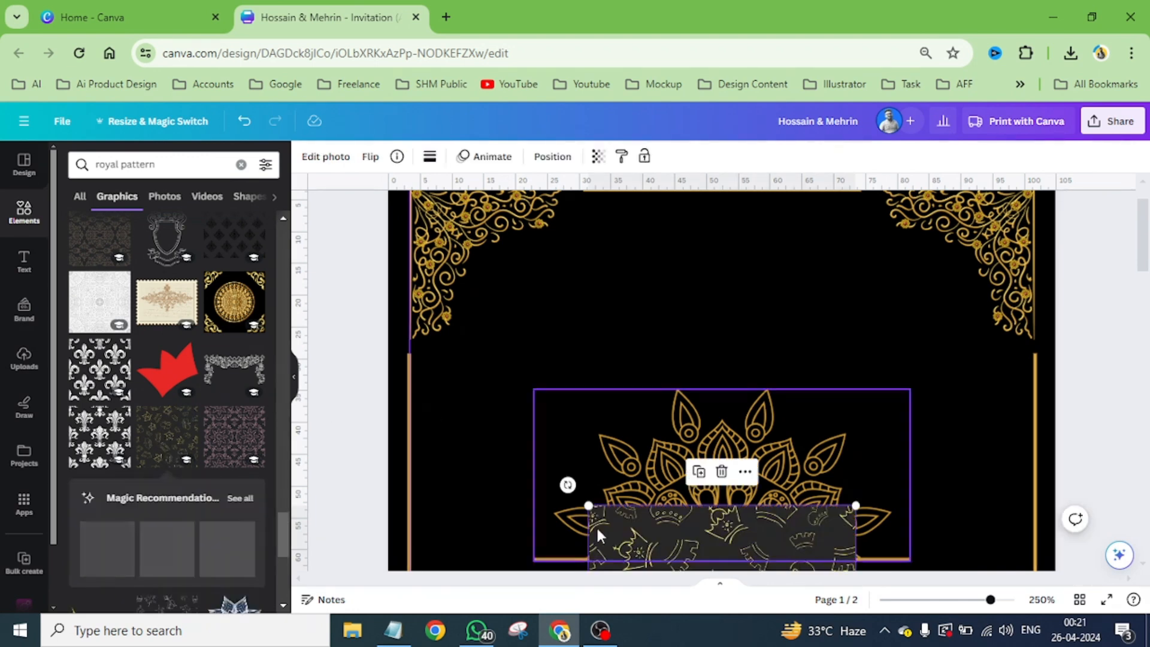
drag(671, 523, 628, 294)
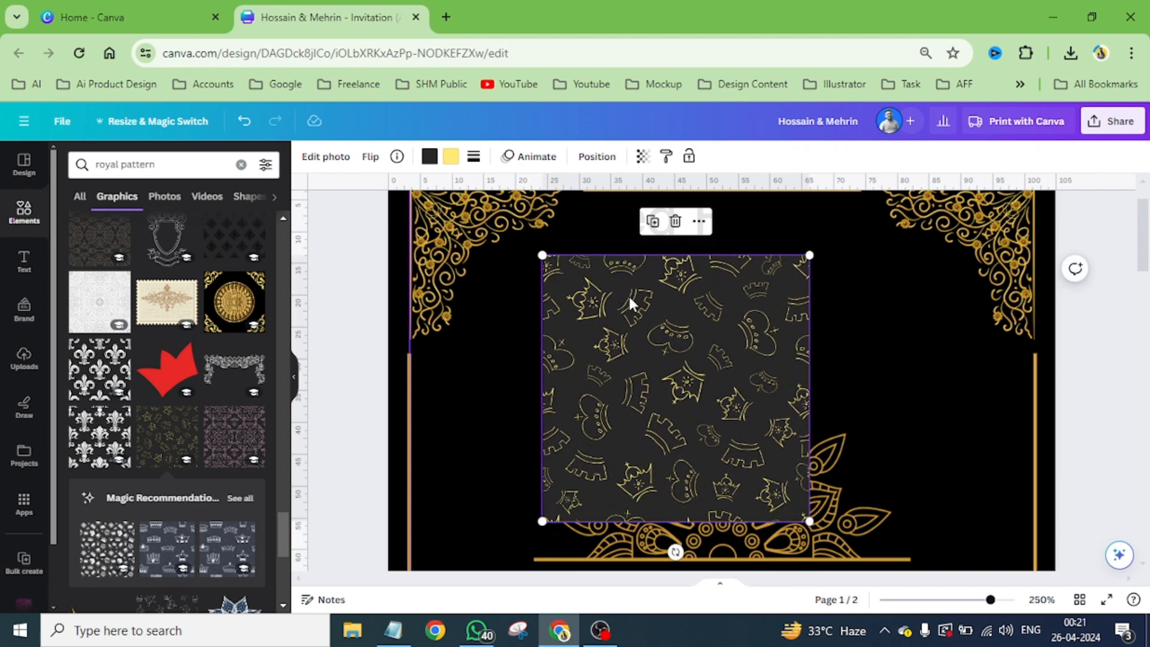
click(675, 221)
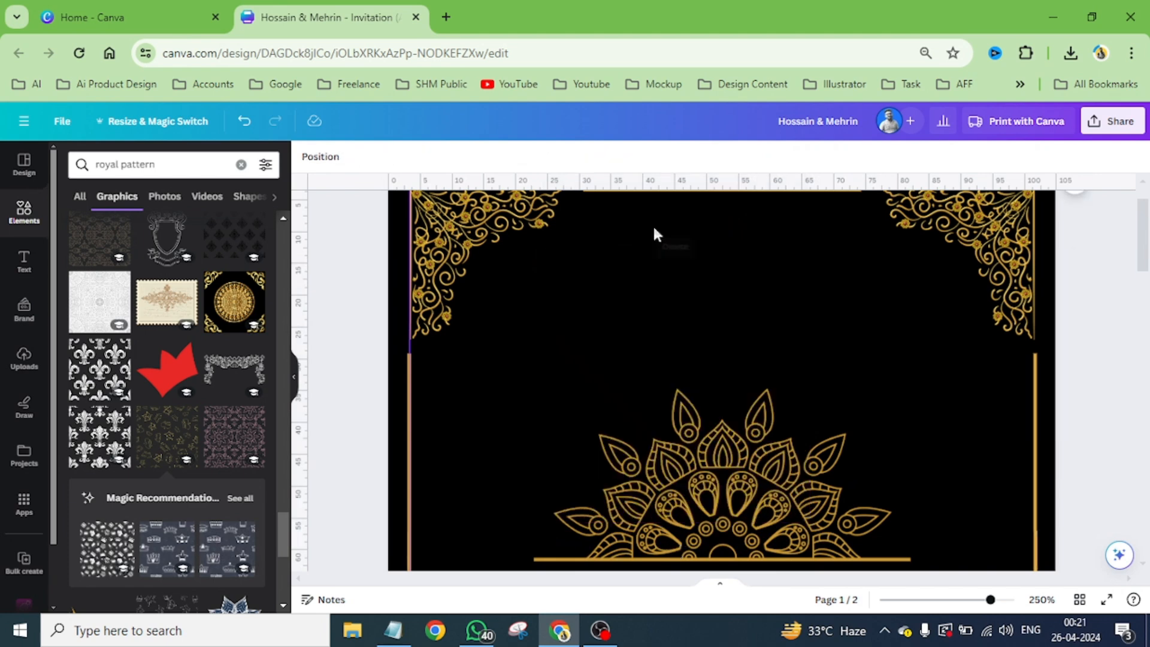
- Try the grey crown outline pattern over the card's upper centre and delete it
scroll(215, 533, down, 5)
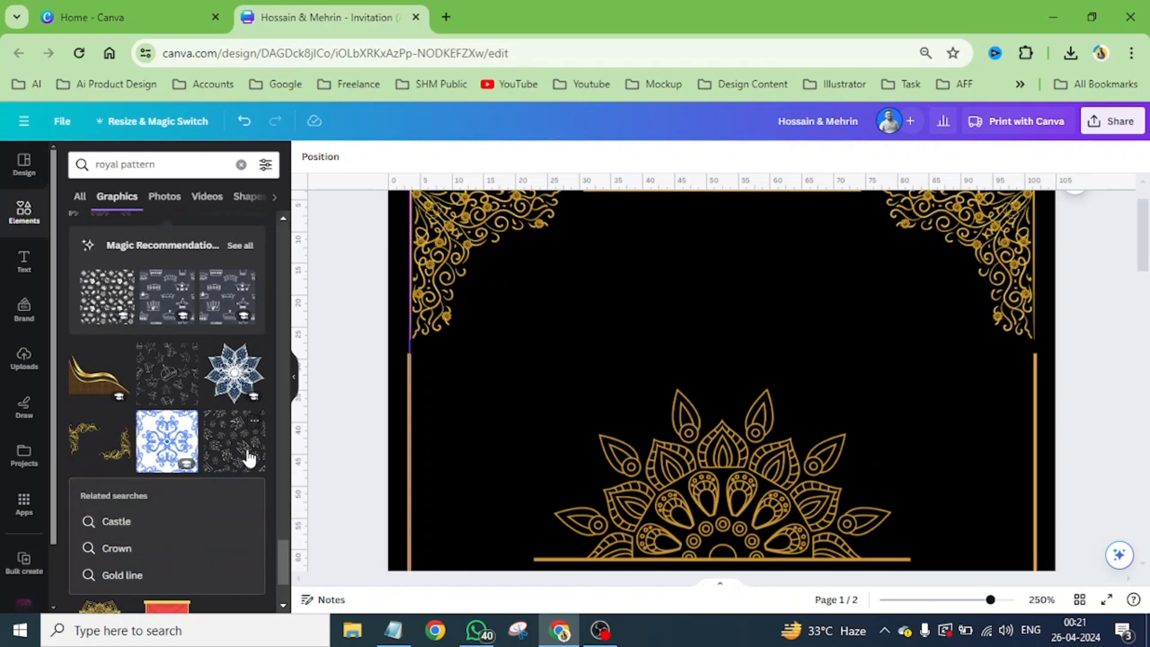
click(151, 370)
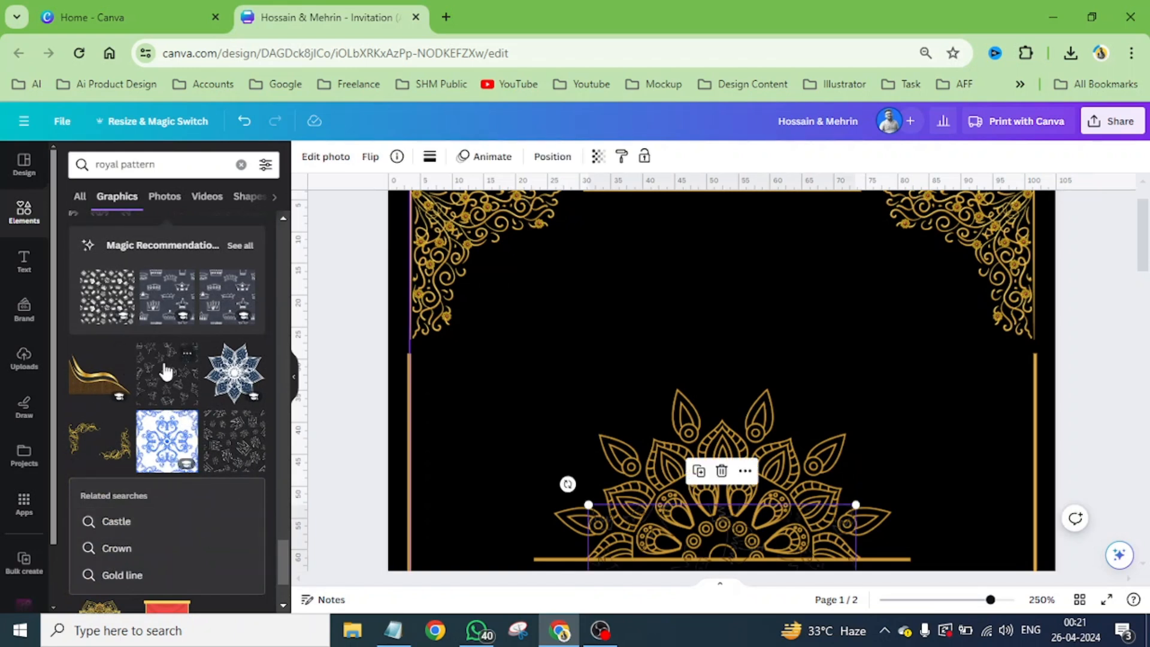
drag(771, 521, 749, 241)
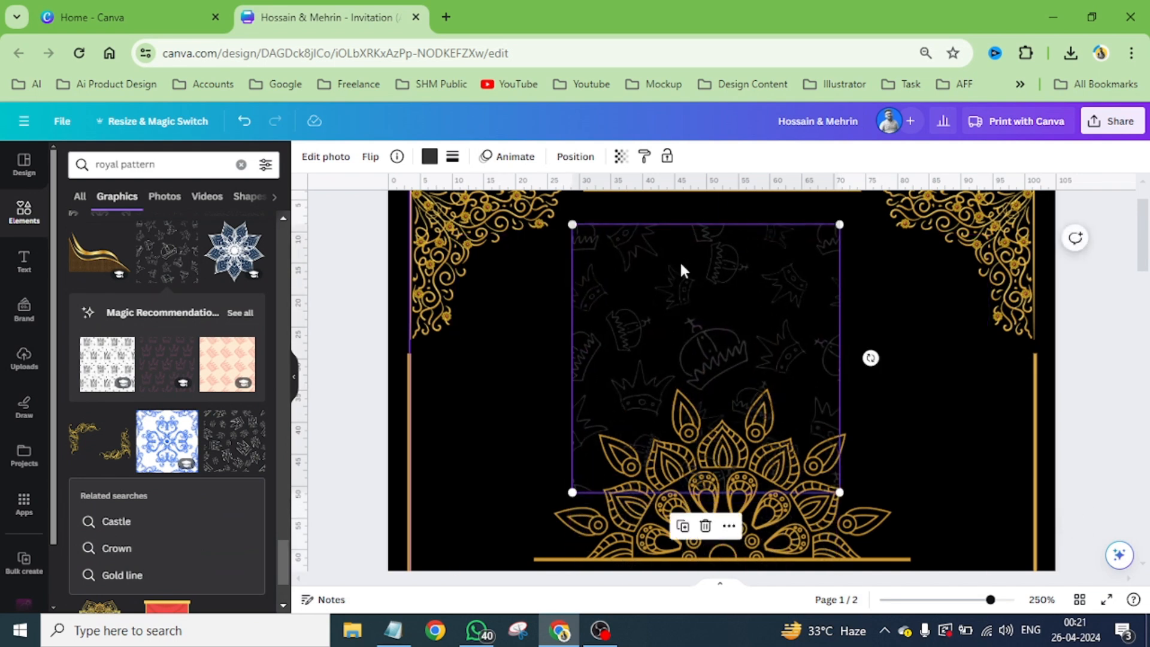
click(706, 526)
- Try the black diamond pattern over the card's upper centre and delete it
scroll(175, 470, down, 3)
scroll(176, 466, down, 2)
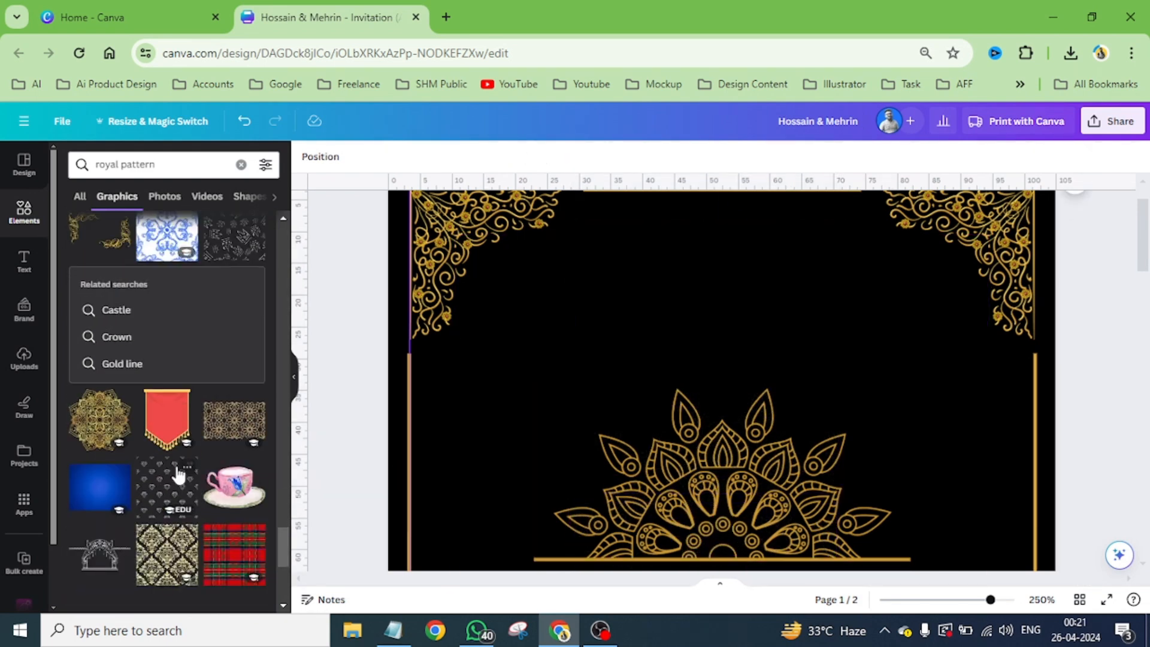
click(157, 500)
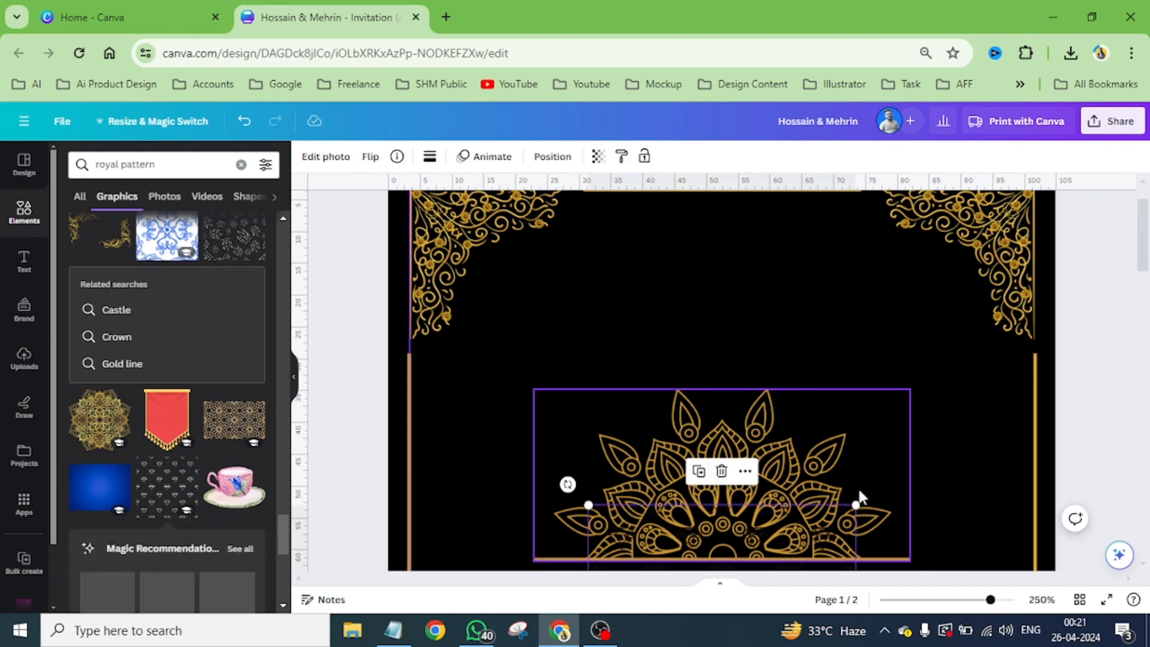
drag(759, 527, 746, 284)
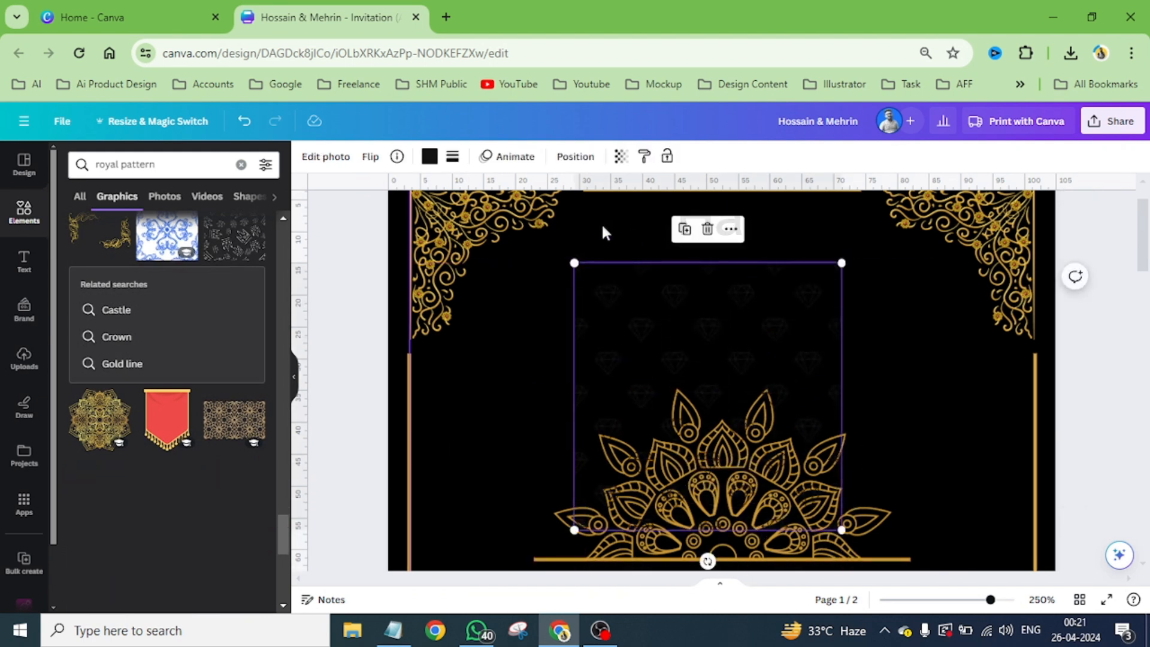
click(707, 228)
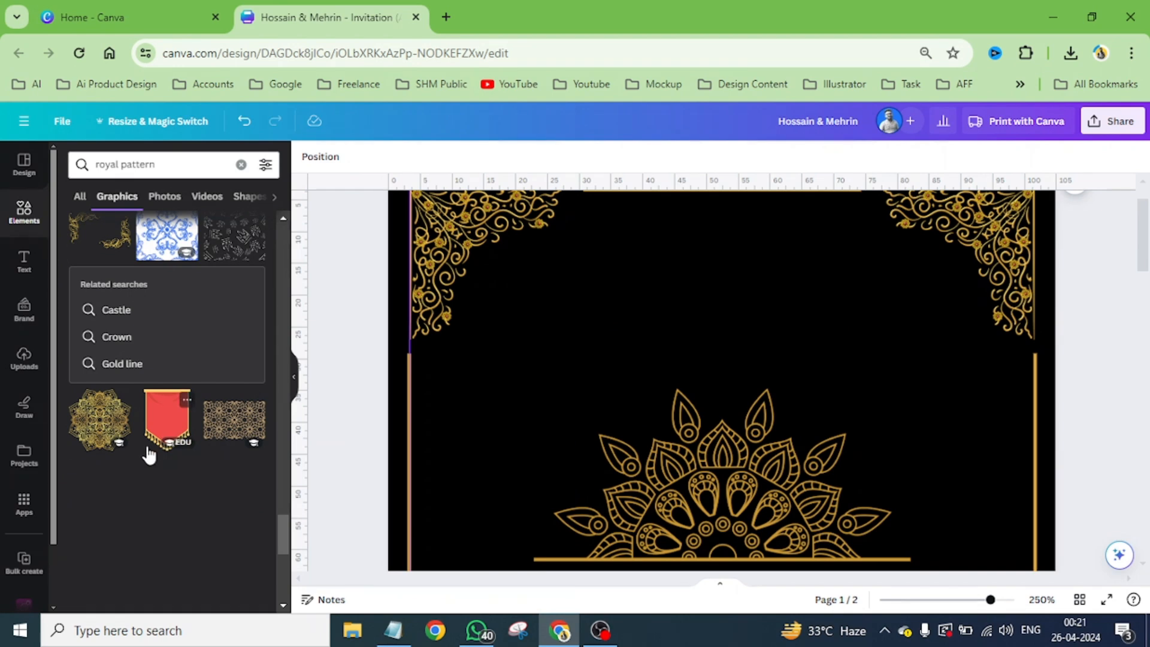
- Try the tan geometric flower lattice at the card's upper-left corner and undo its placement
click(236, 423)
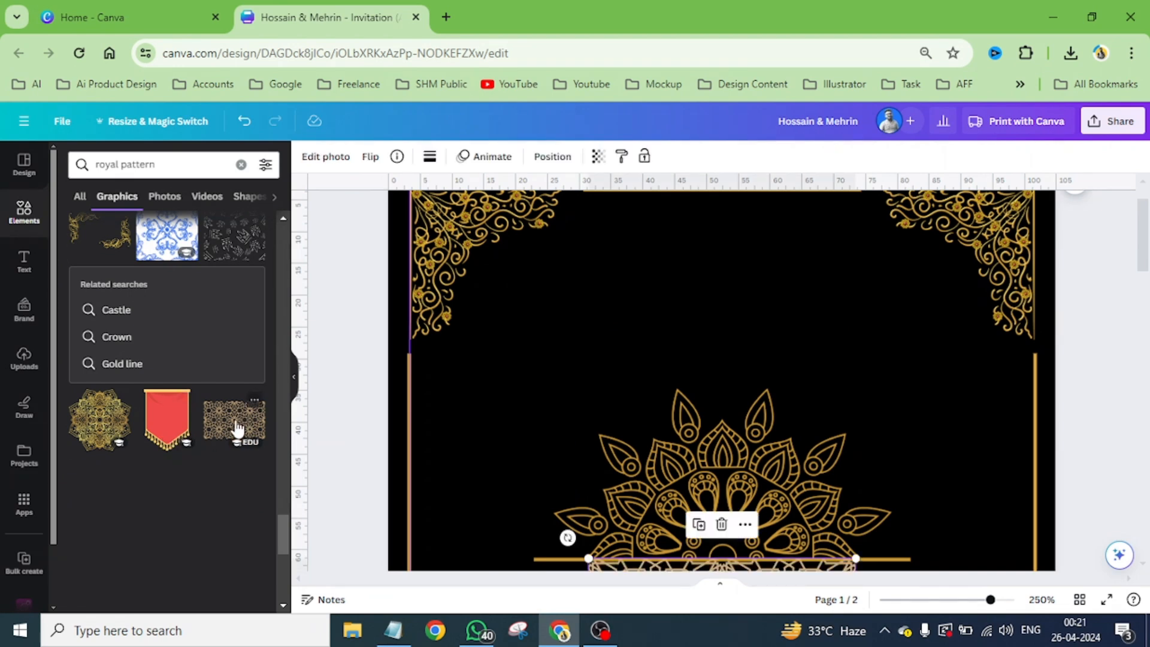
drag(752, 566, 712, 260)
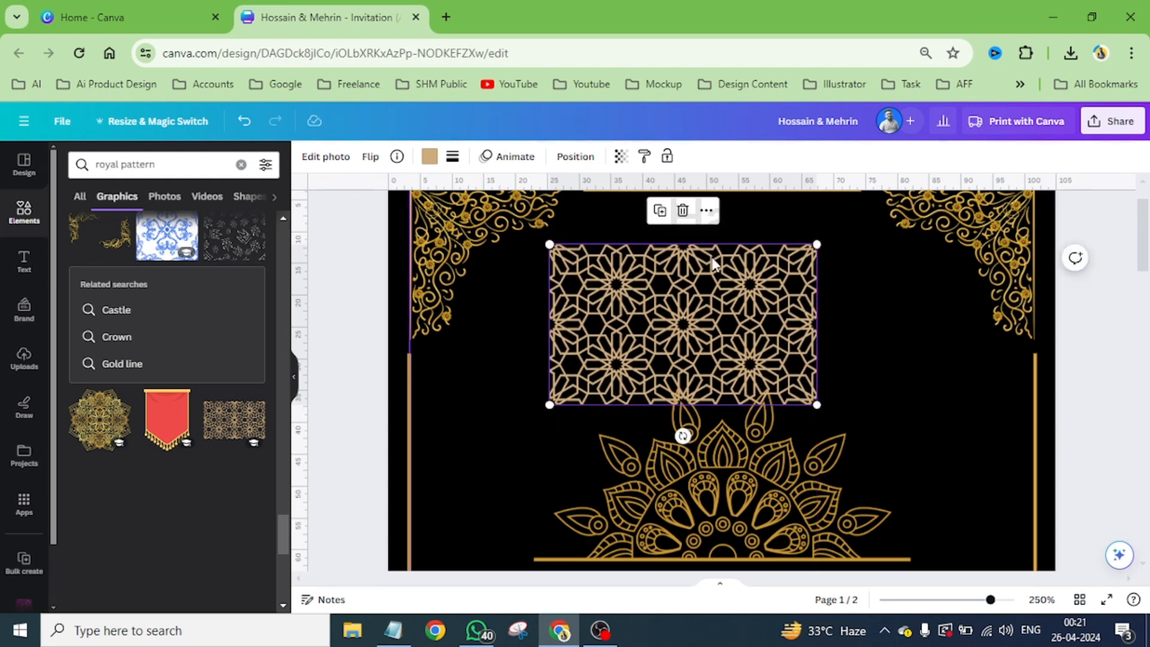
scroll(707, 287, up, 2)
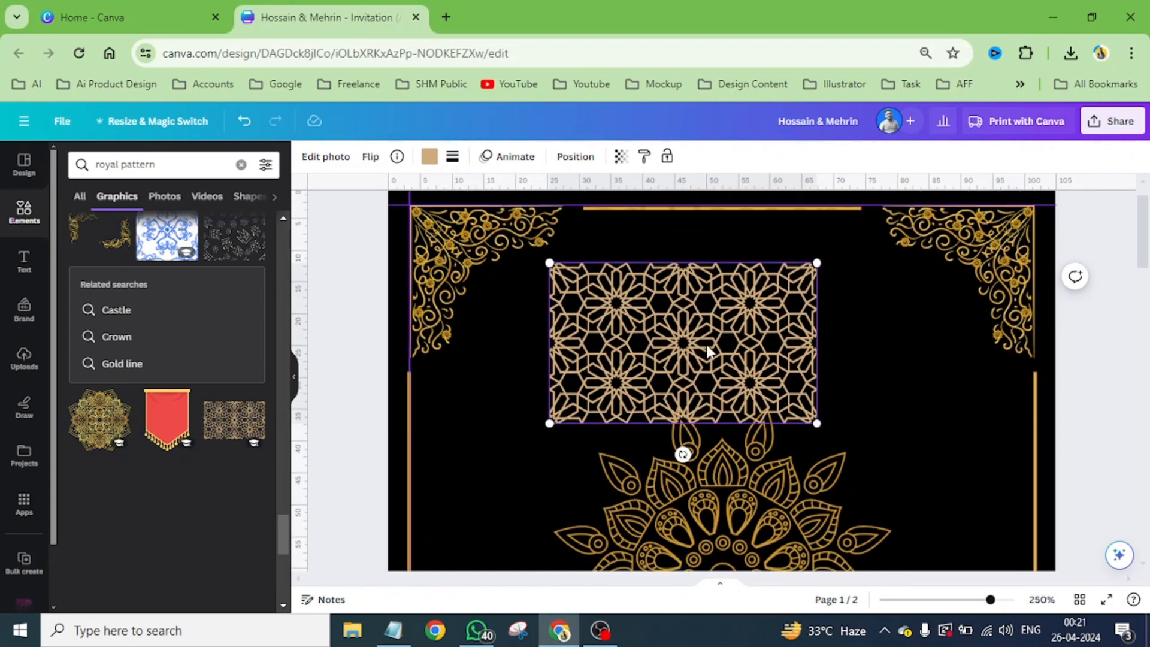
drag(707, 353, 570, 294)
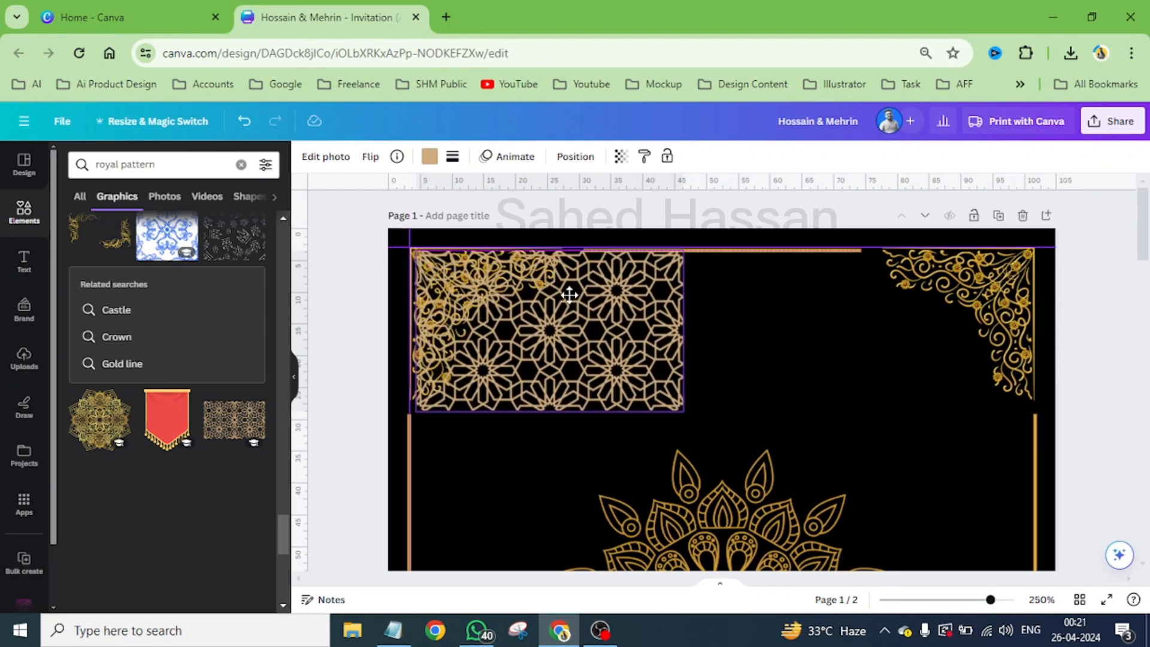
key(ctrl+z)
key(ctrl+z)
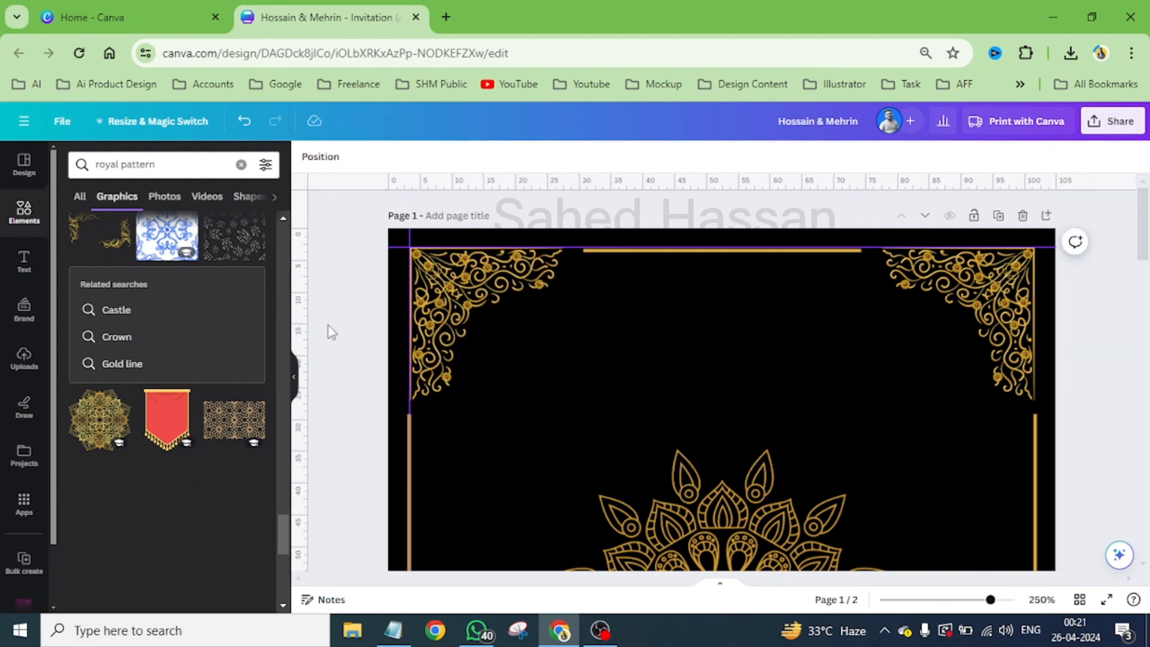
- Add the tan star grid pattern, align it with the card's upper-left border corner and enlarge it to span the border width, about 98 mm
scroll(193, 383, down, 5)
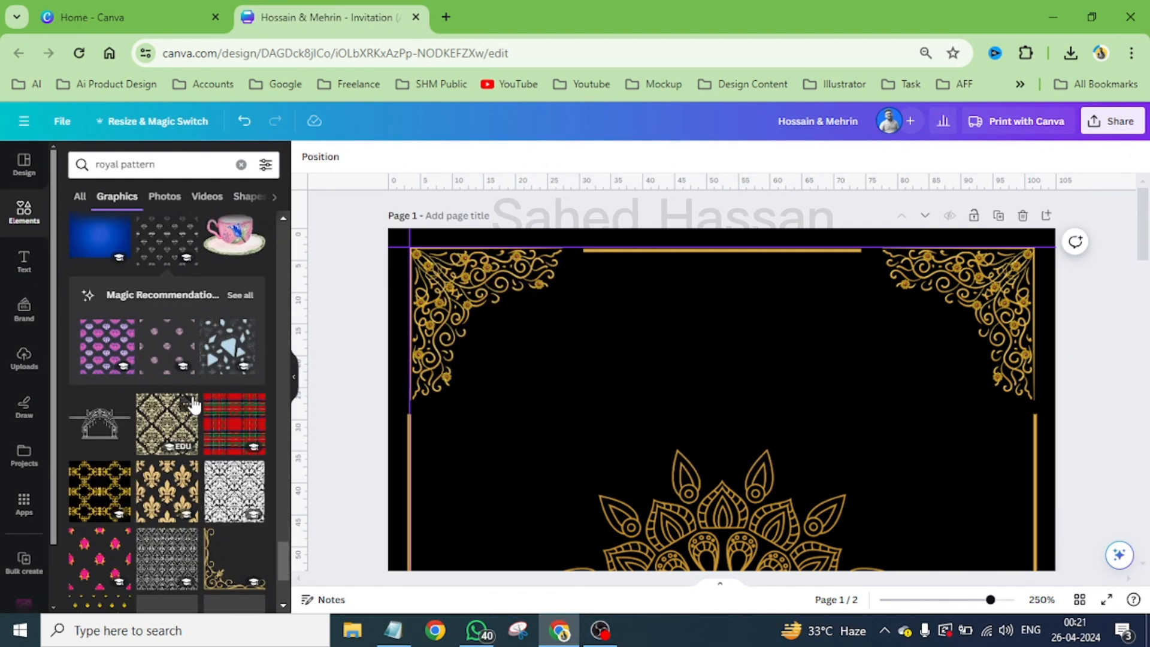
scroll(193, 405, down, 3)
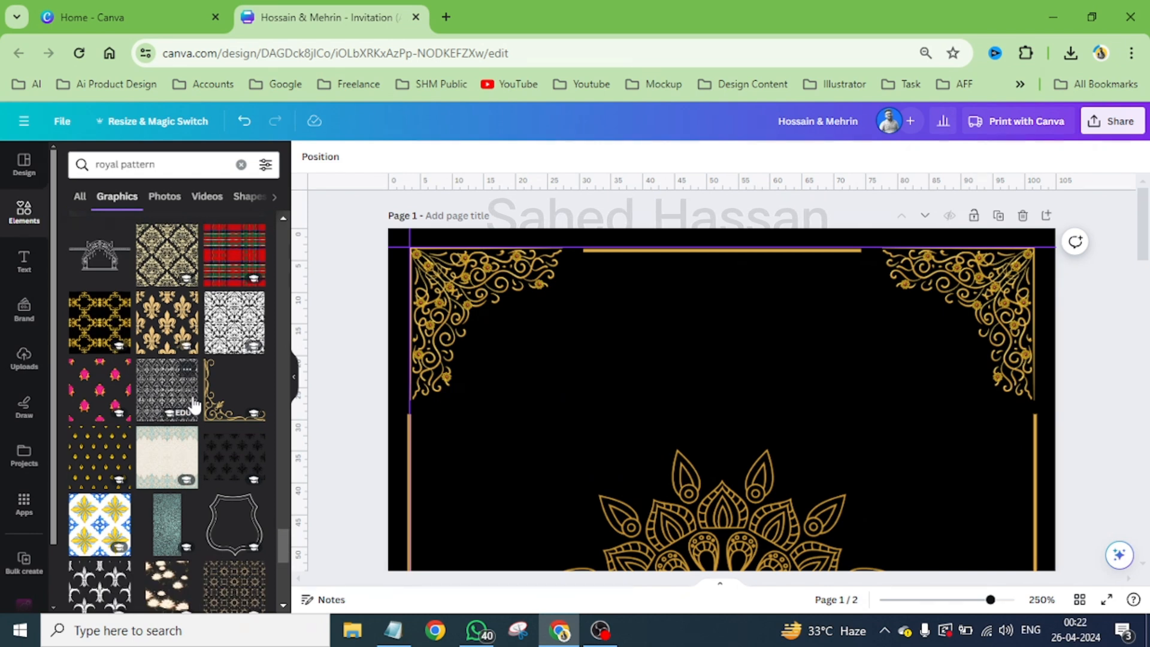
scroll(193, 405, down, 3)
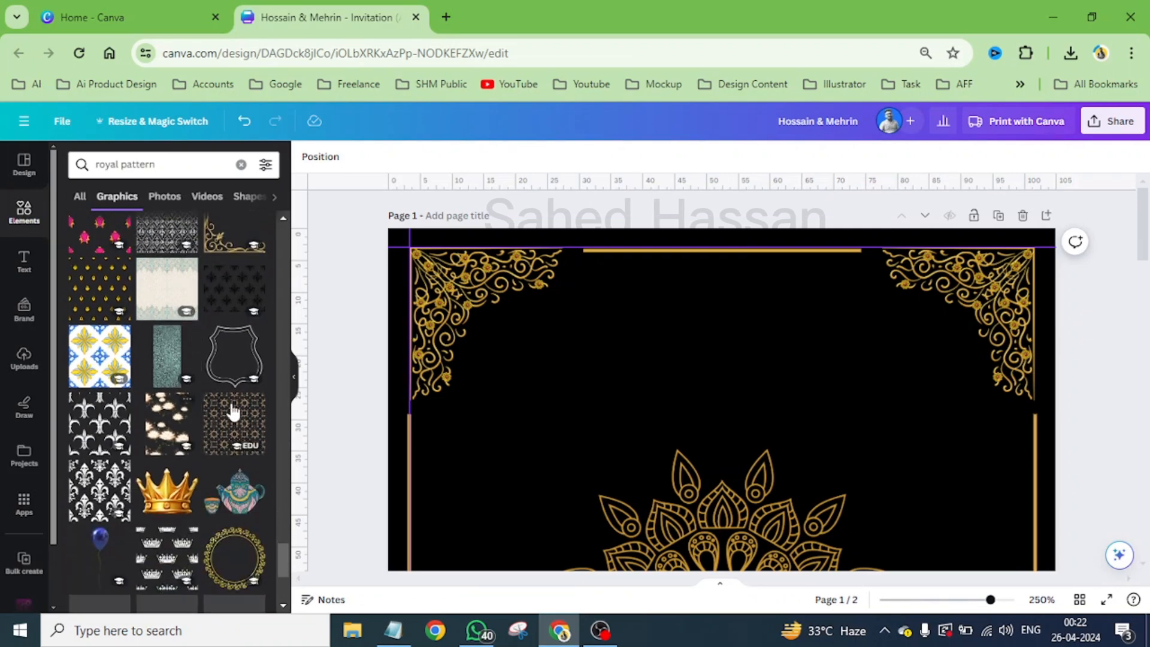
click(621, 495)
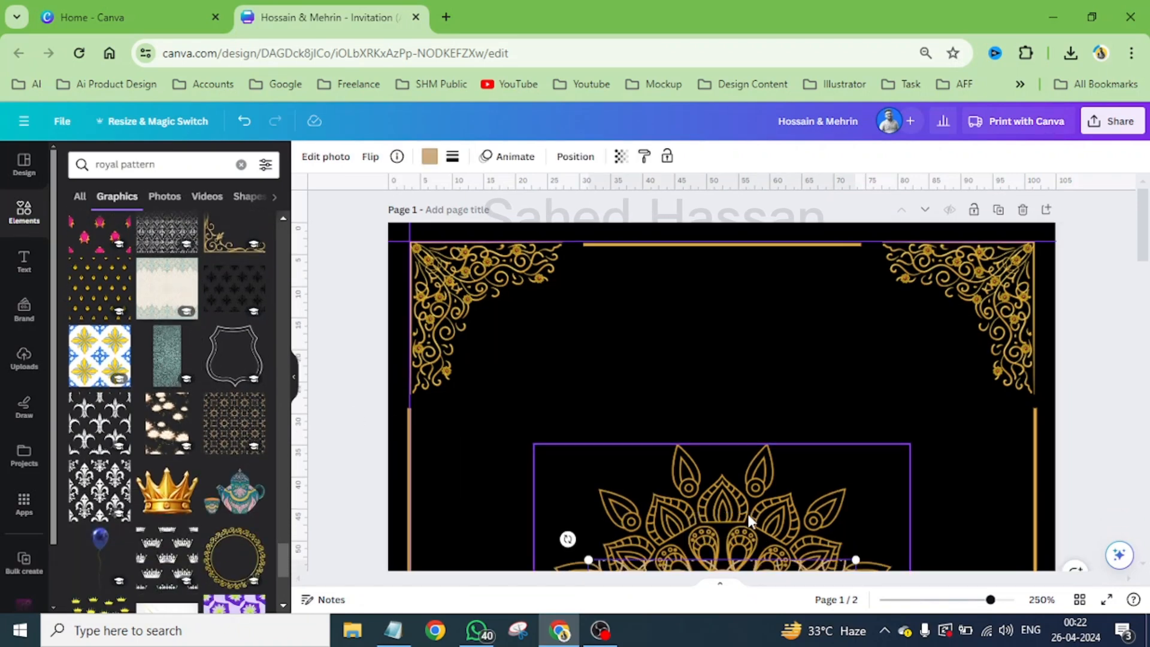
scroll(747, 520, down, 2)
drag(748, 524, 652, 341)
scroll(635, 357, up, 2)
drag(638, 517, 816, 386)
shift+click(630, 384)
scroll(635, 384, down, 2)
drag(881, 430, 944, 466)
scroll(658, 272, down, 1)
- Stack two copies of the star pattern directly below the first and group the three tiles
drag(661, 274, 664, 494)
scroll(699, 422, down, 4)
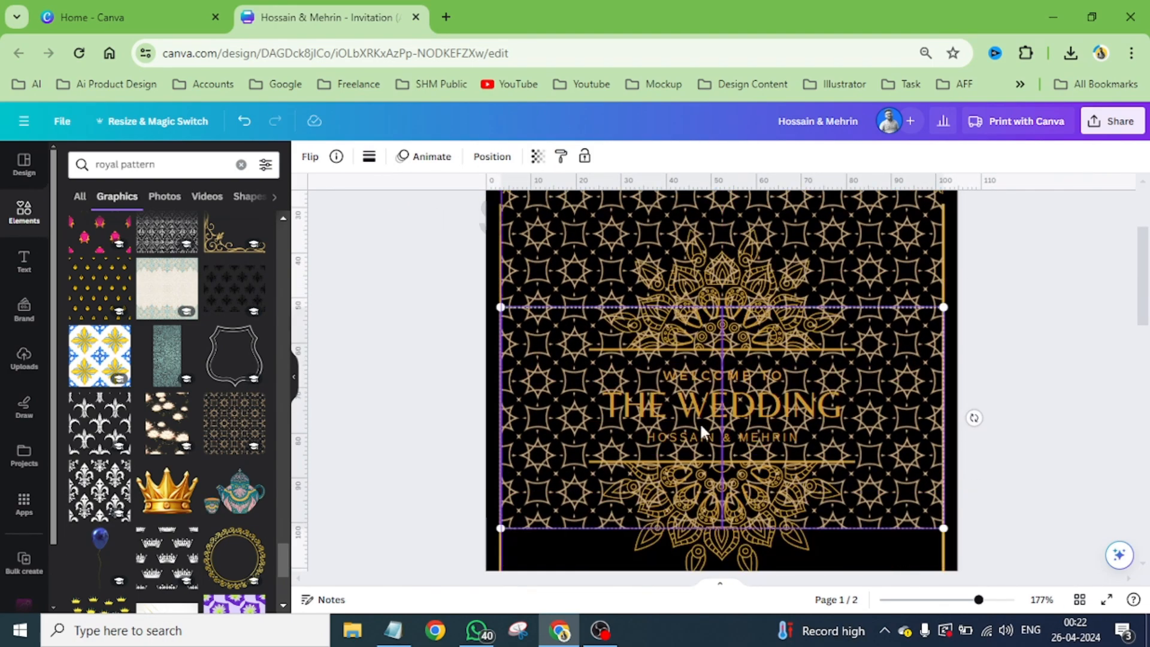
drag(579, 230, 576, 451)
scroll(605, 413, up, 2)
shift+click(635, 360)
shift+click(843, 348)
scroll(832, 345, up, 3)
click(689, 212)
- Send the star pattern group to the back and reduce its opacity to a faint background texture
click(431, 158)
click(232, 217)
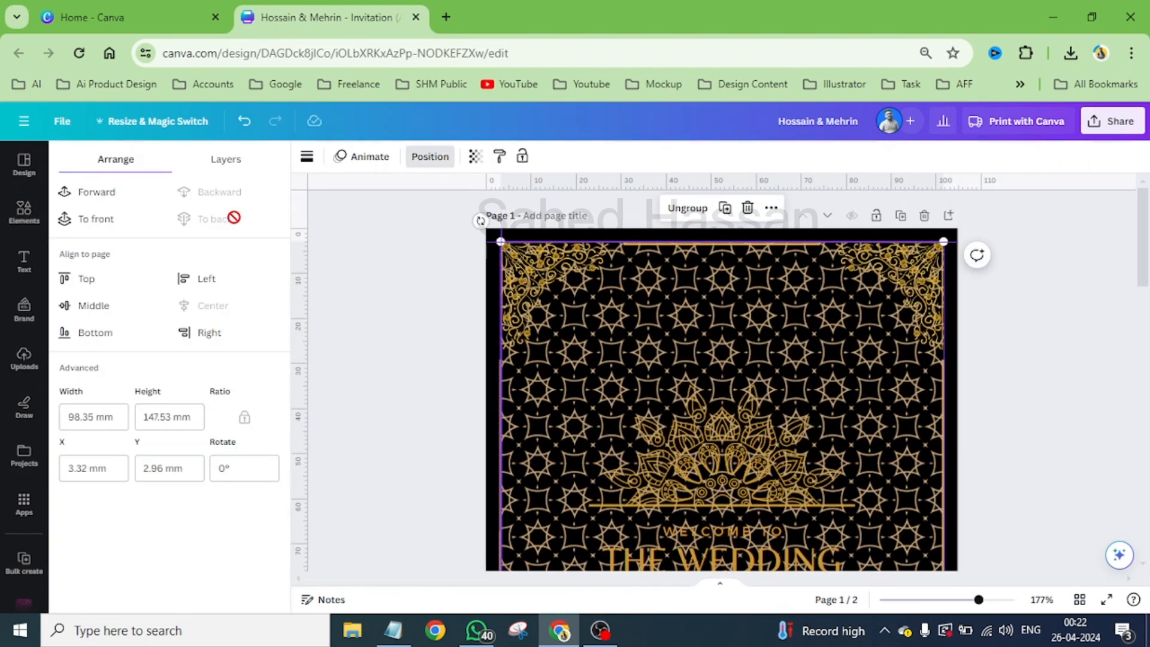
click(476, 158)
drag(450, 210, 358, 237)
click(1083, 393)
- Delete page 2, which holds the white floral invitation
scroll(850, 384, down, 3)
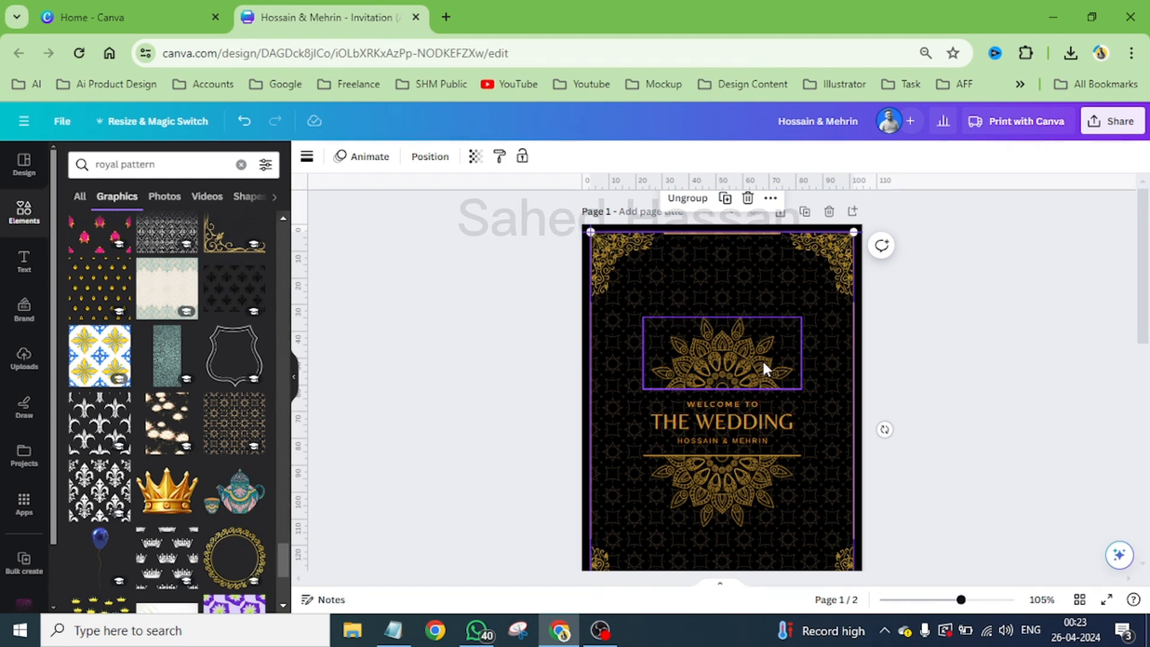
scroll(762, 358, down, 1)
scroll(762, 358, down, 3)
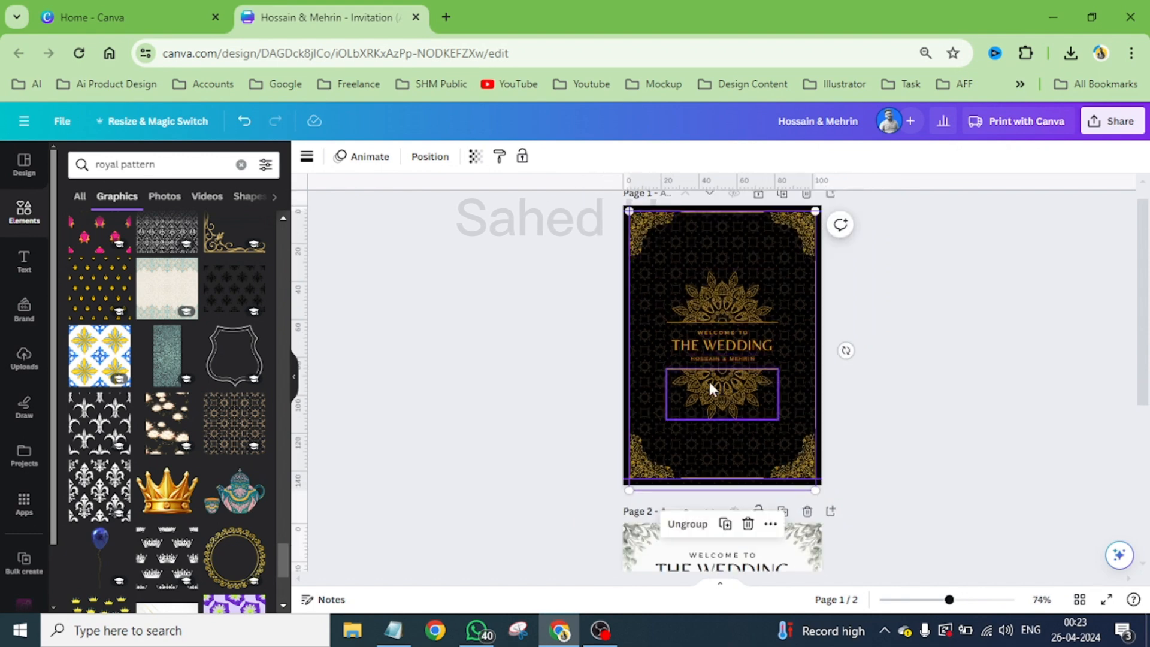
click(807, 513)
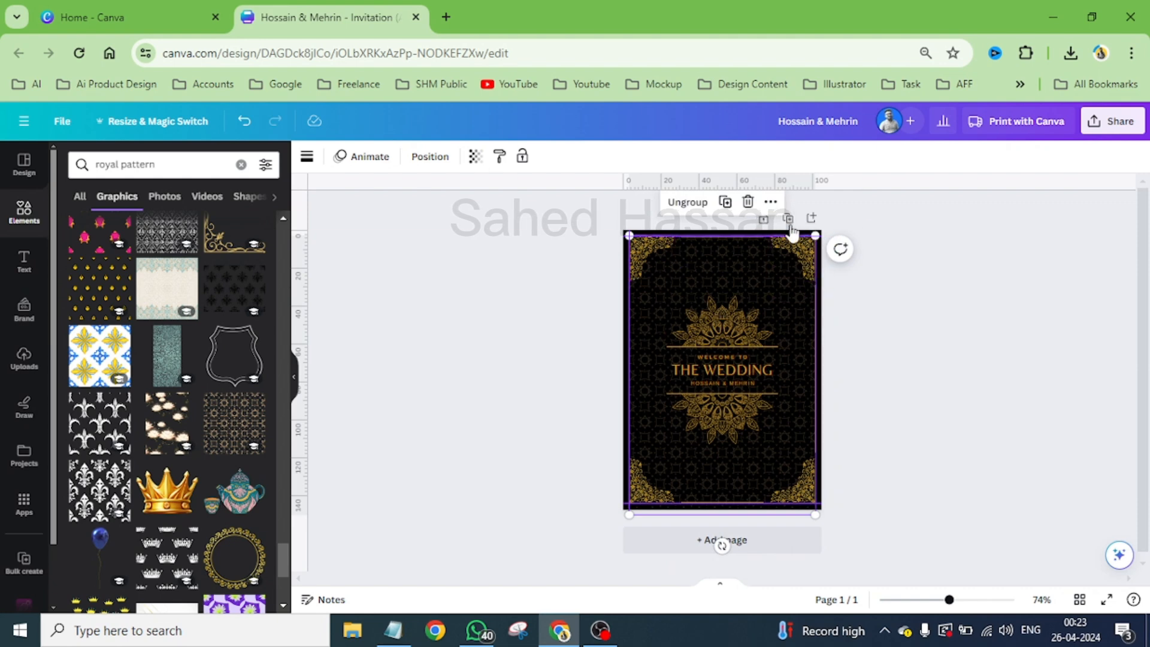
- Duplicate the black and gold card page as a second page
click(789, 219)
scroll(803, 476, up, 3)
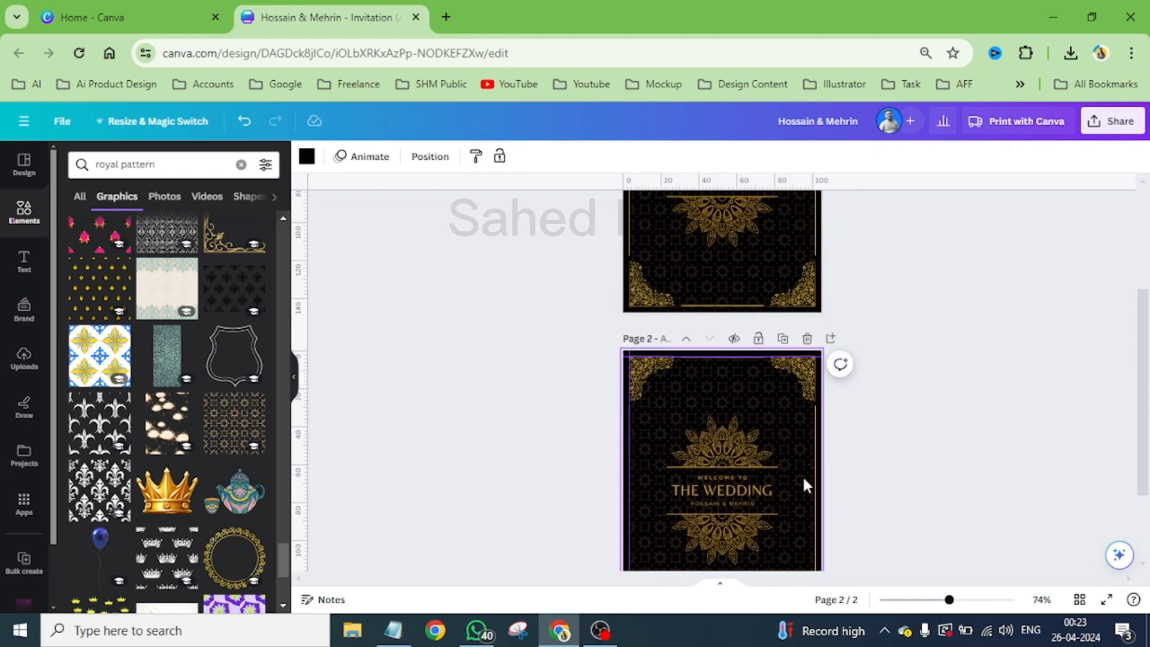
scroll(804, 479, up, 3)
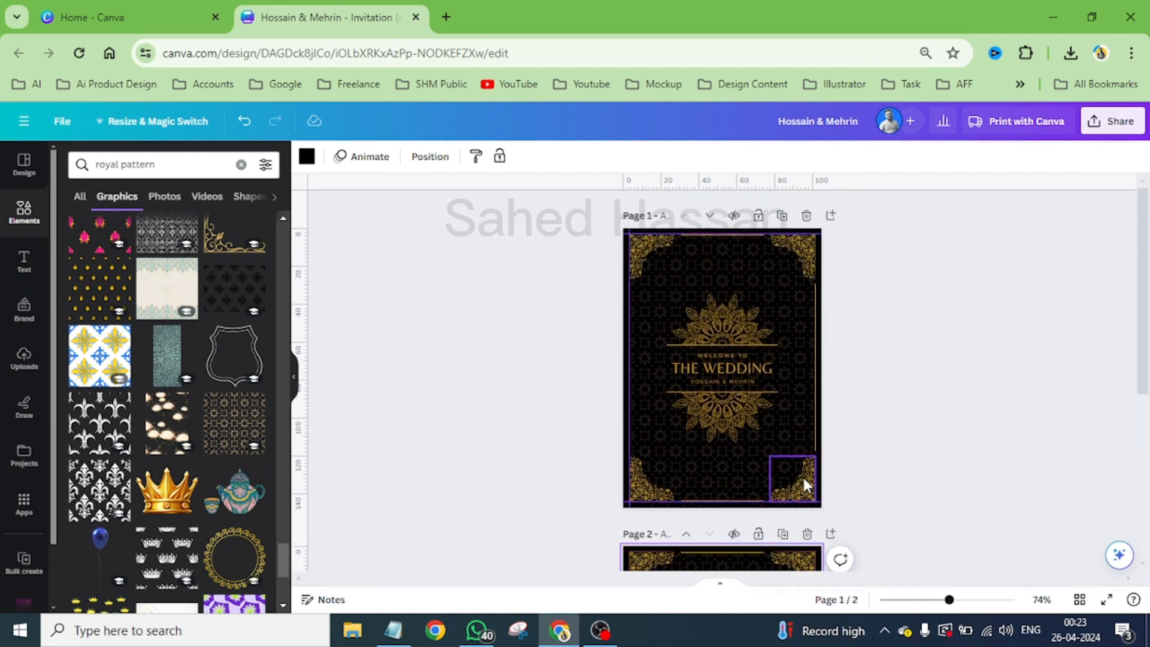
scroll(803, 476, down, 3)
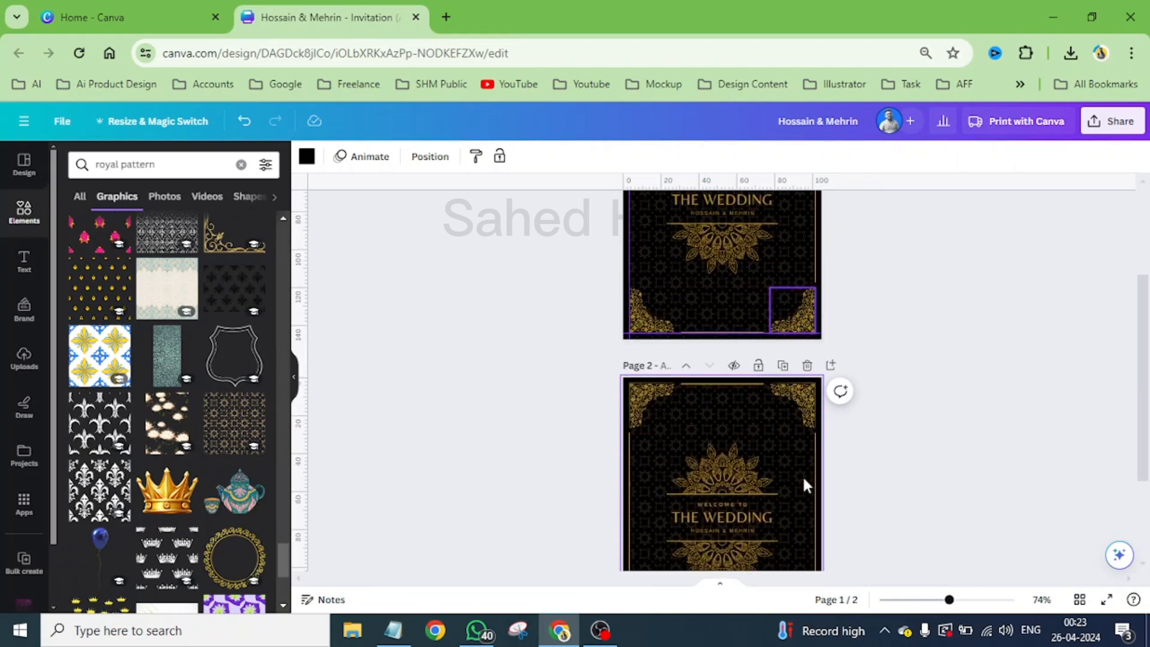
- Add a third page and apply the Gray Modern Wedding Invitation template to it
scroll(723, 426, down, 3)
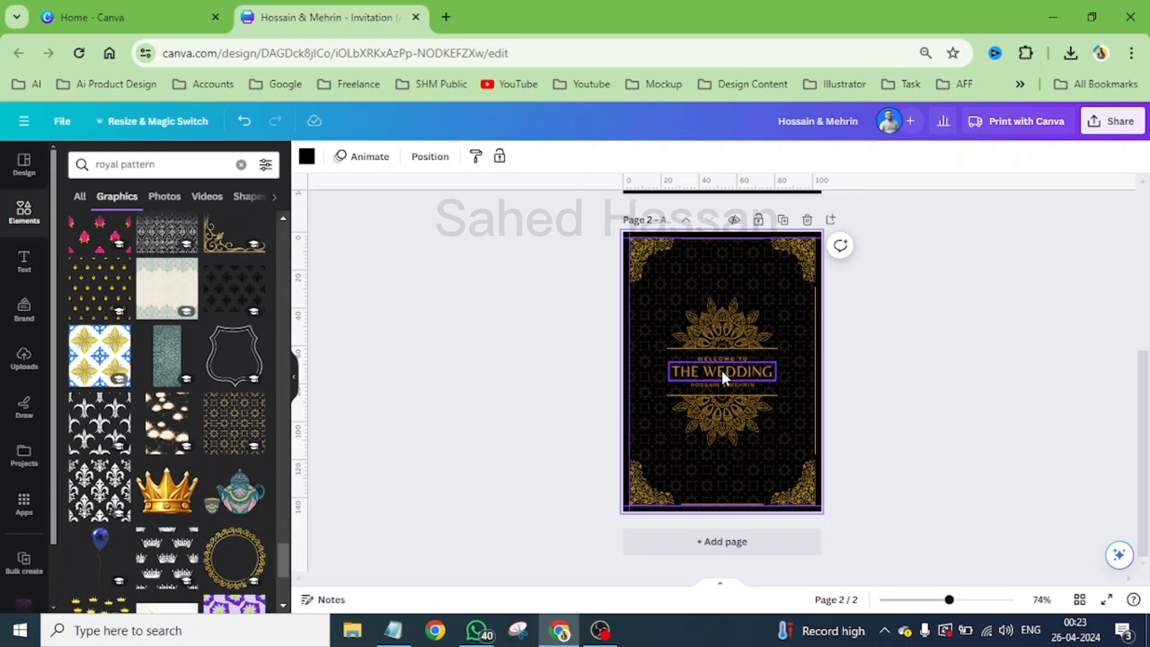
click(24, 164)
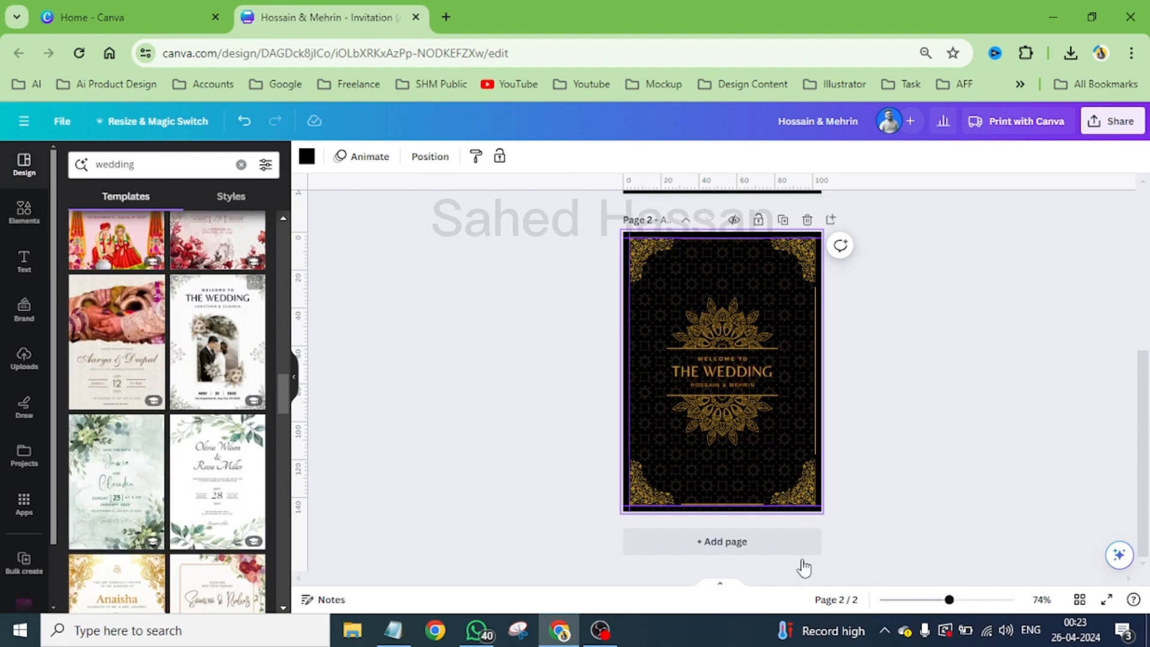
click(729, 542)
click(223, 351)
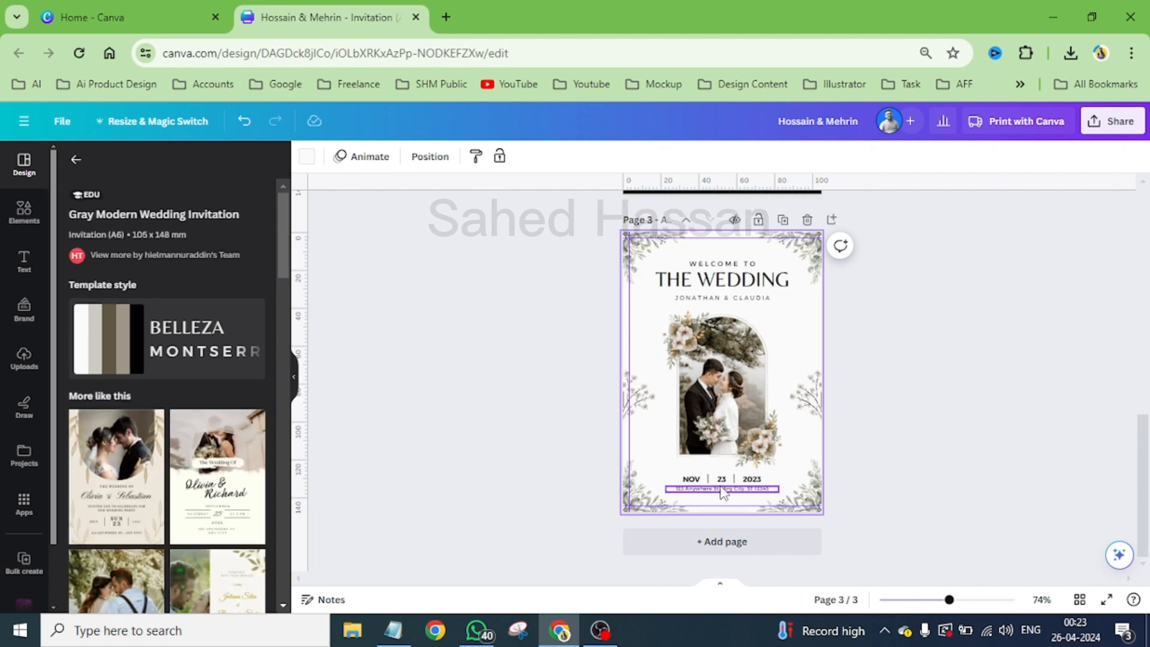
- Delete both mandala halves and the three text lines between them from page 2
scroll(720, 483, up, 7)
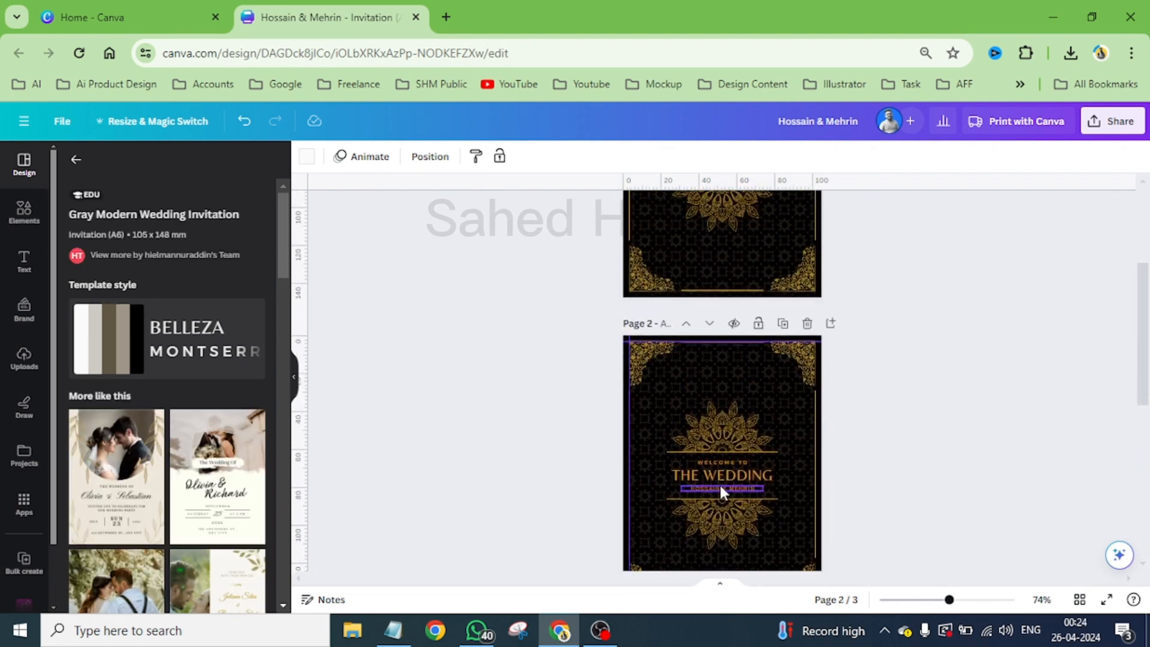
click(718, 440)
key(Delete)
click(716, 467)
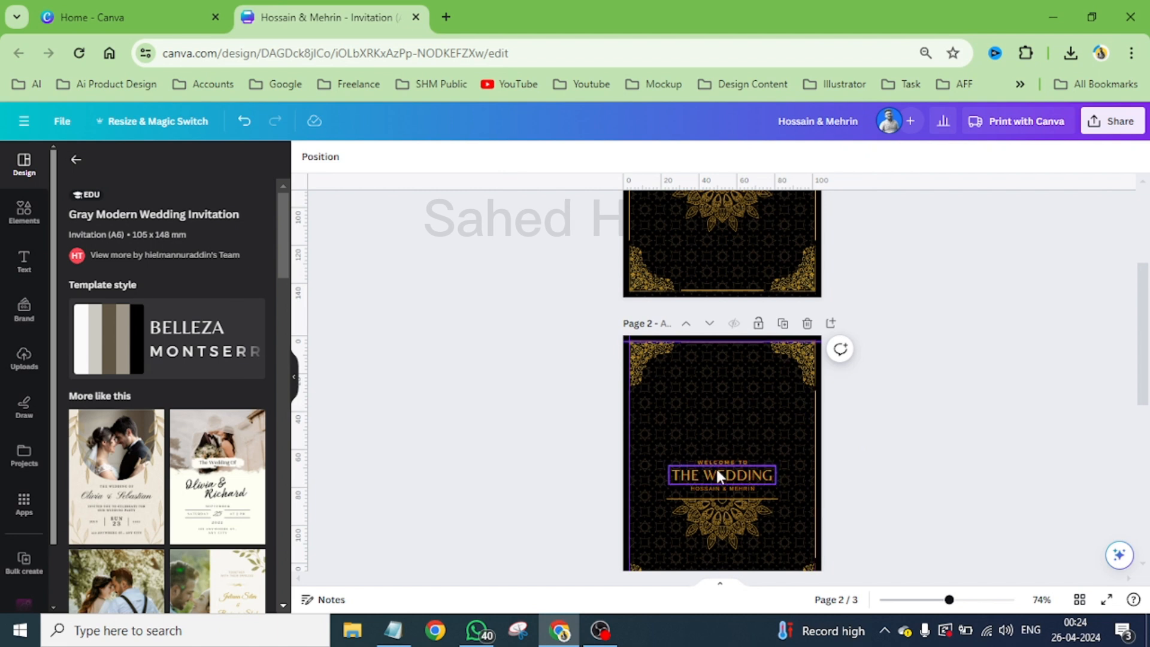
key(Delete)
click(716, 465)
key(Delete)
click(716, 485)
key(Delete)
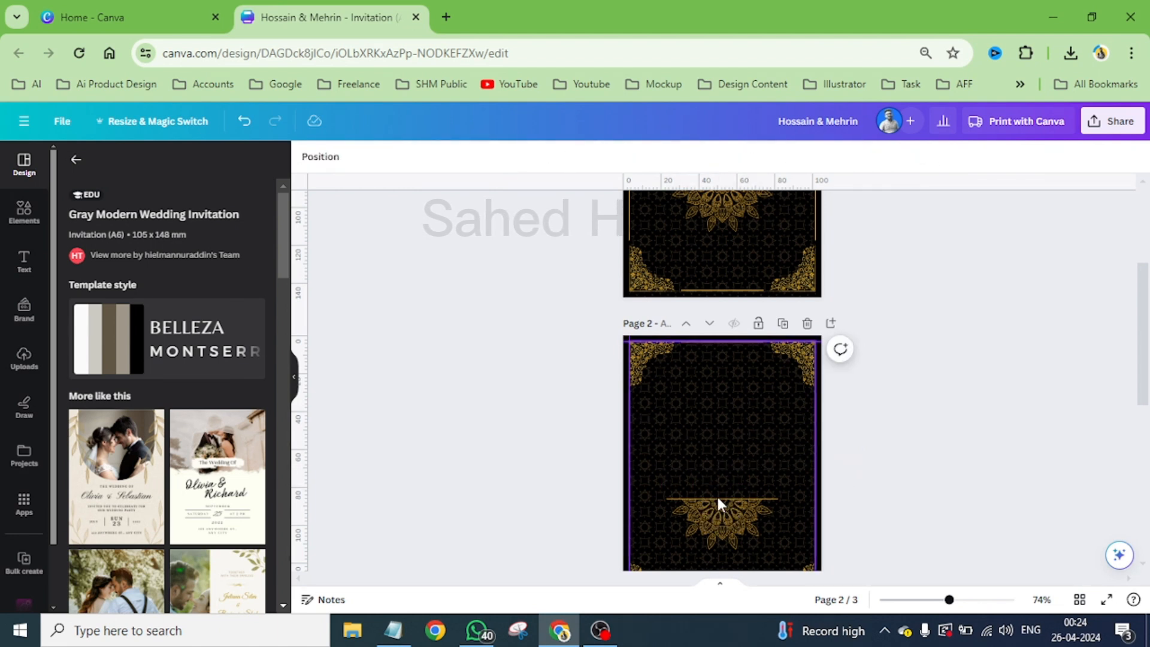
click(716, 502)
key(Delete)
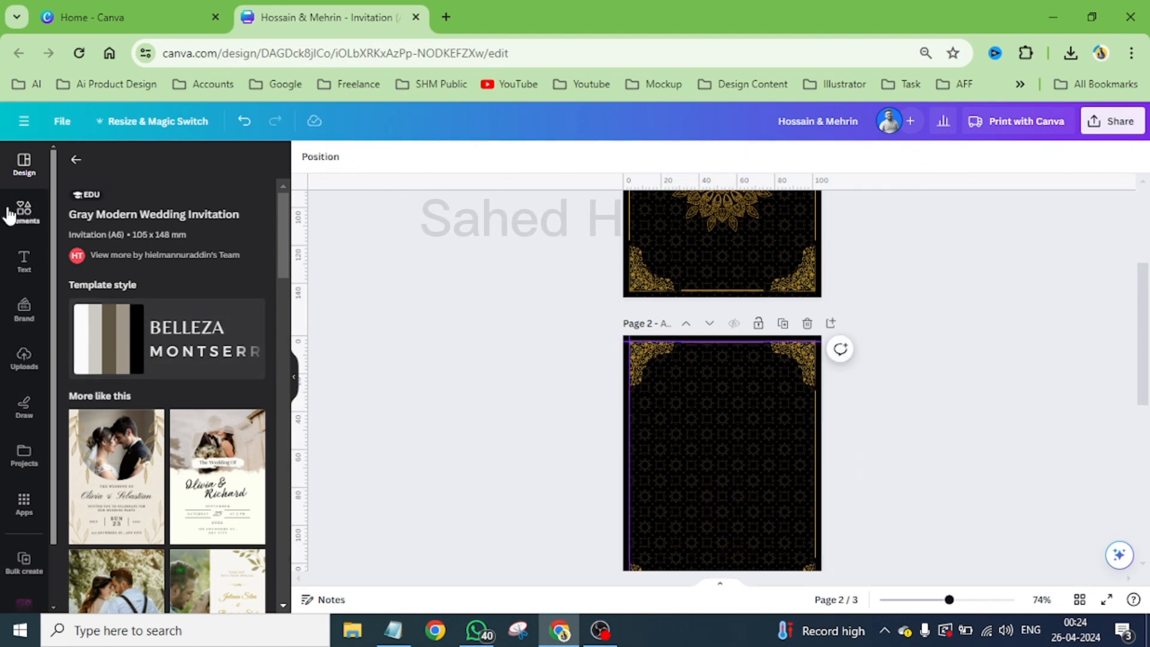
- Add a circular photo frame to page 2, shrink it to about 34 mm and centre it in the upper part
click(21, 214)
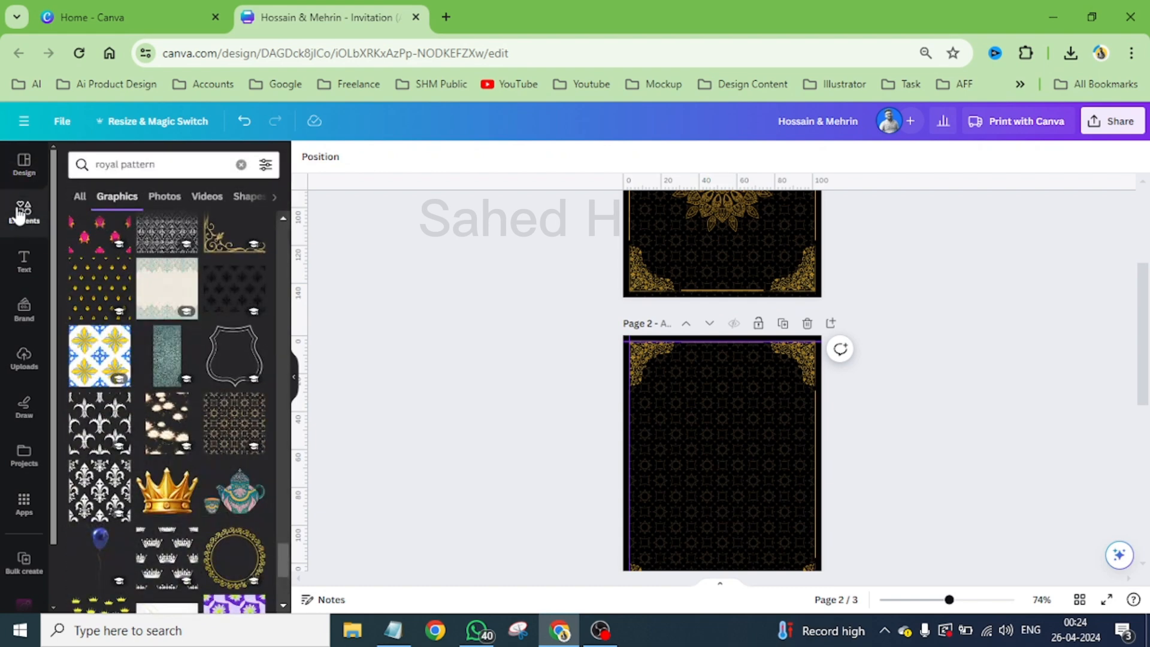
click(240, 164)
scroll(216, 434, down, 10)
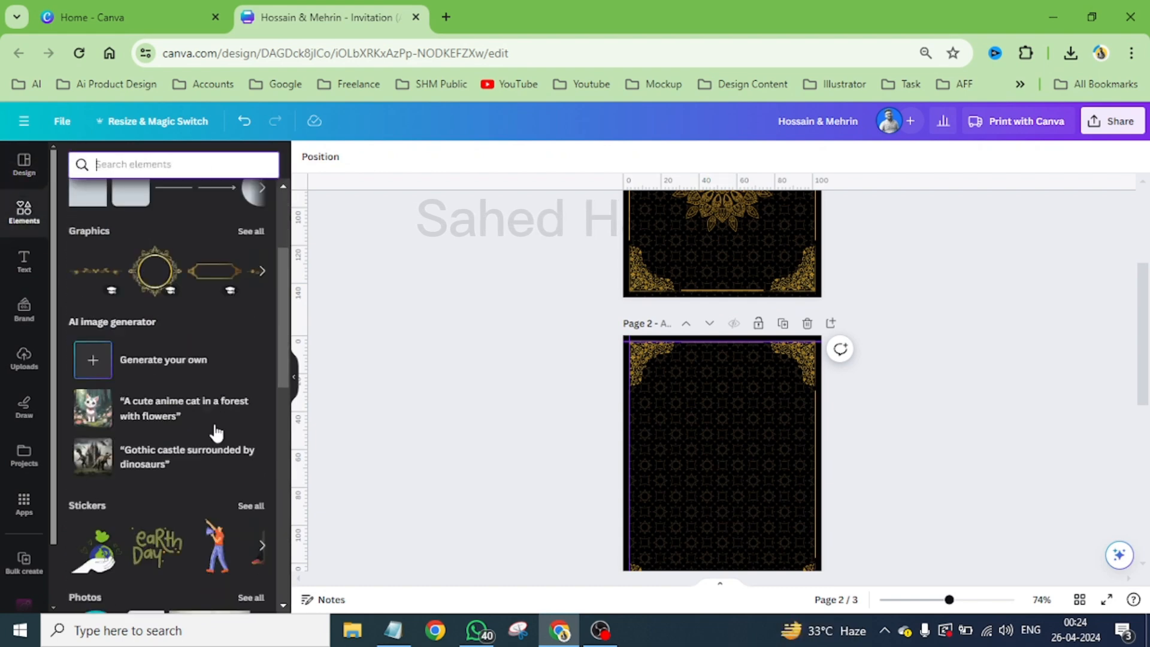
scroll(216, 433, down, 3)
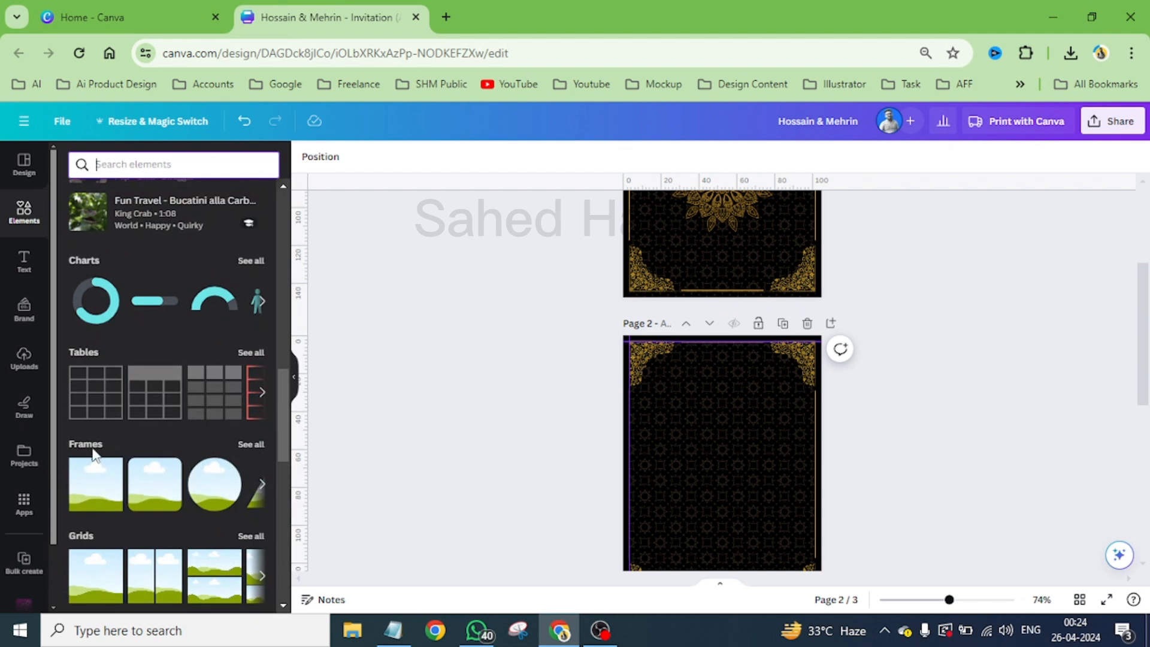
click(210, 482)
scroll(775, 255, down, 3)
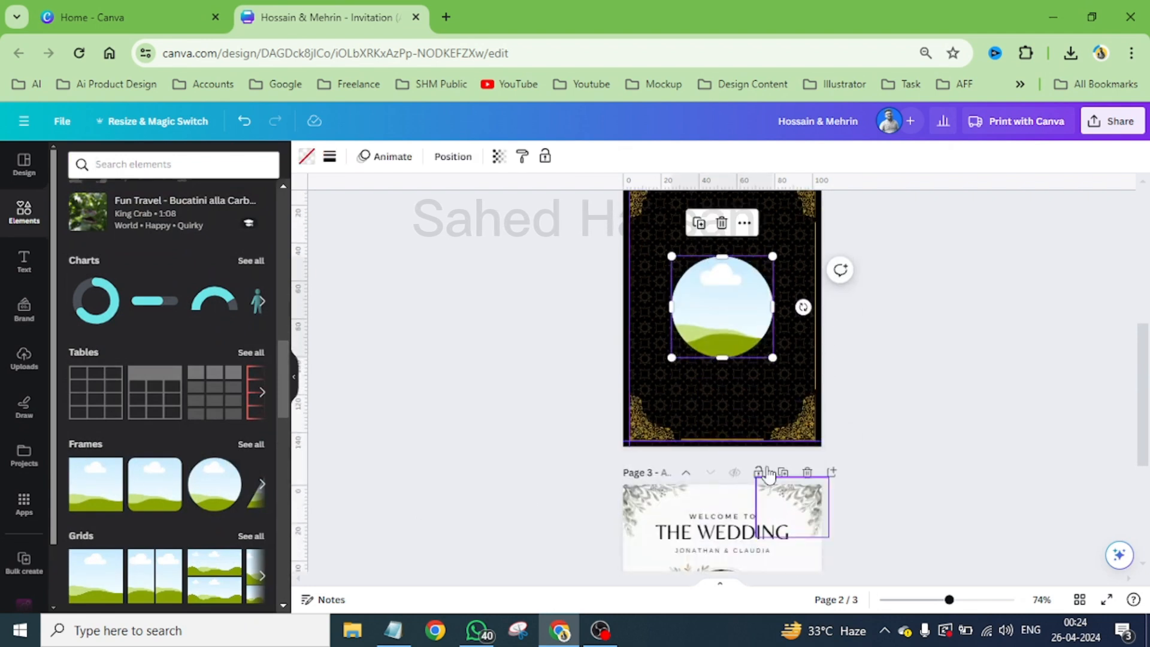
drag(775, 255, 727, 260)
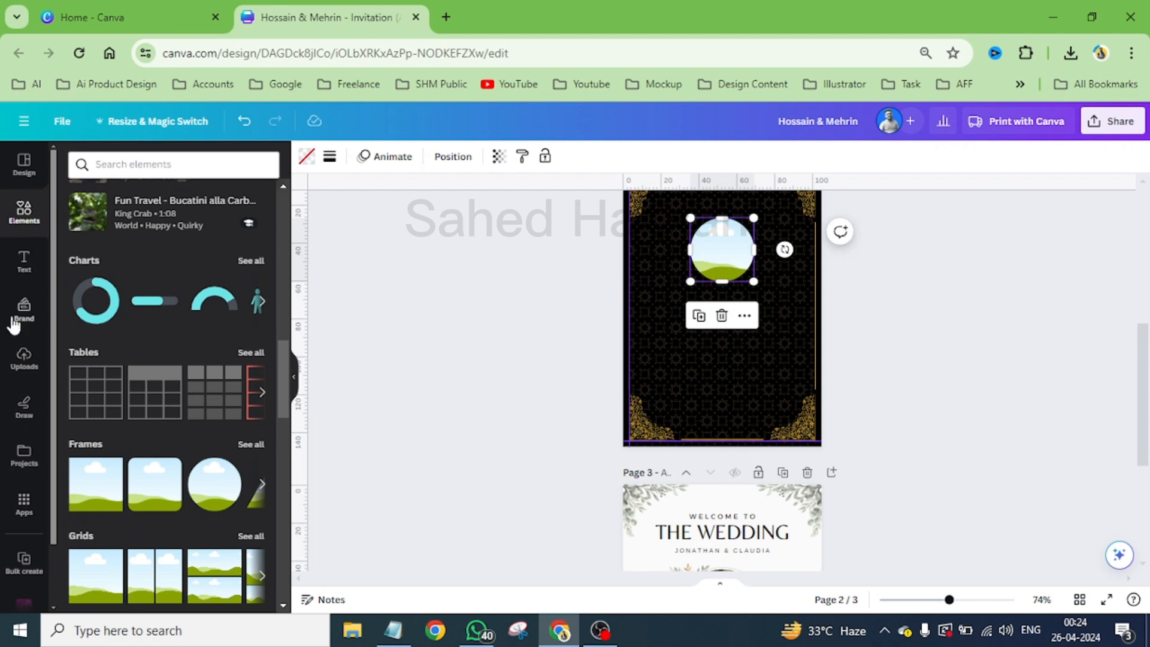
- Search the graphics for mandala, insert the round mandala with an open centre on page 2, and colour it gold #cc9933
click(131, 171)
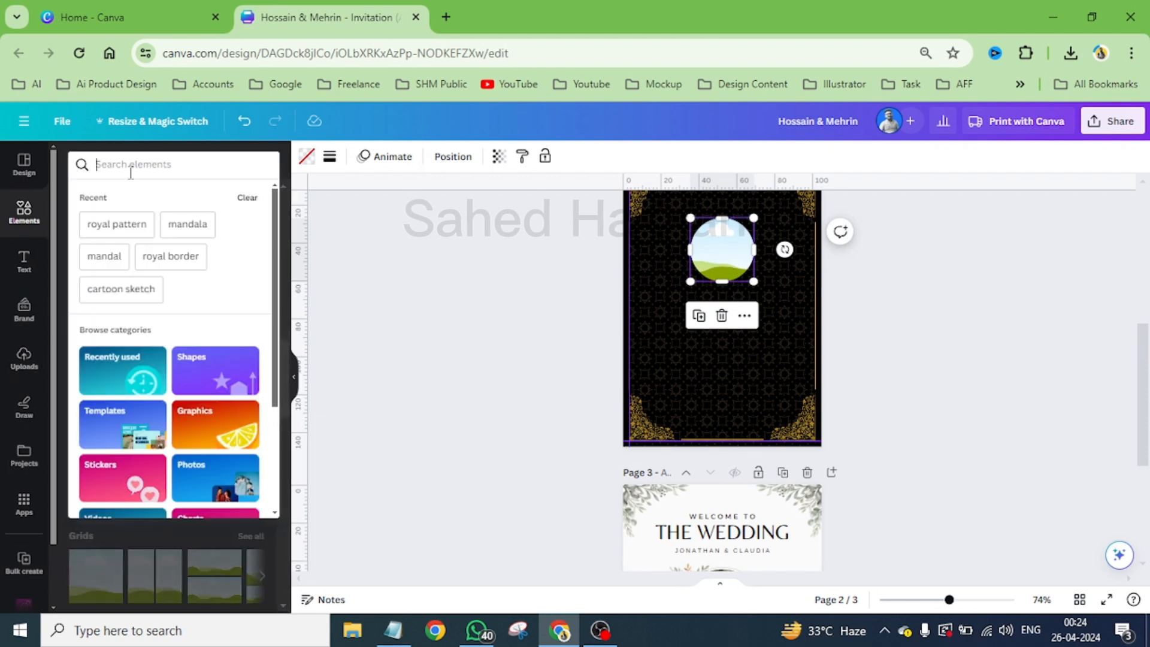
click(190, 230)
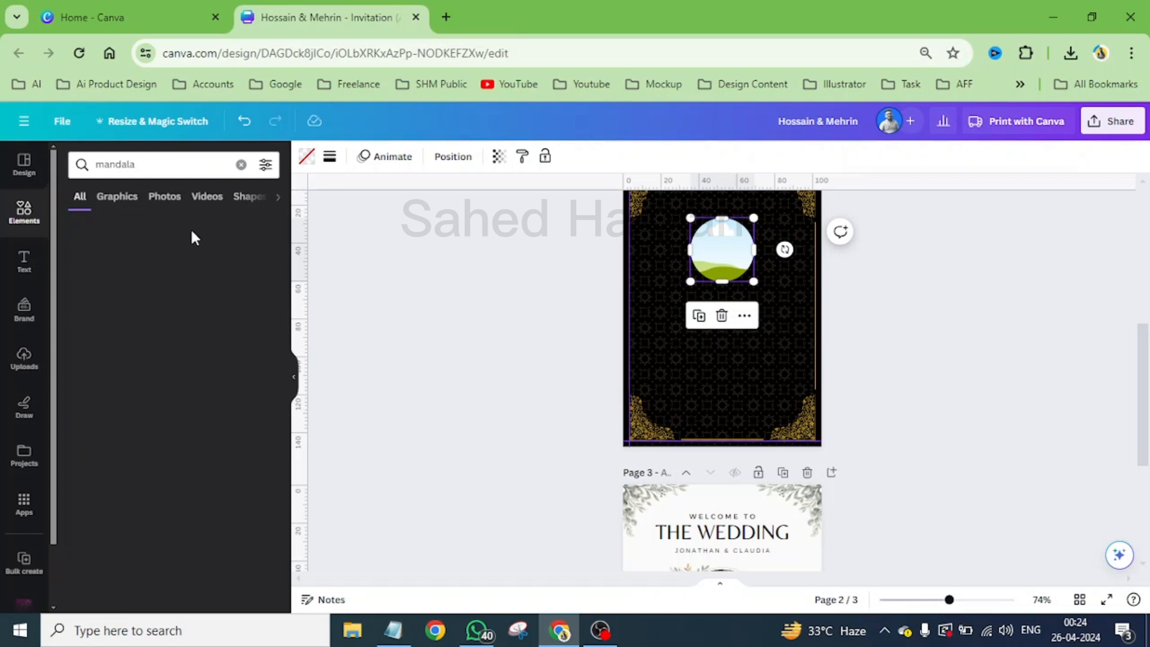
click(116, 197)
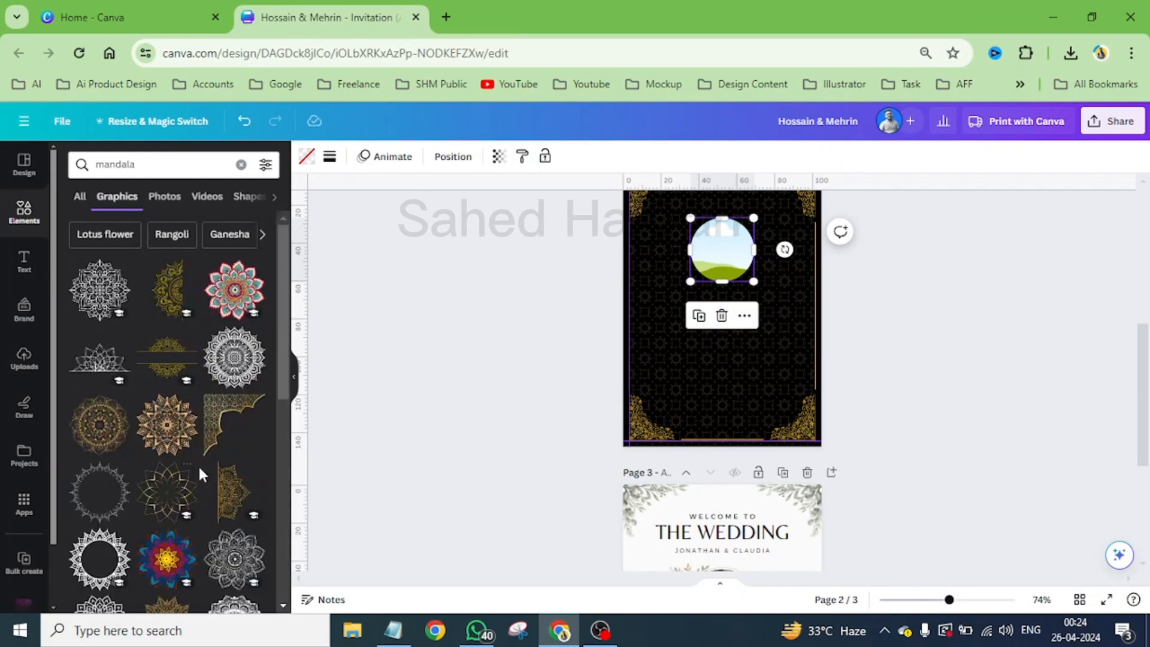
scroll(179, 455, down, 2)
scroll(178, 456, down, 1)
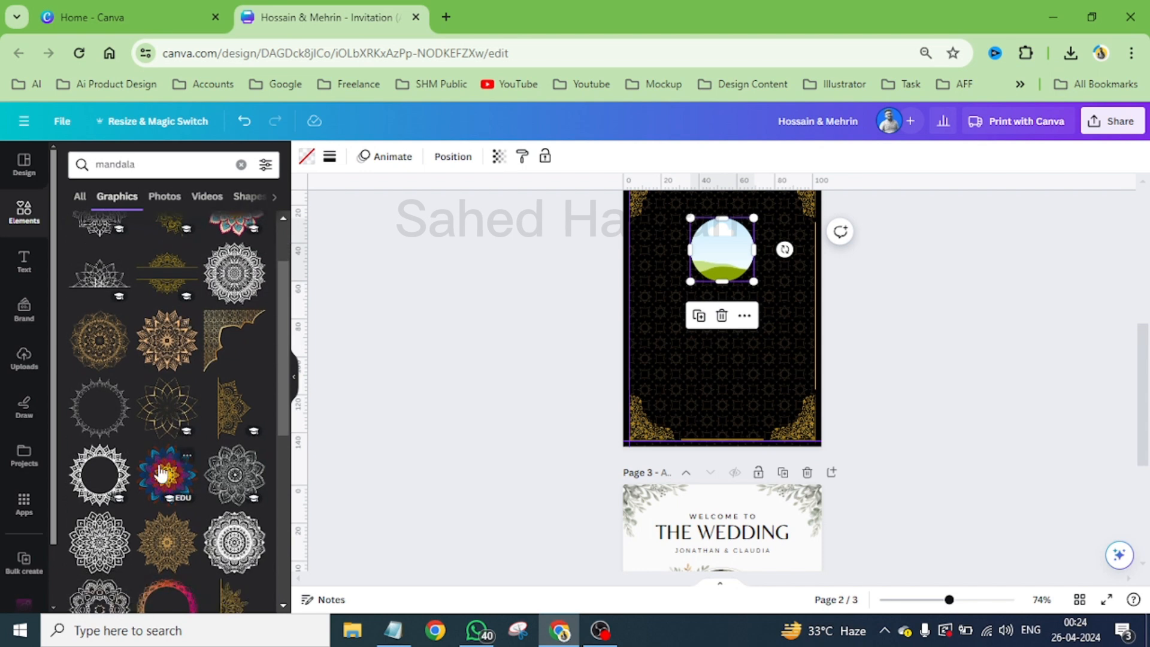
click(87, 475)
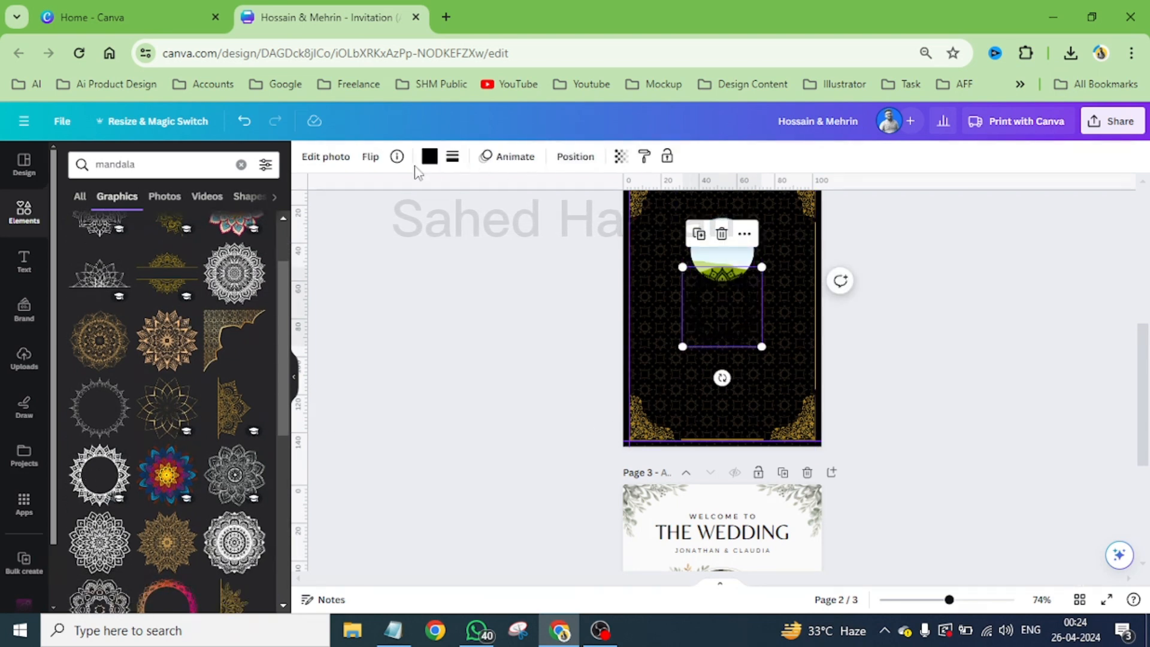
mouse_move(750, 316)
mouse_down()
mouse_move(753, 267)
mouse_move(755, 336)
mouse_up()
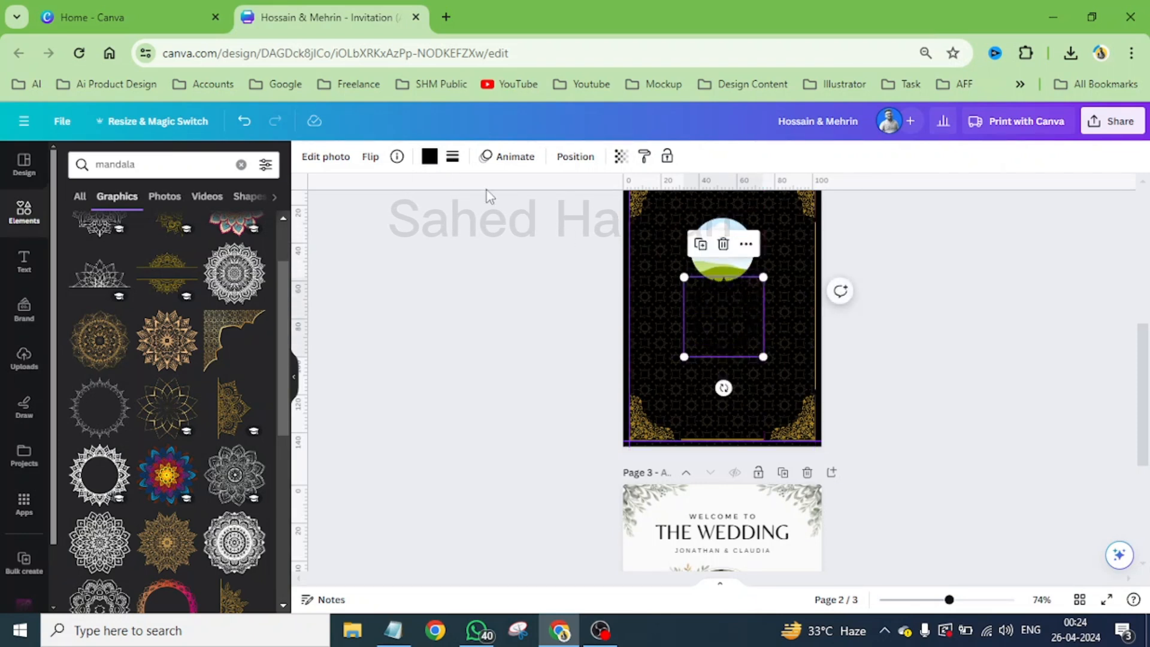
click(429, 157)
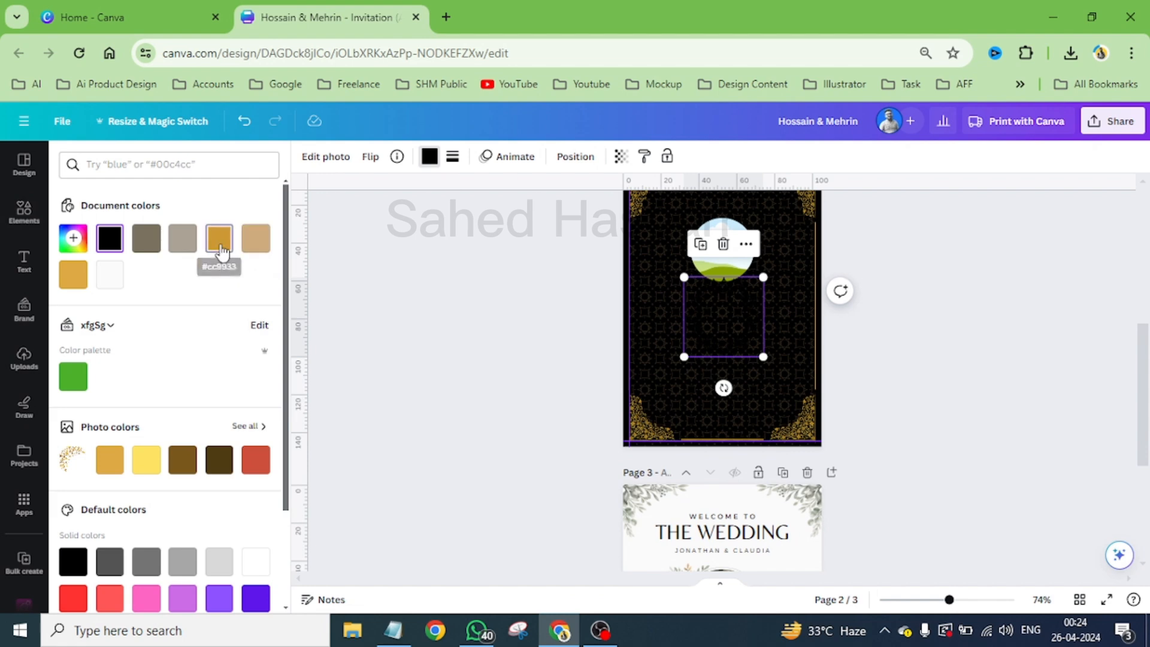
click(220, 247)
- Centre the gold mandala ring on the circular frame and enlarge it to about 50 mm
scroll(775, 320, up, 2)
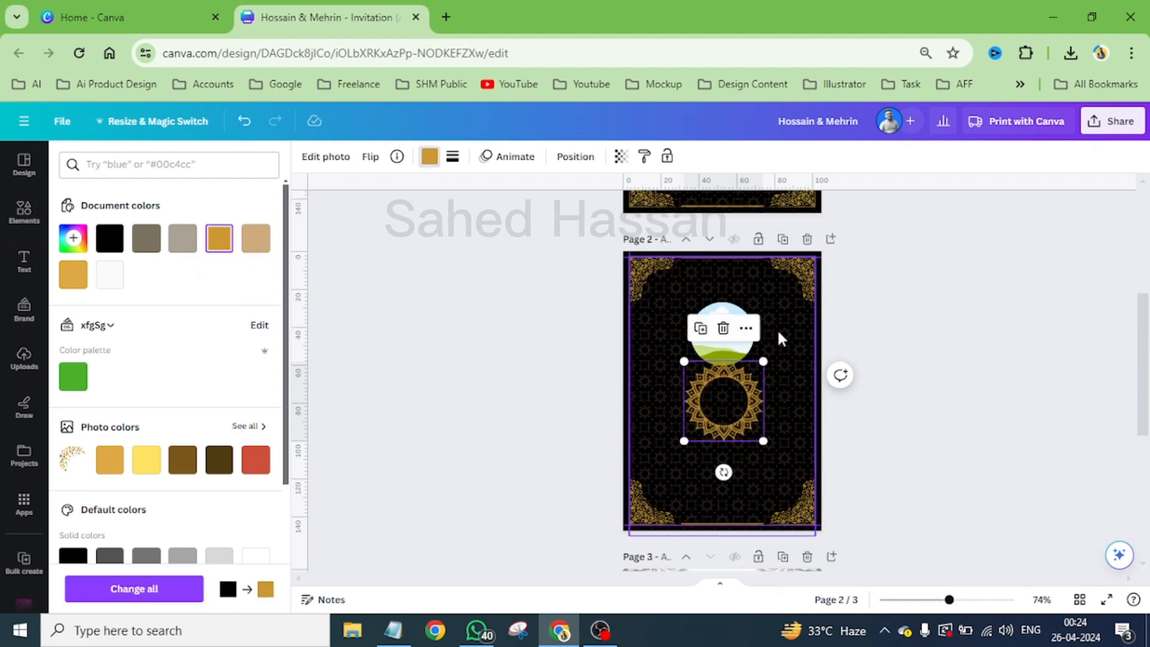
scroll(778, 328, up, 5)
drag(773, 436, 770, 315)
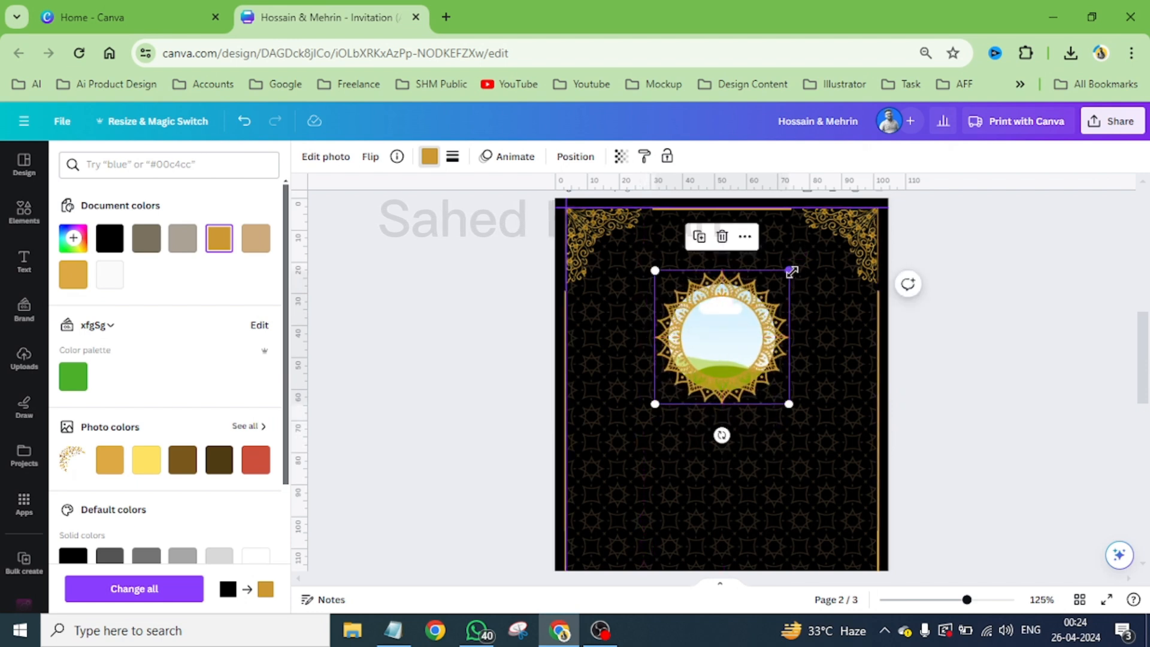
drag(792, 271, 801, 257)
- Send the mandala ring to the back and bring it one layer forward, keeping it behind the circular frame
click(575, 157)
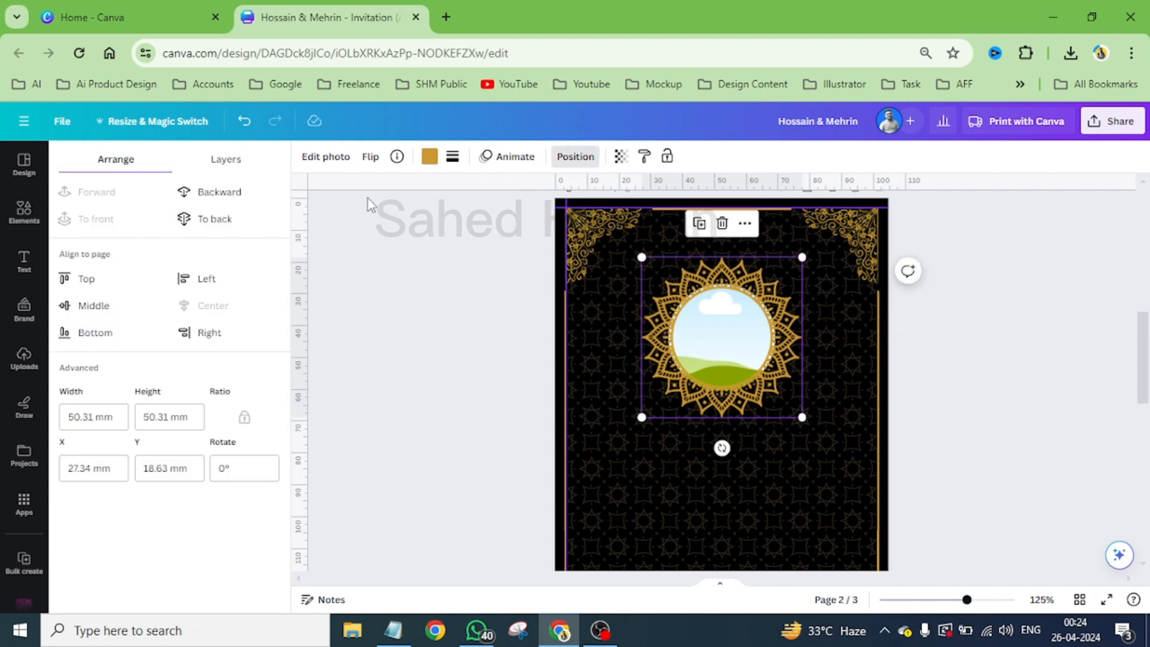
click(207, 219)
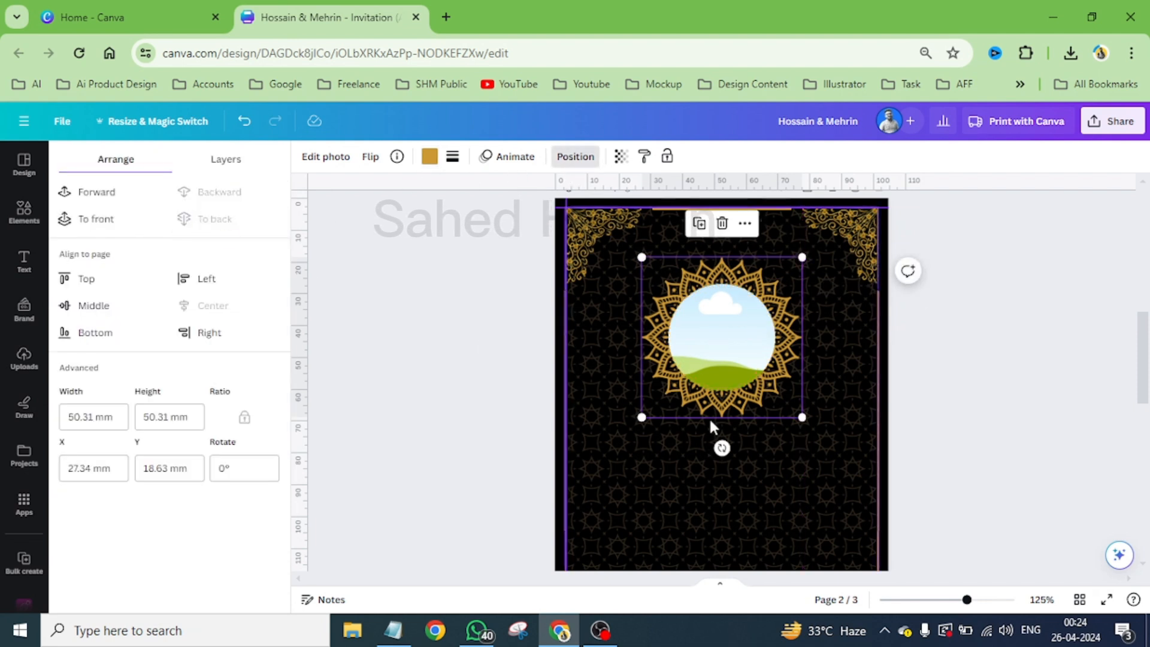
click(102, 194)
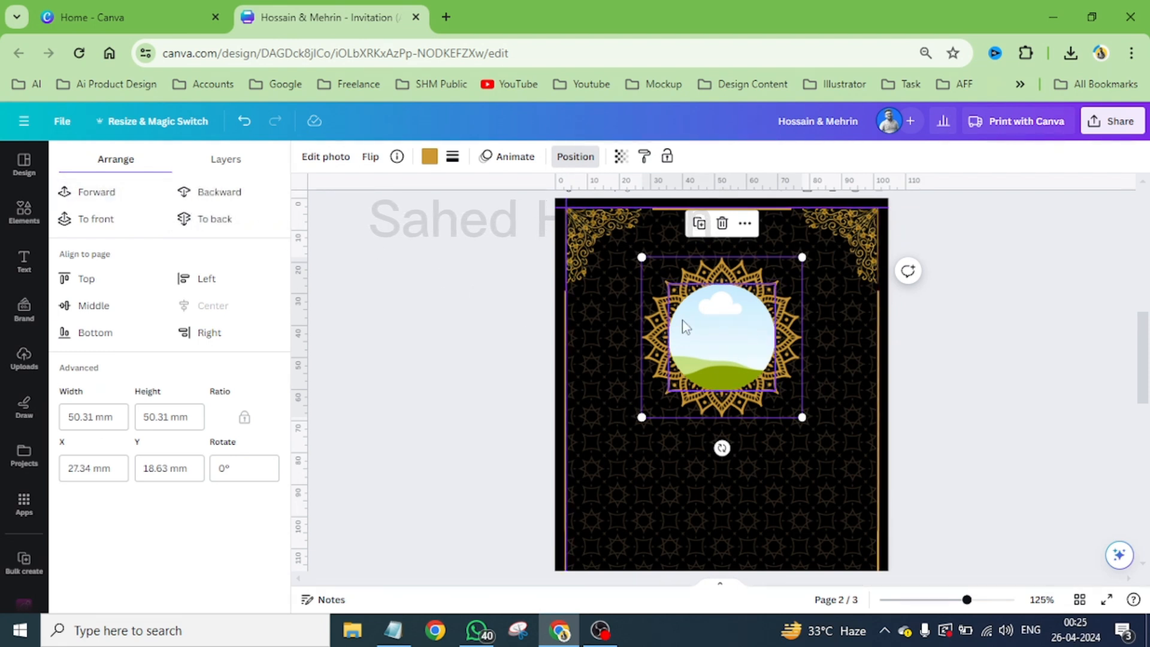
- Upload the wedding couple photo Ethnic-Punjabi-wedding-couple-photography.jpg from the Downloads folder into the design's uploads
click(714, 329)
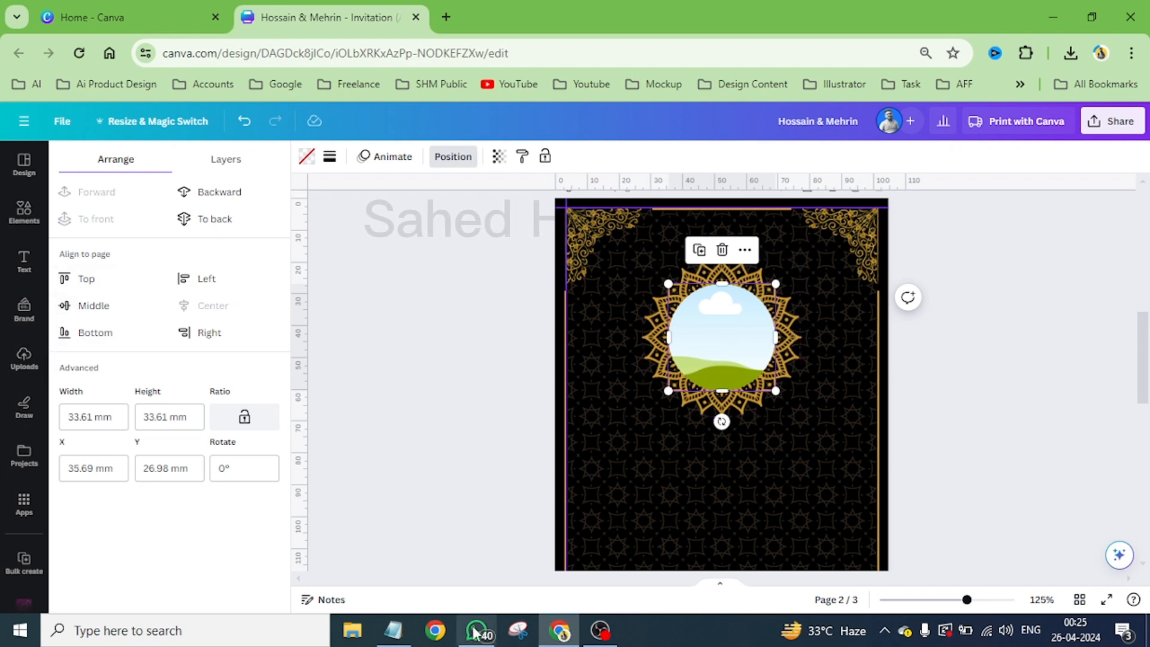
click(356, 630)
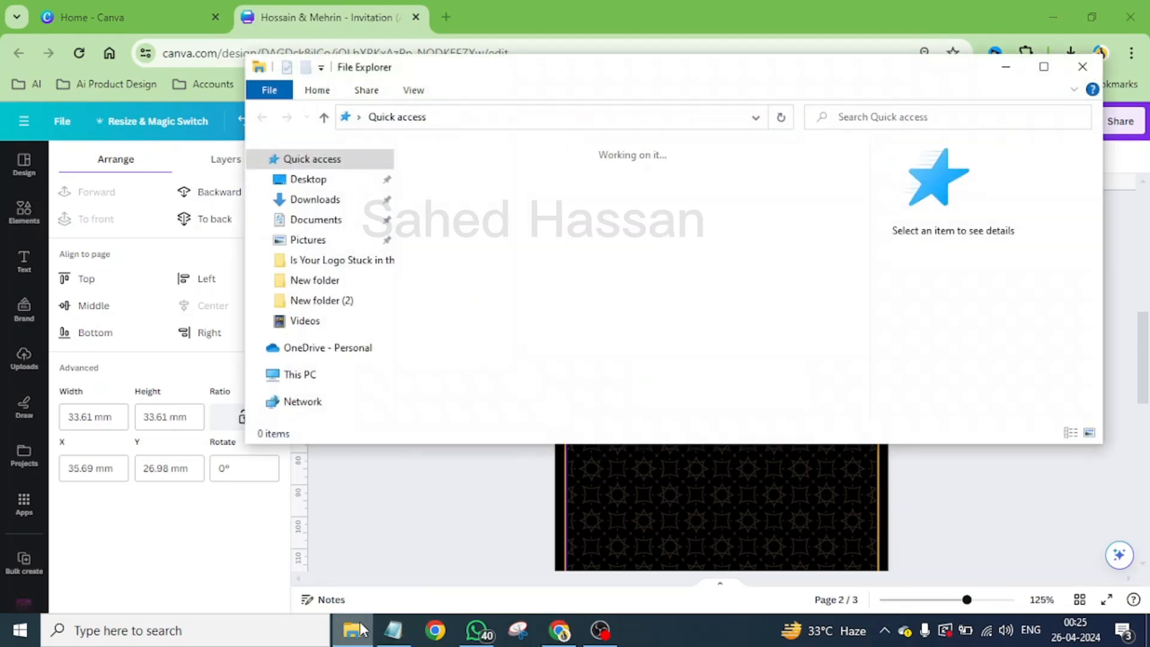
click(316, 201)
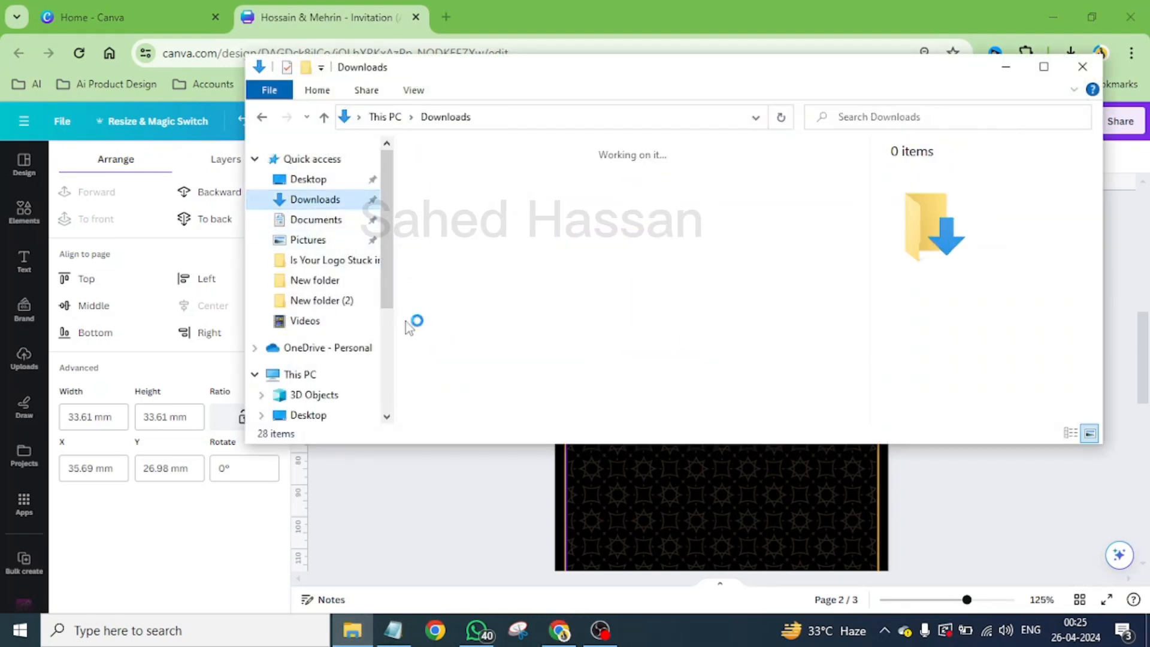
click(430, 216)
drag(430, 215, 190, 372)
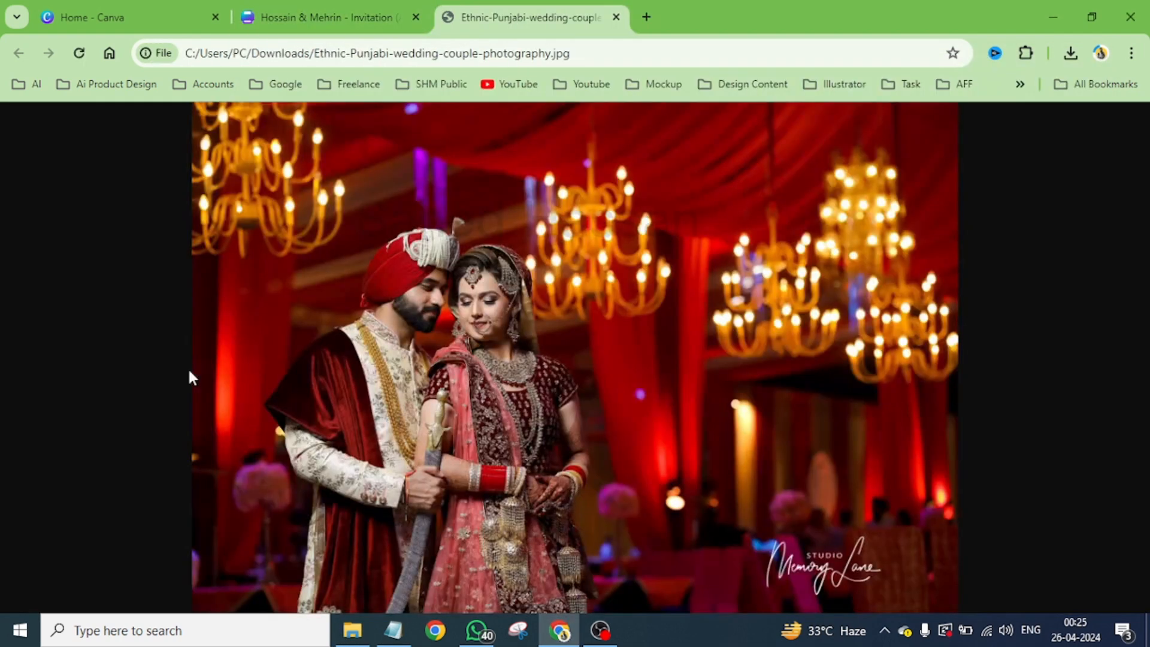
click(616, 18)
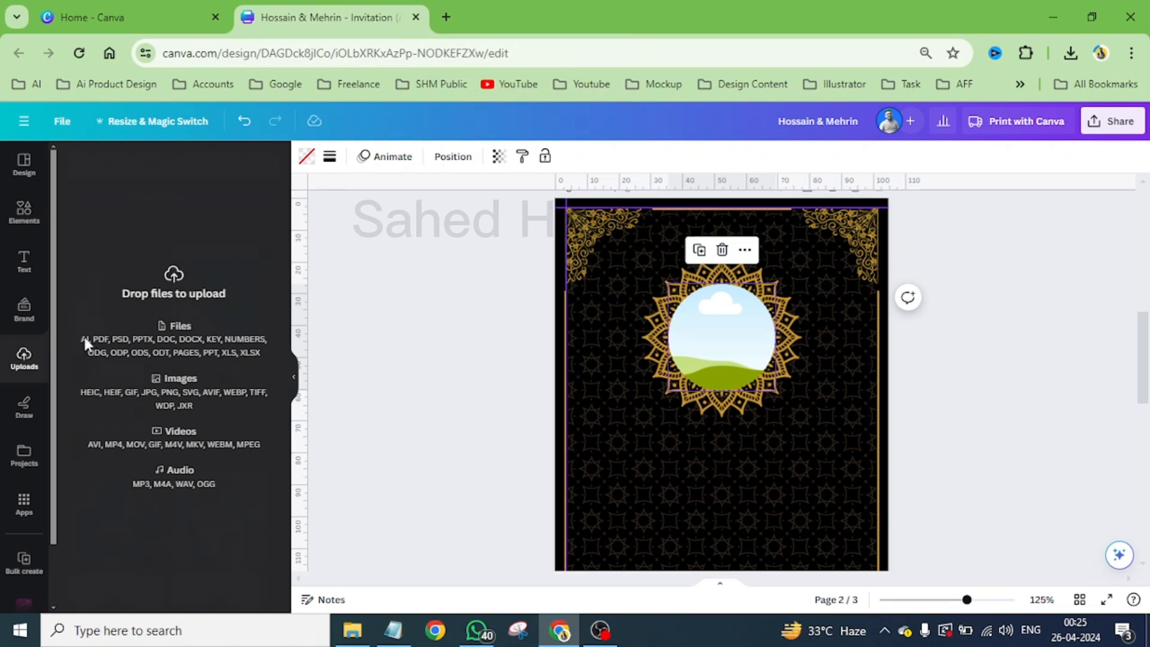
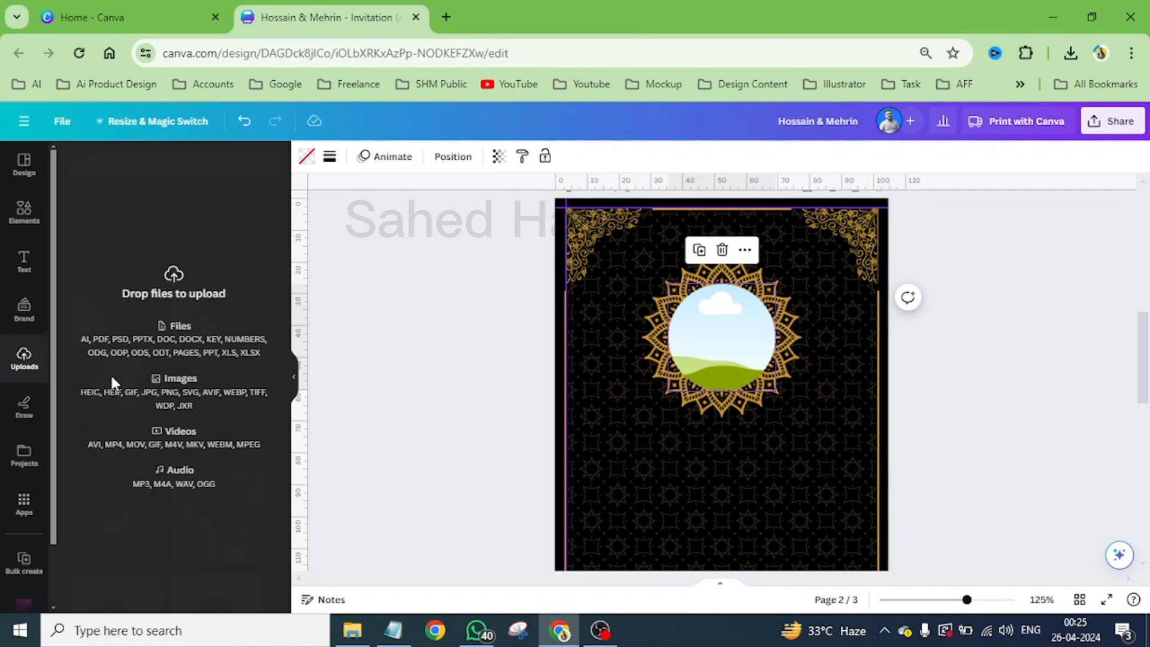
- Upload Ethnic-Punjabi-wedding-couple-photography.jpg from the Downloads folder, add it to page 2 and drop it into the circular frame
click(352, 630)
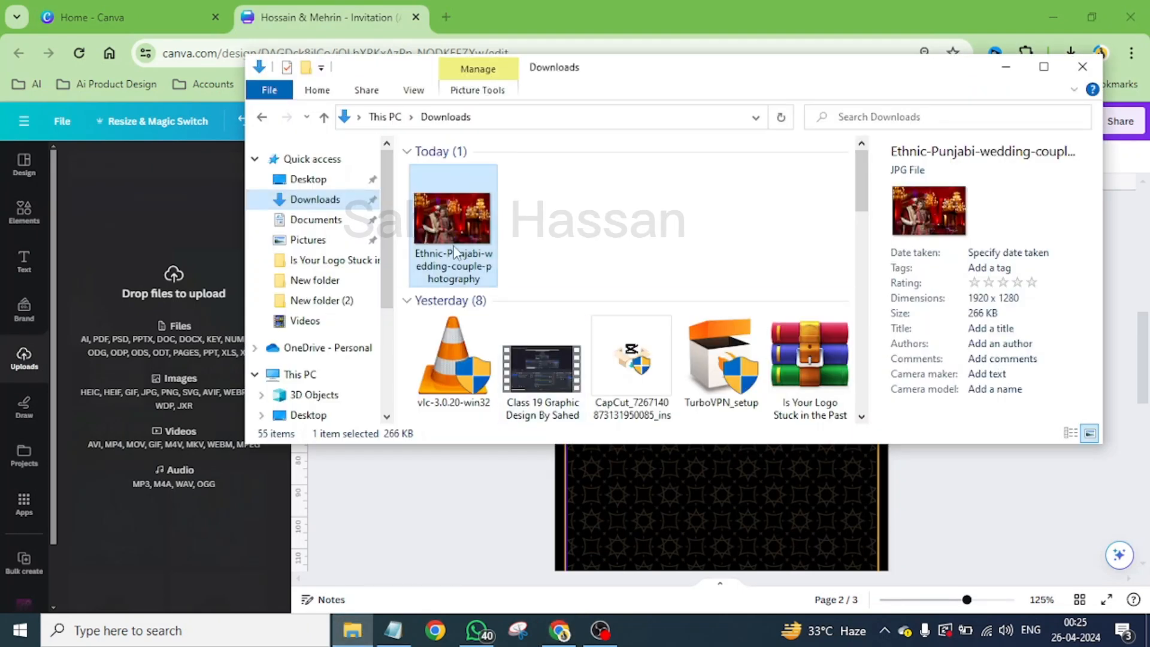
drag(453, 230, 173, 350)
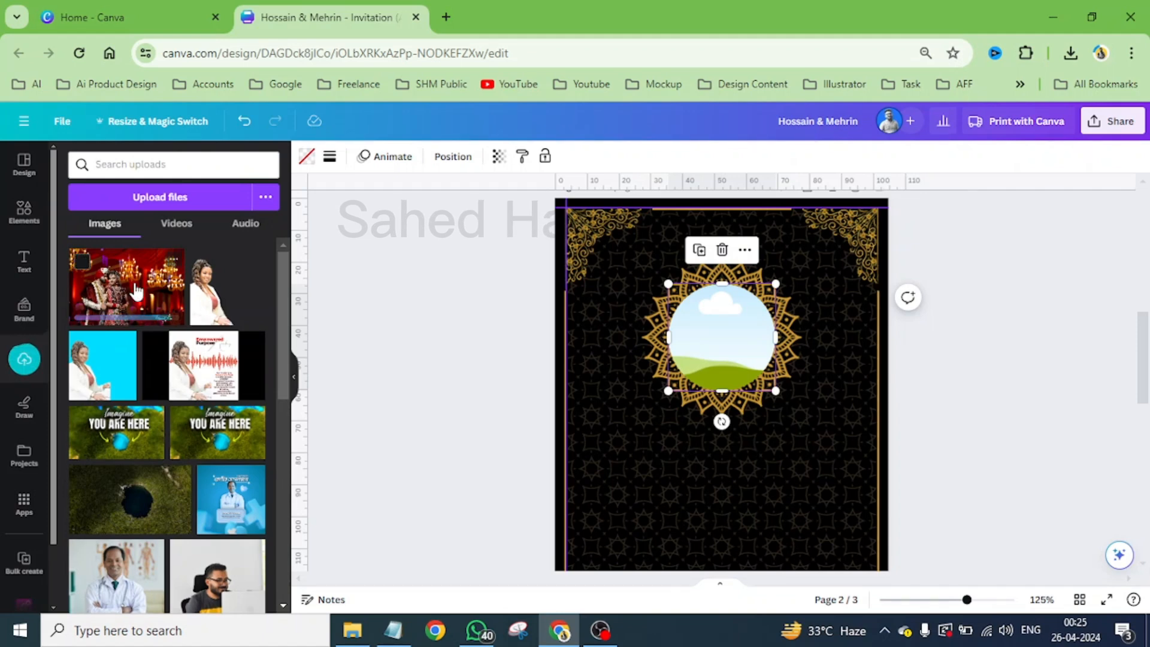
click(114, 292)
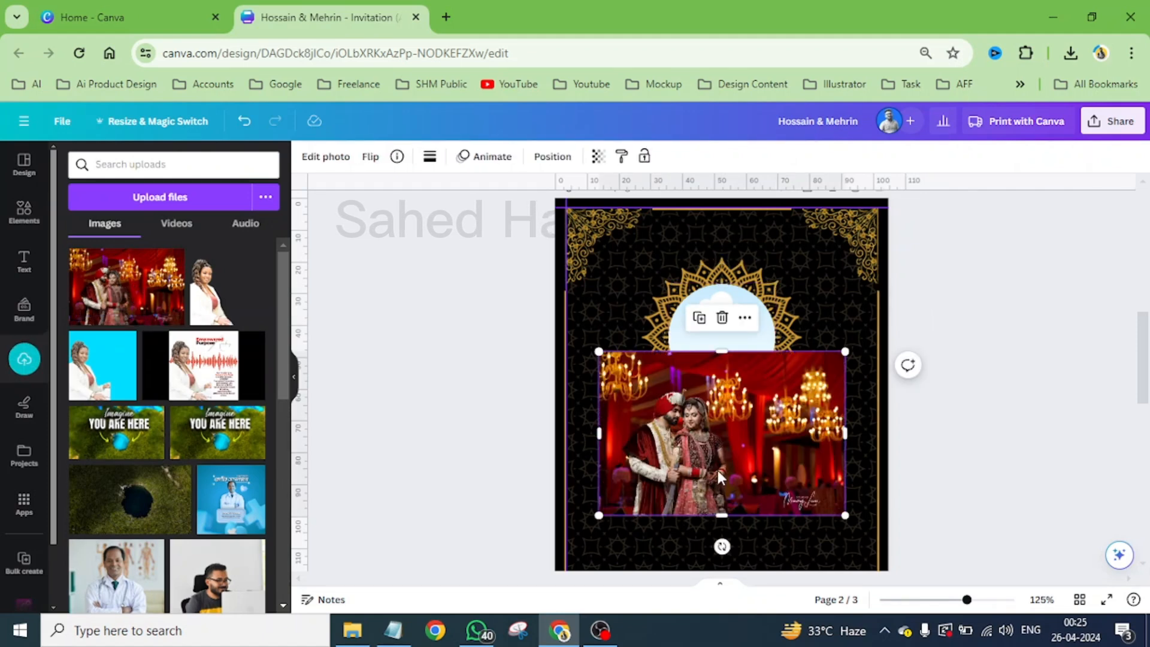
drag(717, 468, 743, 355)
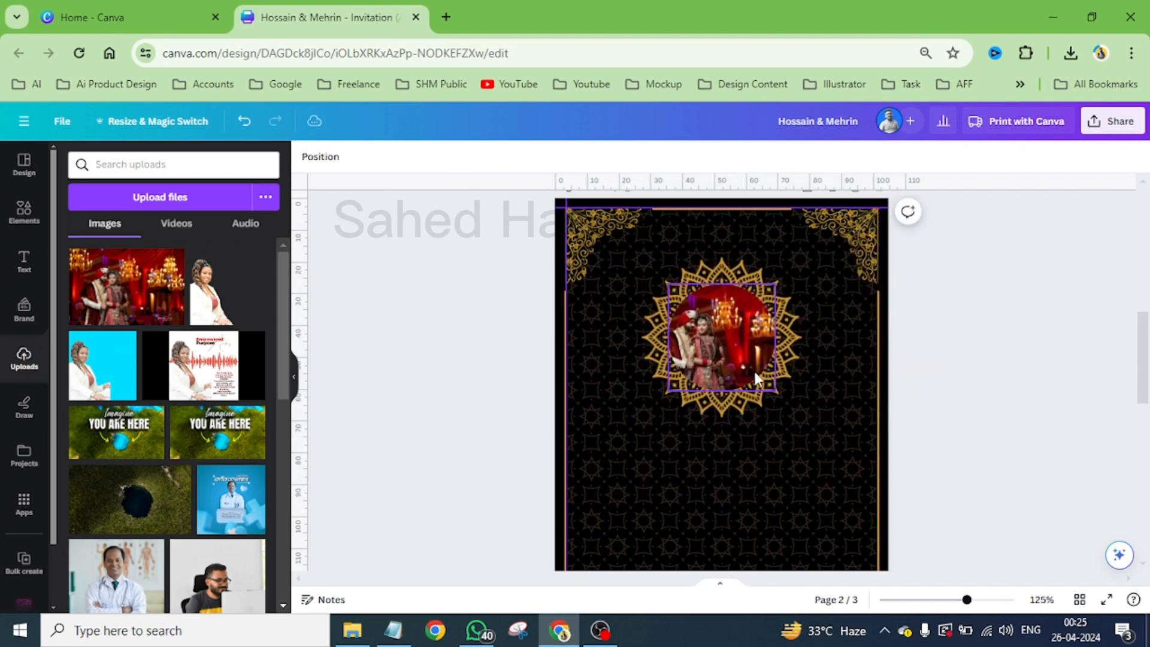
- Enlarge the photo inside the circular frame and reposition it so the couple fills the circle, then apply the crop
double_click(728, 350)
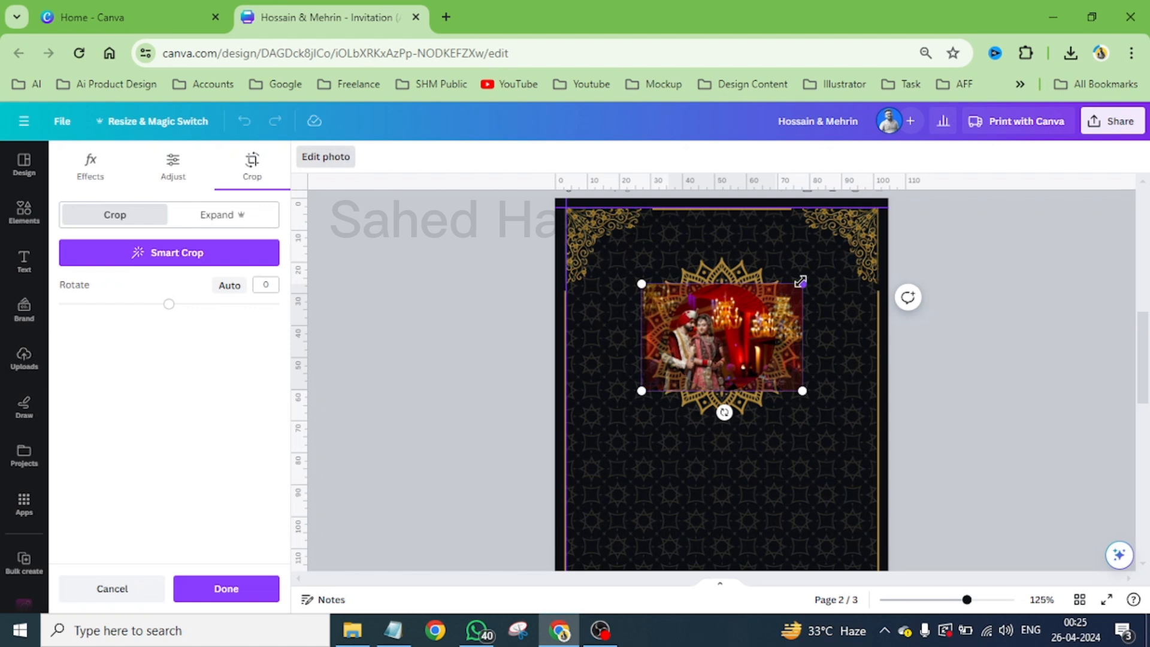
drag(804, 283, 919, 249)
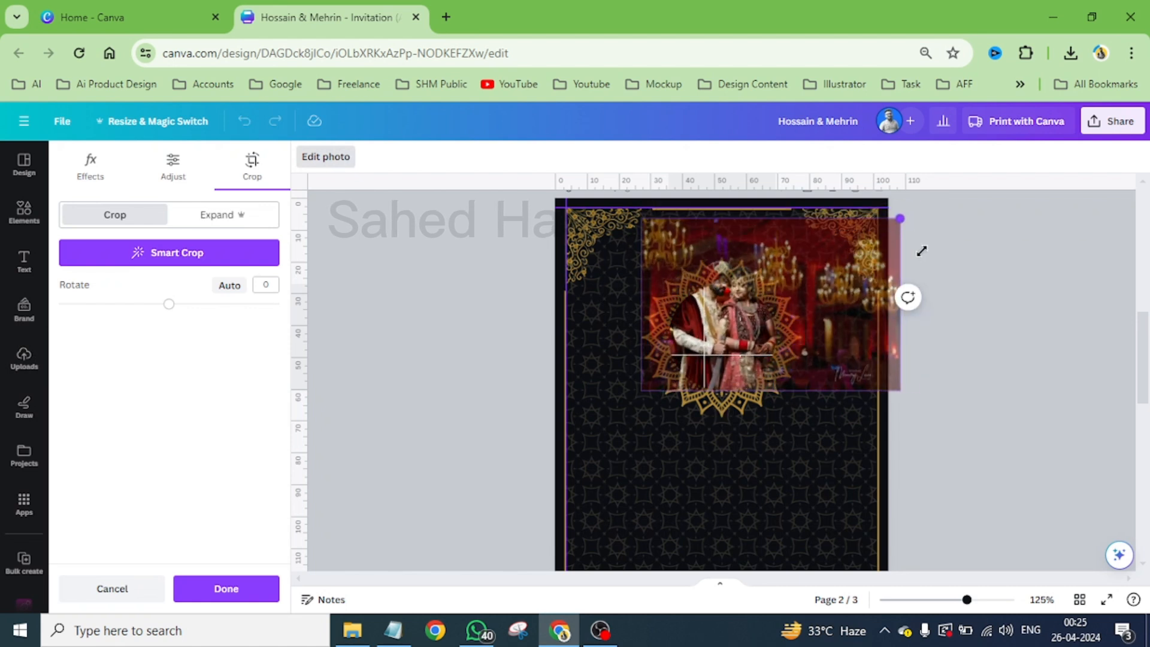
drag(821, 247, 805, 281)
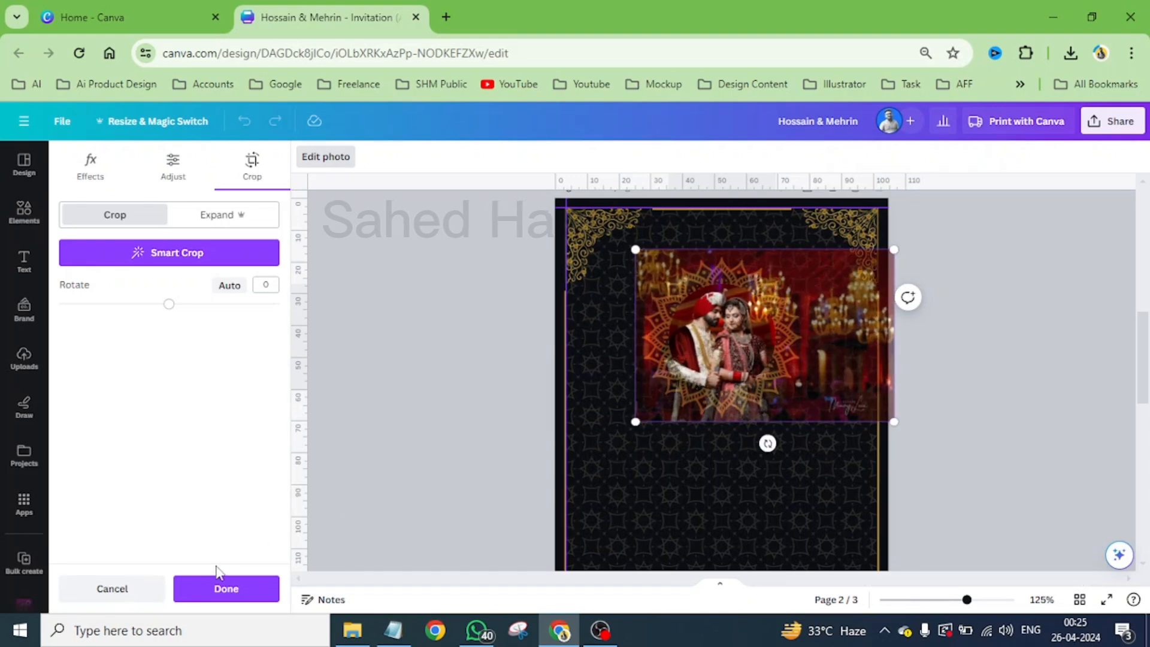
click(221, 588)
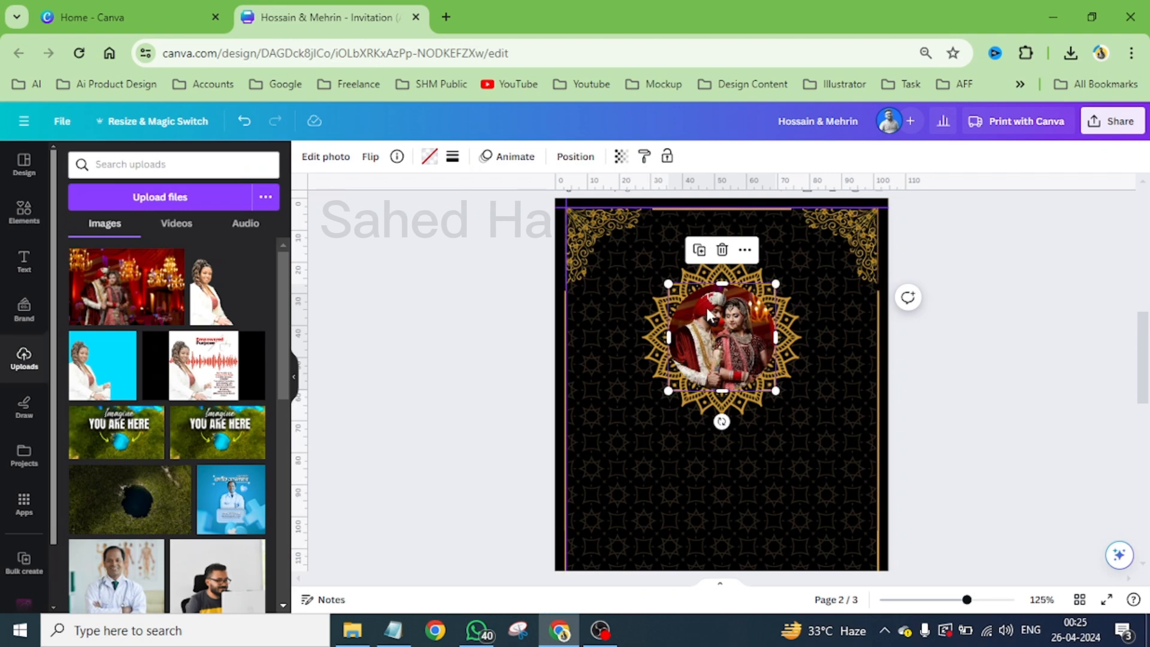
- Add a gold circle shape on page 2, centre it over the couple photo and enlarge it to about 37 mm
scroll(705, 305, up, 6)
scroll(708, 314, up, 2)
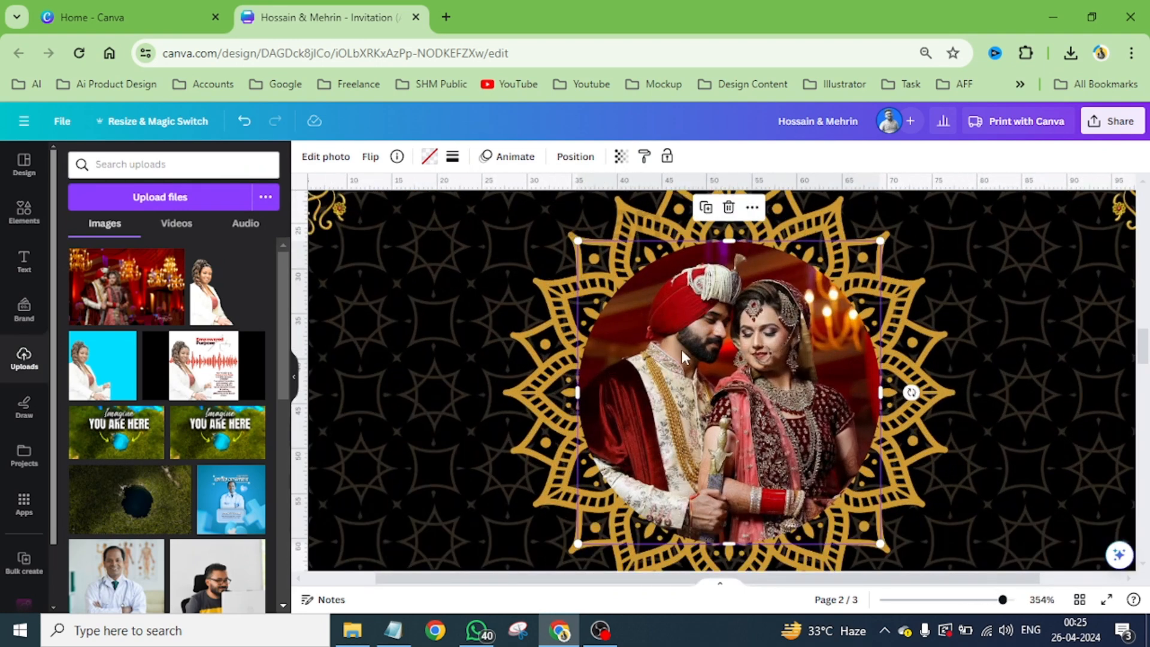
scroll(743, 334, down, 2)
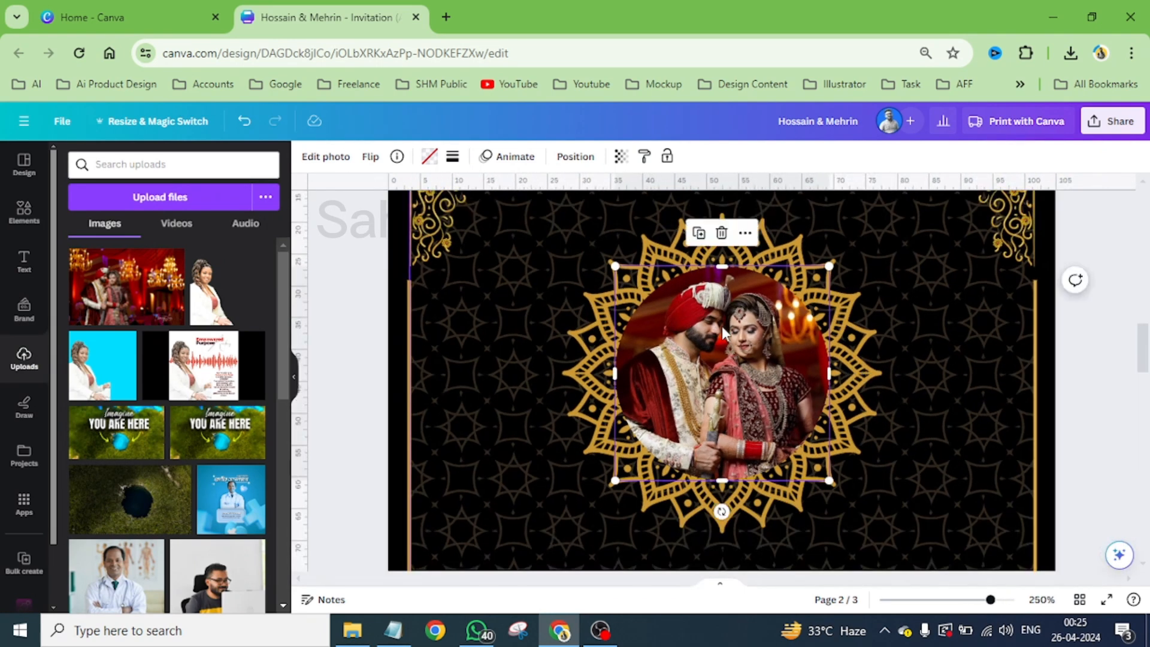
scroll(721, 326, down, 1)
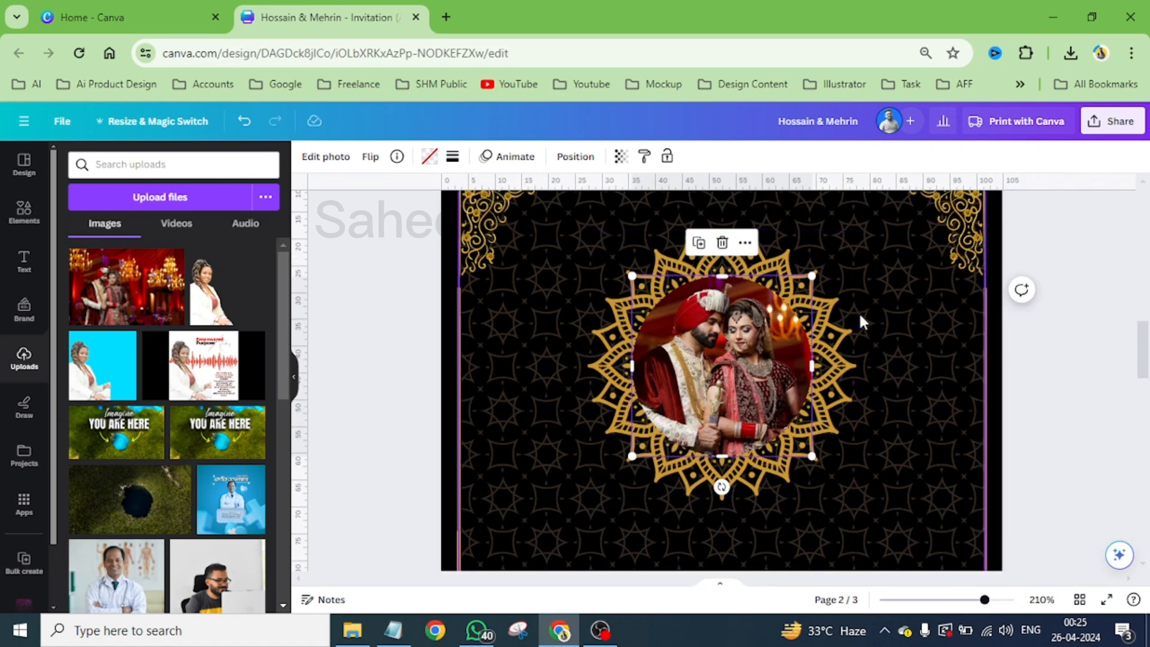
click(774, 307)
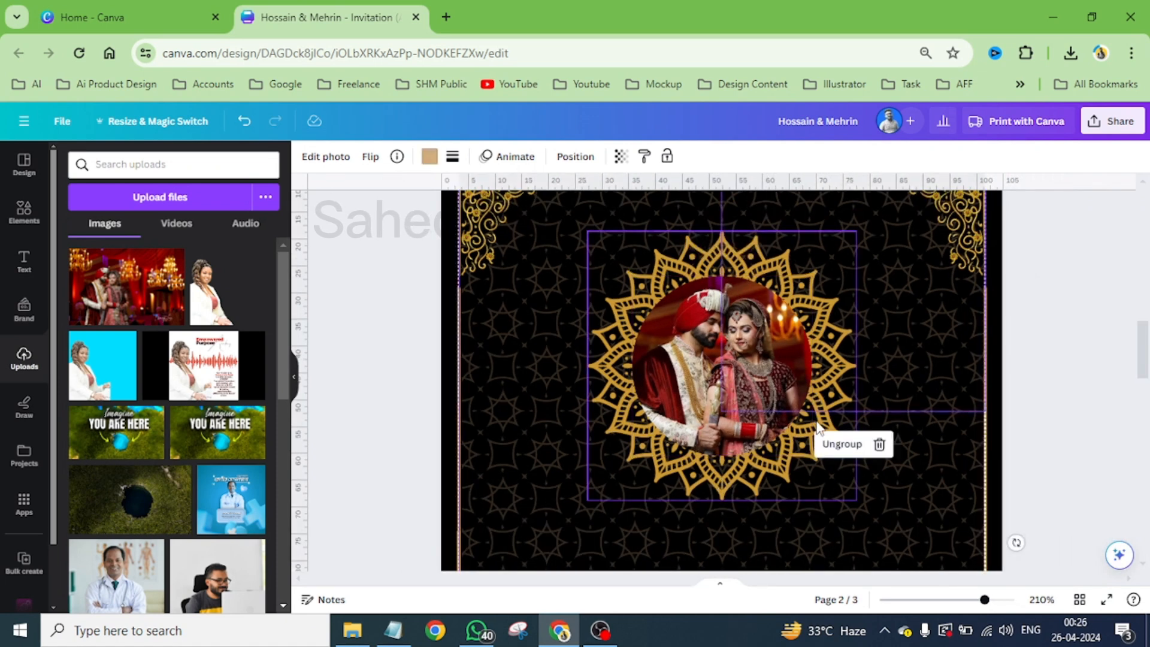
click(660, 488)
key(c)
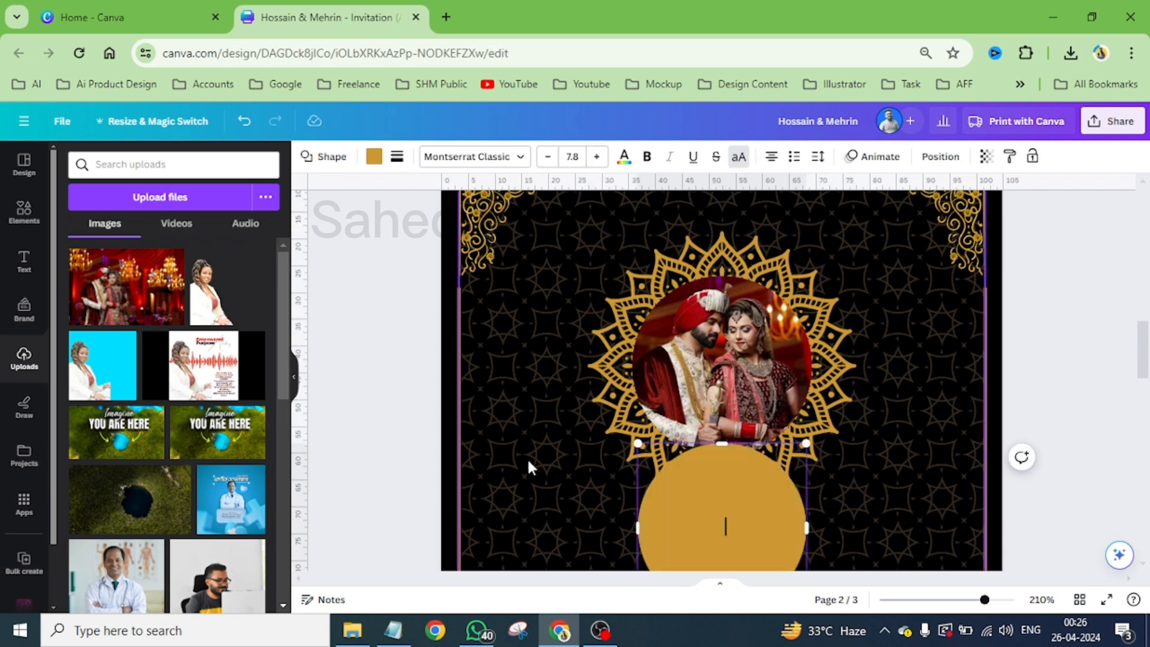
click(548, 421)
drag(745, 530, 756, 361)
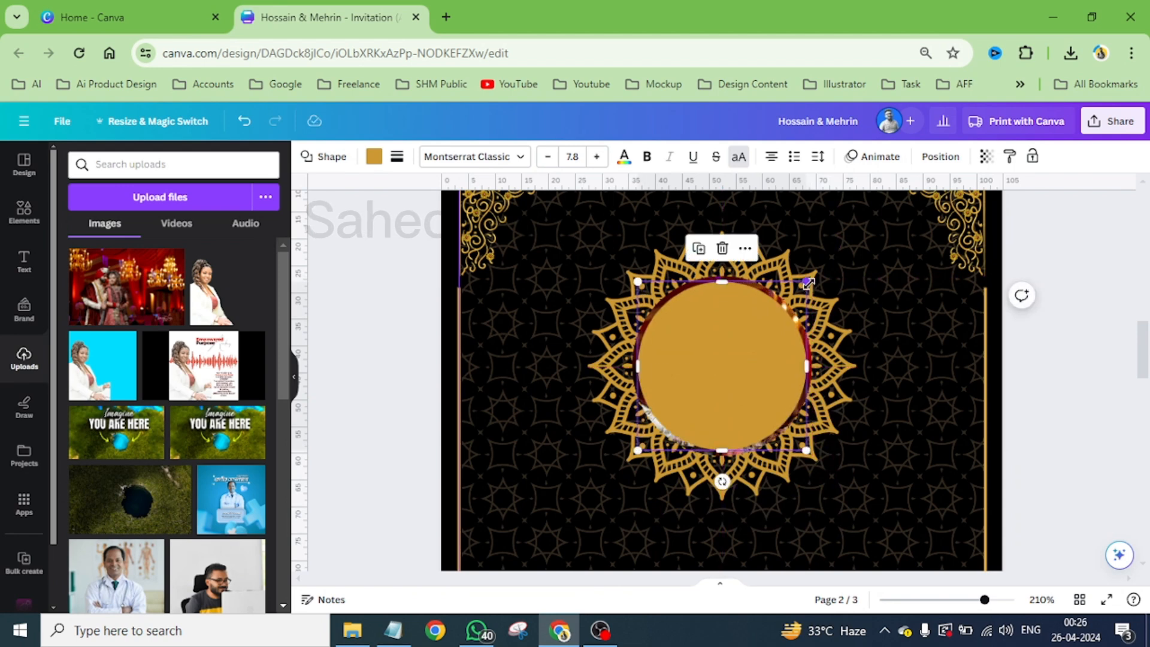
drag(808, 287, 819, 264)
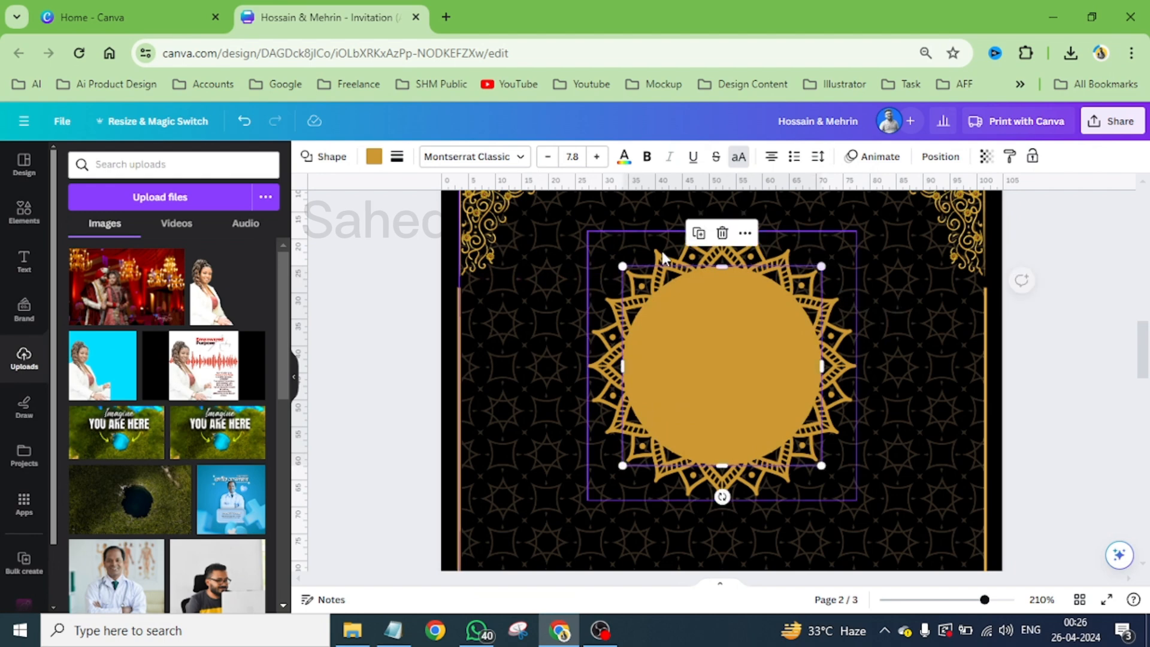
- Move the gold circle one layer backward so it sits behind the couple photo as a border
click(939, 157)
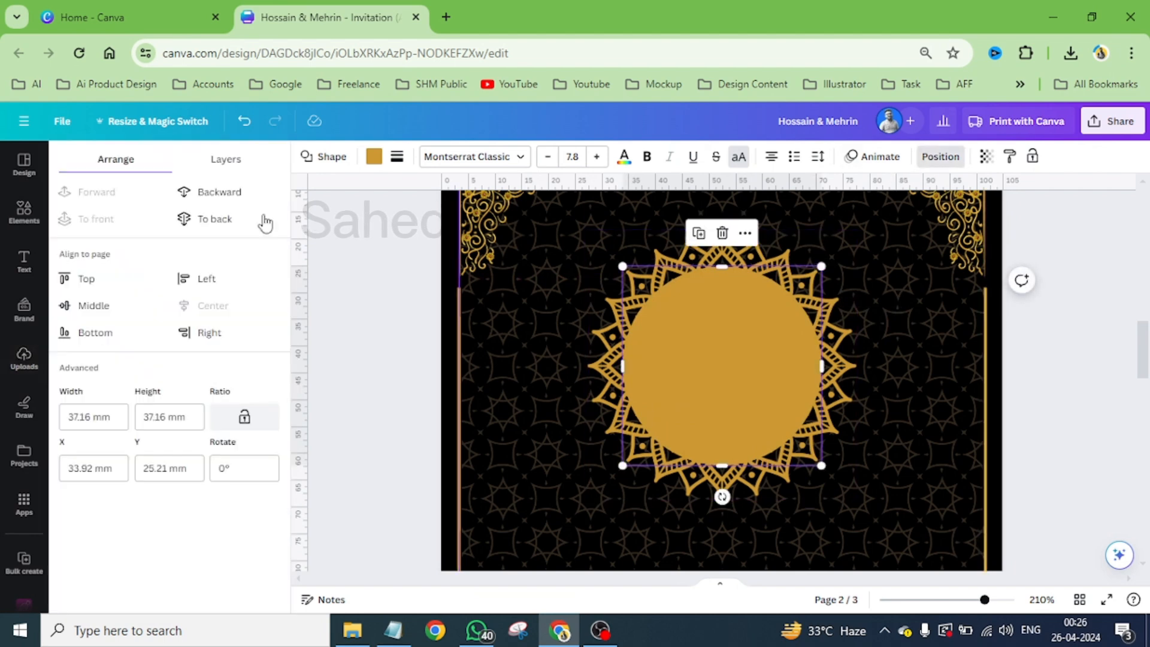
click(206, 192)
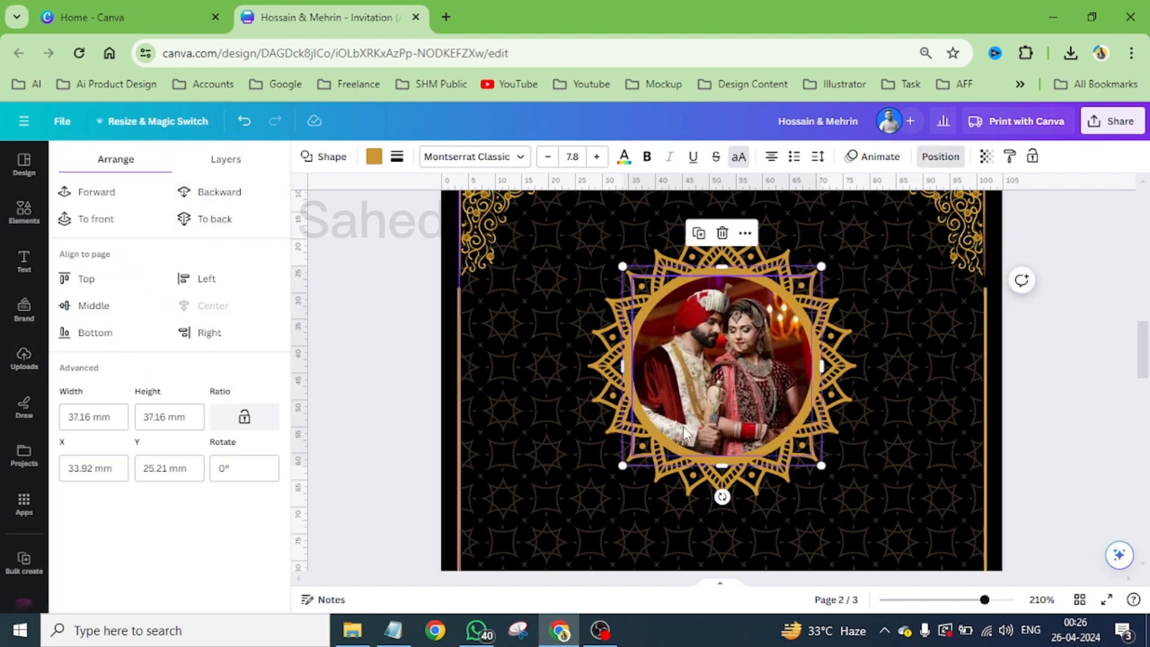
scroll(620, 453, down, 5)
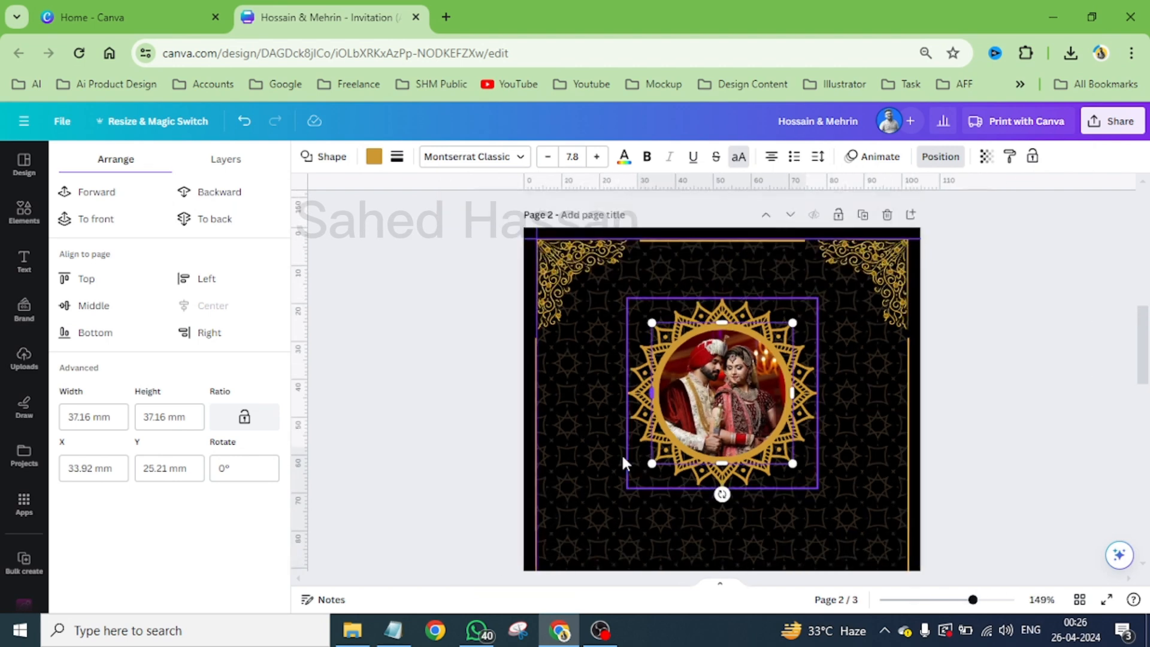
- Replace the mandala ring around the photo with the thin scalloped open-centre mandala from the mandala graphics, placed over the photo
click(696, 325)
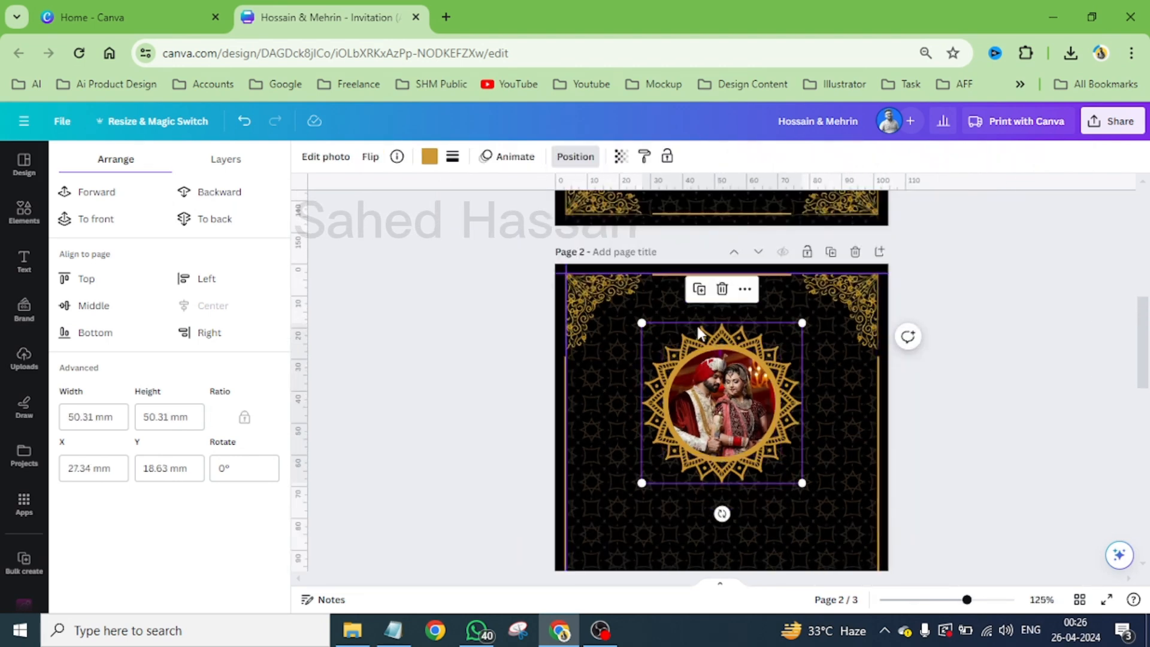
click(723, 290)
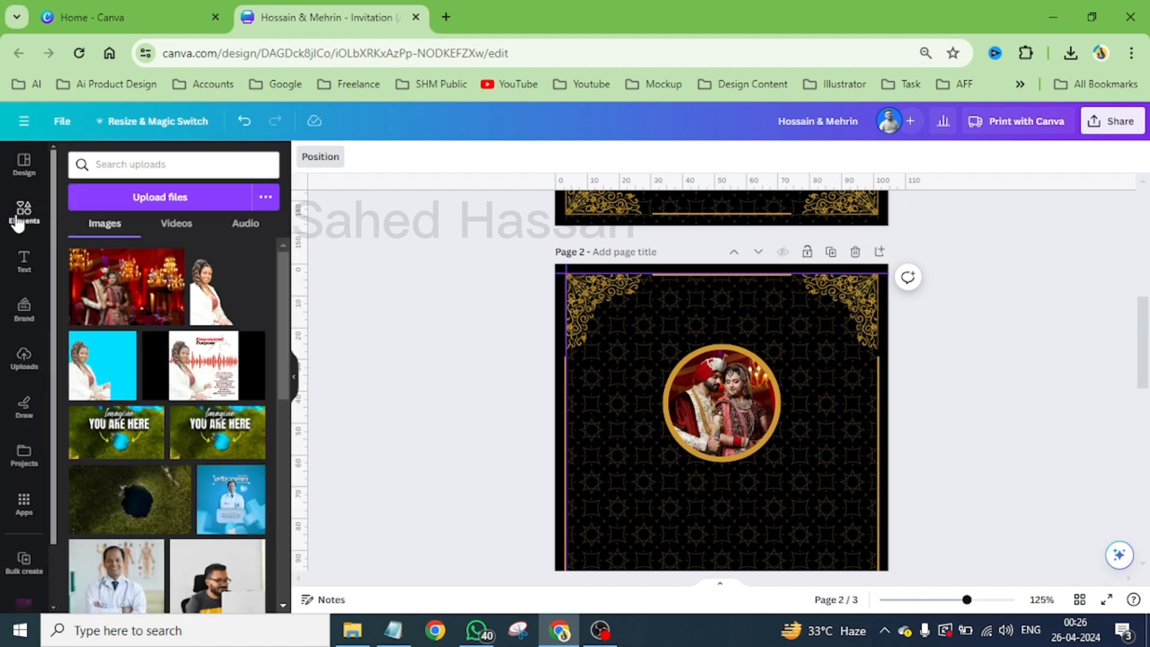
click(18, 222)
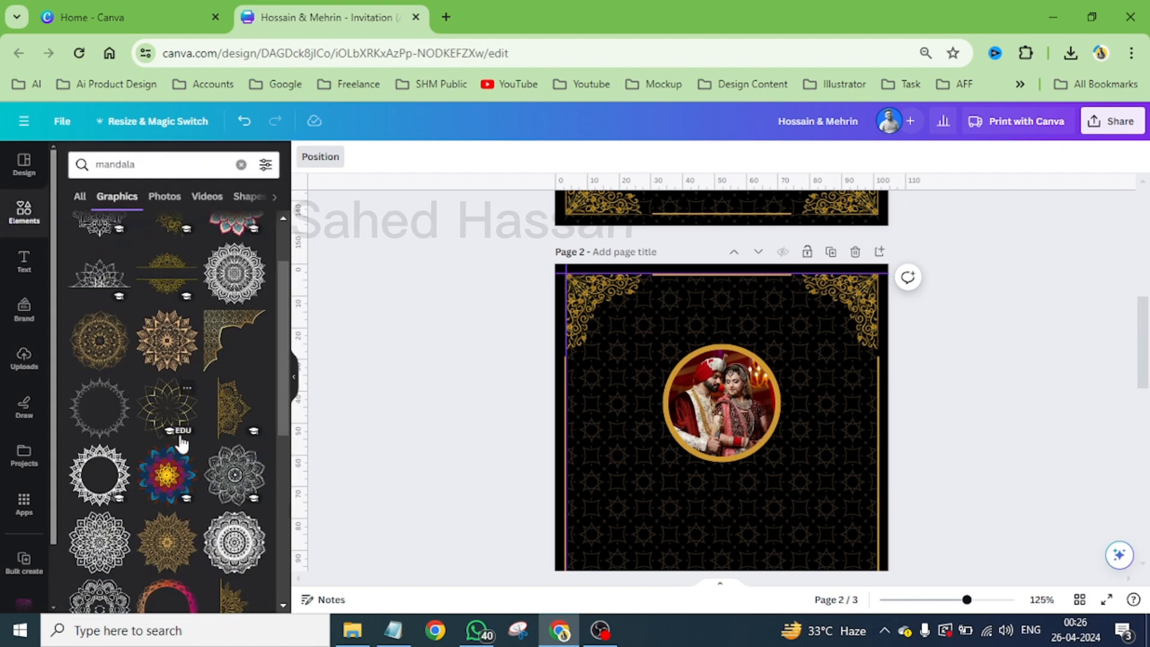
scroll(174, 446, down, 1)
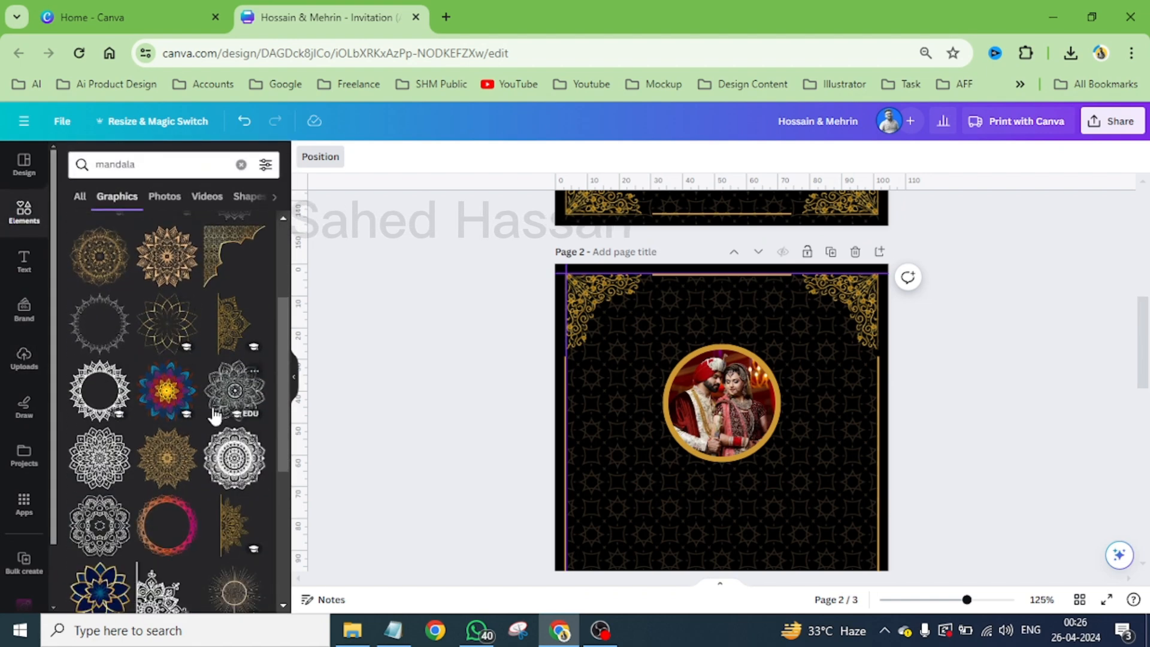
scroll(162, 422, down, 1)
scroll(161, 427, down, 3)
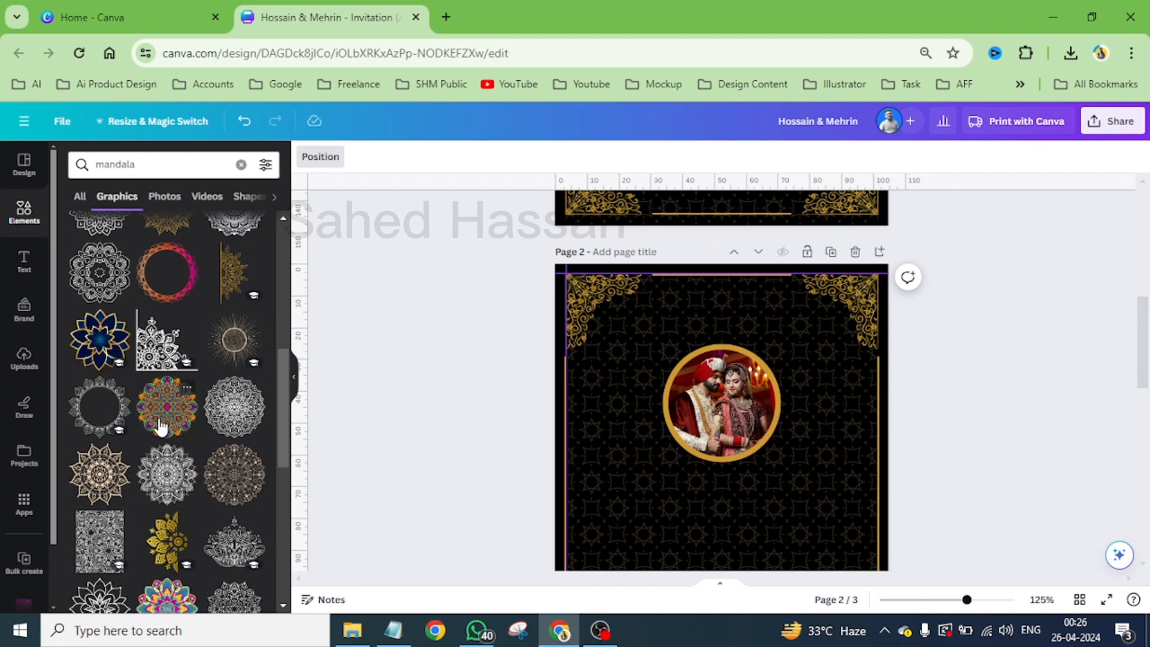
scroll(160, 426, down, 4)
scroll(161, 426, down, 2)
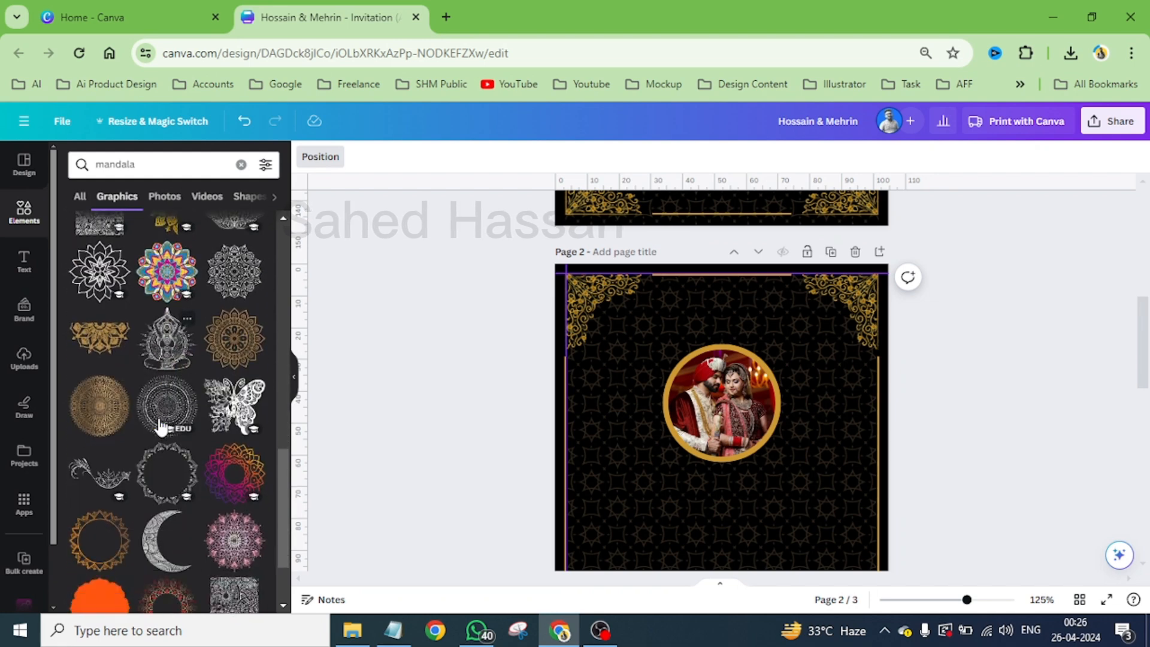
scroll(160, 427, down, 1)
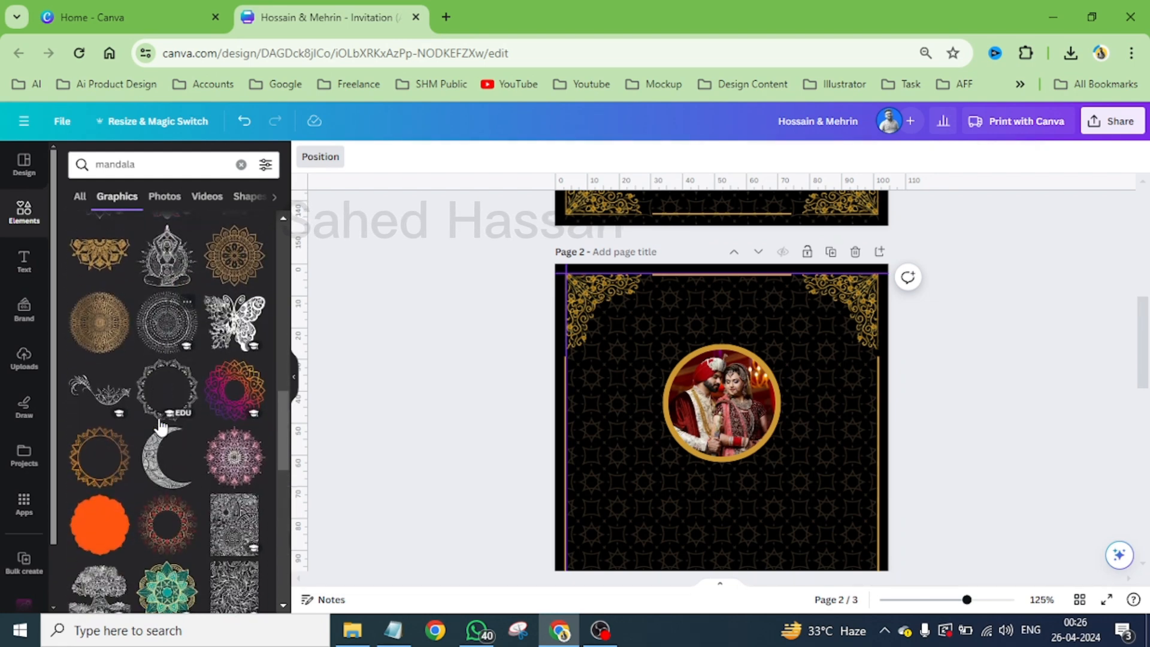
click(148, 388)
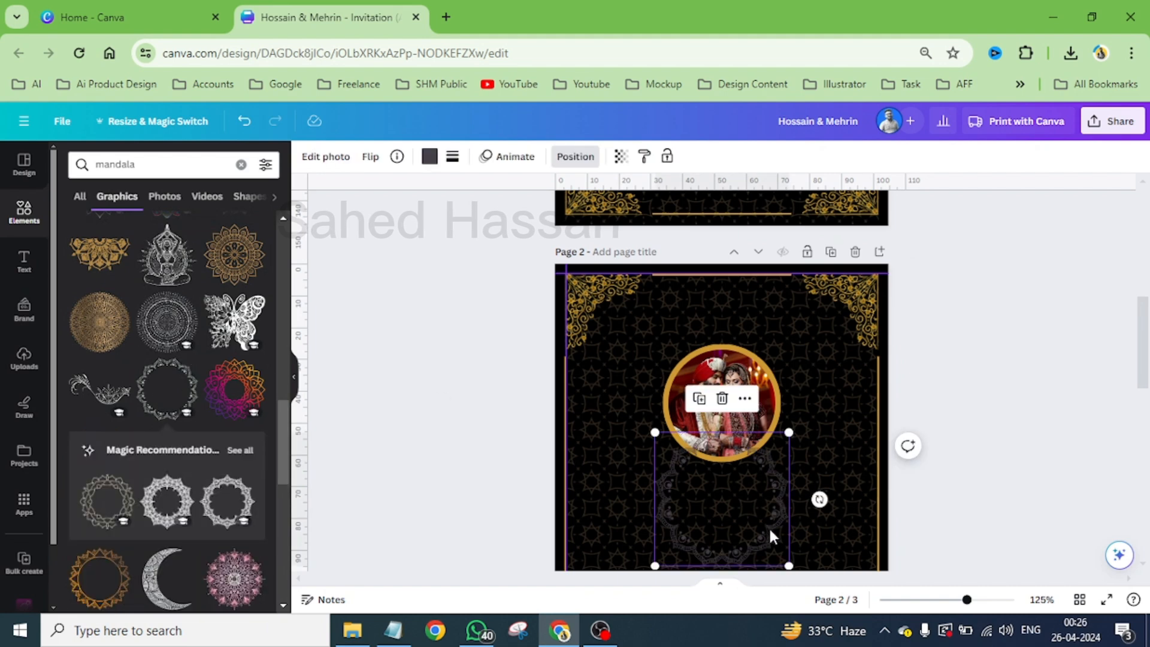
drag(768, 524, 767, 430)
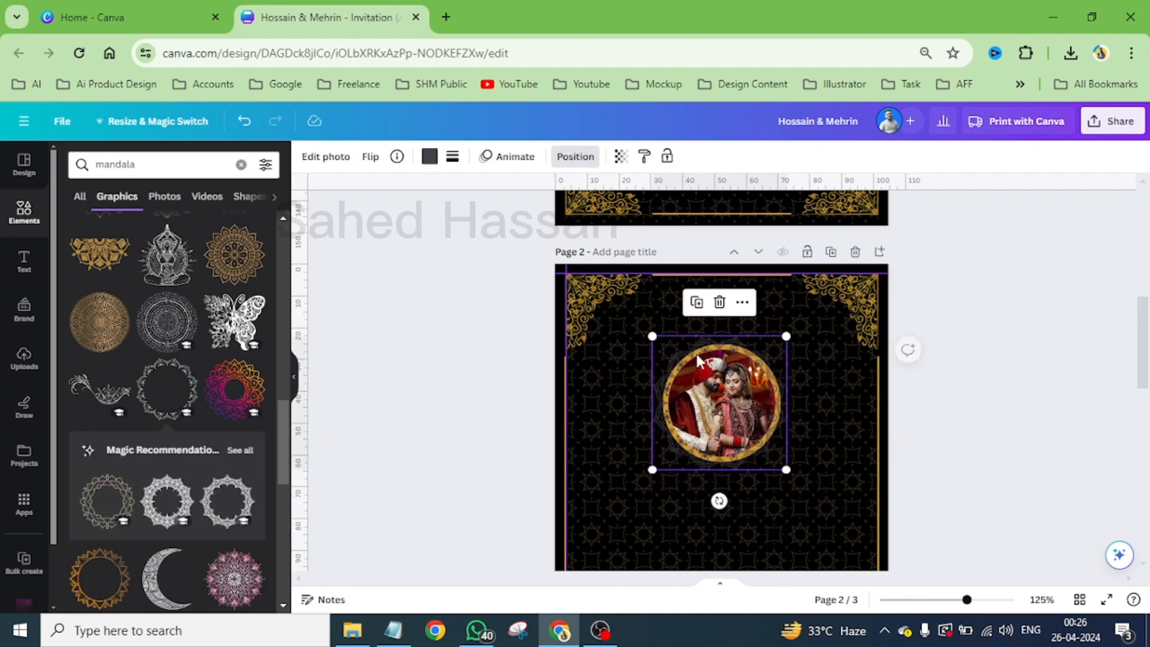
- Colour the new mandala ring gold #deaa43 and enlarge it to about 49 mm so it surrounds the photo's gold border
click(430, 157)
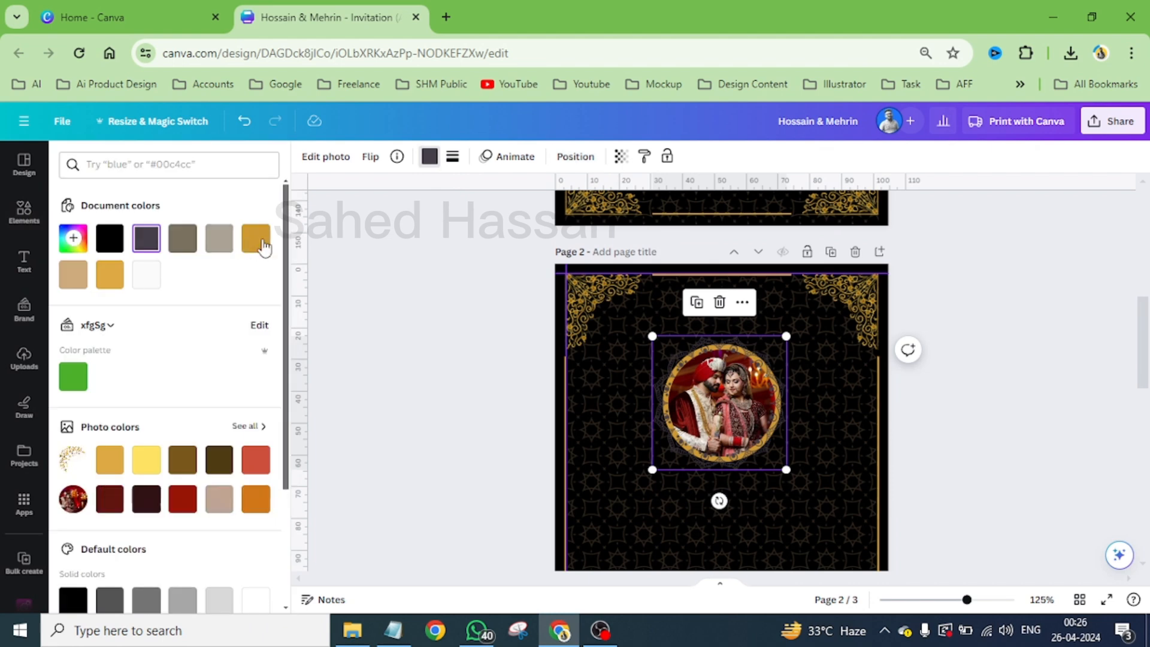
click(109, 277)
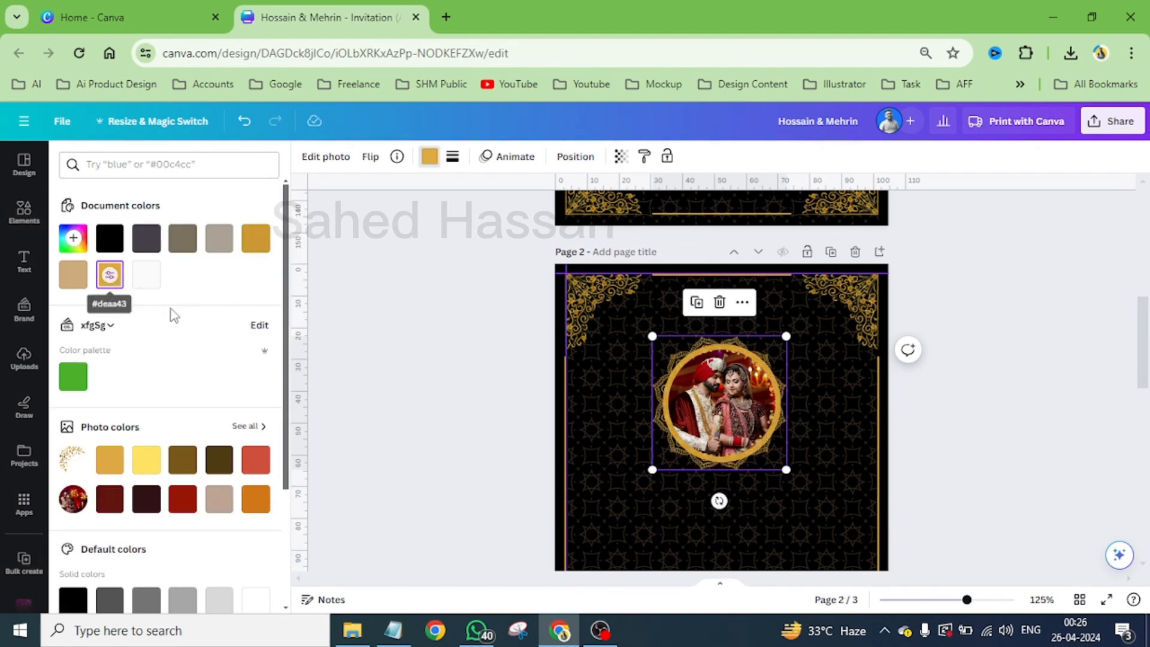
scroll(751, 411, up, 5)
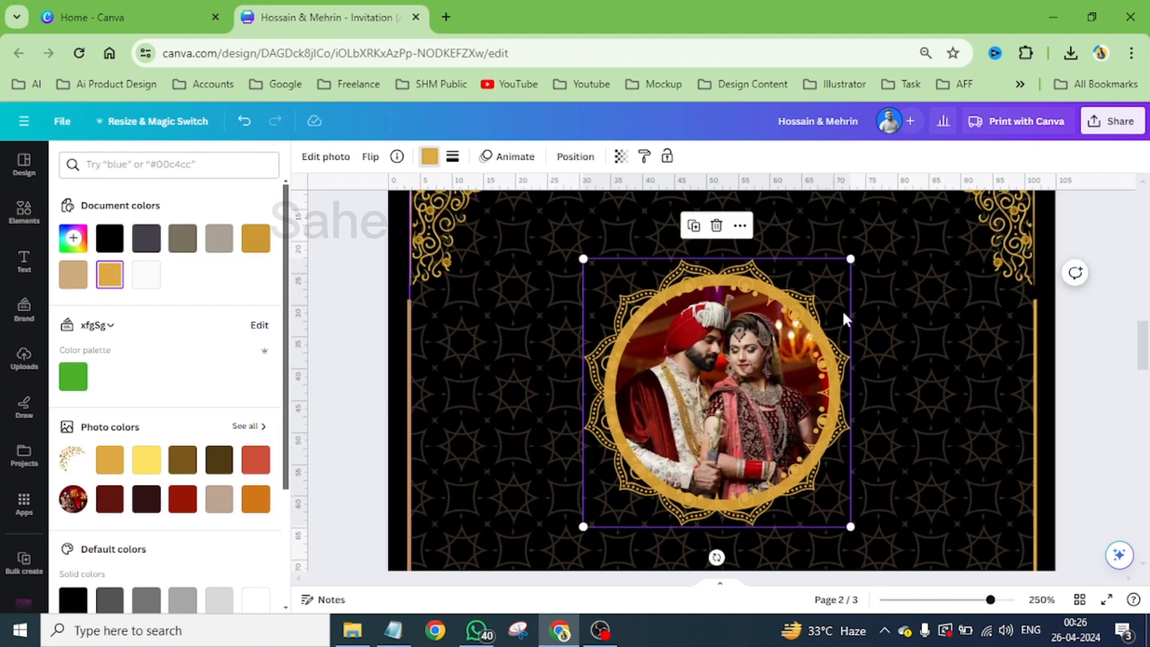
drag(851, 259, 864, 228)
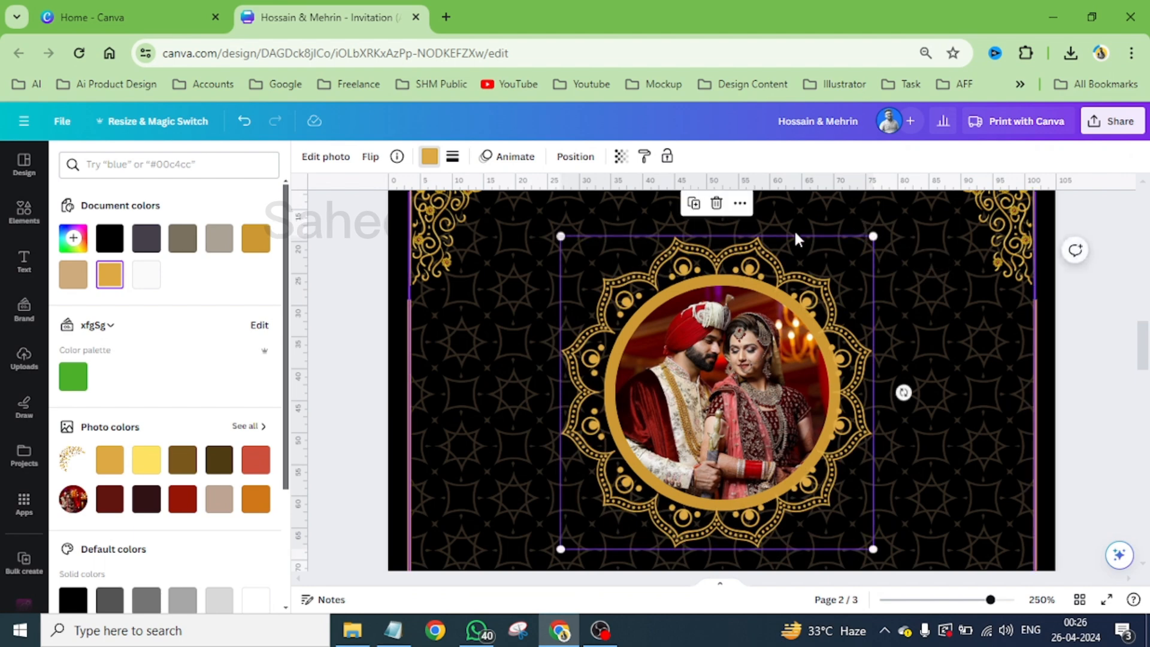
- Duplicate the gold mandala ring around the couple photo and align the copy exactly over the original
click(689, 203)
drag(872, 385, 845, 349)
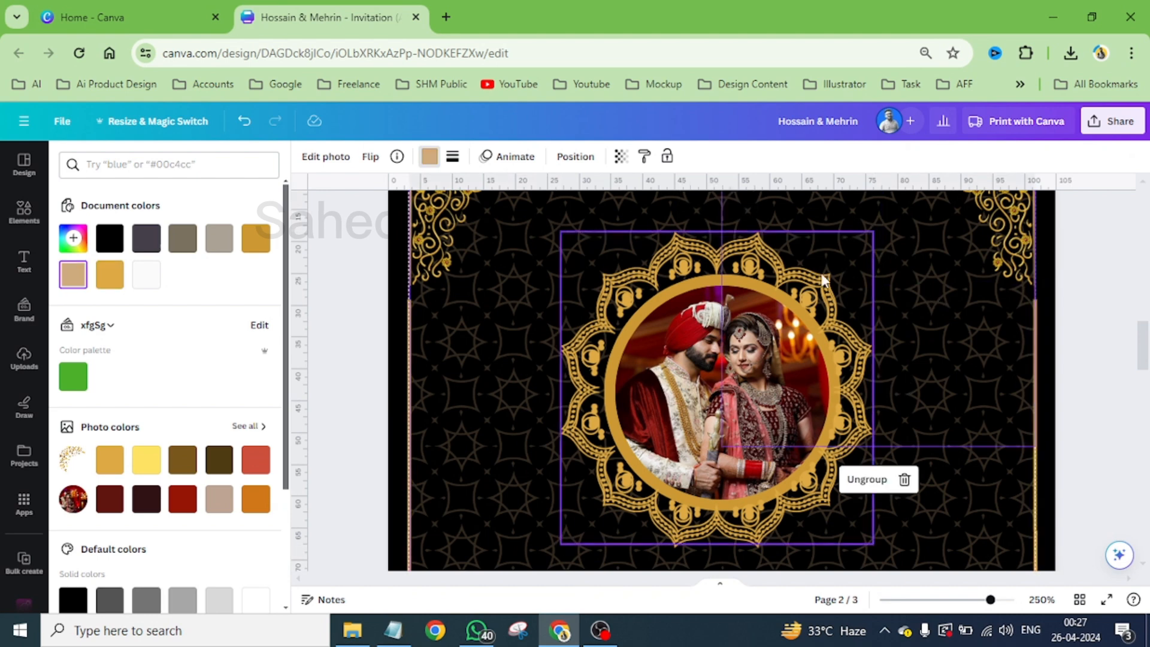
key(Down)
key(Down)
key(Down)
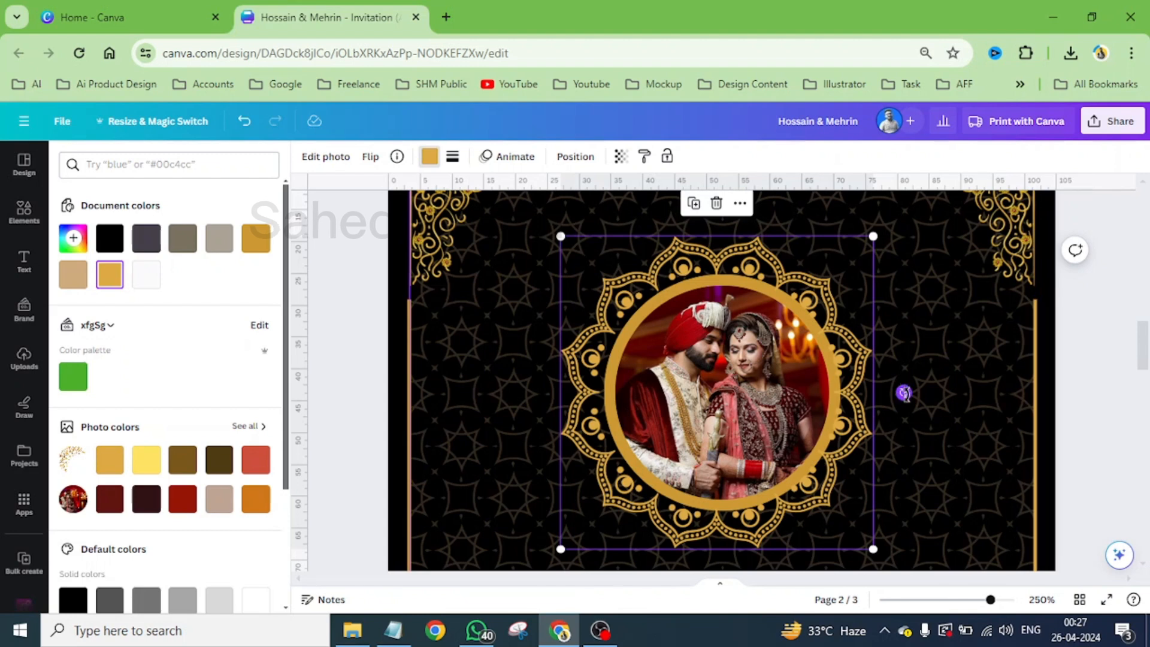
- Rotate the top mandala ring by about 12° so its petals interleave with the ring beneath, and deselect it
drag(903, 393, 917, 438)
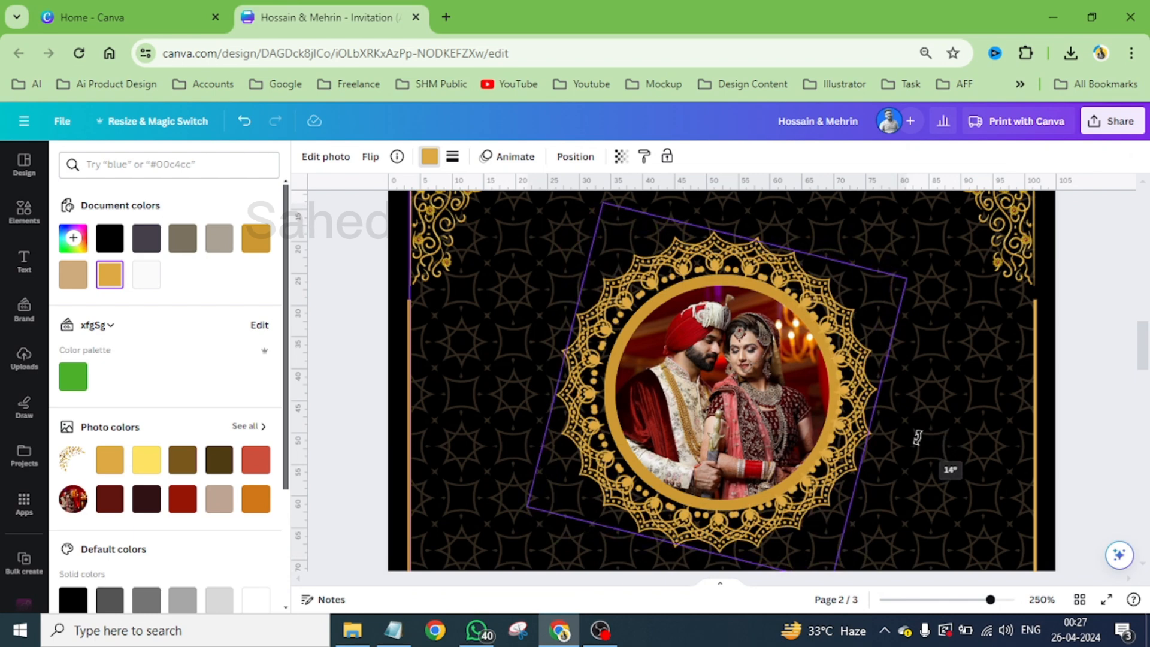
drag(917, 437, 941, 436)
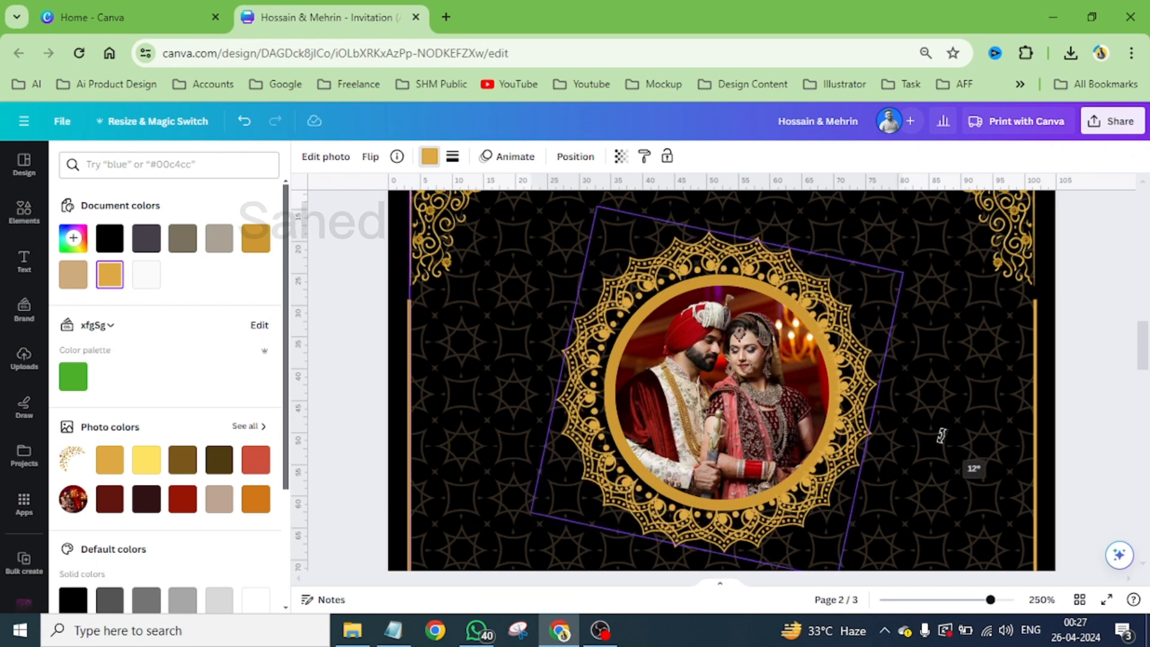
drag(942, 436, 942, 436)
scroll(813, 388, down, 4)
scroll(720, 370, down, 3)
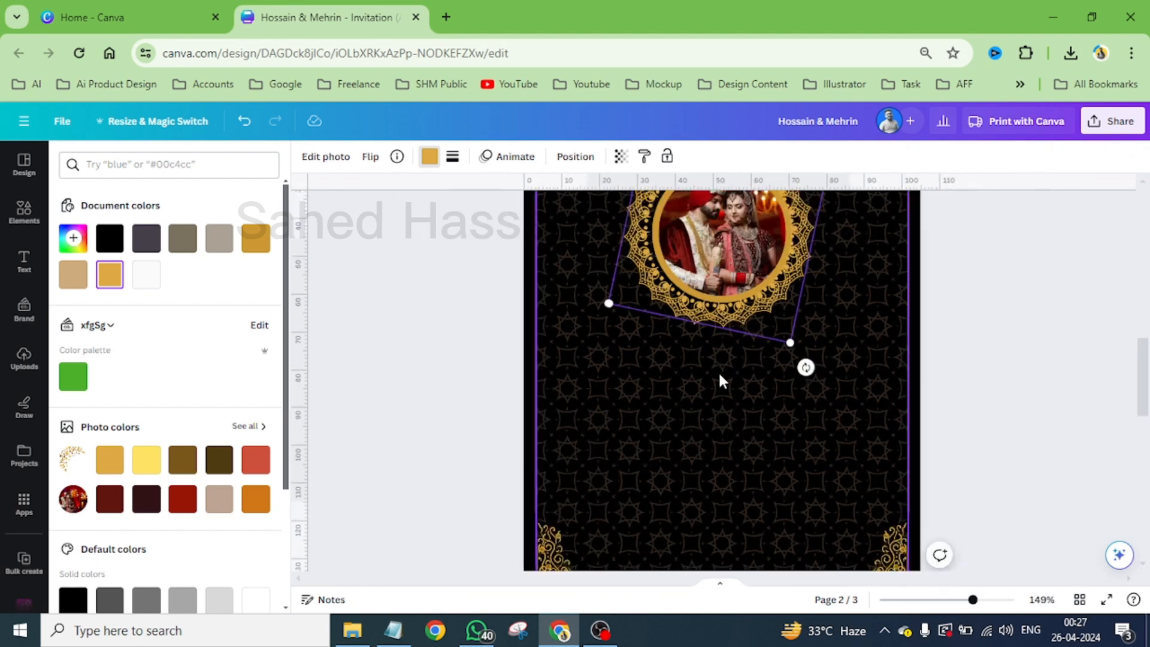
scroll(739, 406, up, 2)
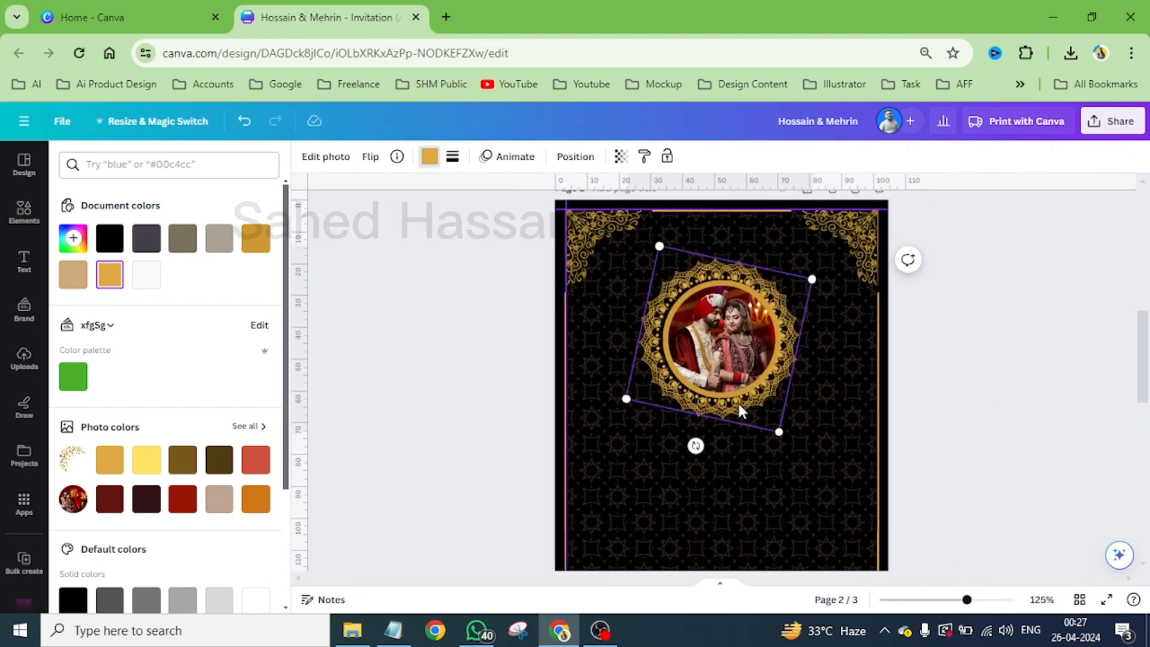
scroll(739, 406, down, 2)
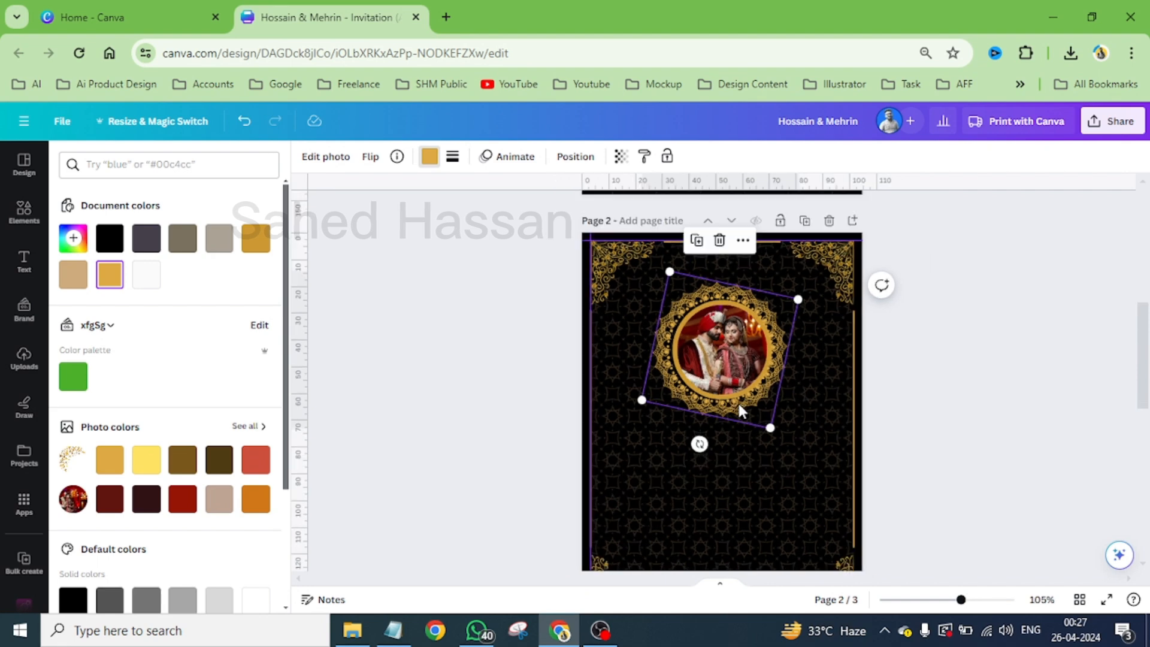
click(995, 377)
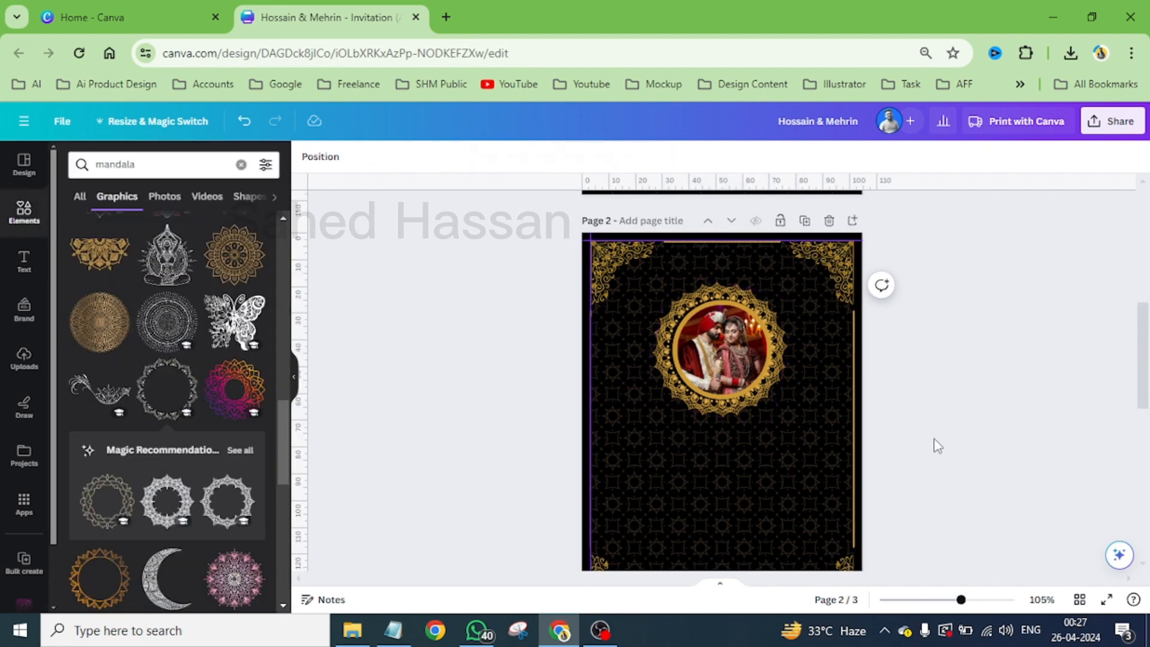
- Copy the date texts, their two divider lines and the address line from page 3 and paste them onto page 2
scroll(764, 426, down, 3)
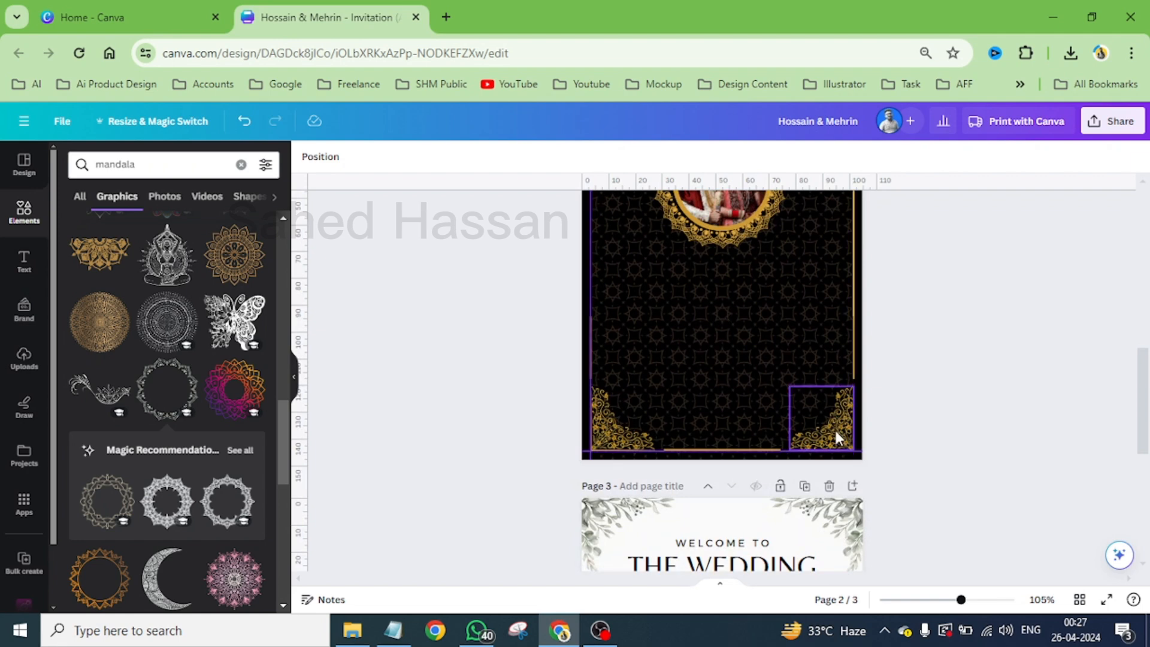
scroll(761, 405, up, 4)
scroll(762, 407, down, 8)
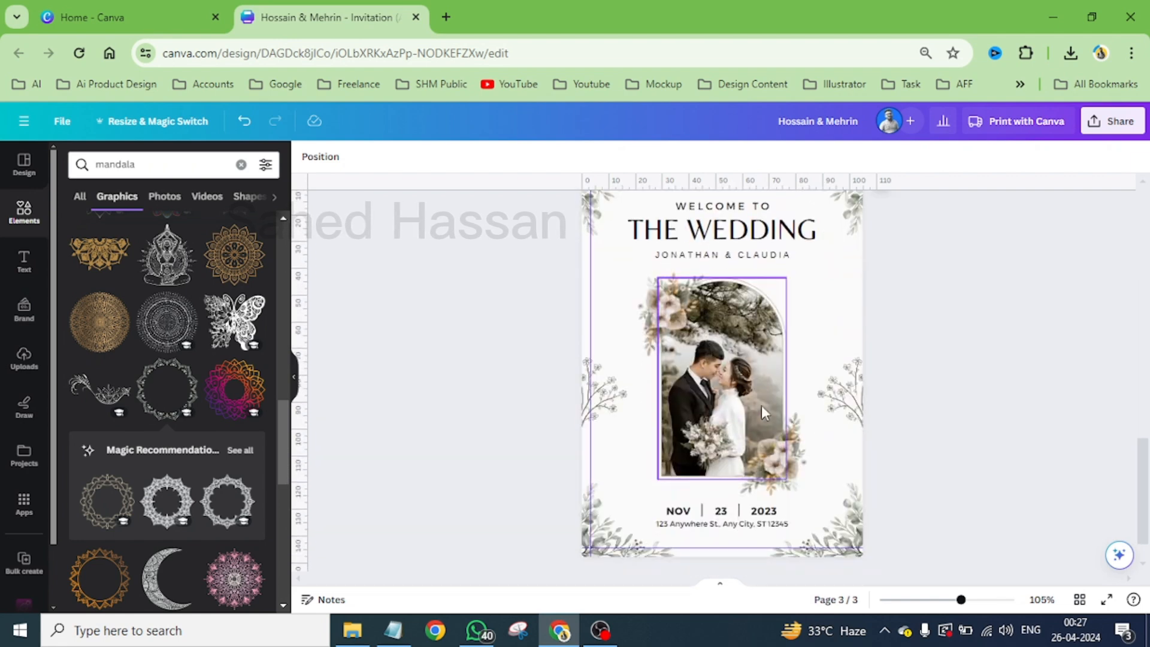
scroll(756, 423, down, 2)
scroll(727, 486, up, 5)
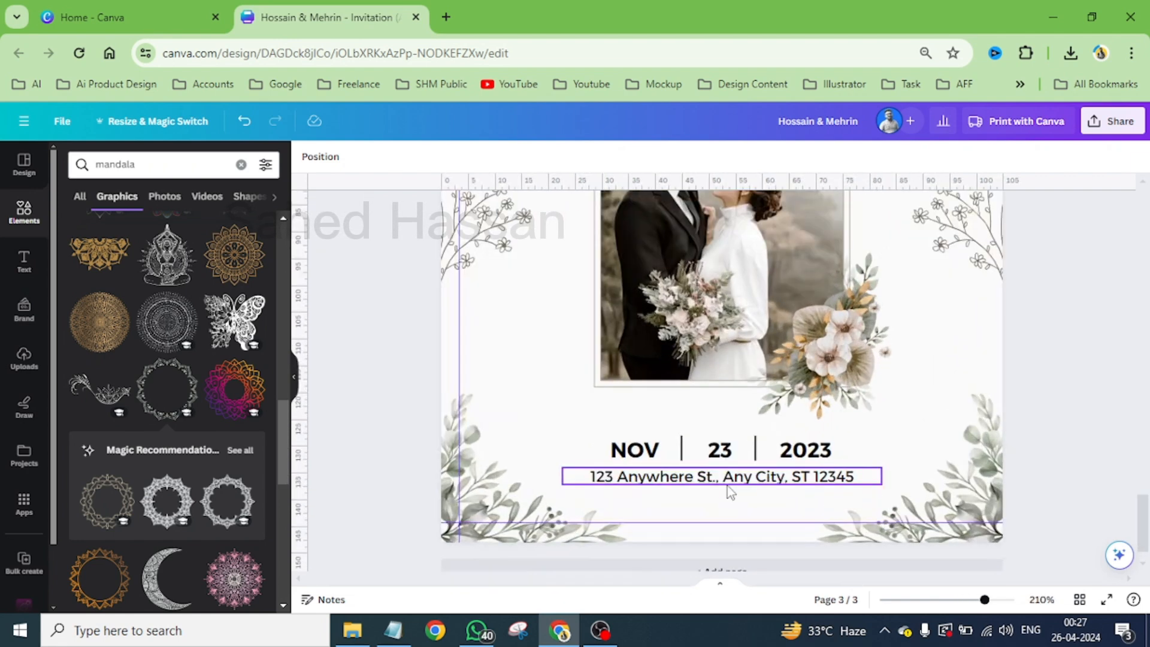
click(653, 452)
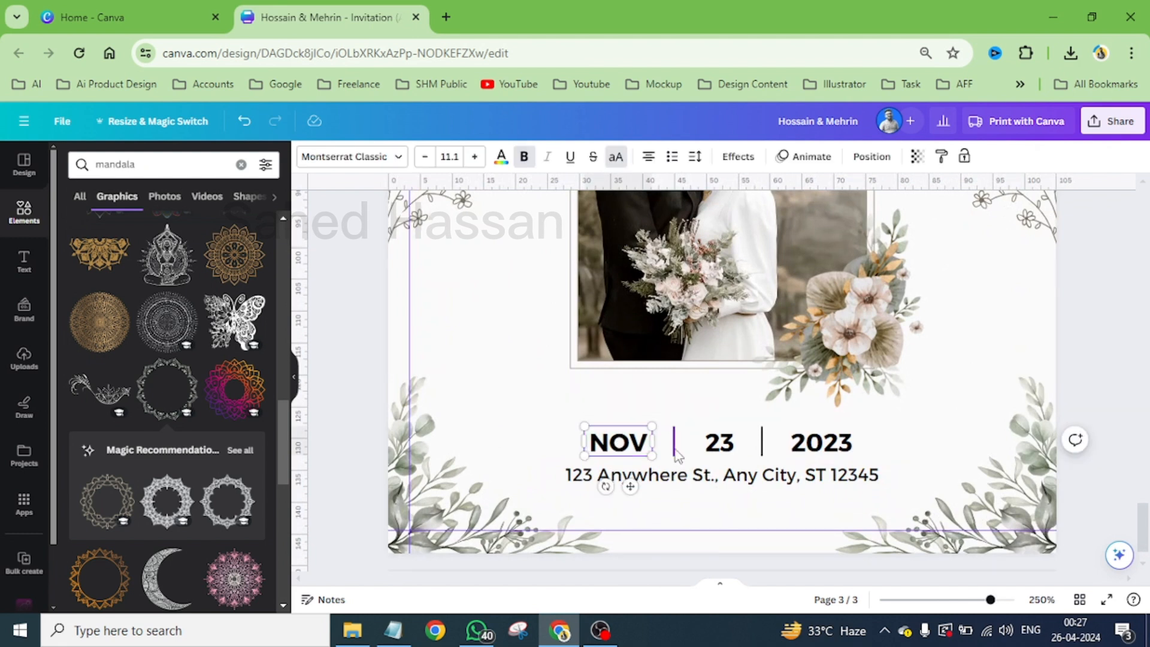
shift+click(742, 443)
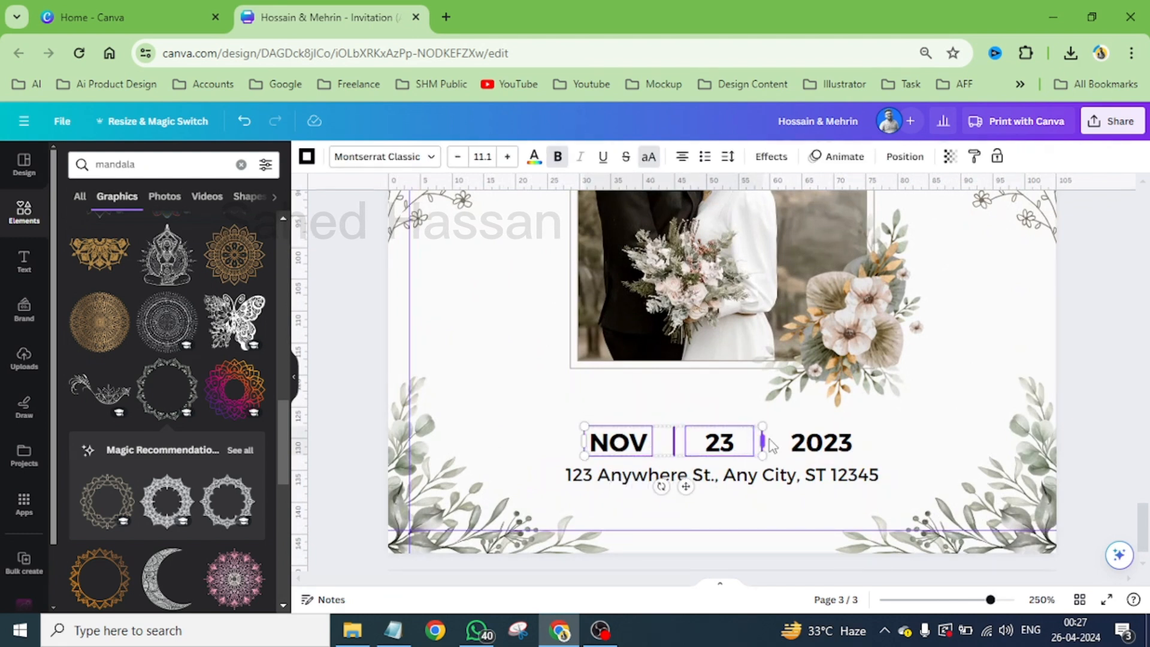
shift+click(803, 446)
shift+click(800, 479)
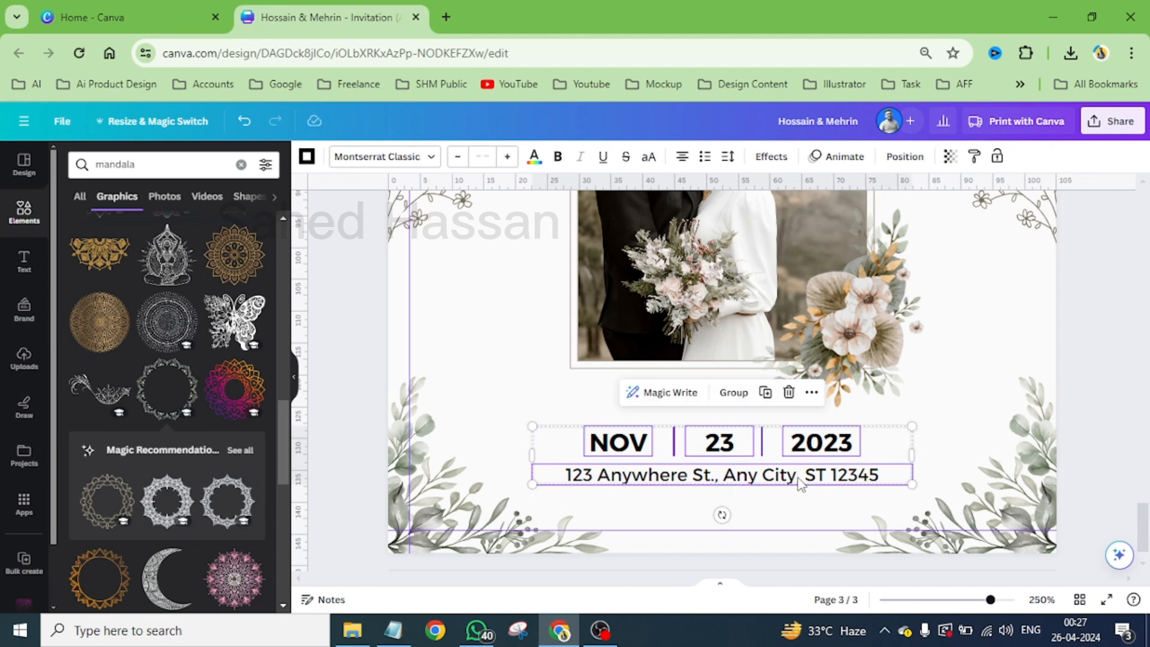
scroll(799, 479, up, 10)
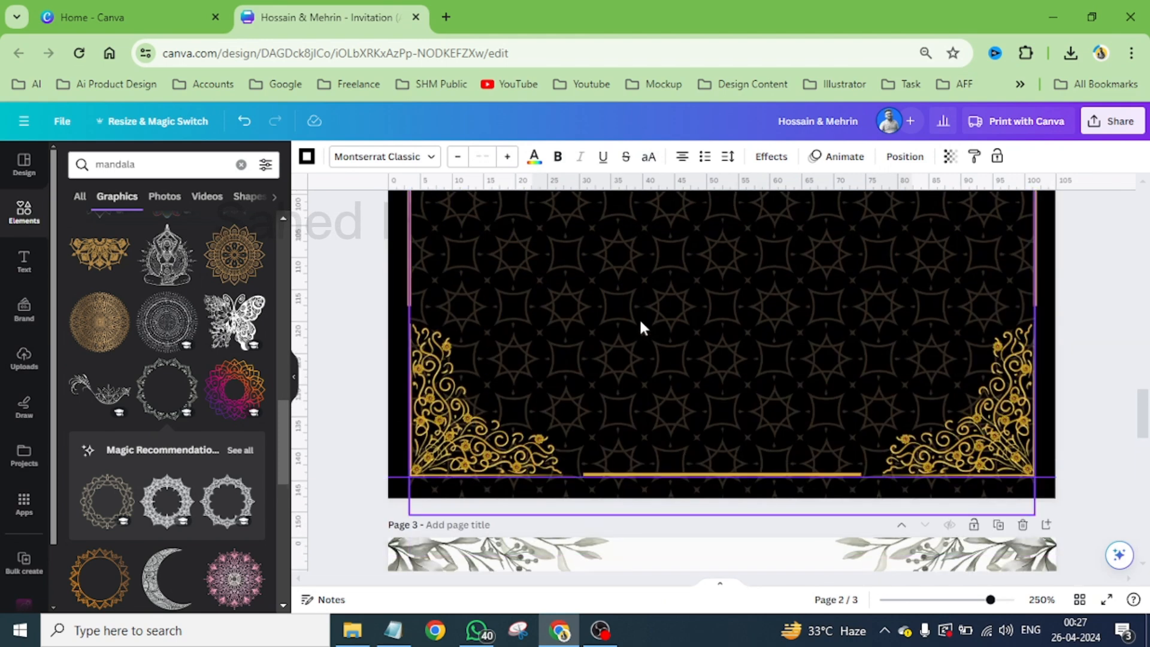
click(638, 324)
key(ctrl+v)
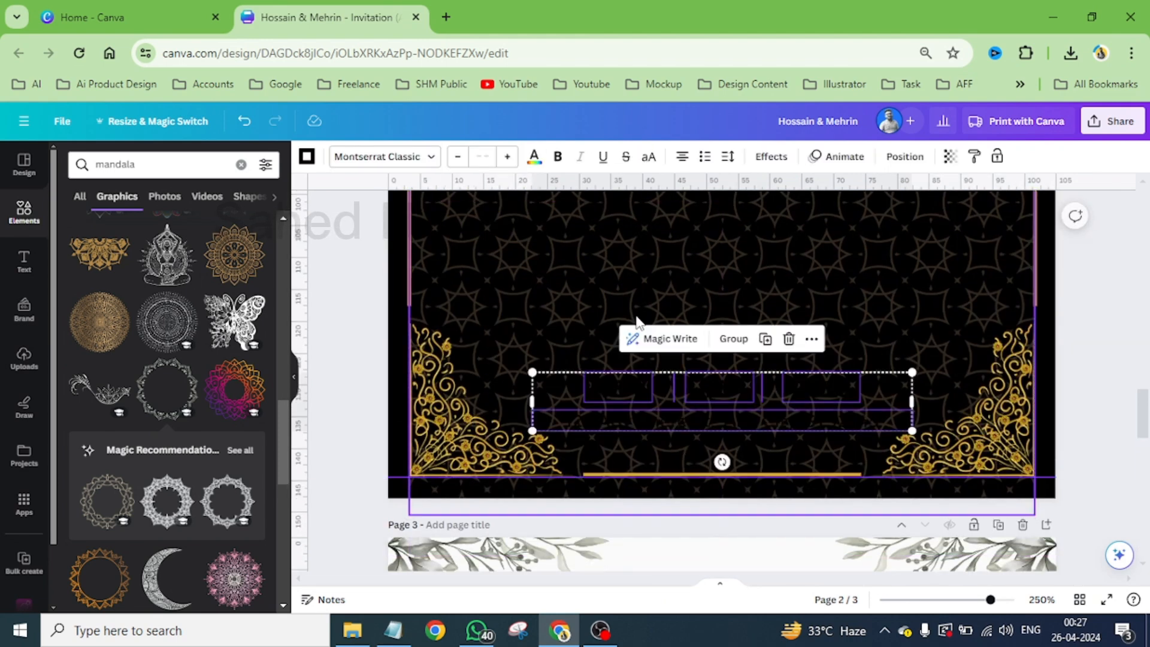
- Move the pasted date and address block up to about 90 mm down page 2 and colour its divider lines light gold
scroll(735, 407, down, 3)
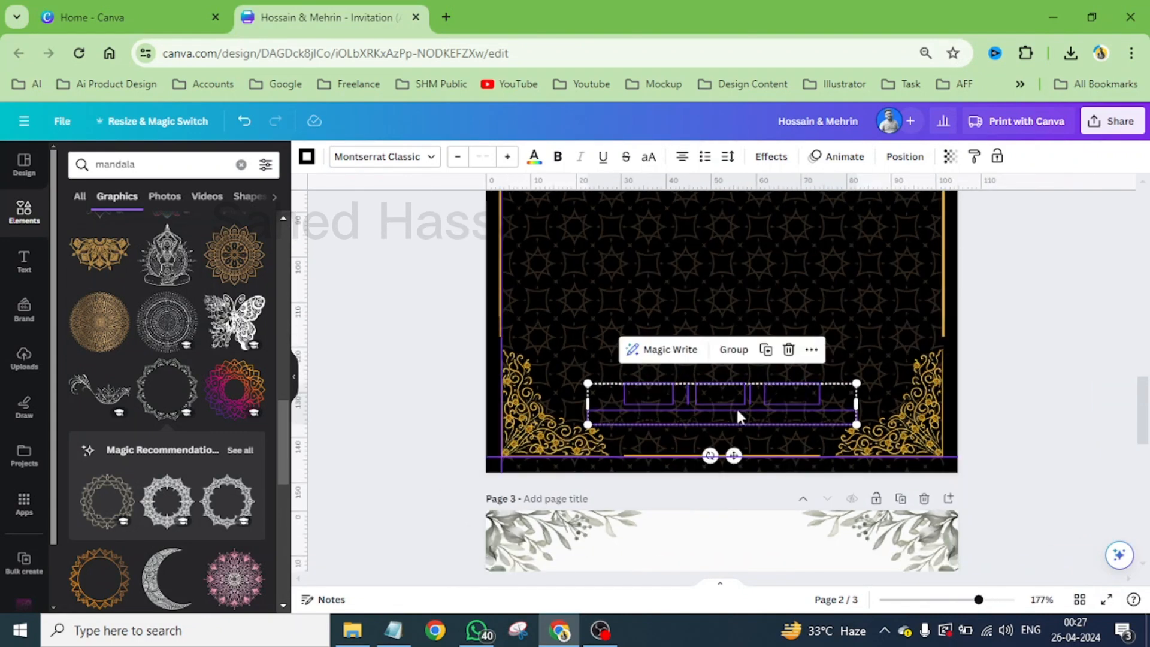
scroll(735, 407, up, 2)
drag(770, 482, 771, 303)
click(310, 159)
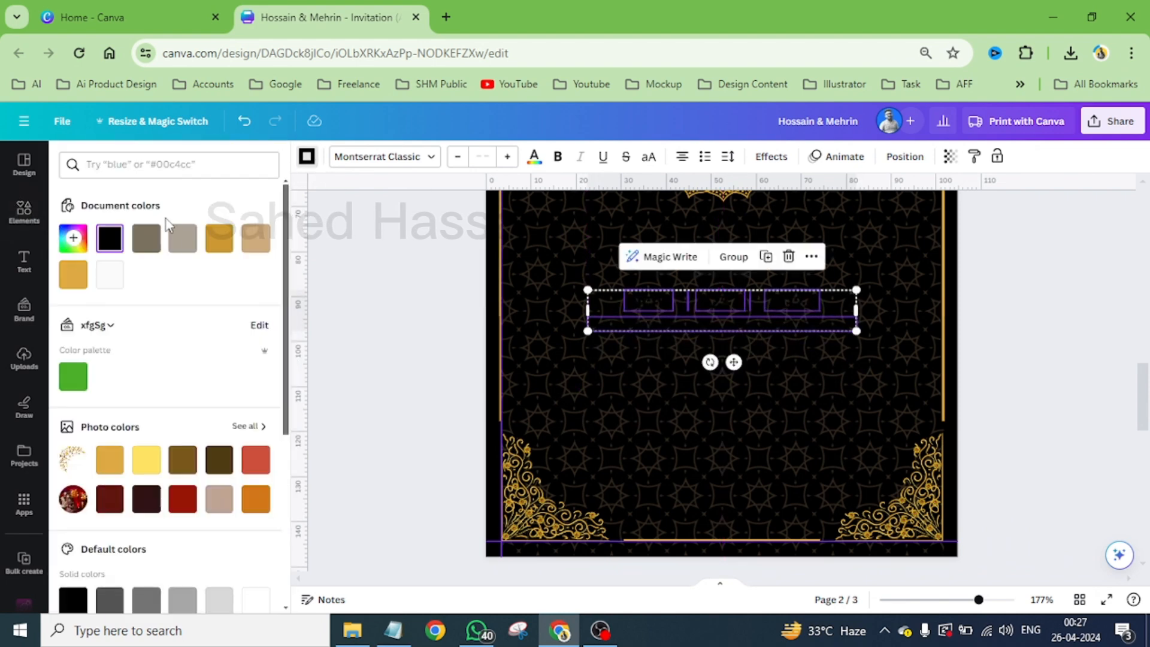
click(73, 275)
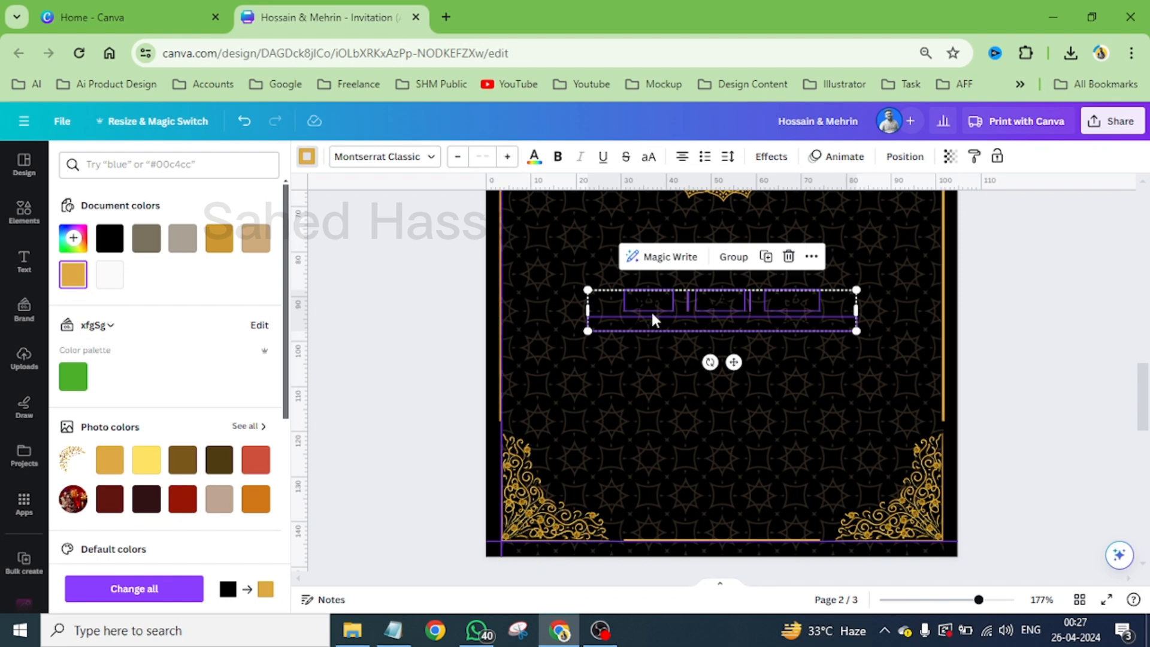
click(670, 365)
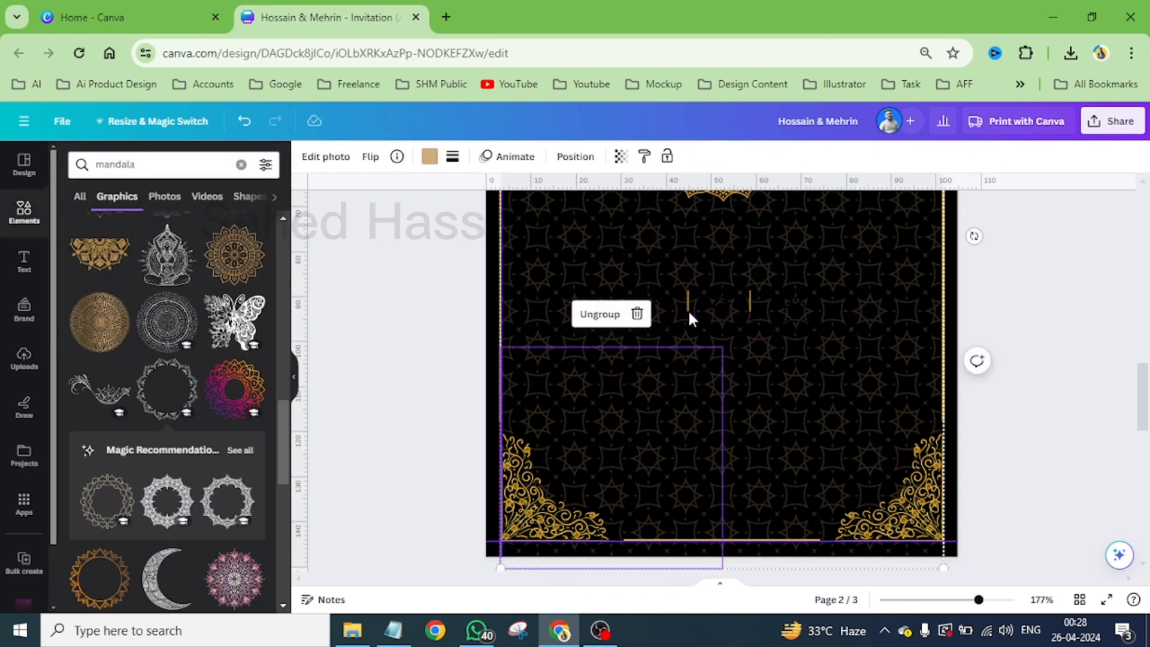
- Colour the NOV, 23 and 2023 texts and the address line on page 2 with the darker gold document colour
click(717, 311)
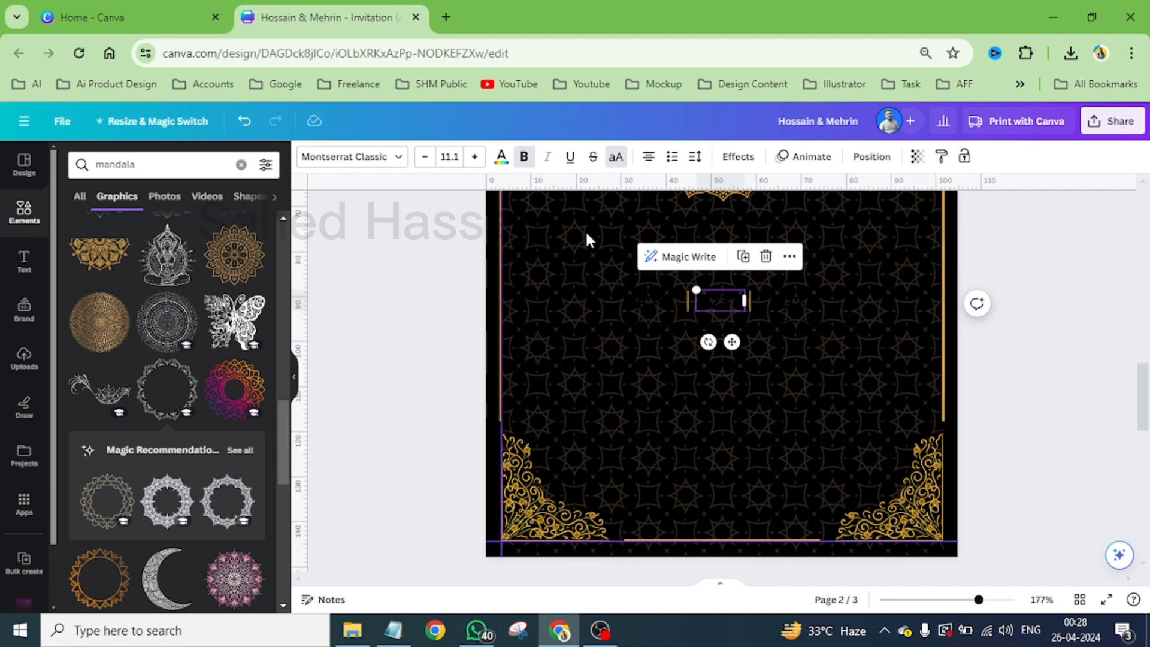
click(501, 156)
click(219, 238)
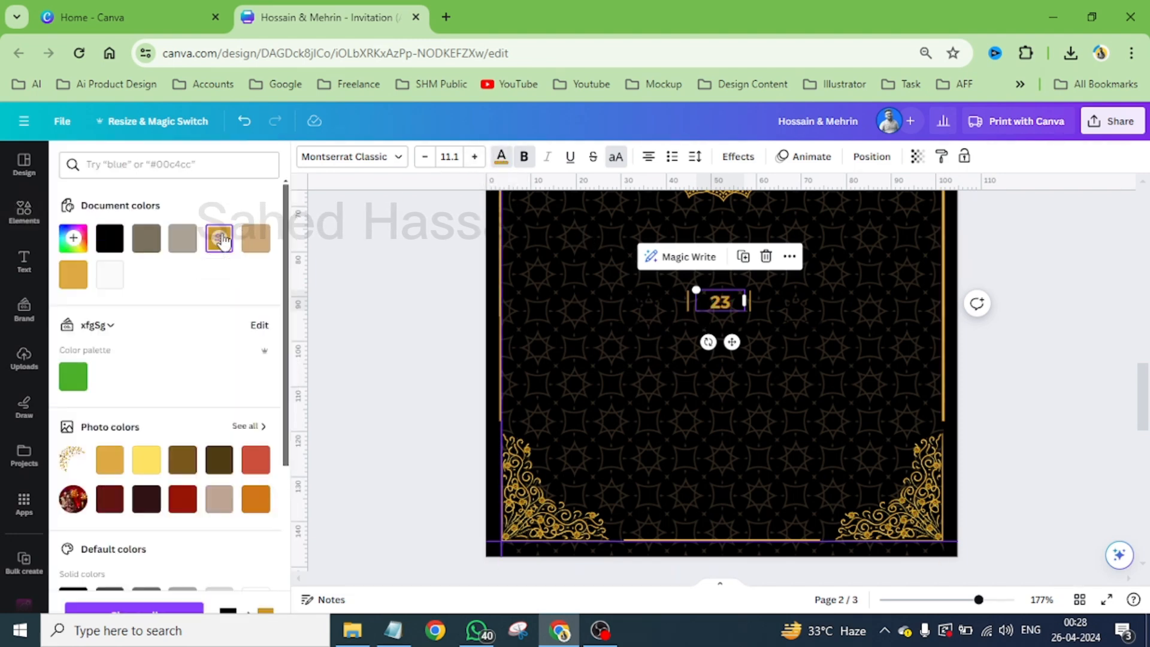
click(786, 303)
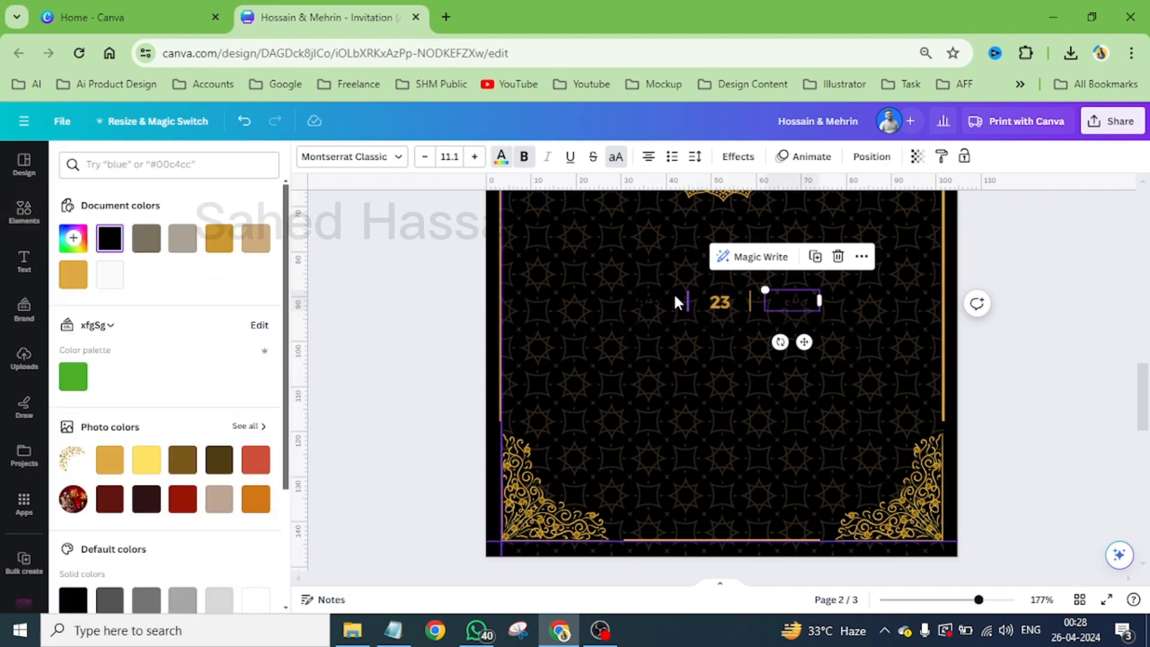
click(660, 300)
shift+click(783, 299)
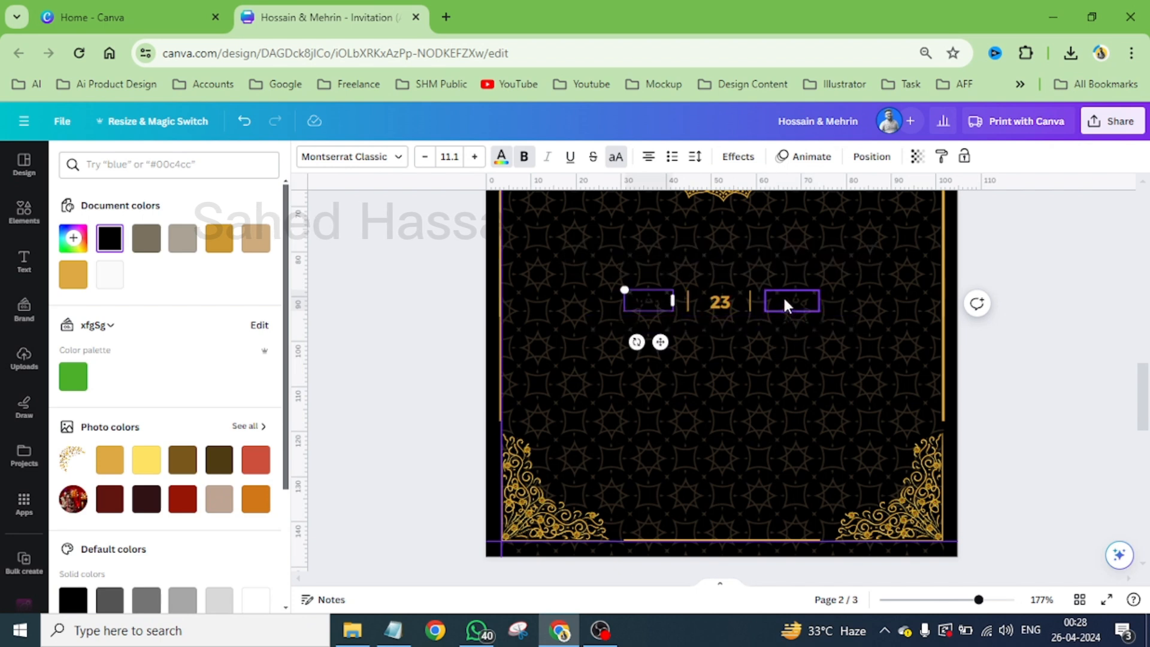
shift+click(717, 326)
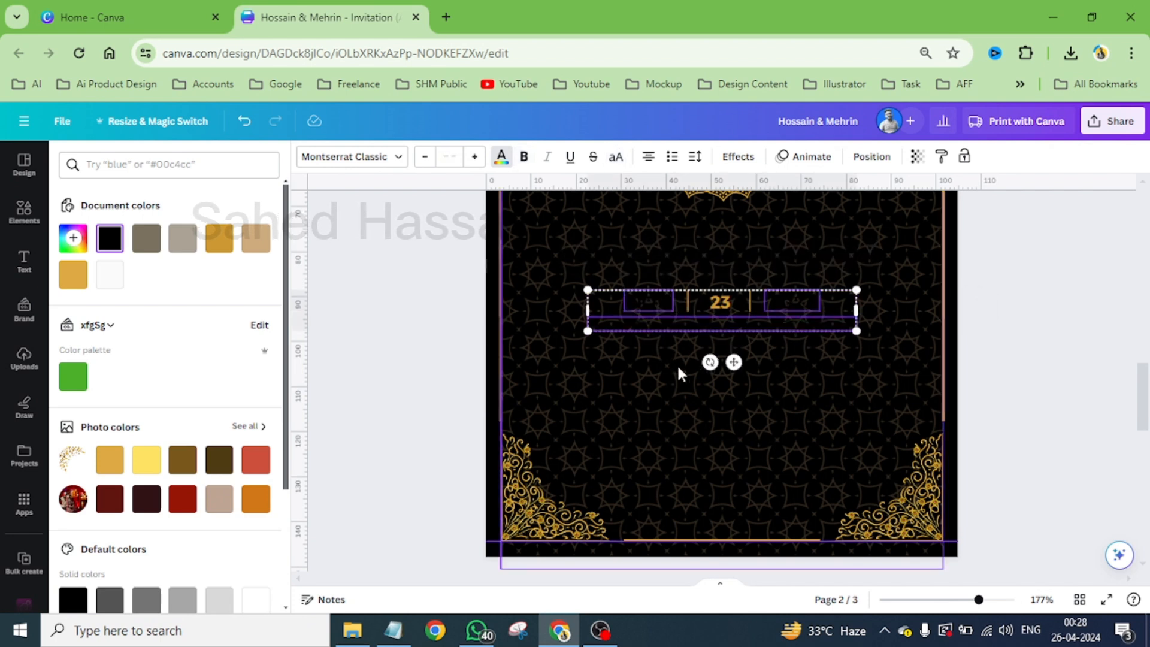
click(219, 237)
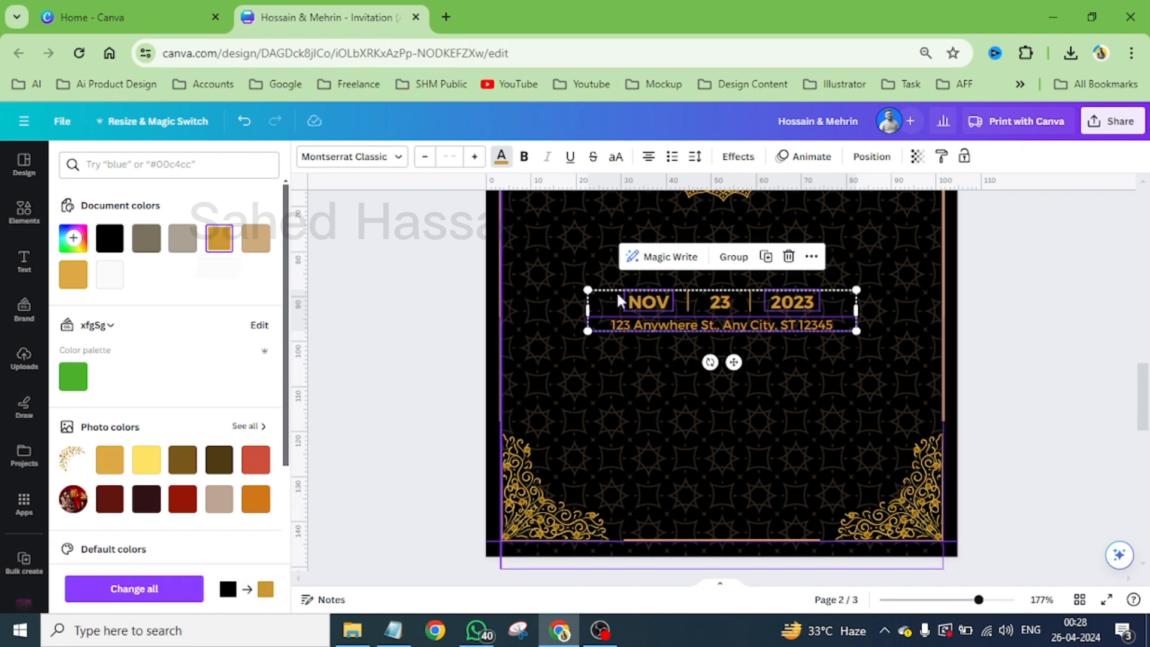
click(1022, 355)
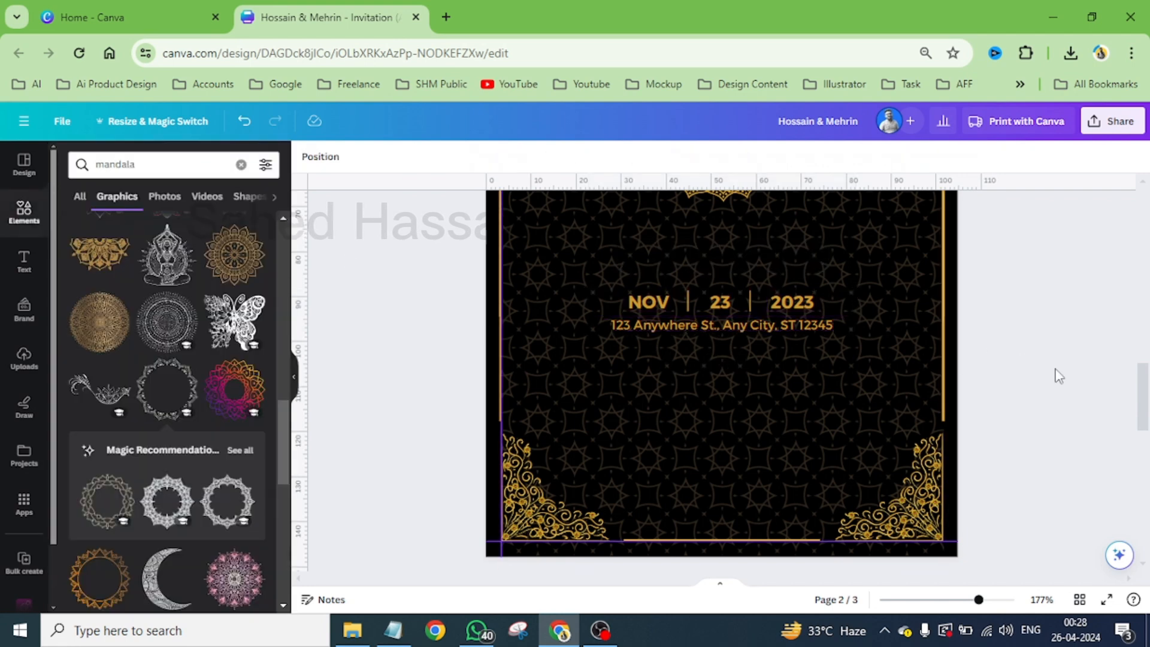
- Preview page 2 full screen and set the transparency of its grouped background pattern to 16
click(1108, 601)
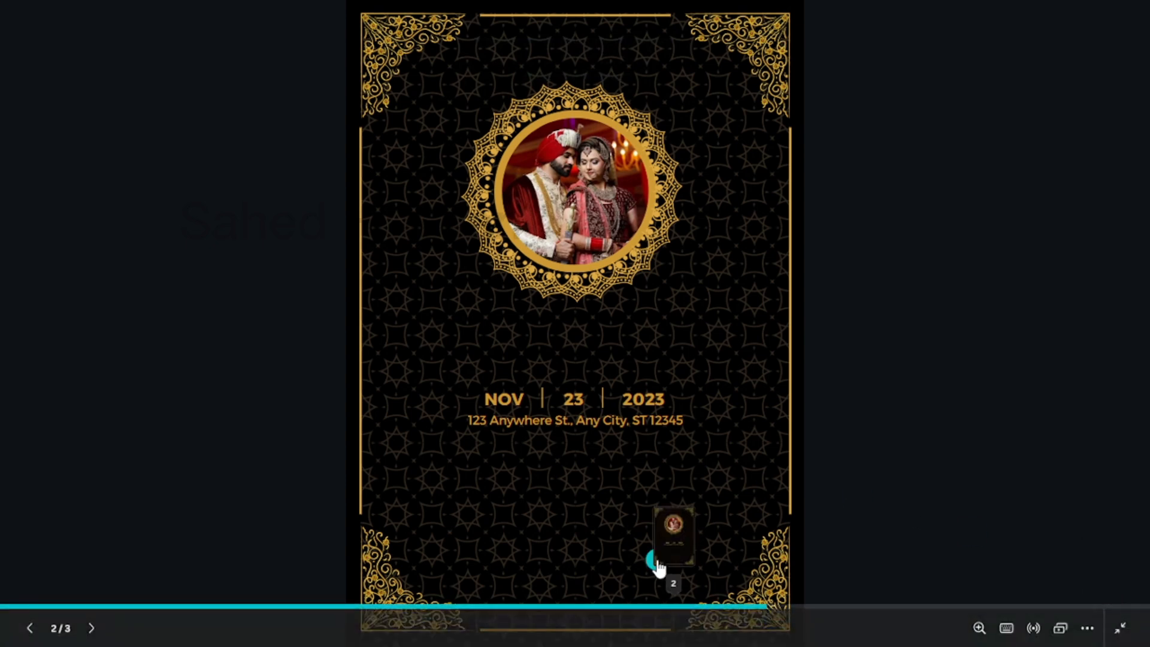
key(Escape)
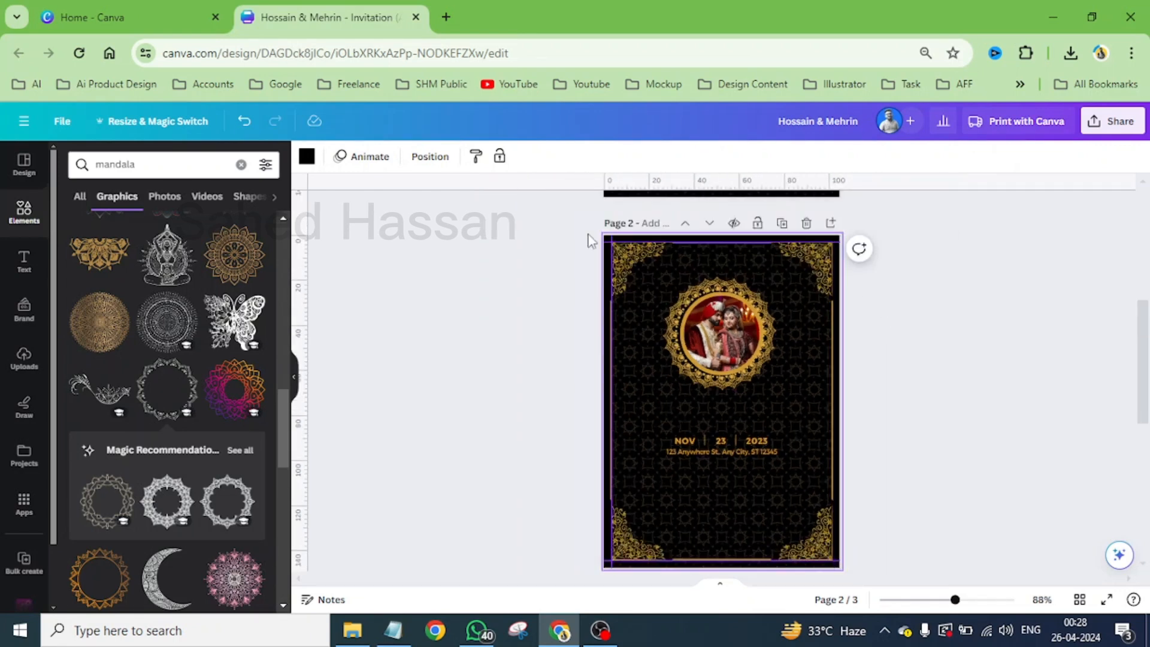
click(617, 394)
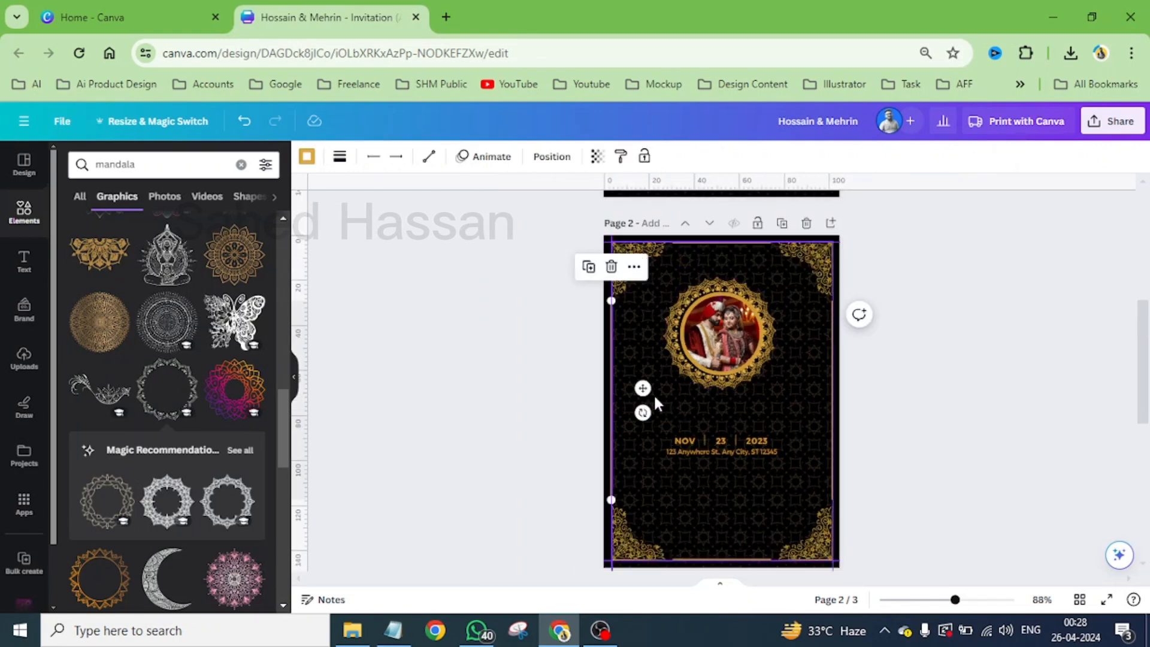
click(550, 158)
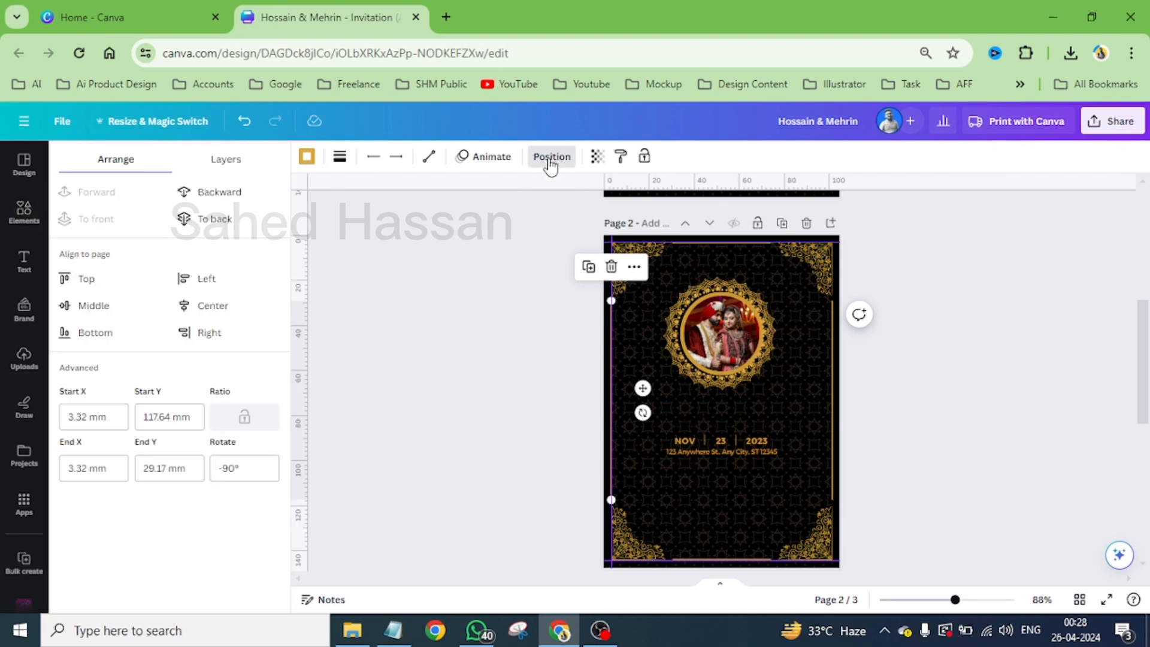
click(227, 162)
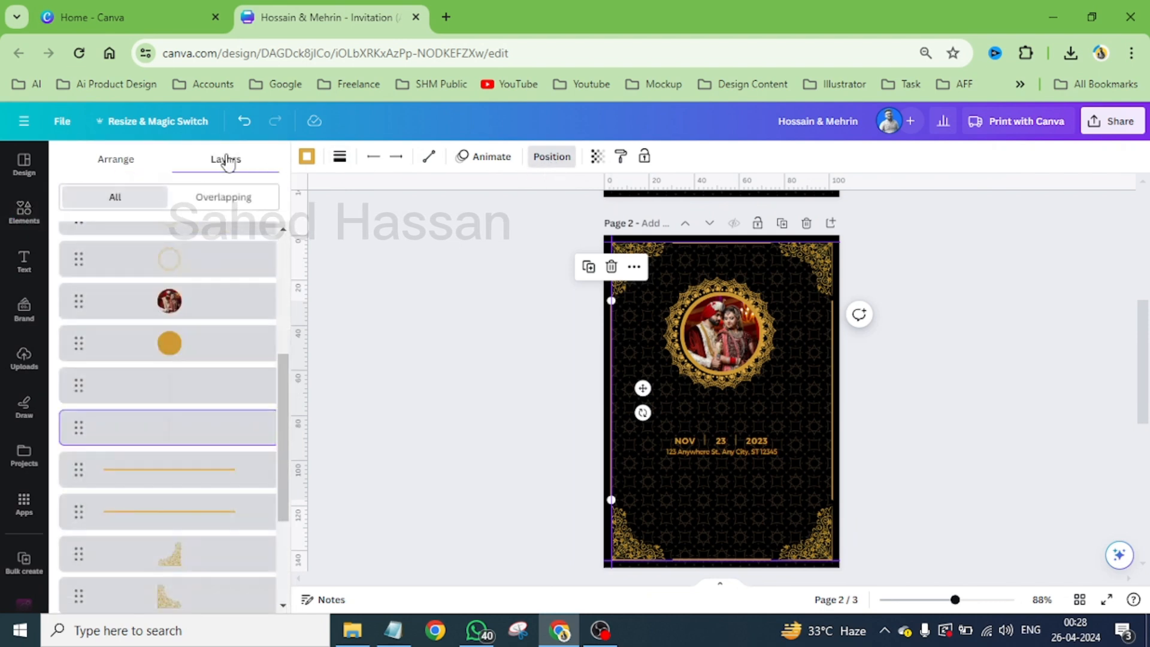
scroll(216, 408, down, 3)
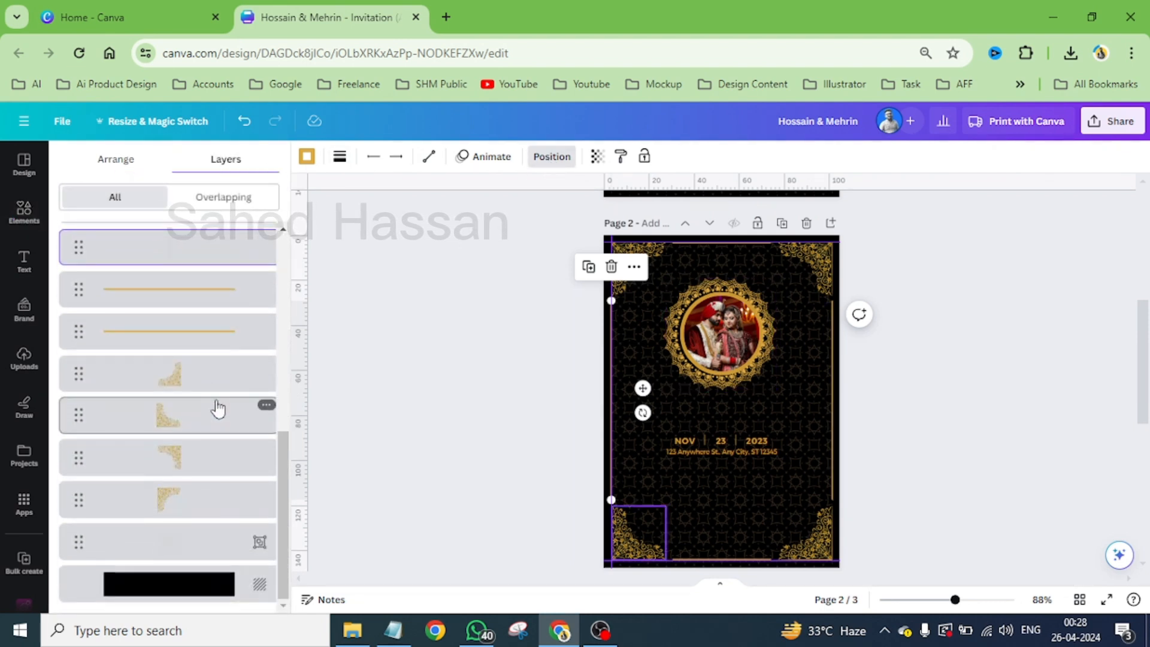
click(216, 554)
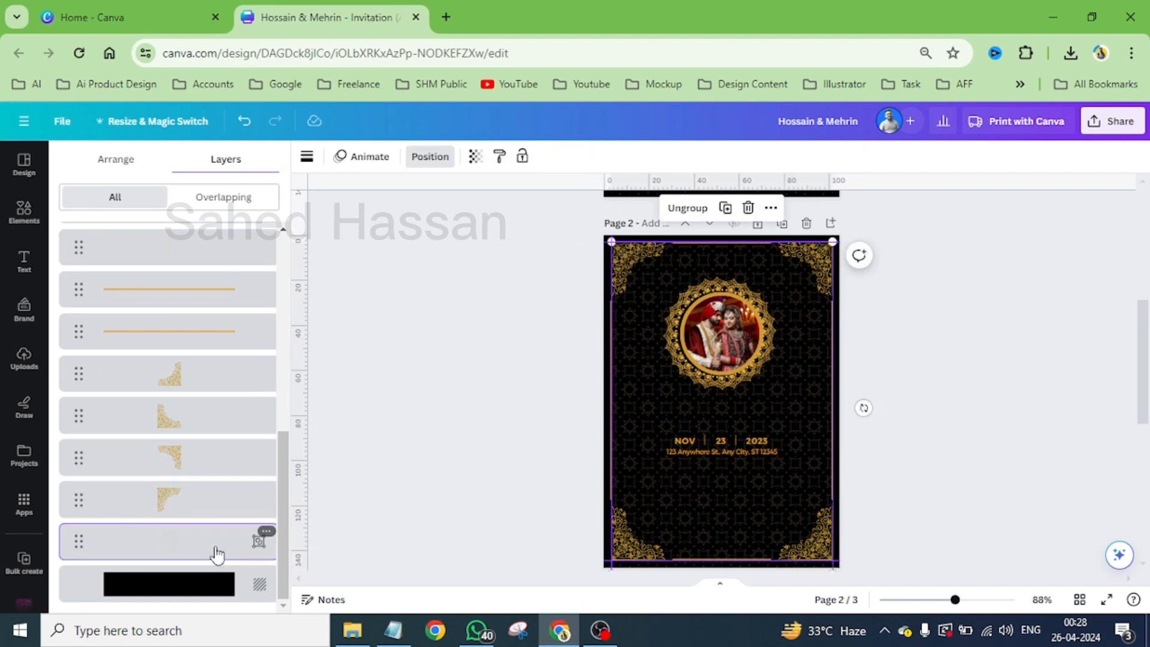
click(476, 158)
drag(377, 217, 371, 229)
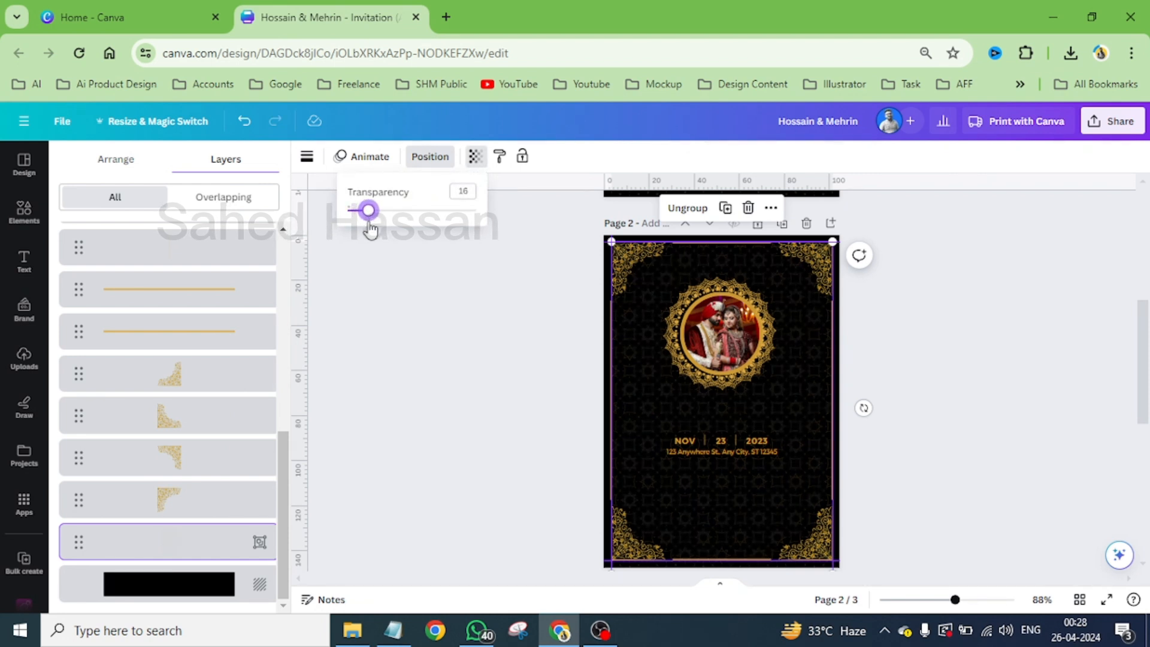
- Set the transparency of the grouped background pattern on page 1 to 16
scroll(695, 359, up, 5)
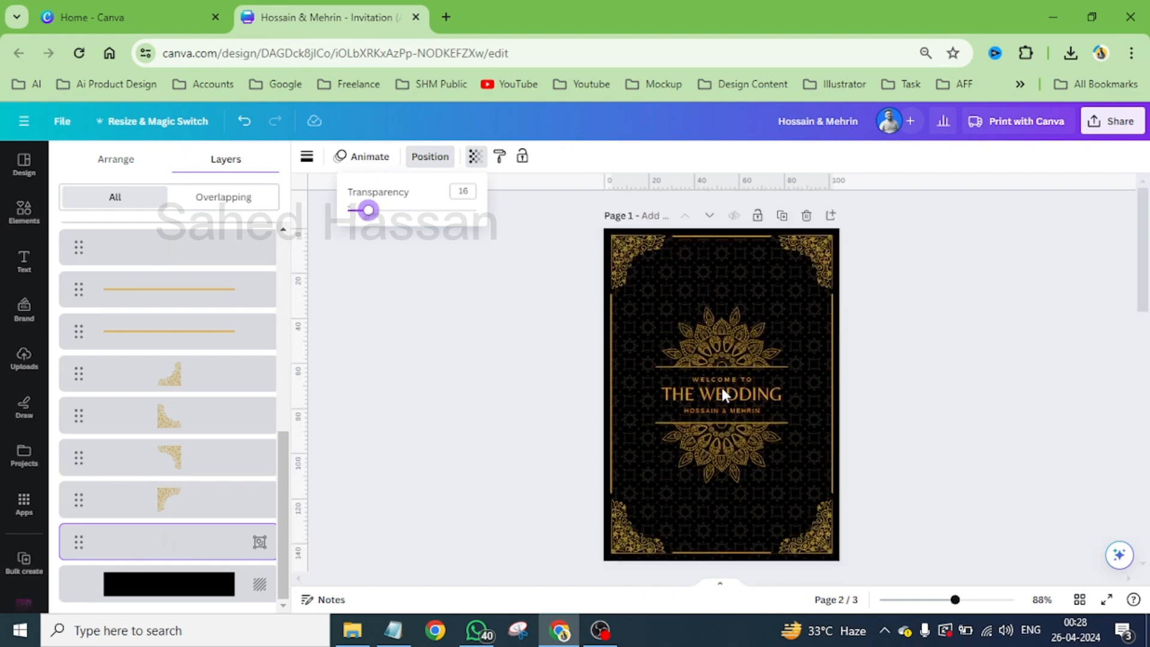
click(699, 286)
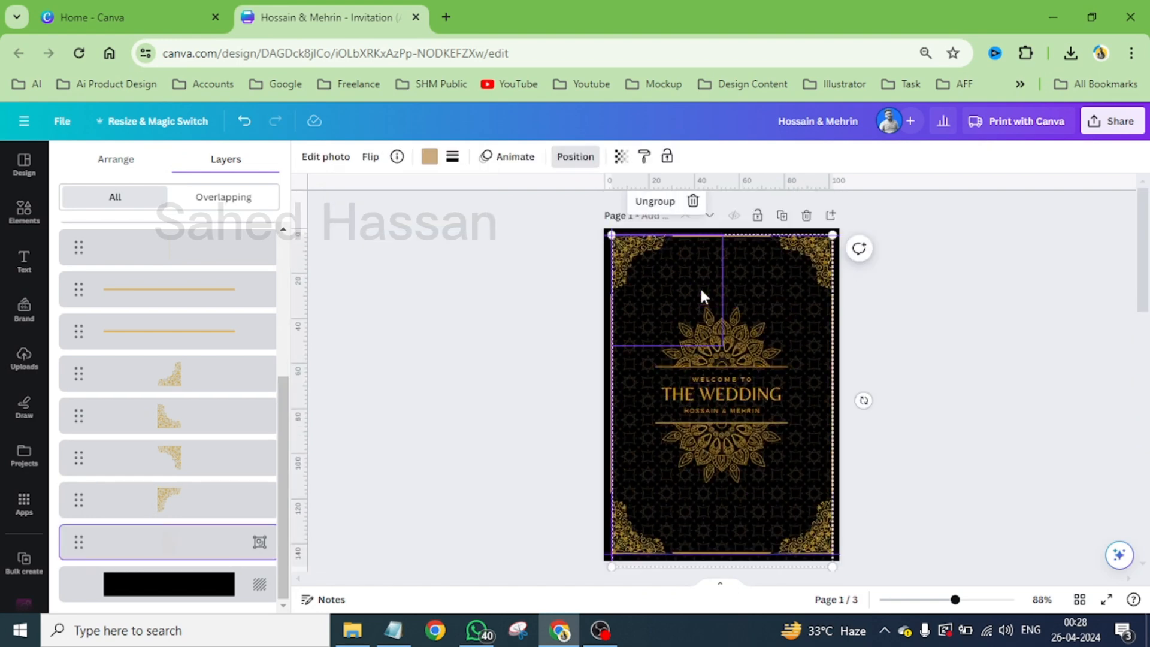
click(608, 232)
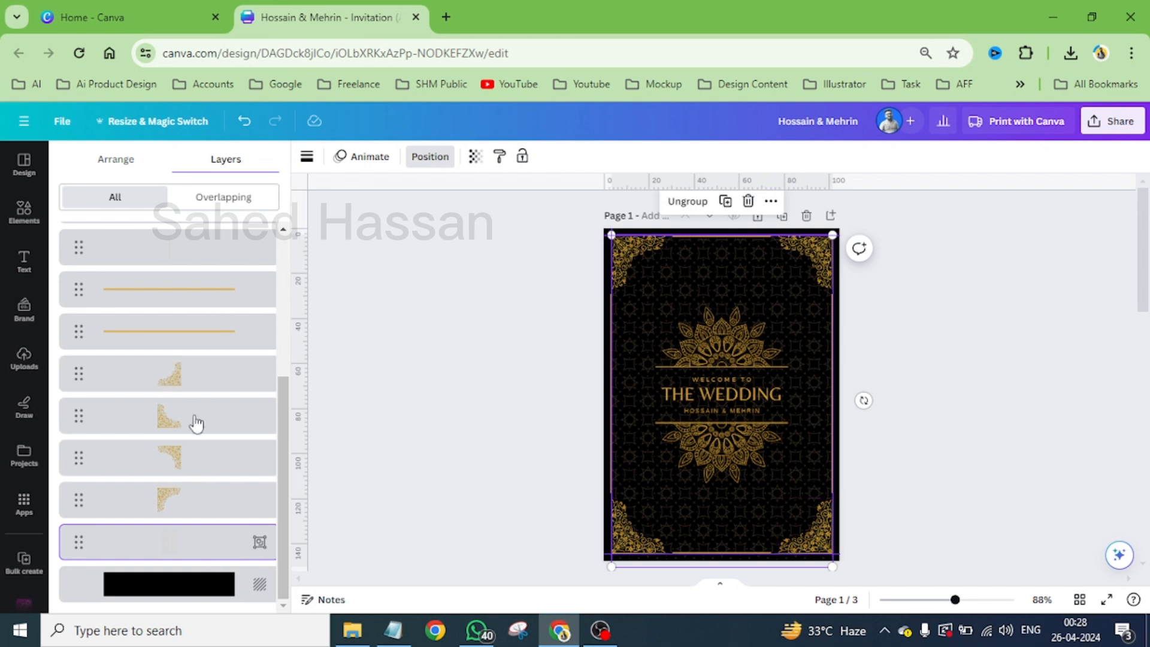
click(475, 158)
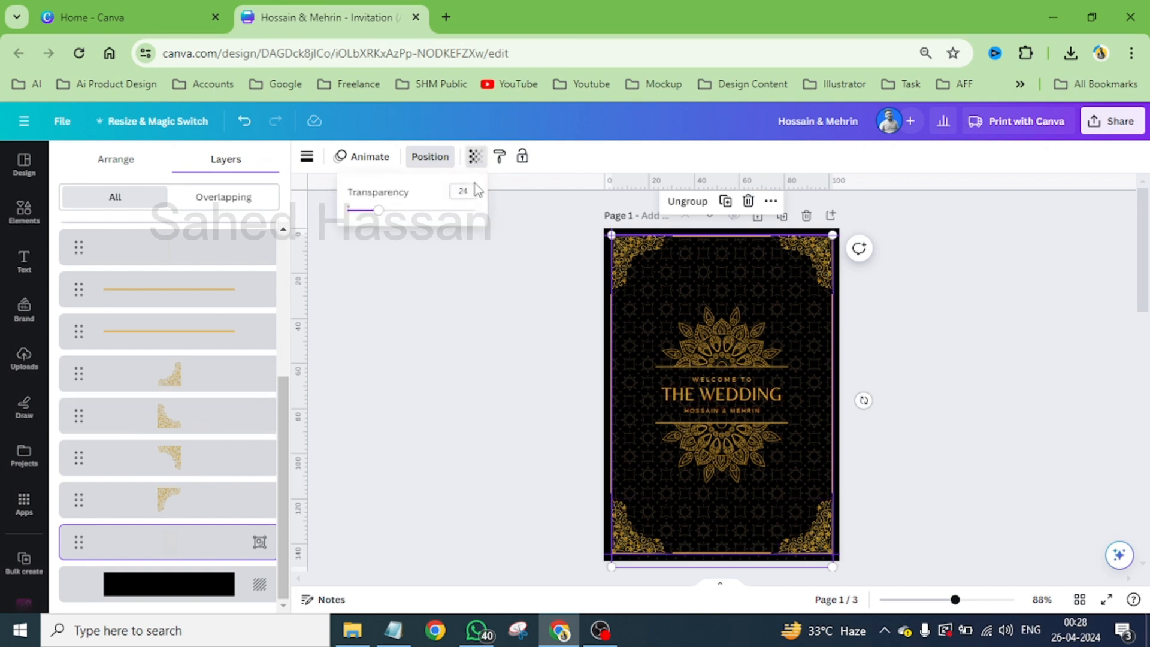
mouse_move(383, 221)
mouse_down()
mouse_move(362, 243)
mouse_move(371, 239)
mouse_up()
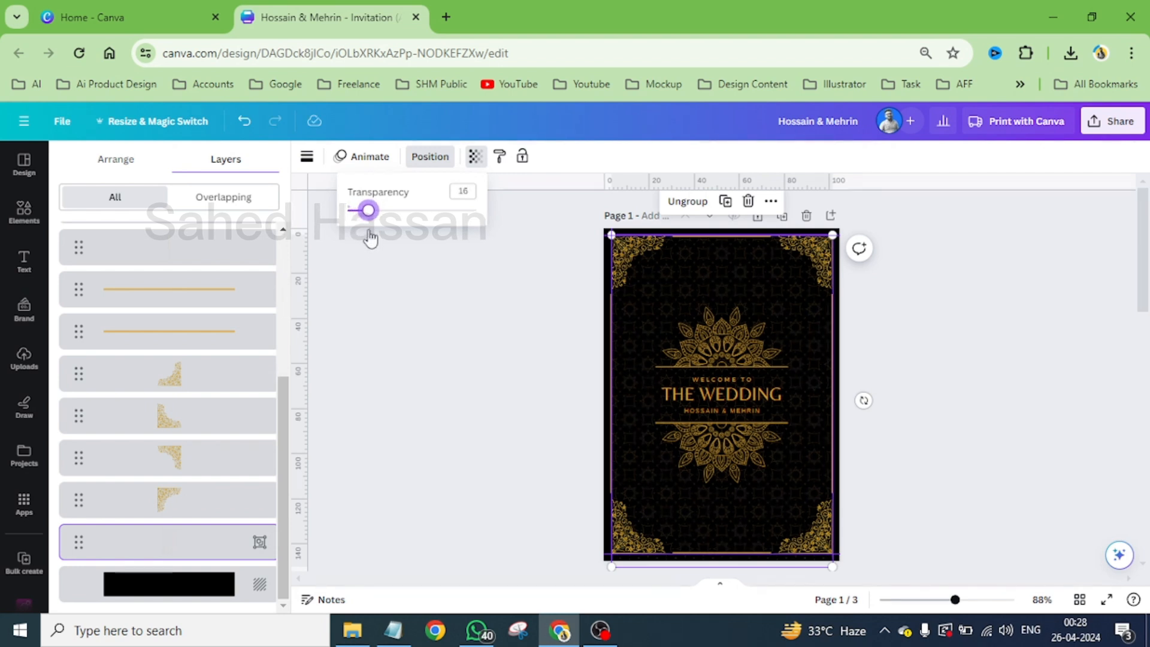
click(1015, 339)
click(1016, 340)
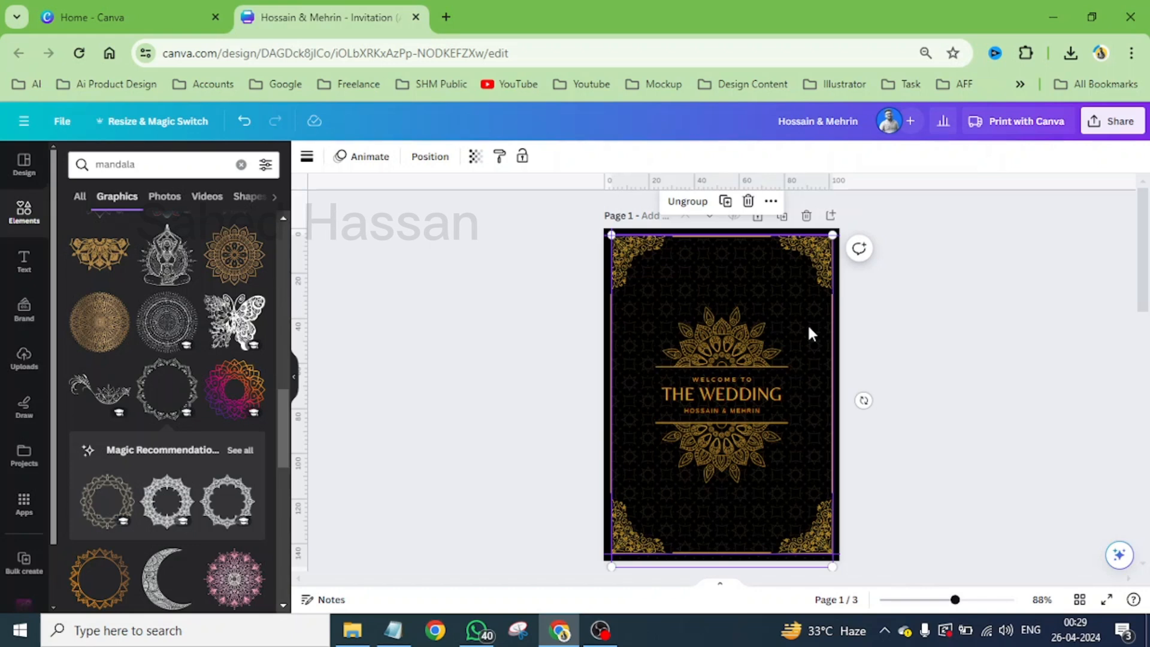
- Return to page 2 and search the graphics library for "royal border"
scroll(809, 328, down, 5)
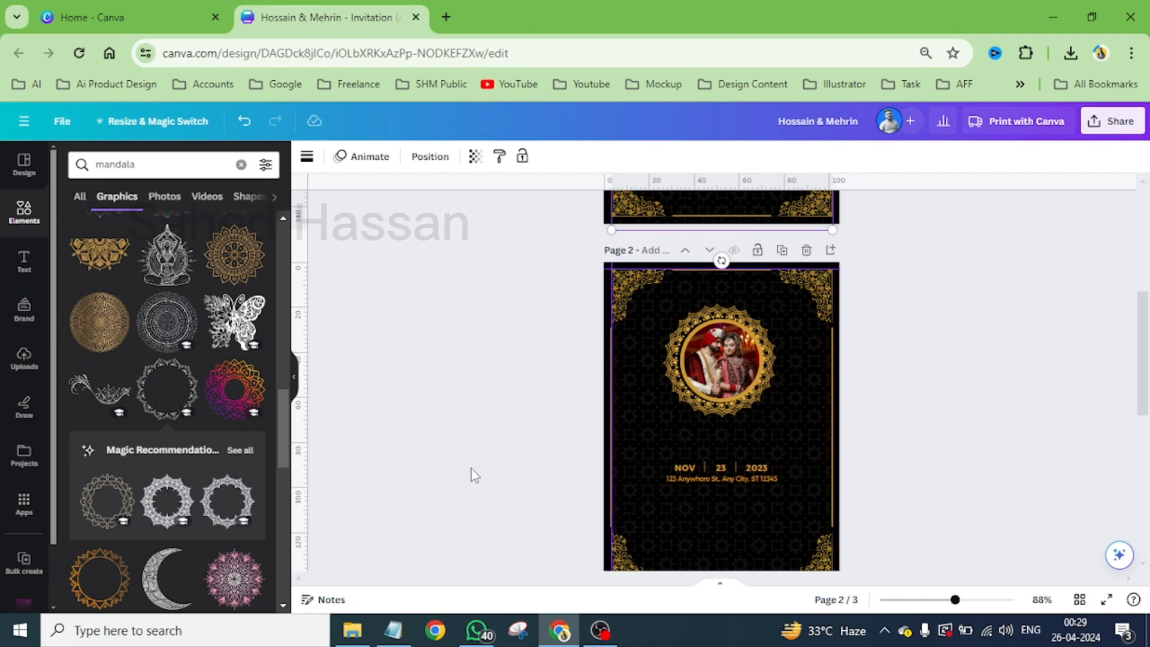
scroll(153, 476, down, 10)
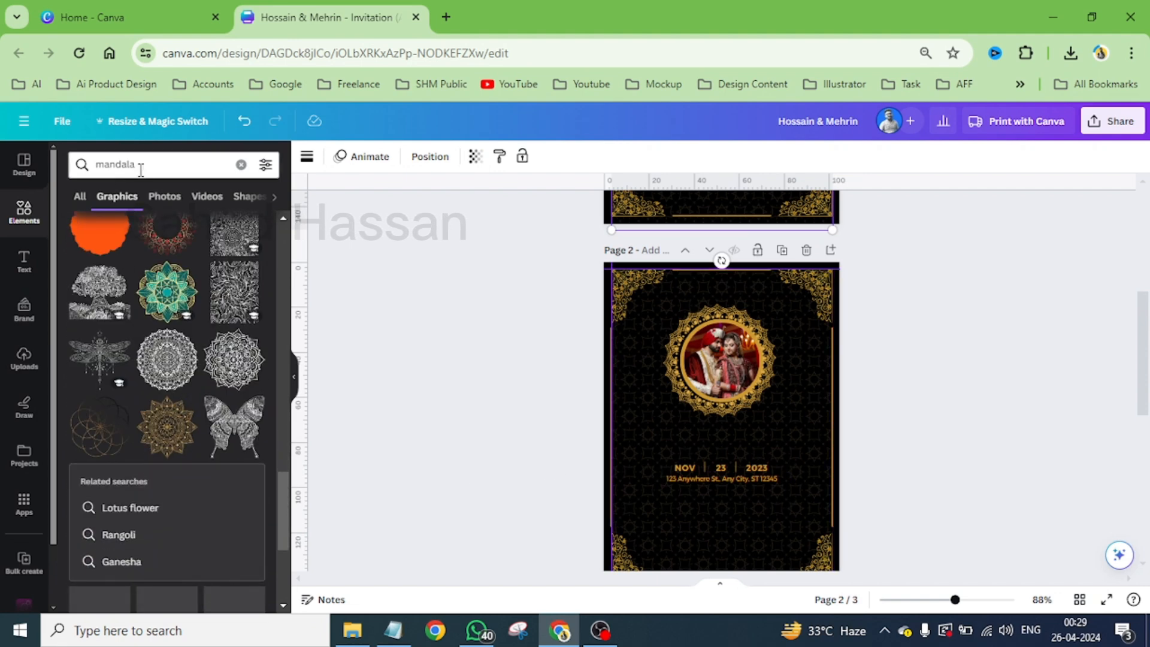
click(75, 164)
key(BackSpace)
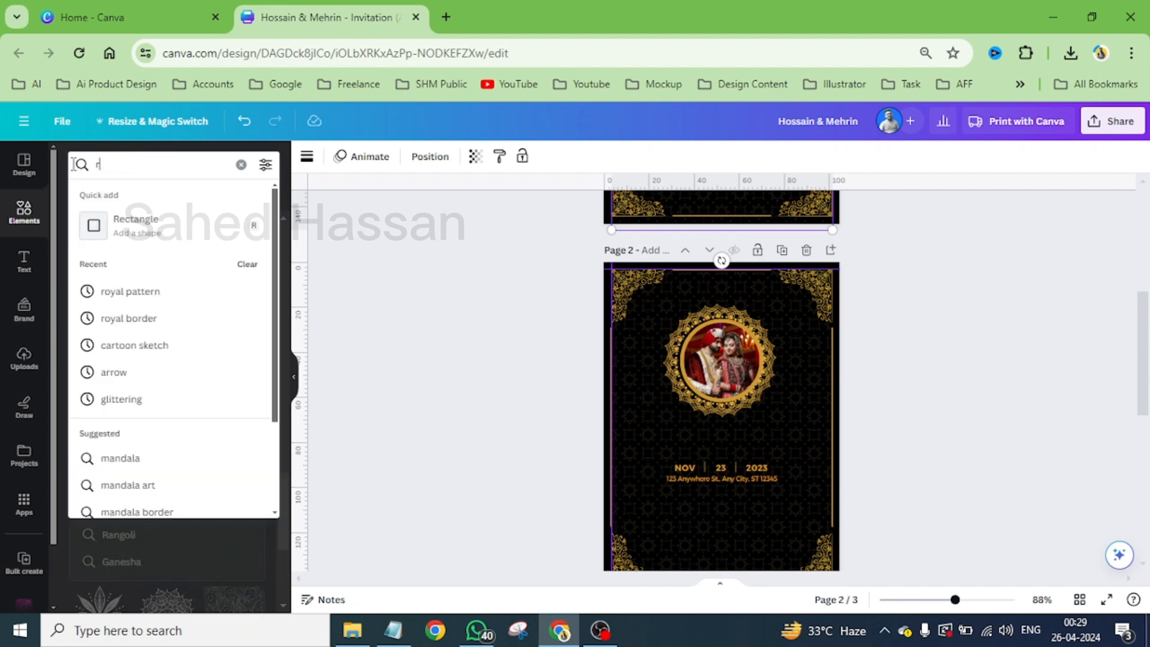
text(royal border)
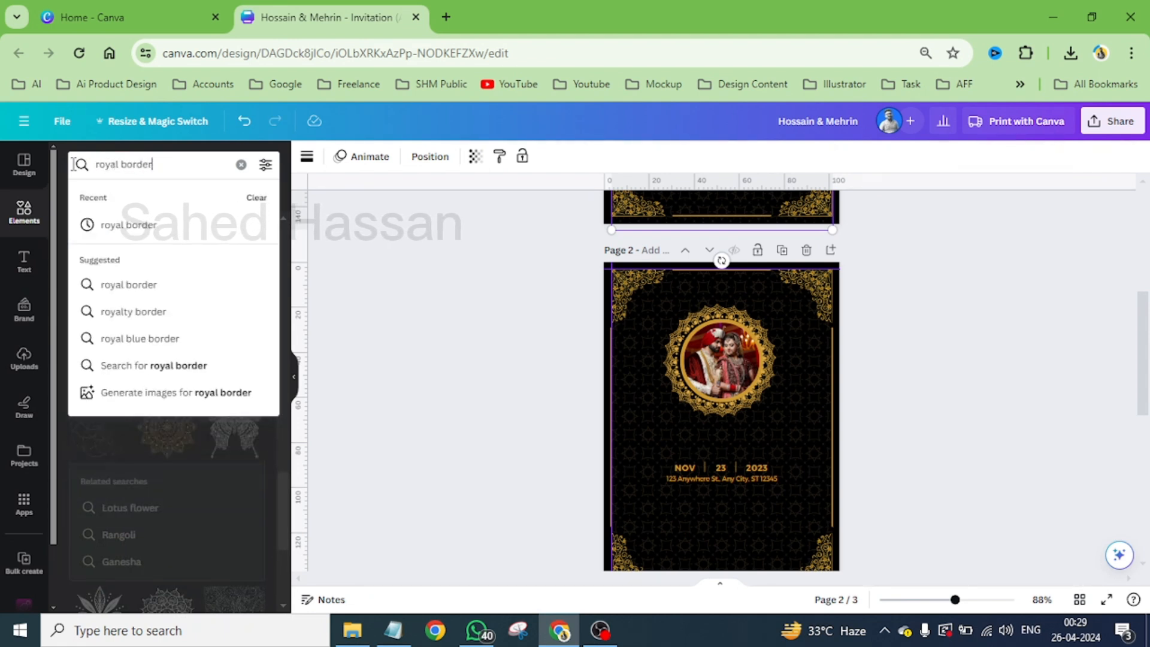
key(Return)
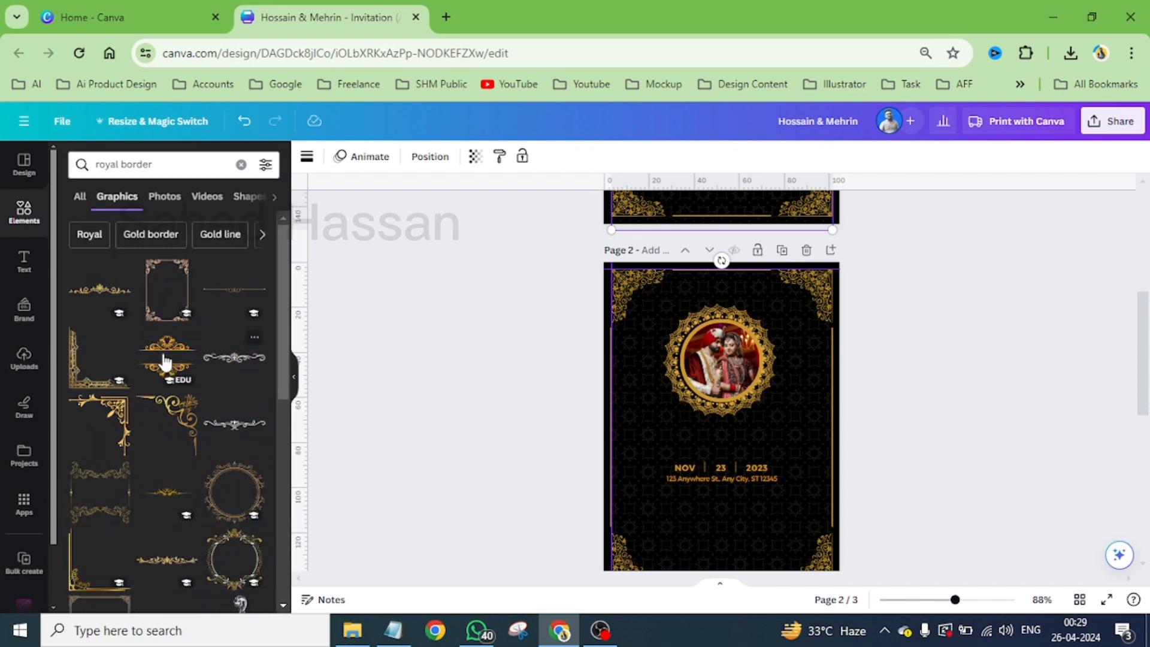
- Add the gold double-flourish border with two horizontal lines around page 2's date and address block, enlarged to about 63 mm wide
click(170, 362)
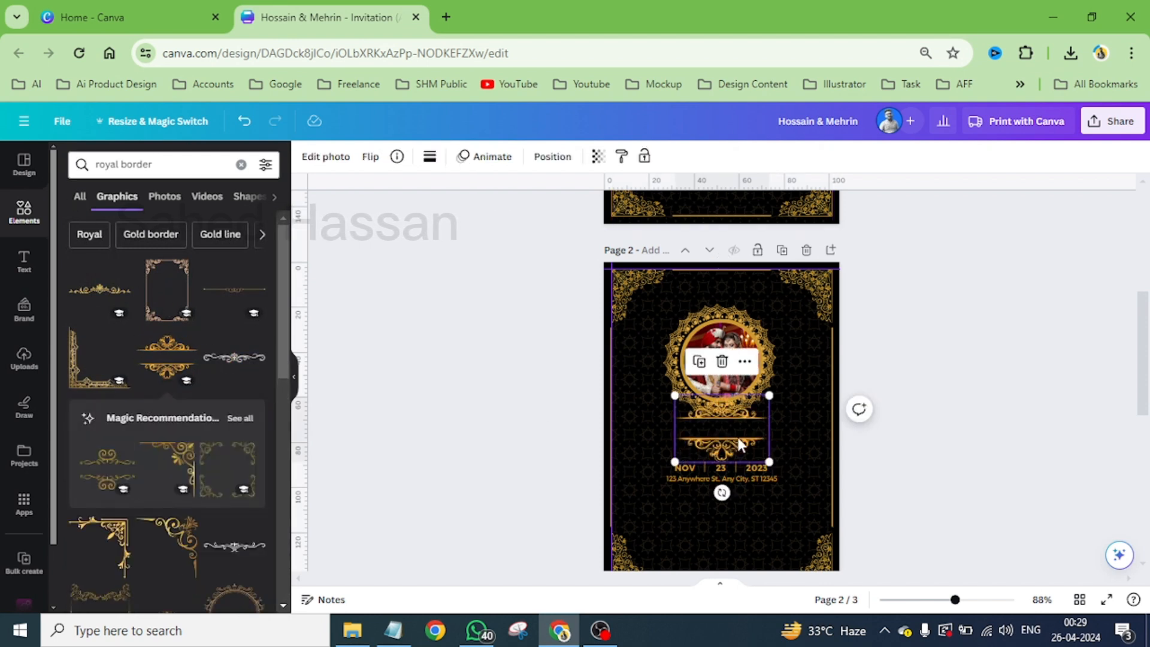
drag(738, 437, 736, 481)
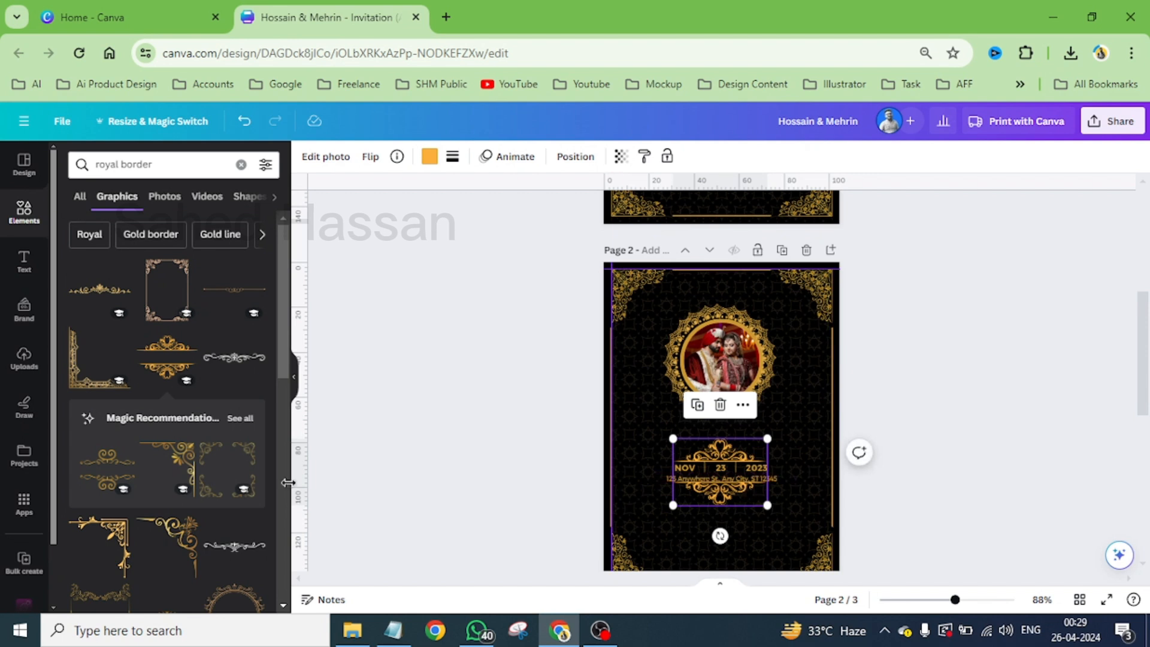
scroll(176, 480, down, 3)
scroll(177, 481, down, 3)
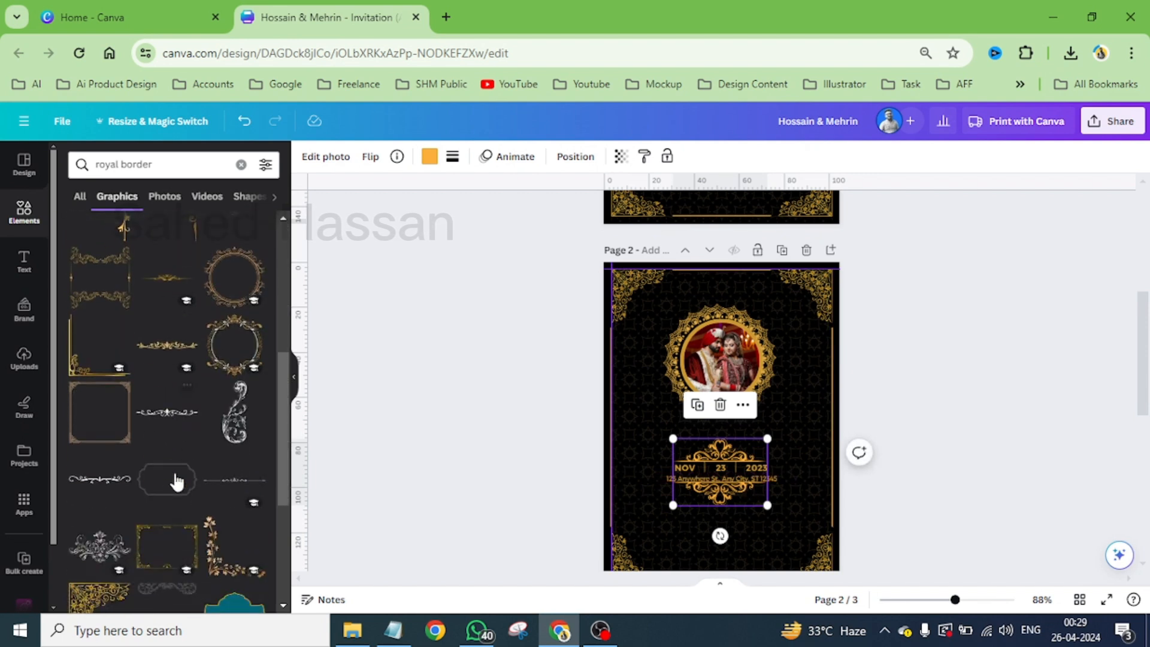
scroll(154, 572, down, 3)
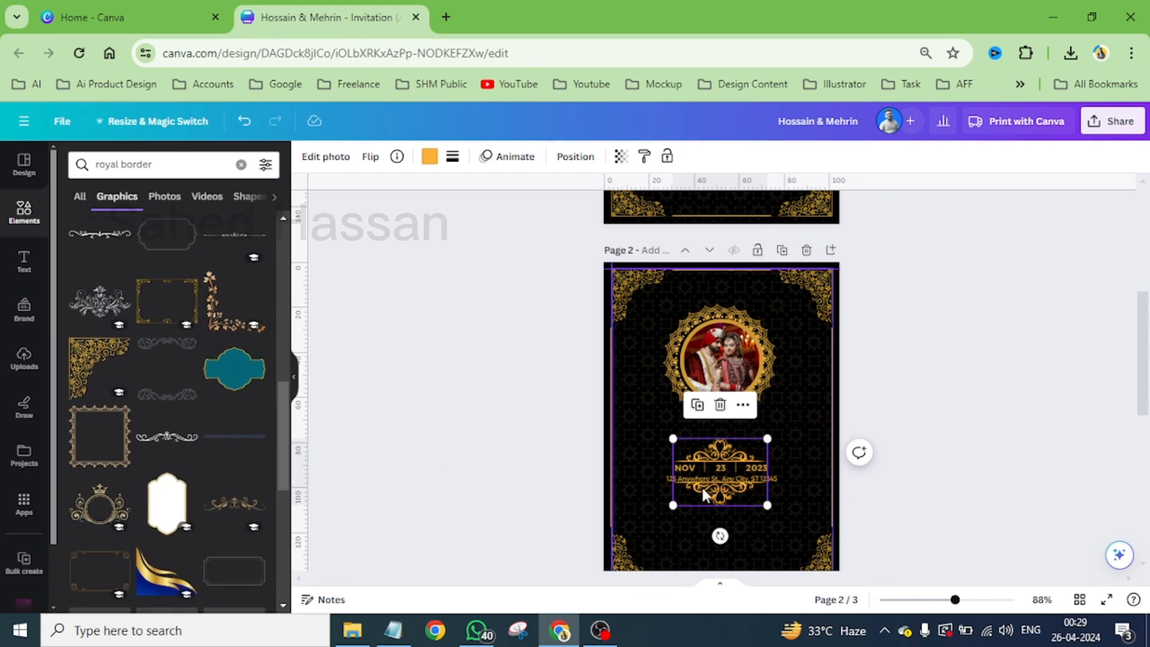
scroll(730, 437, down, 3)
scroll(736, 355, up, 5)
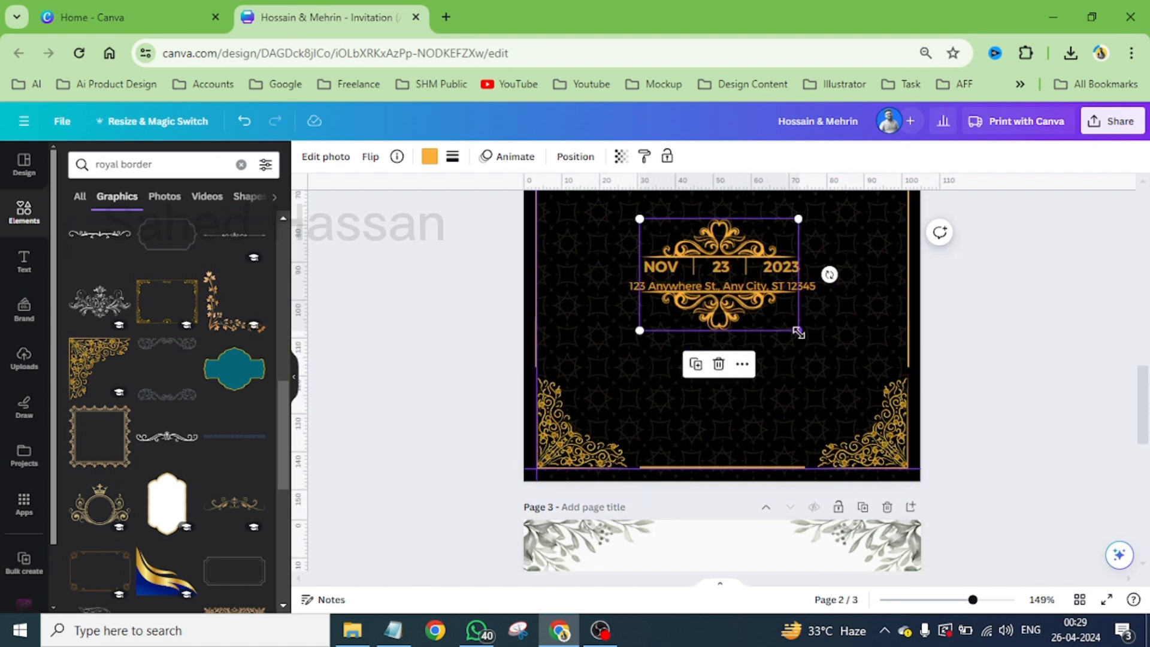
drag(799, 334, 838, 363)
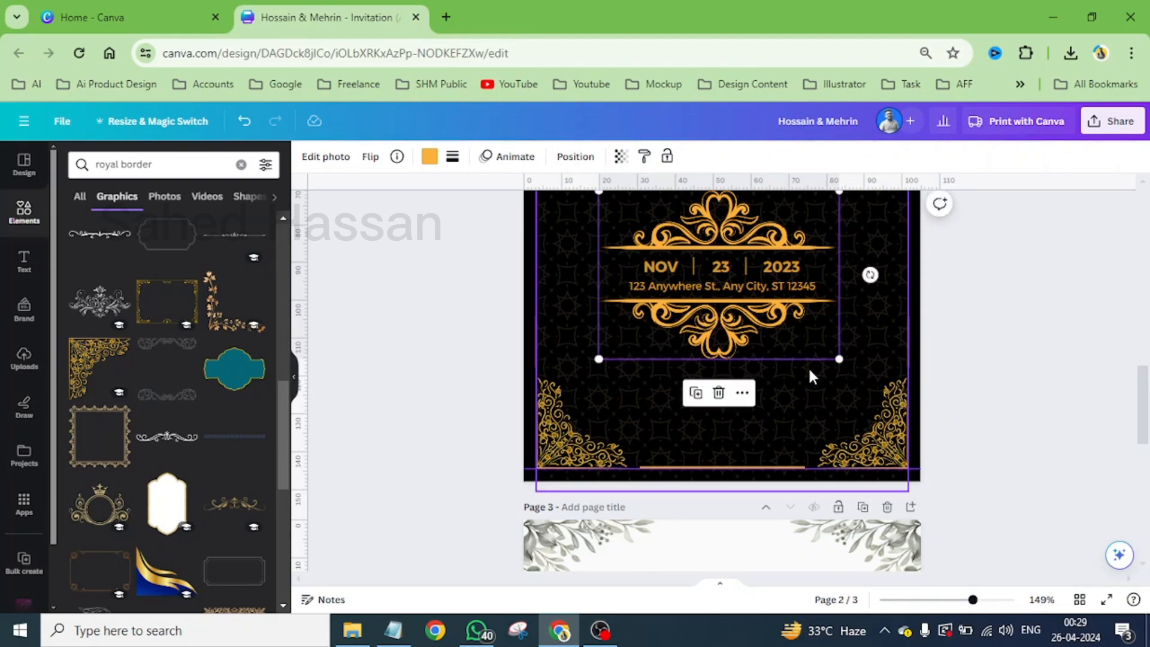
- Preview page 2 full screen and delete the gold flourish border around the date and address block
click(1107, 599)
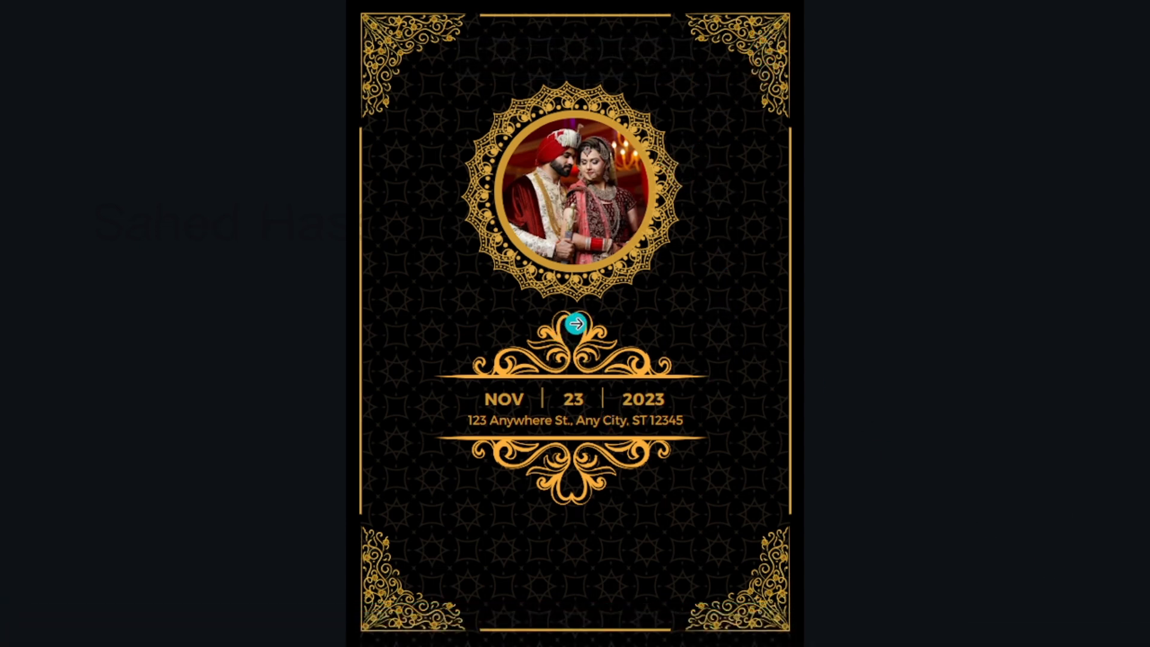
key(Escape)
click(790, 403)
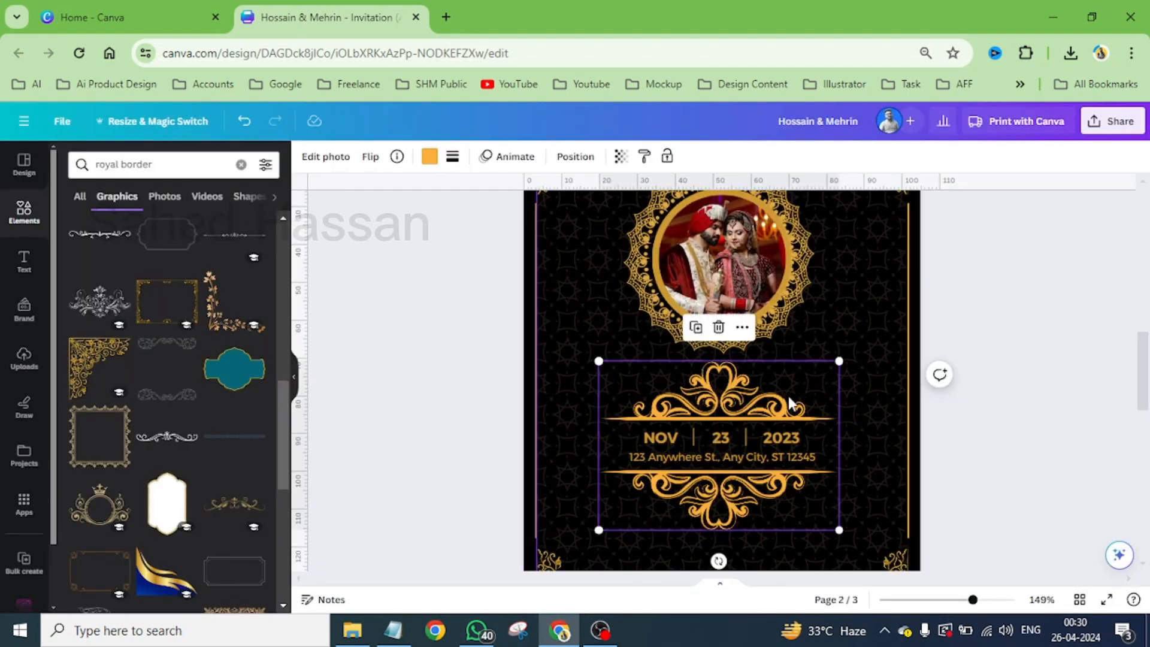
key(Delete)
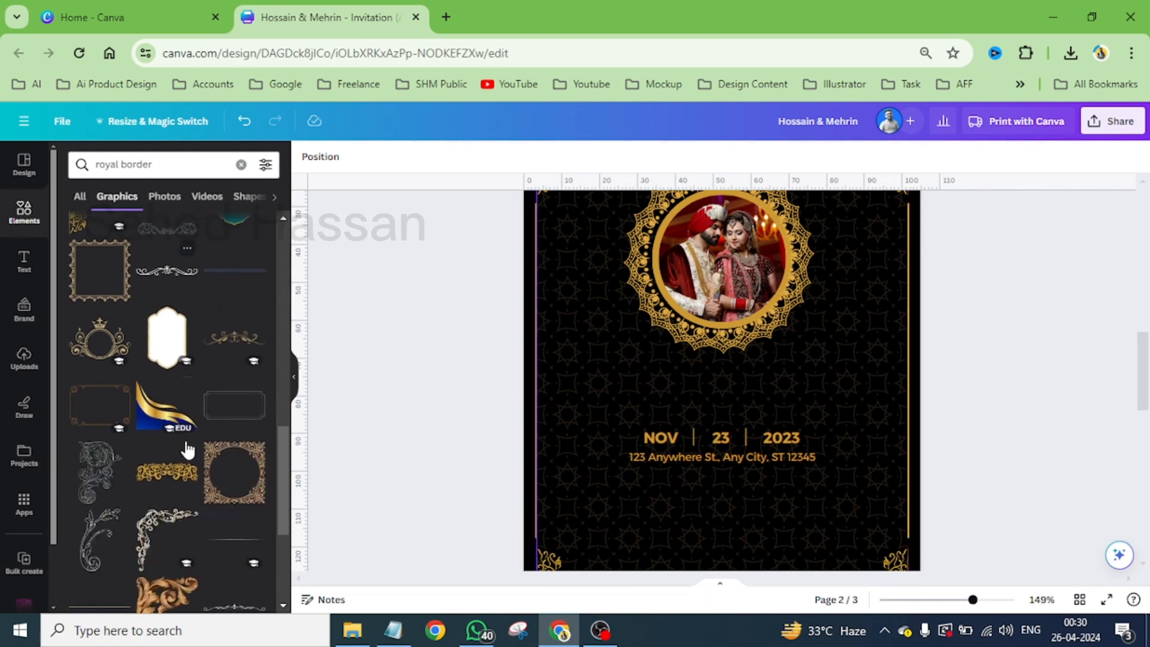
- Browse the "royal border" graphics for a gold frame that suits page 2's date and address block
scroll(185, 449, down, 3)
scroll(150, 459, down, 3)
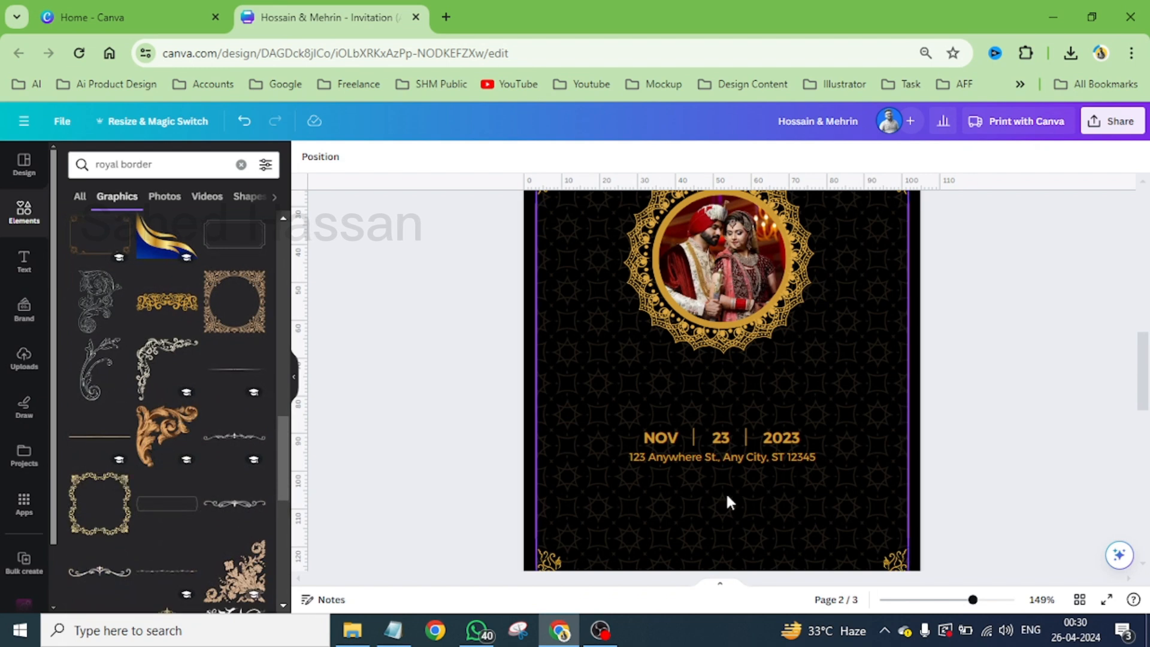
scroll(187, 495, down, 3)
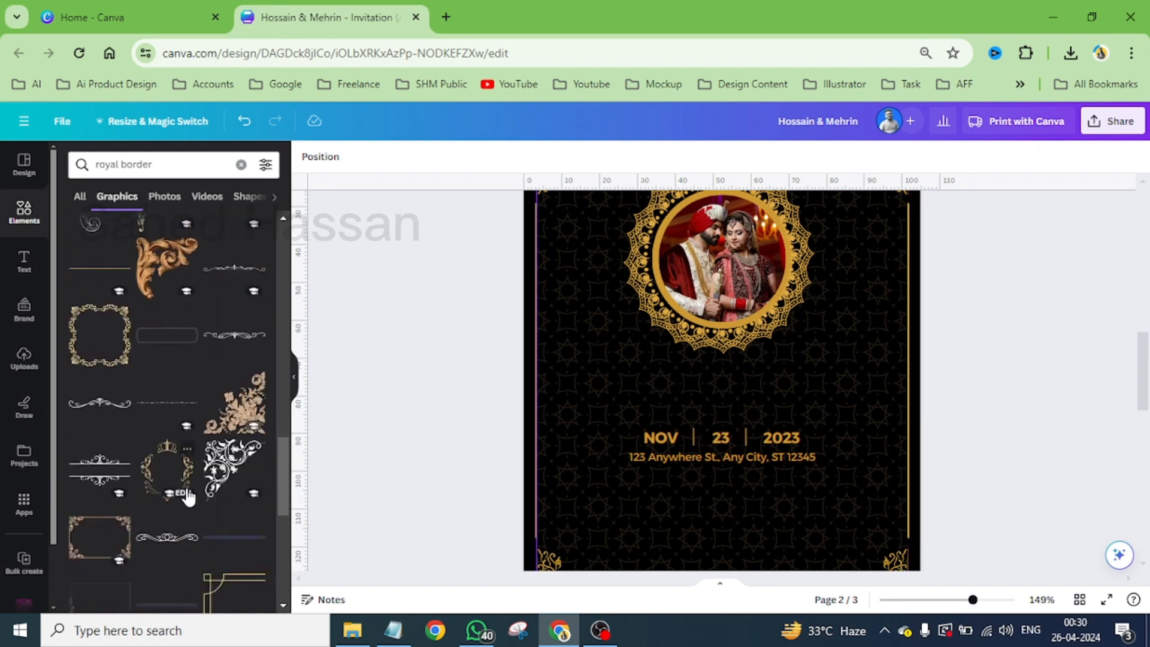
scroll(188, 495, down, 4)
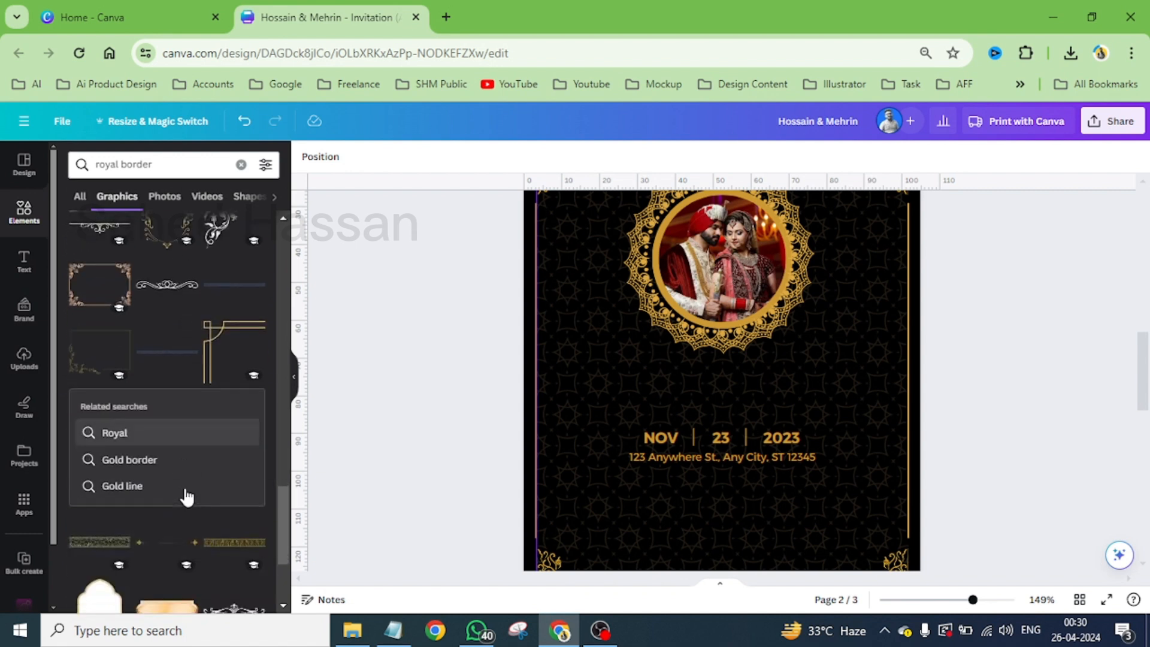
scroll(139, 263, up, 1)
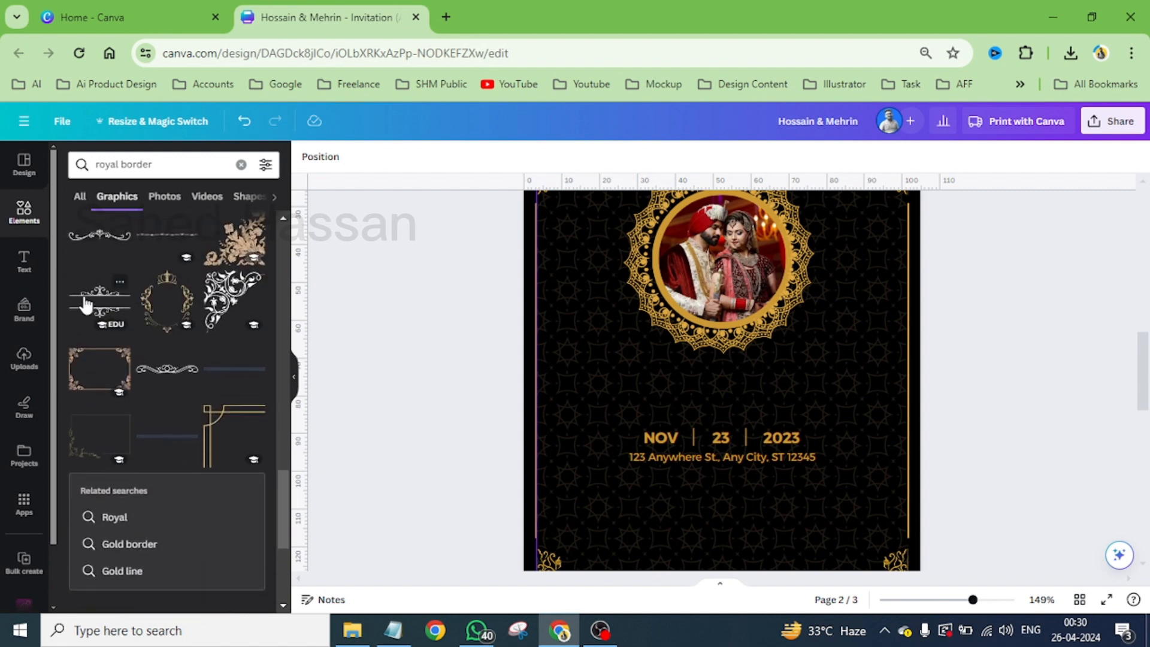
scroll(220, 397, down, 5)
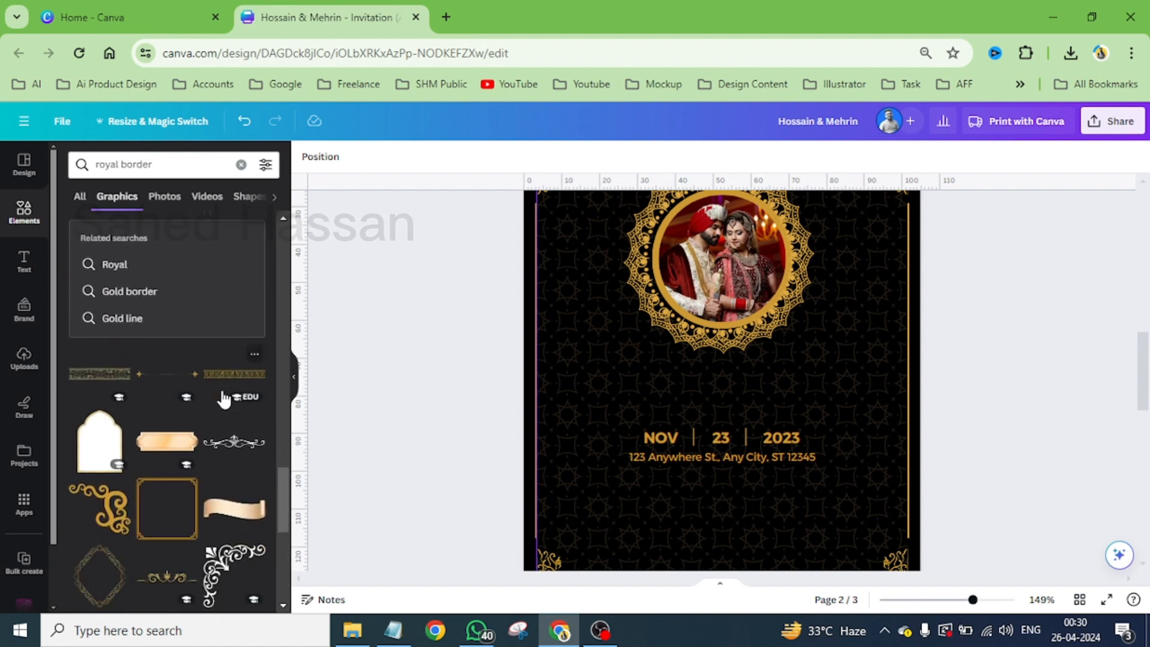
scroll(223, 398, down, 6)
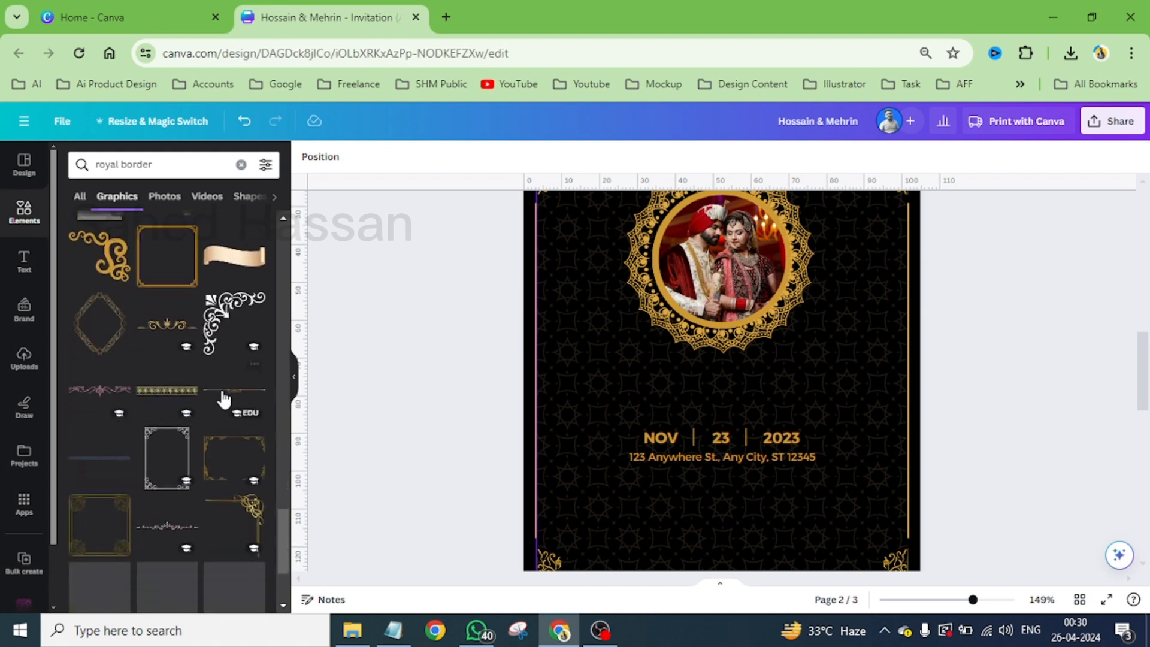
scroll(224, 398, down, 3)
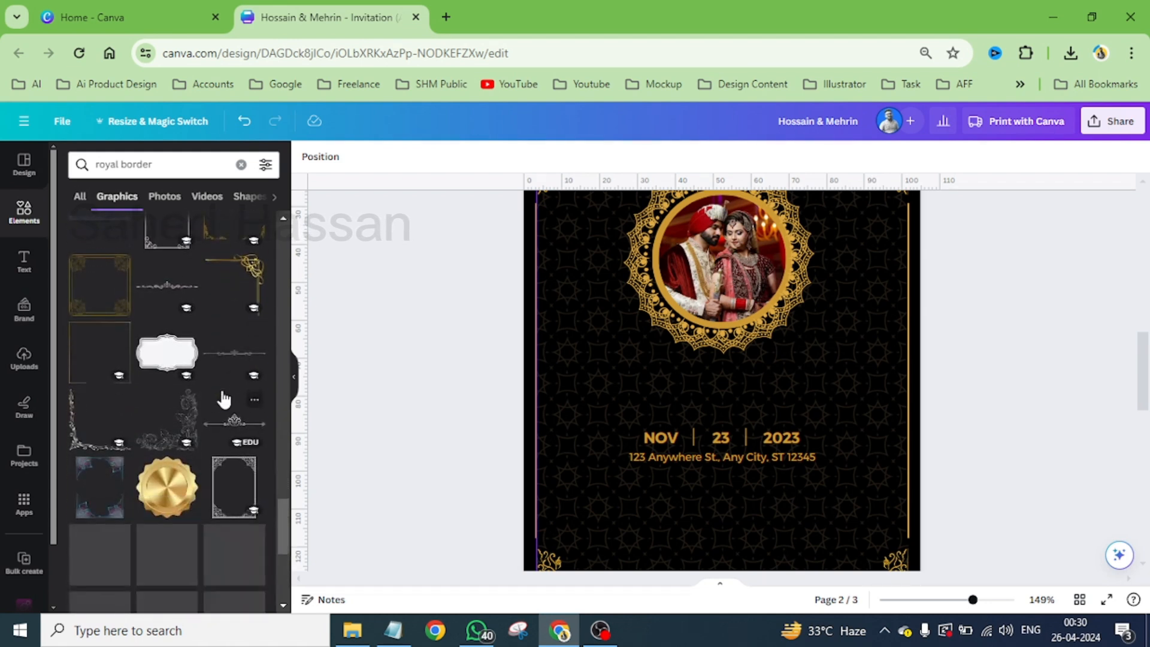
scroll(224, 399, down, 3)
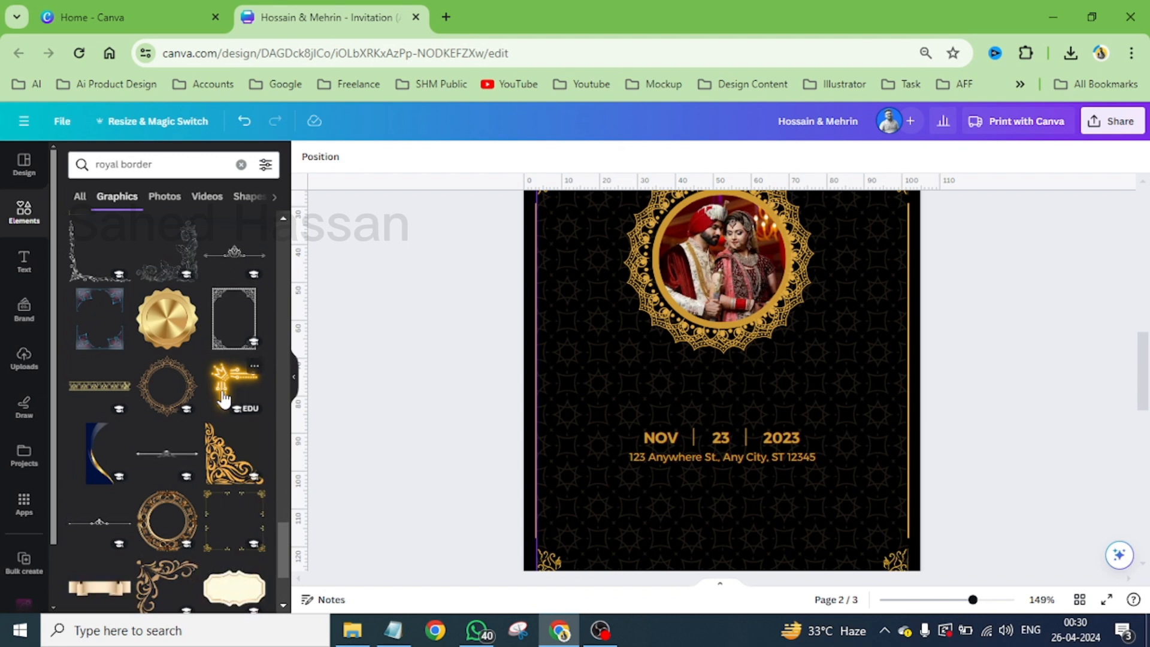
scroll(223, 398, down, 2)
scroll(224, 400, down, 3)
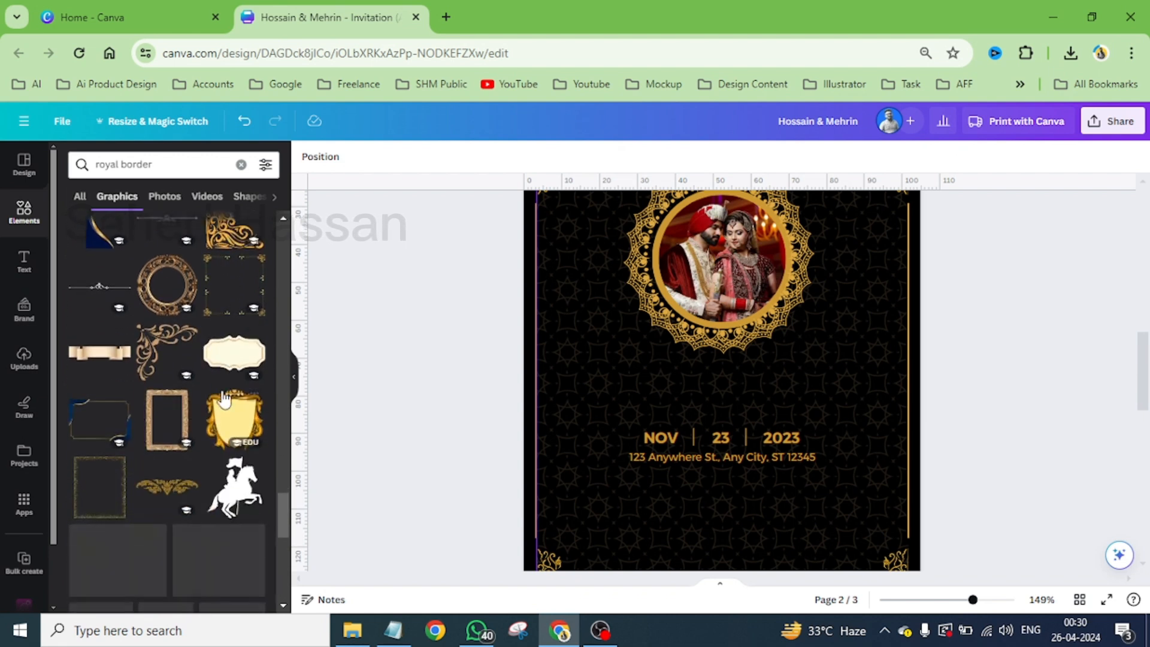
scroll(224, 400, down, 2)
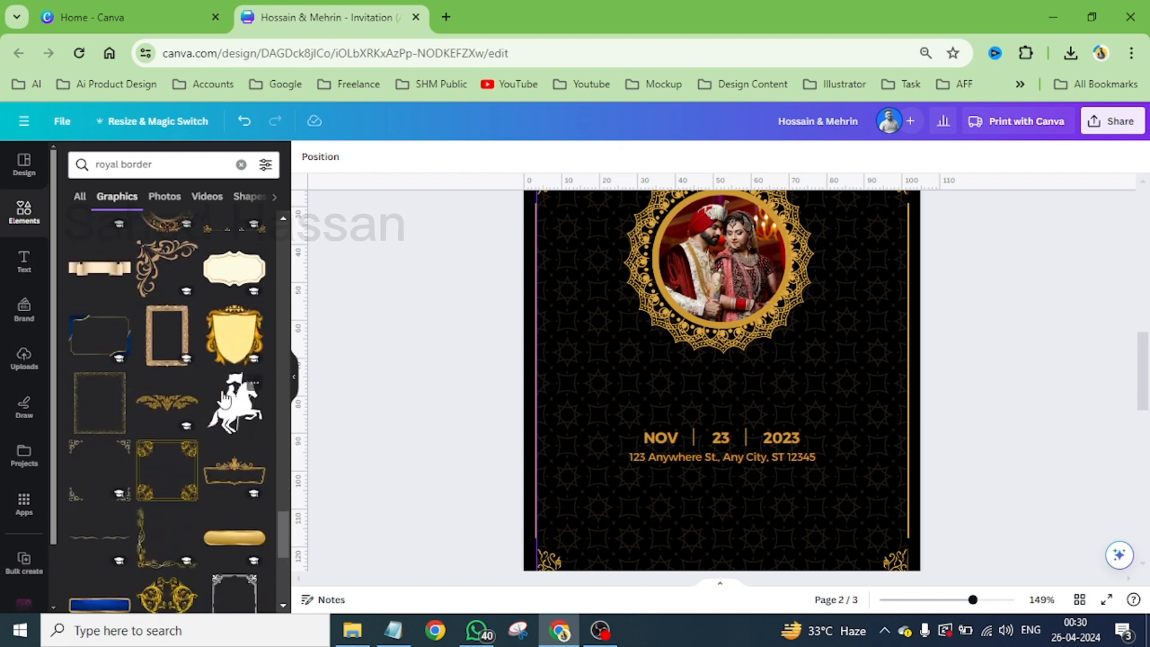
scroll(225, 399, down, 2)
scroll(224, 399, down, 3)
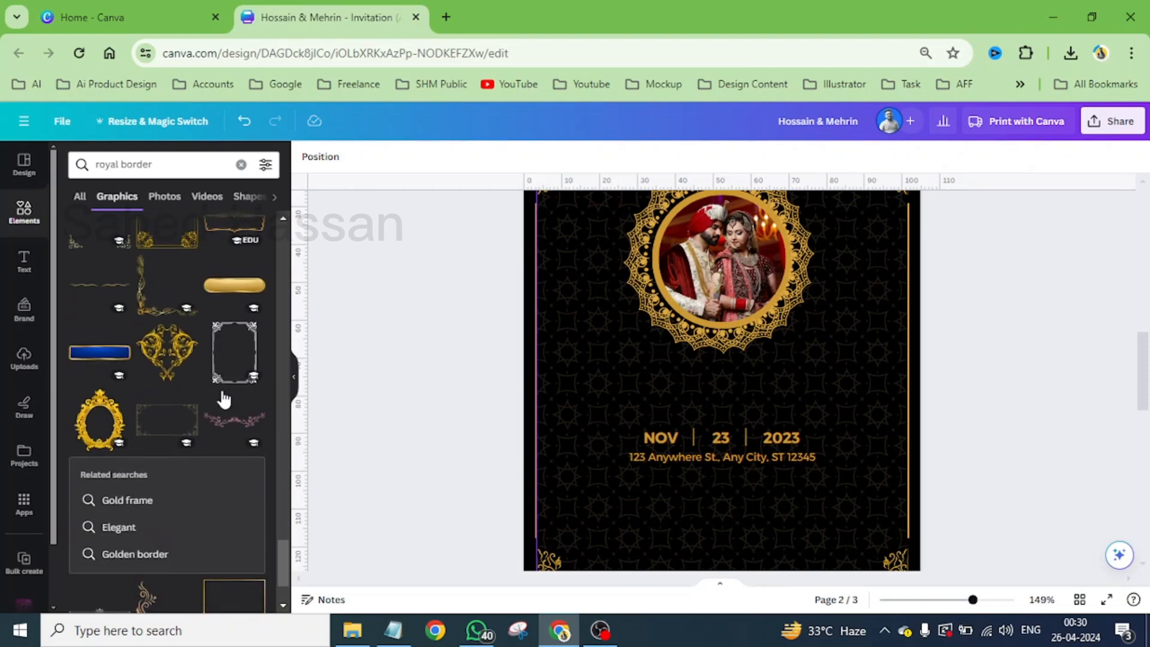
scroll(224, 399, down, 5)
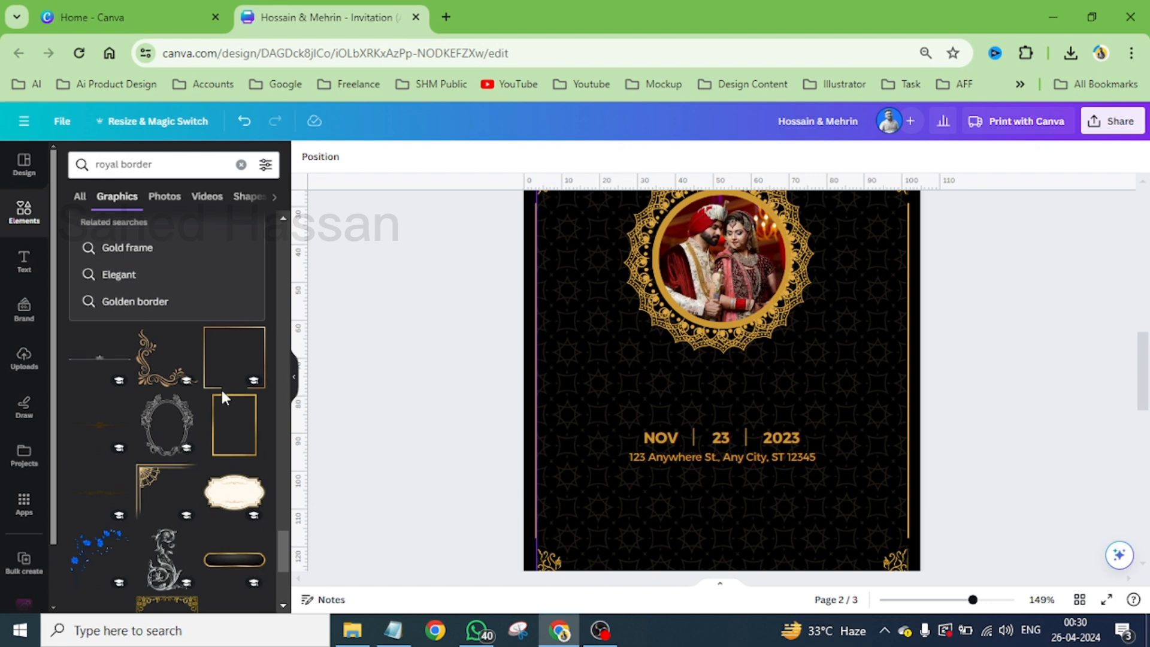
scroll(222, 398, down, 3)
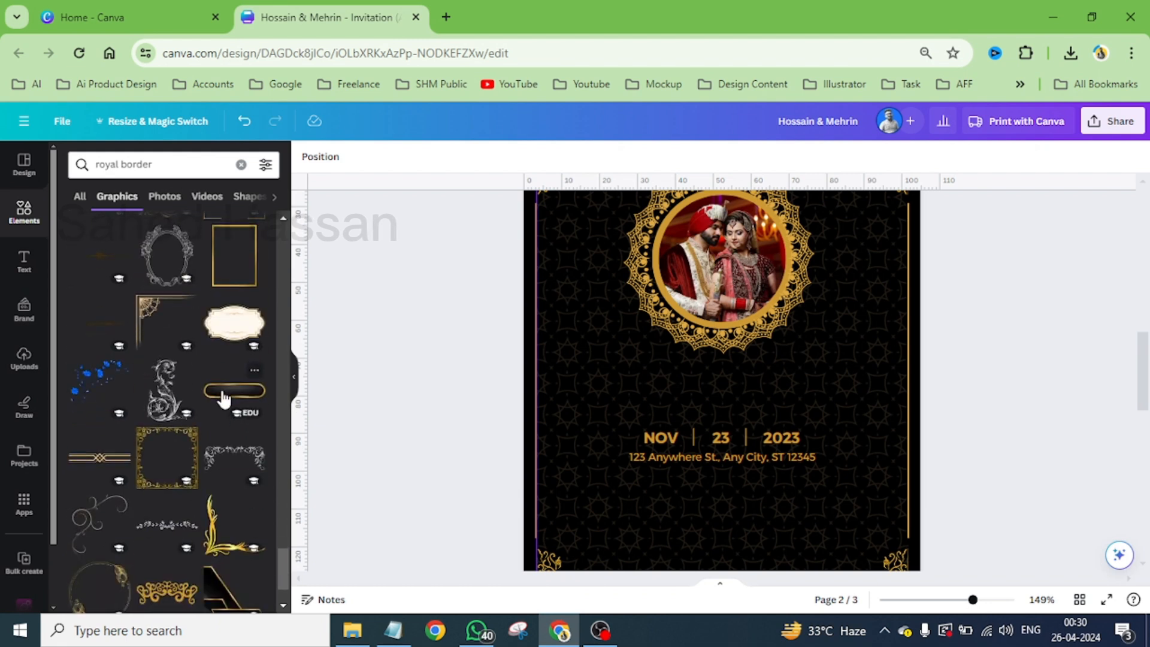
scroll(224, 399, down, 3)
scroll(224, 399, down, 2)
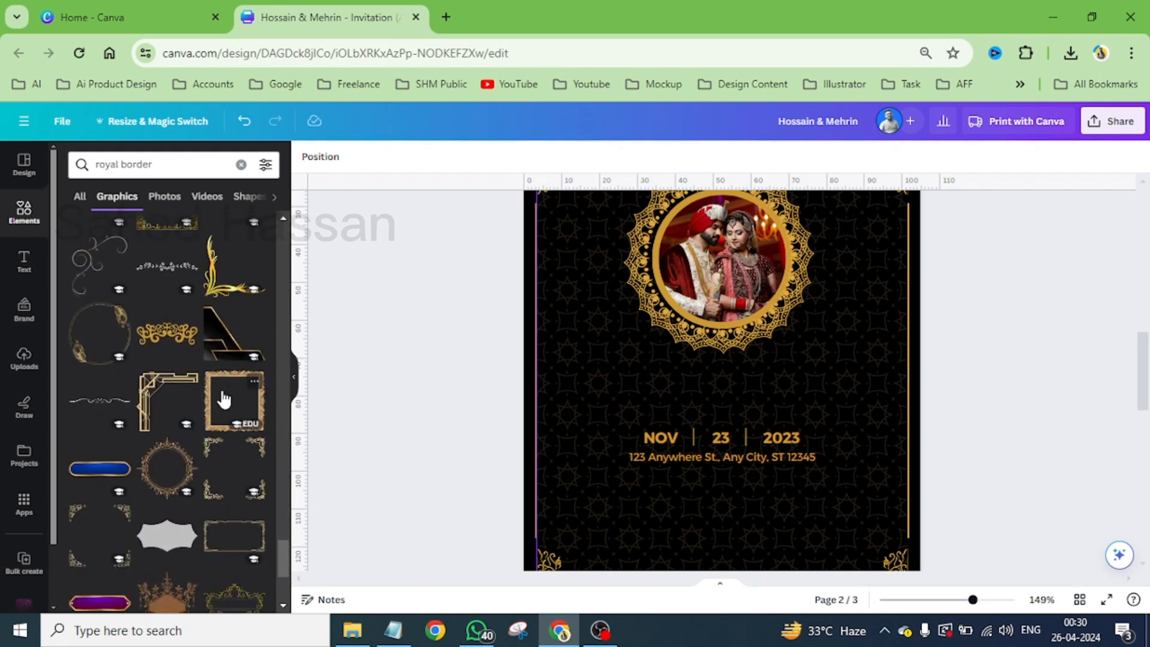
scroll(224, 399, down, 3)
scroll(224, 399, down, 2)
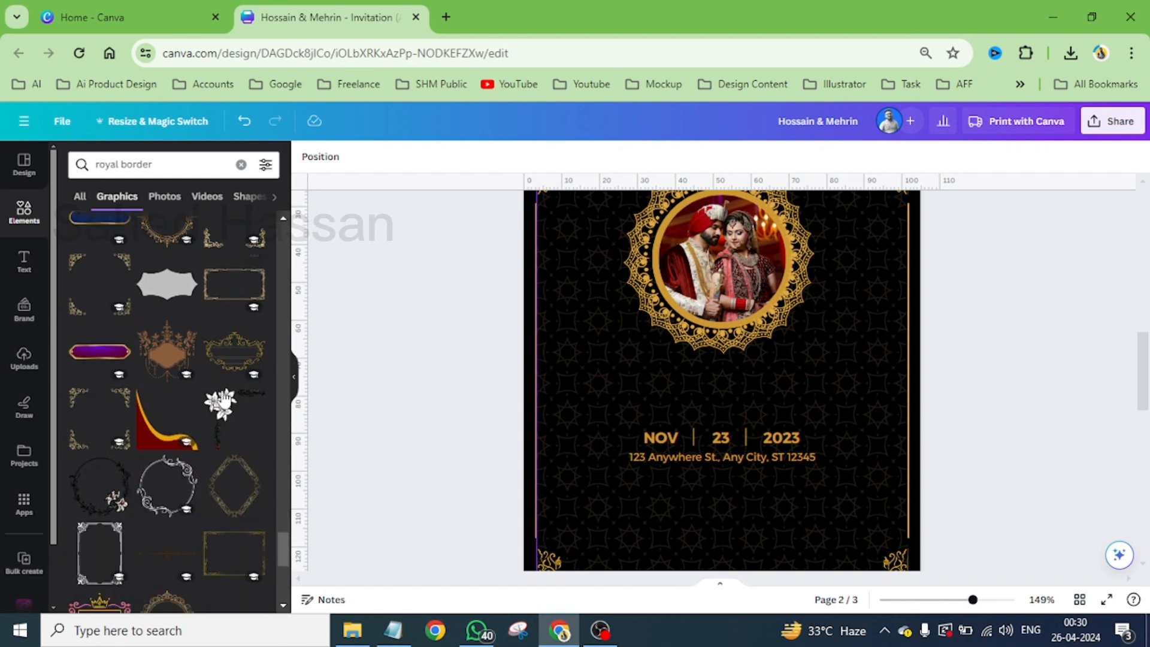
scroll(224, 399, down, 3)
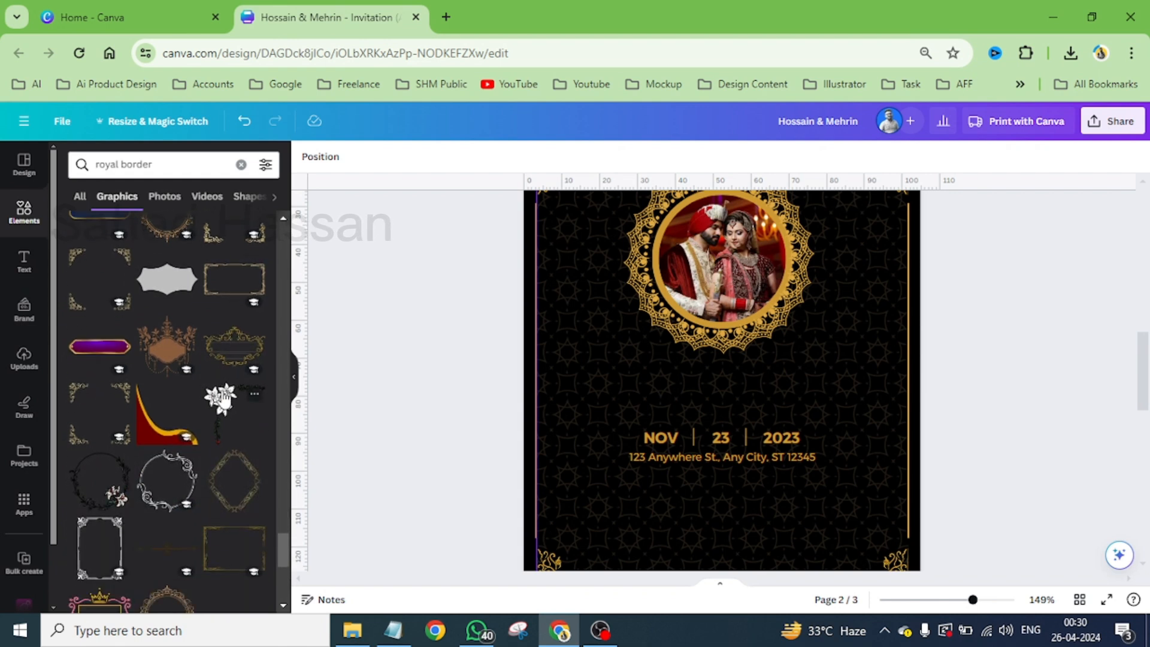
scroll(224, 398, down, 2)
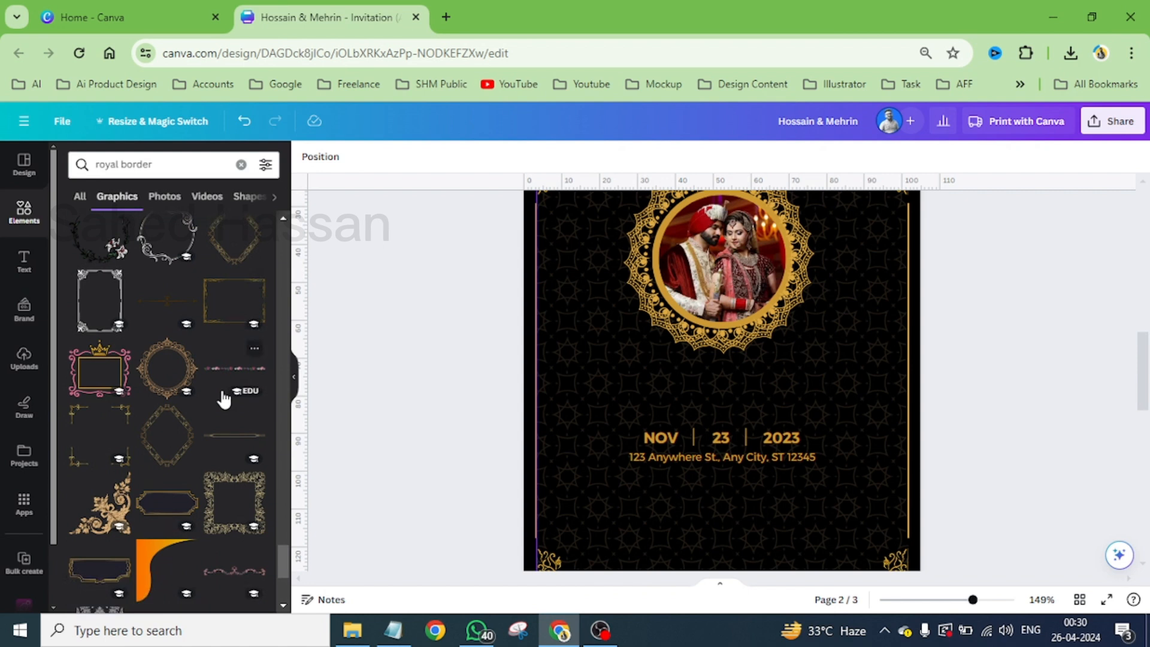
scroll(224, 399, down, 3)
scroll(224, 399, down, 6)
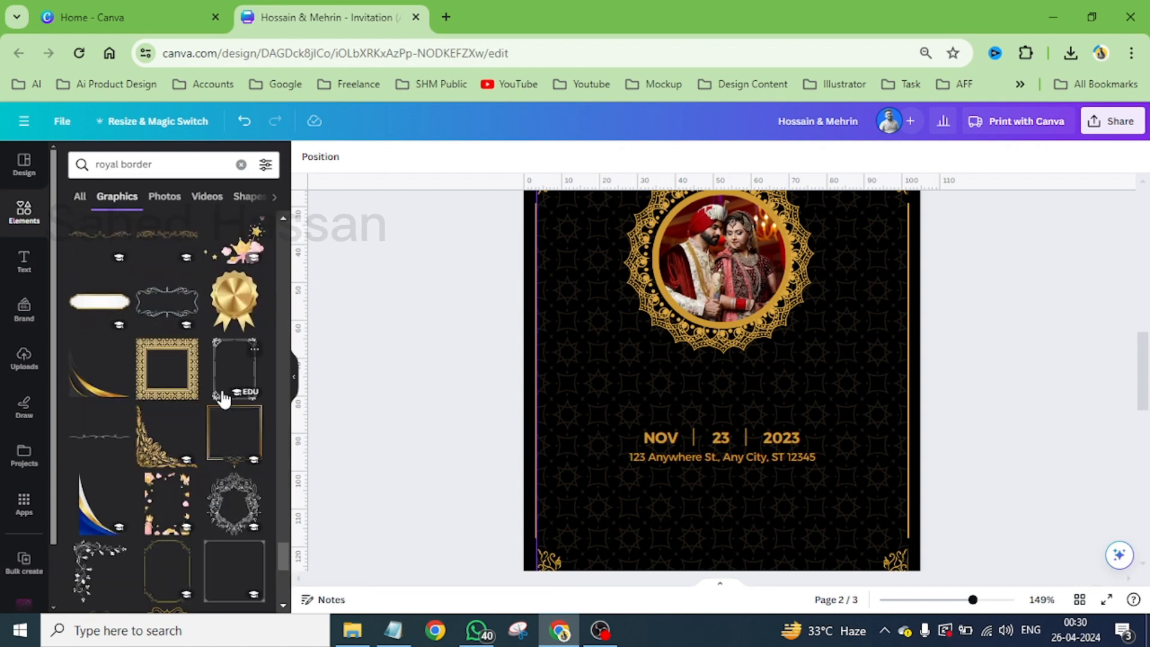
scroll(224, 399, down, 5)
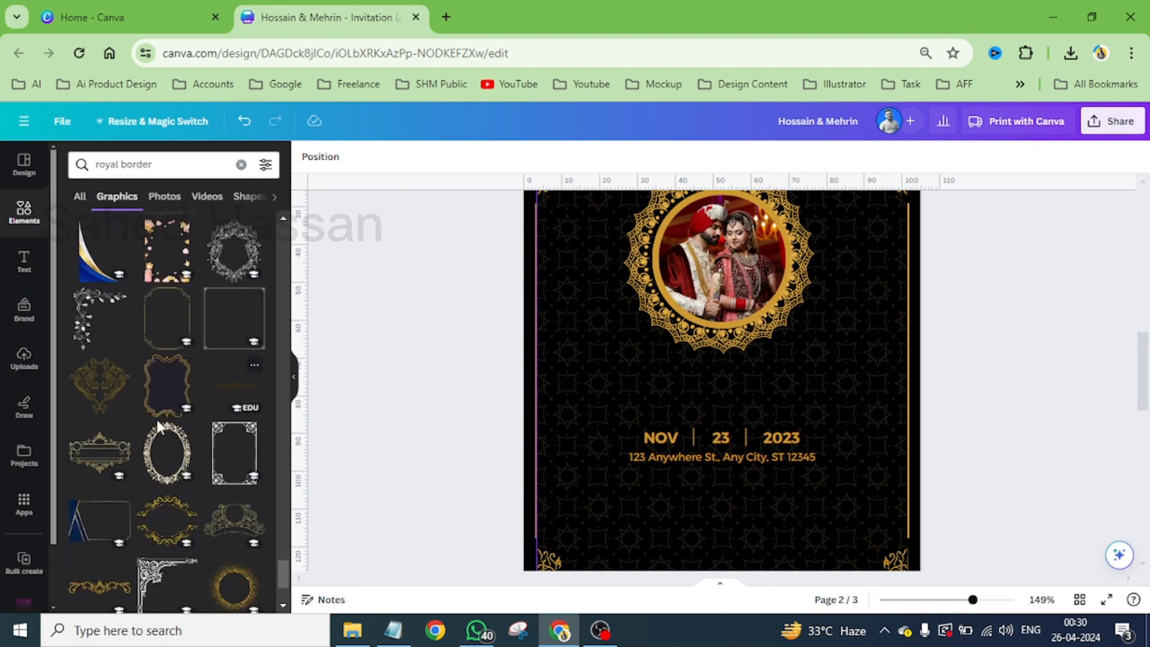
- Try the ornate gold frame with scrollwork peaks above and below over page 2's date and address block, and delete it
click(109, 455)
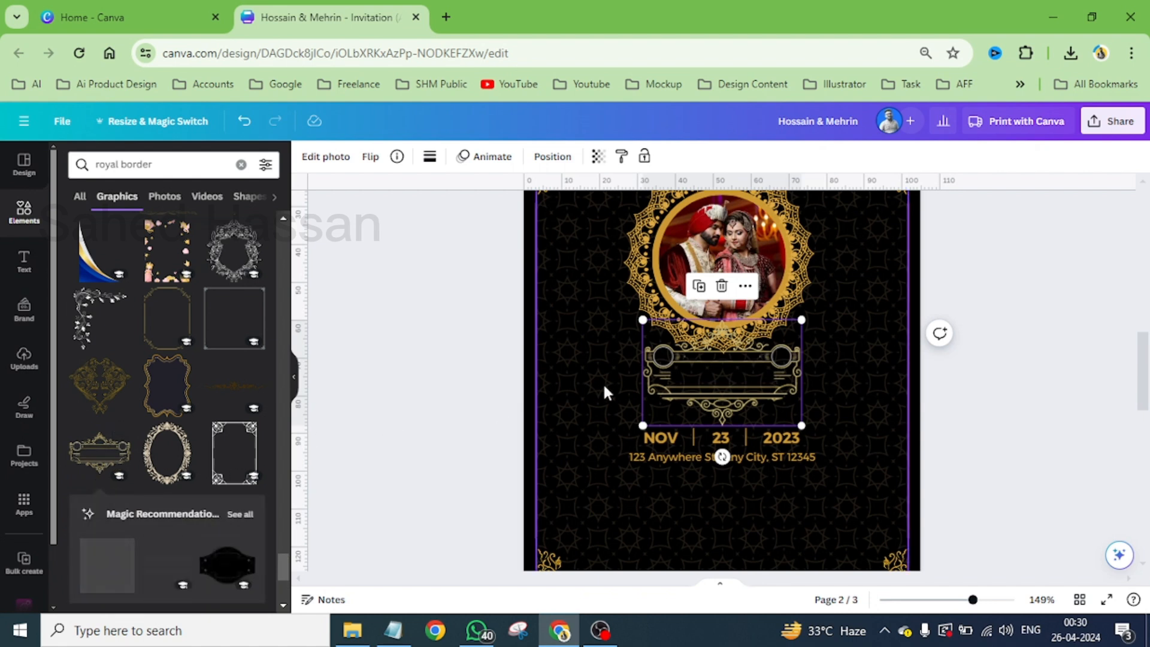
drag(739, 390, 740, 456)
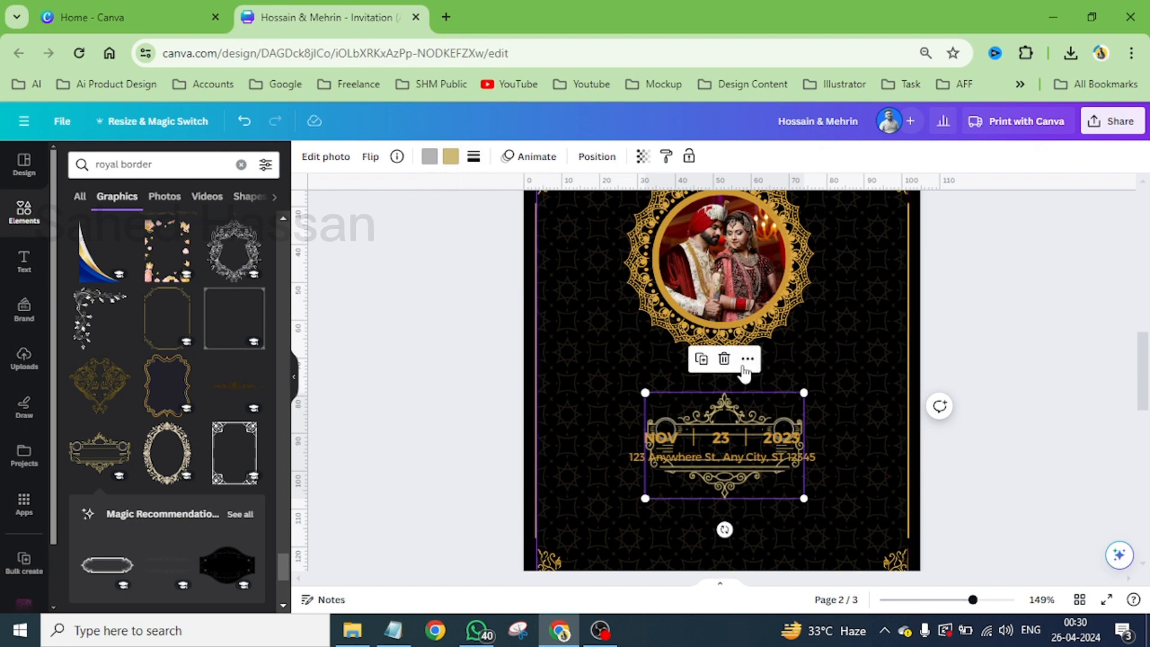
click(725, 358)
- Try the gold banner frame with a lotus ornament on top, shrunk to about 47 mm wide, around the date and address, and delete it
scroll(216, 444, down, 3)
scroll(206, 446, down, 4)
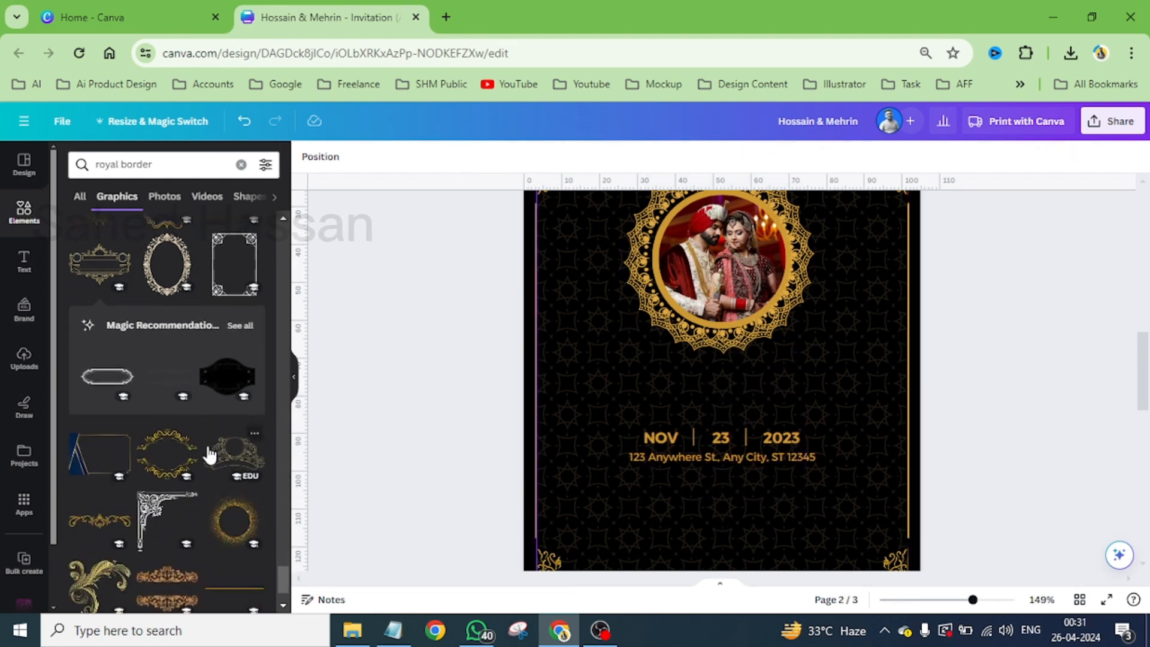
scroll(209, 455, down, 2)
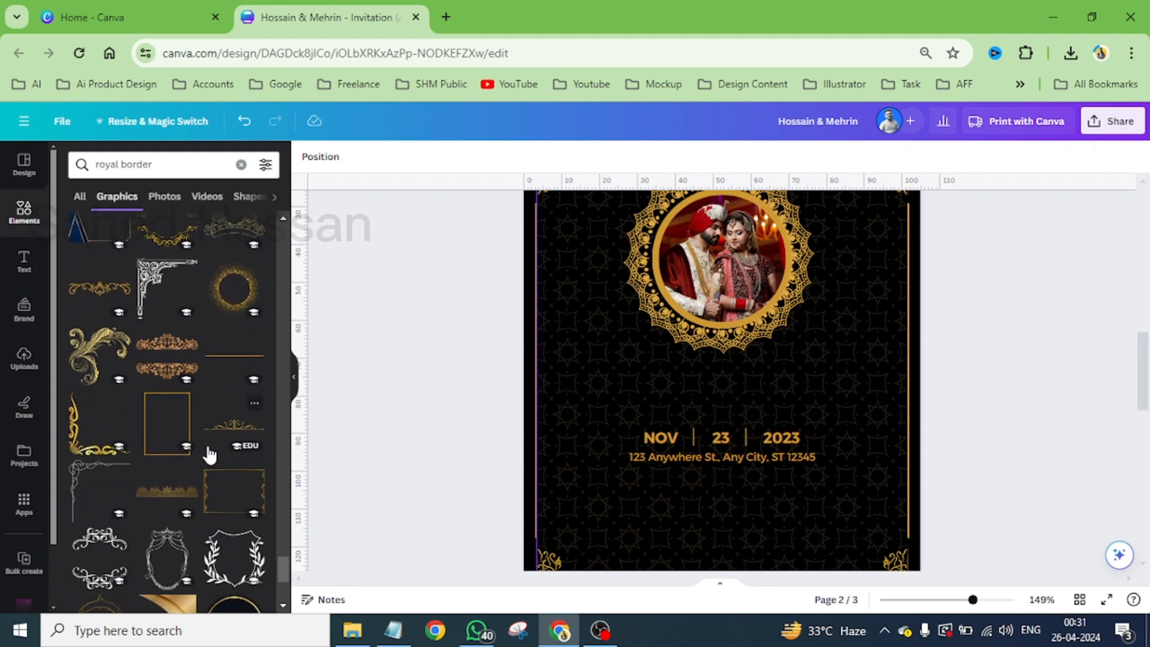
scroll(209, 455, down, 4)
scroll(209, 455, down, 2)
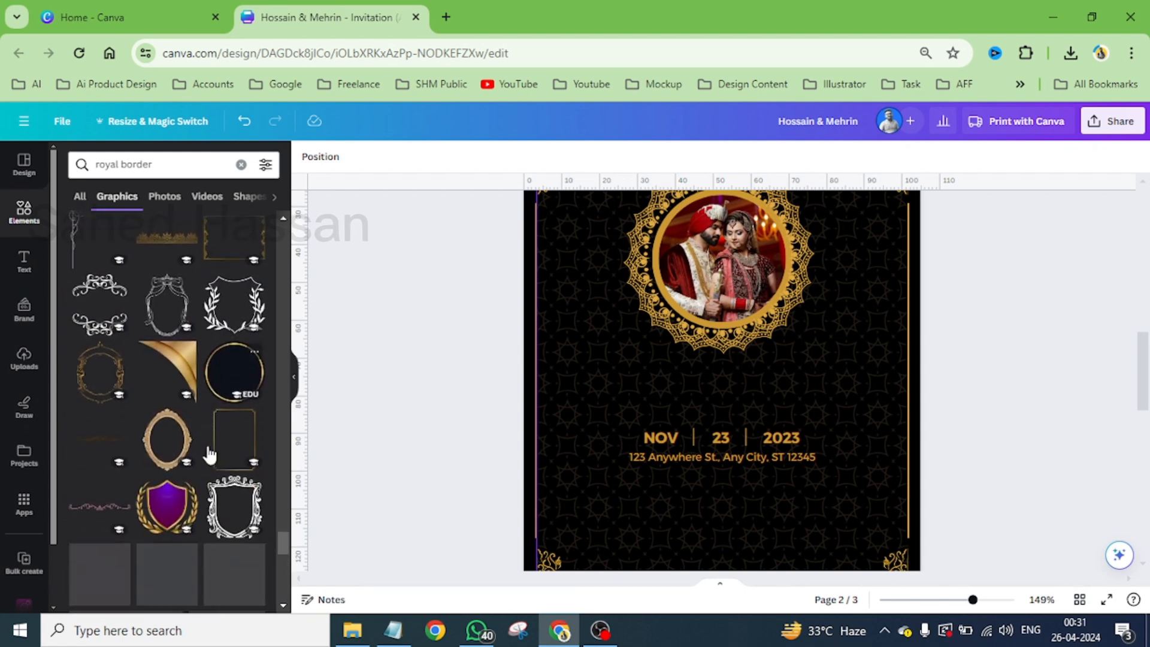
scroll(209, 456, down, 1)
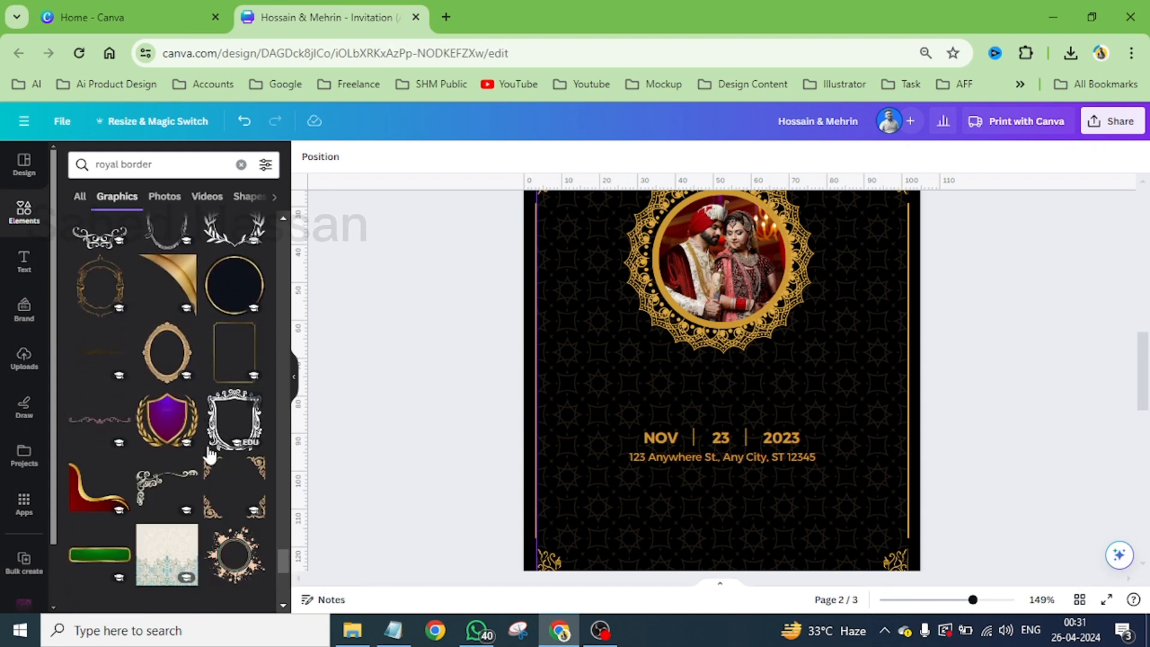
scroll(209, 455, down, 6)
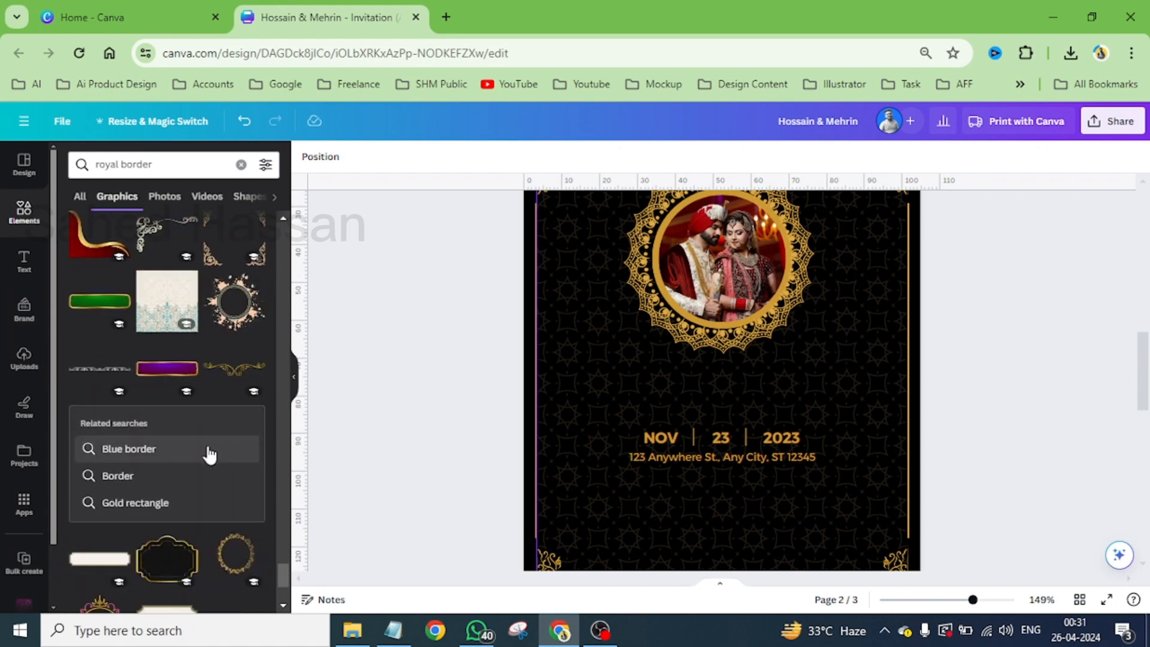
scroll(210, 455, down, 6)
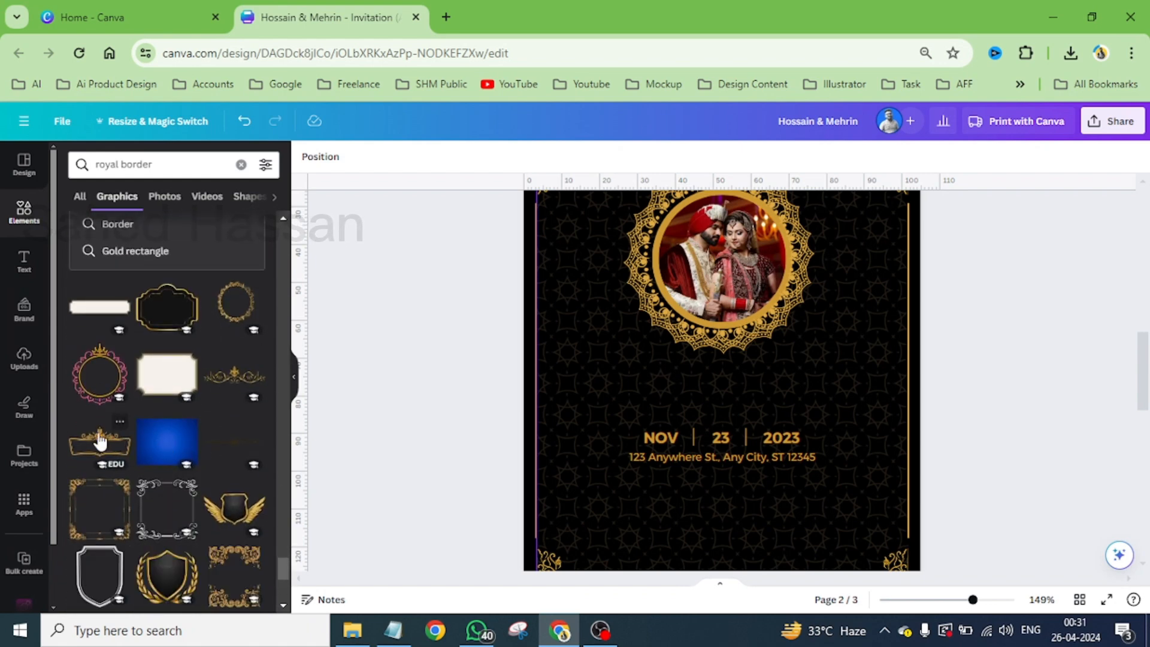
click(98, 443)
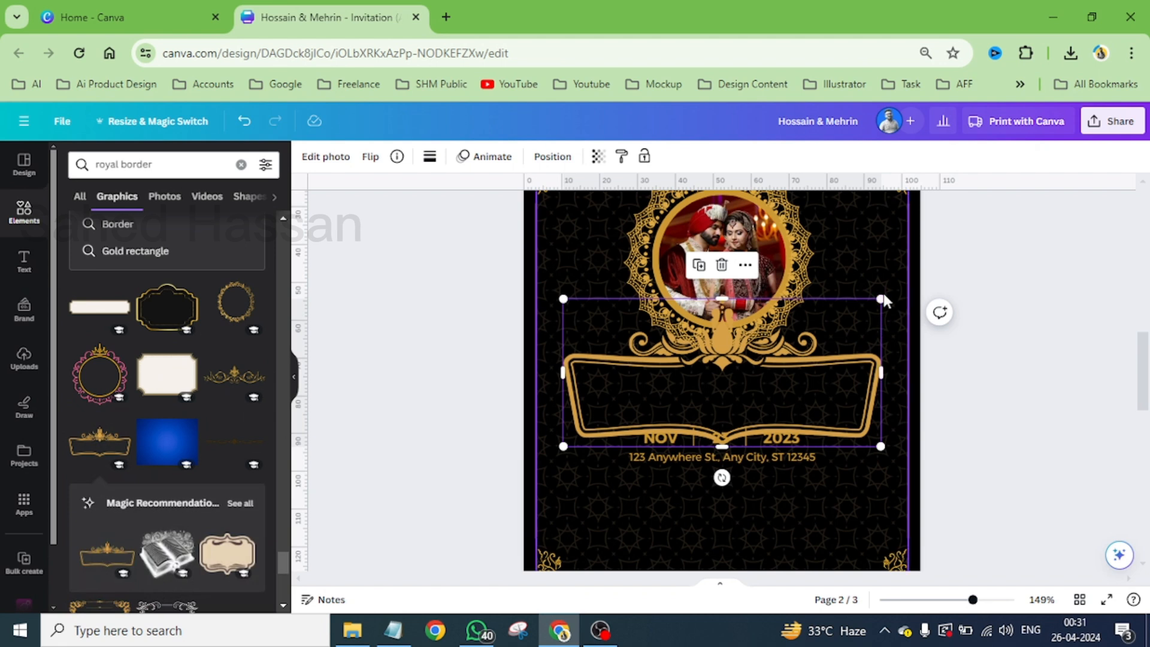
drag(880, 298, 760, 403)
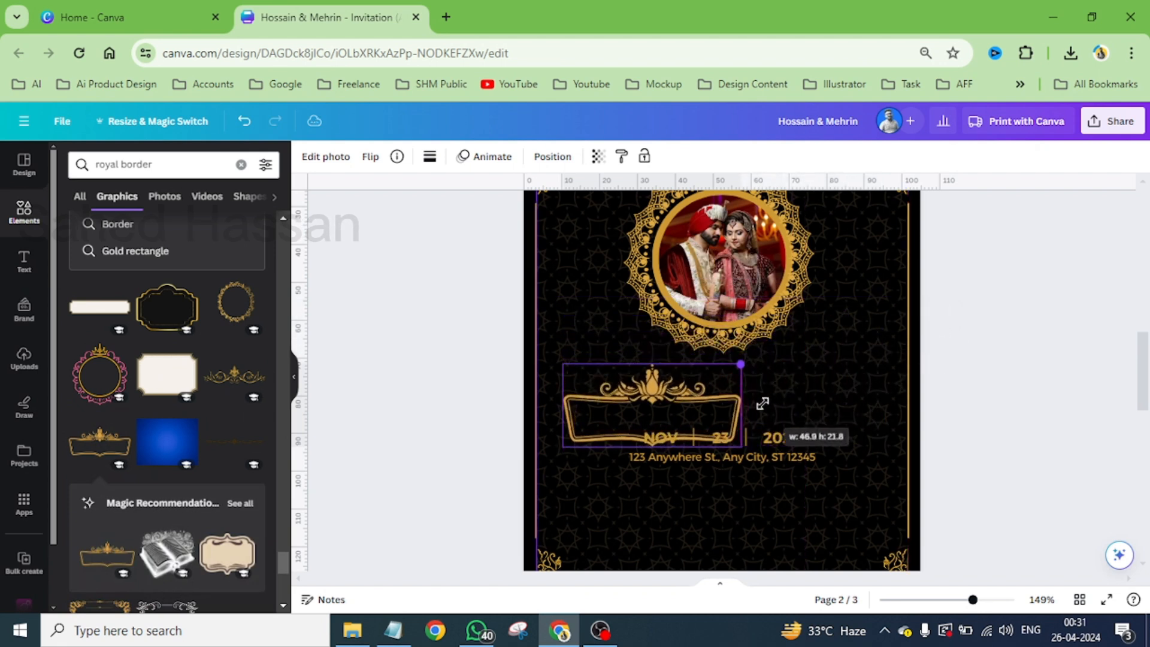
drag(672, 398, 728, 415)
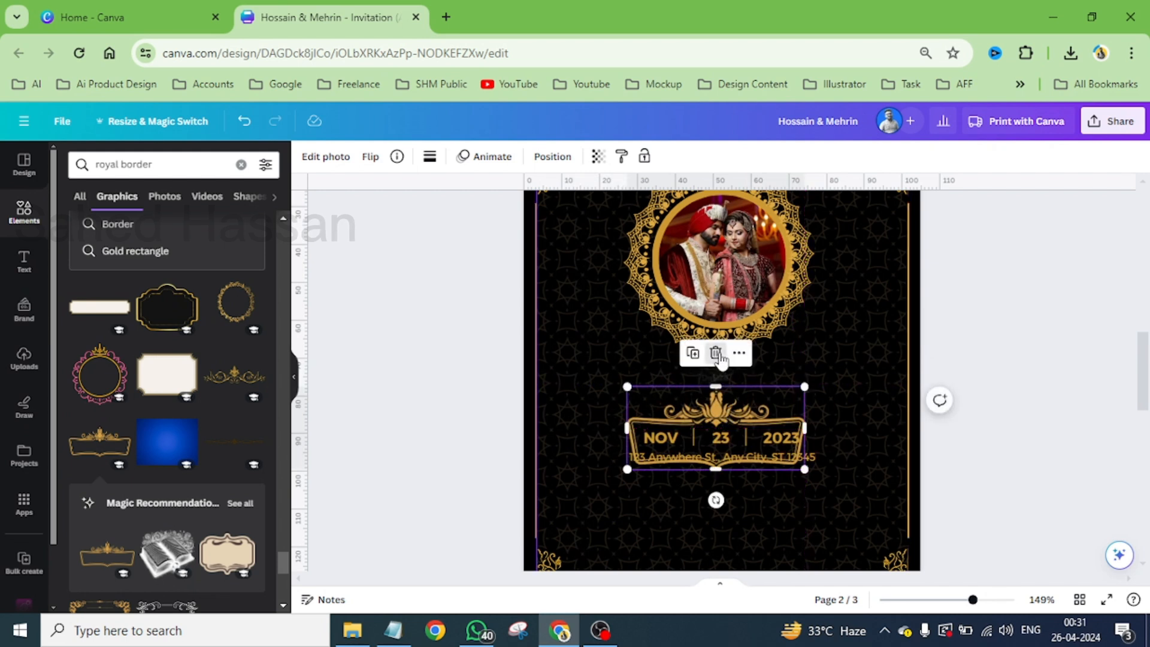
click(716, 353)
- Try the thin two-line gold frame with curved corners around the date and address block, and delete it
scroll(216, 462, down, 6)
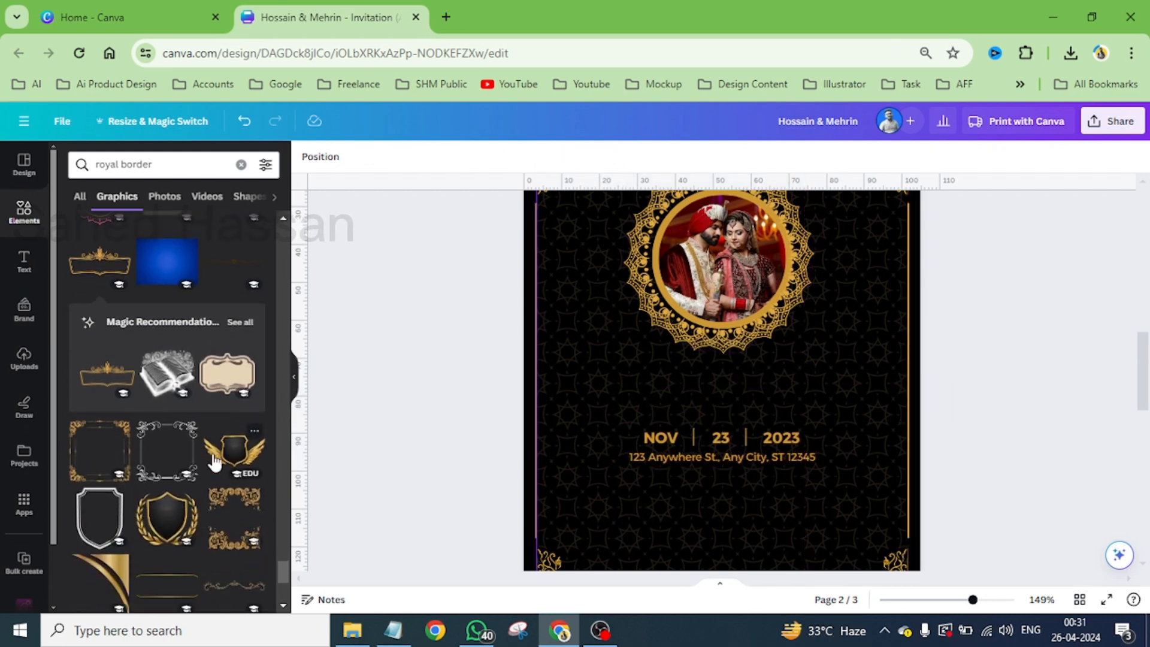
click(167, 432)
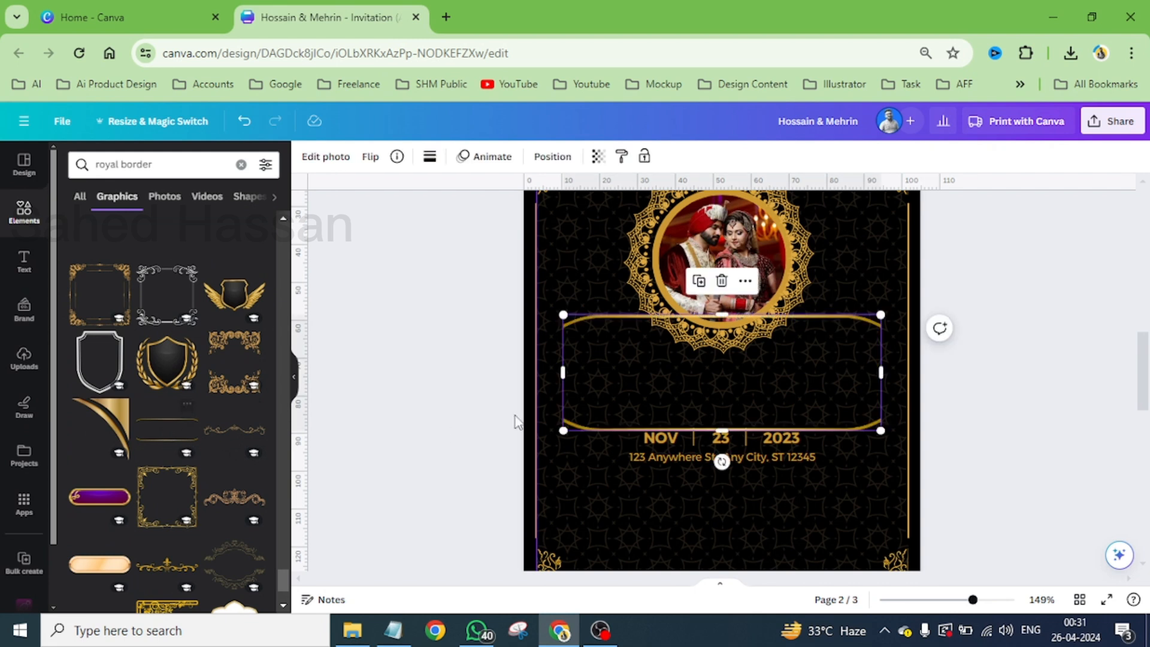
drag(746, 383, 741, 458)
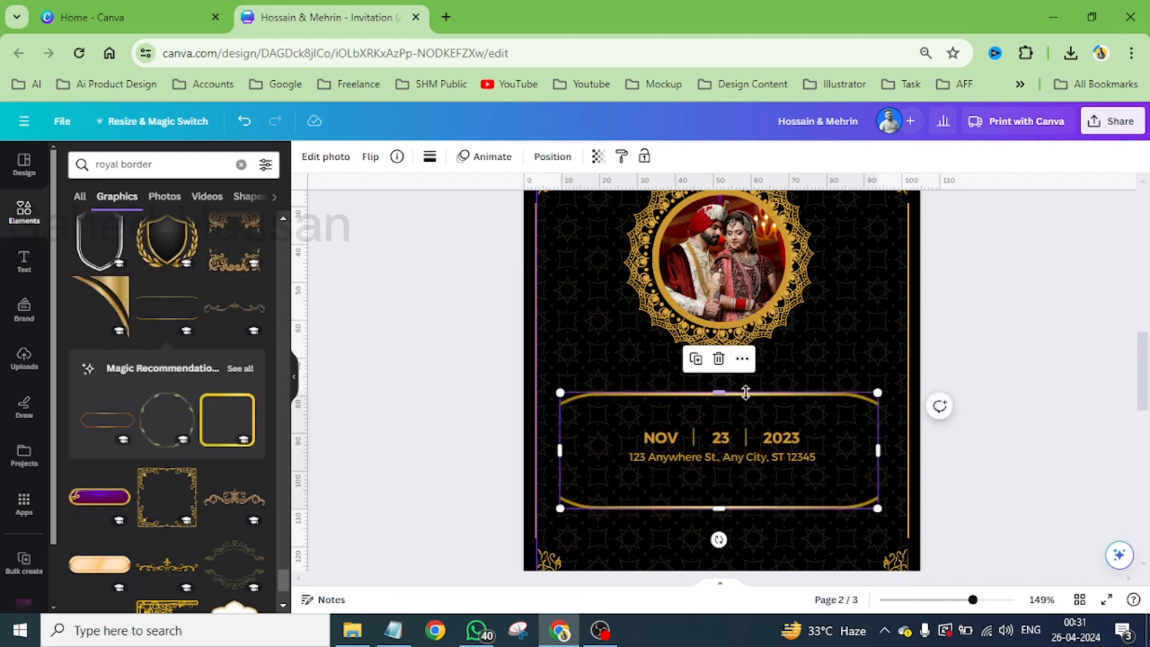
click(719, 361)
- Add the gold rectangular frame with curled corners and side petals from the "royal border" graphics, enlarged around page 2's date and address
scroll(192, 512, down, 5)
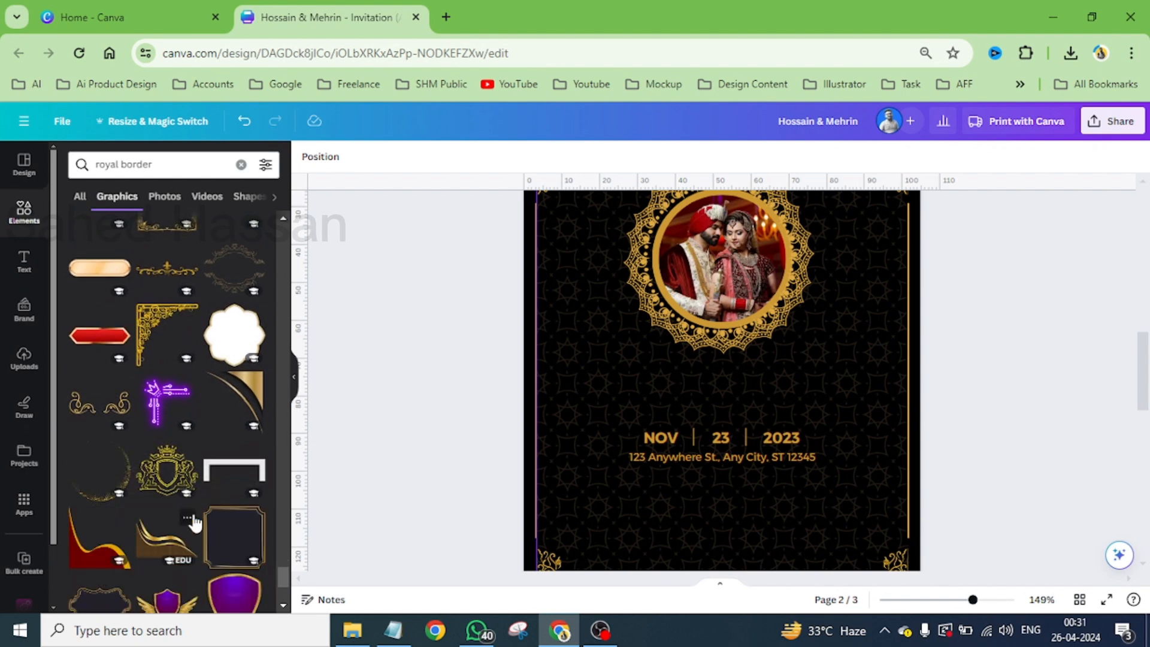
scroll(193, 519, down, 3)
scroll(196, 523, down, 5)
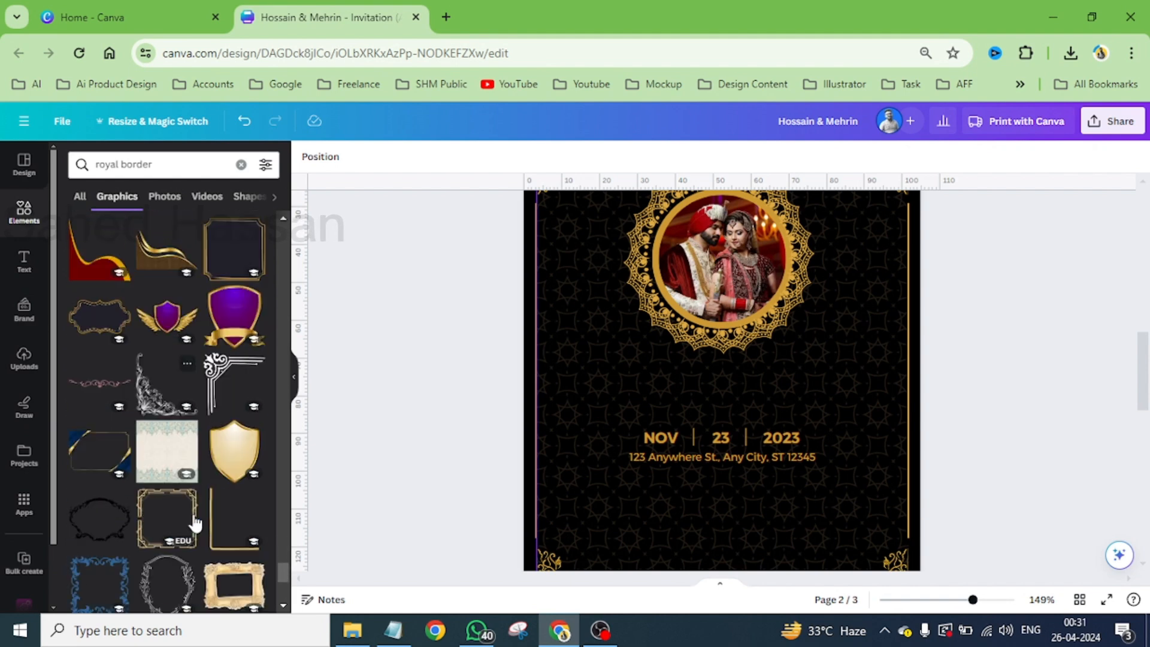
scroll(193, 523, down, 5)
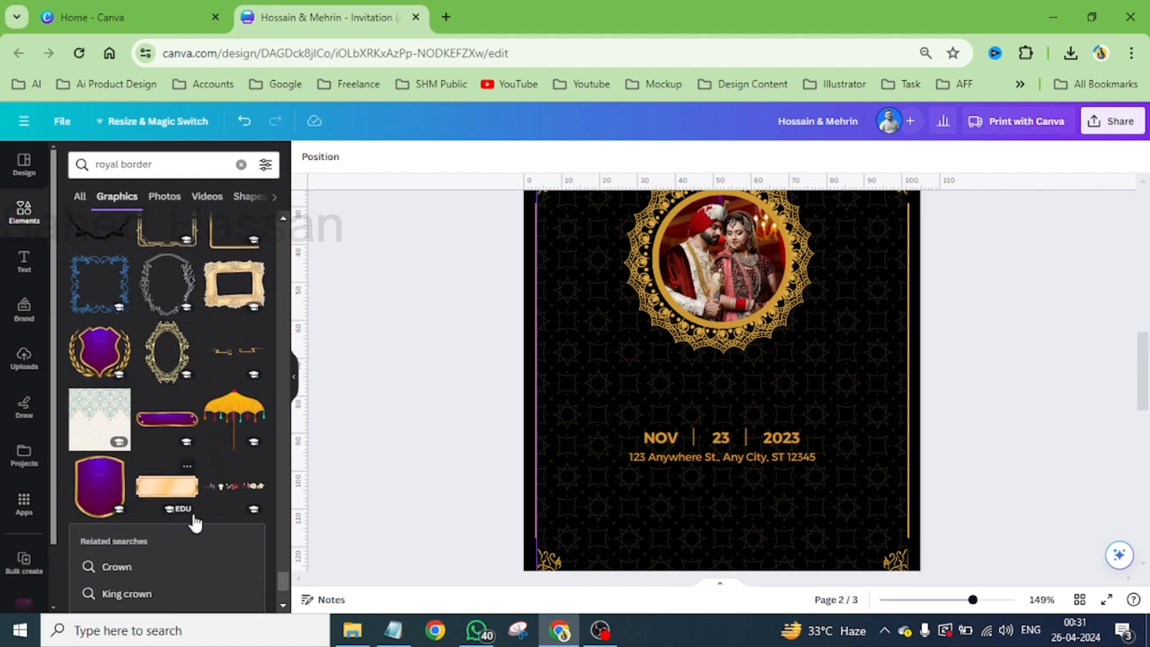
scroll(194, 523, down, 5)
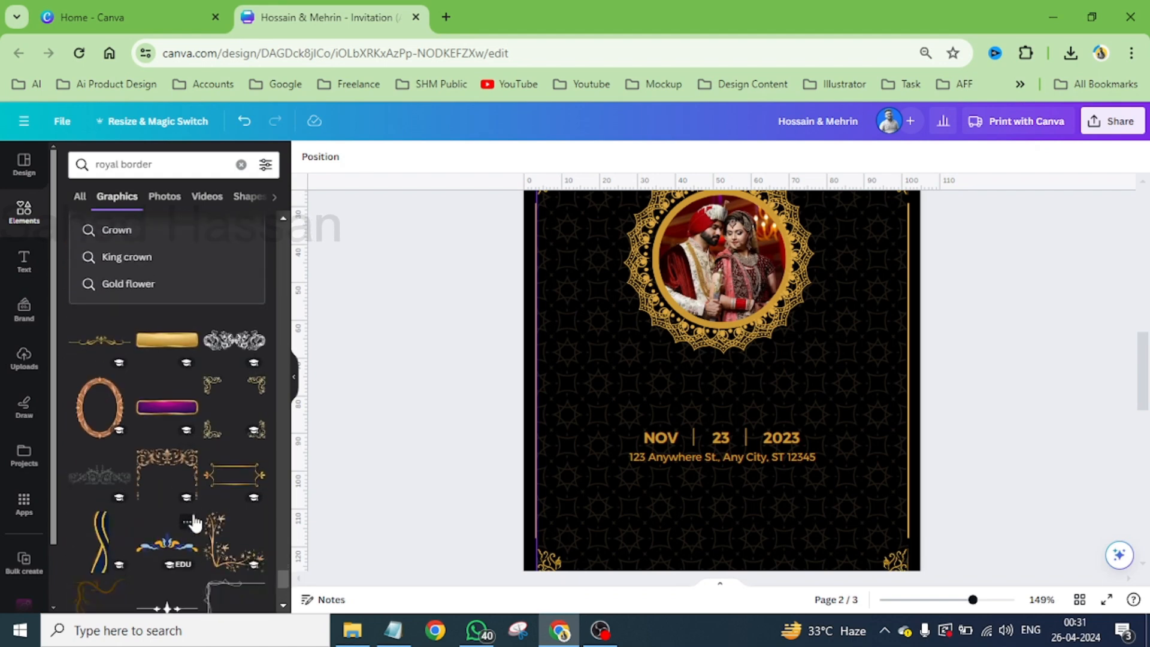
click(232, 480)
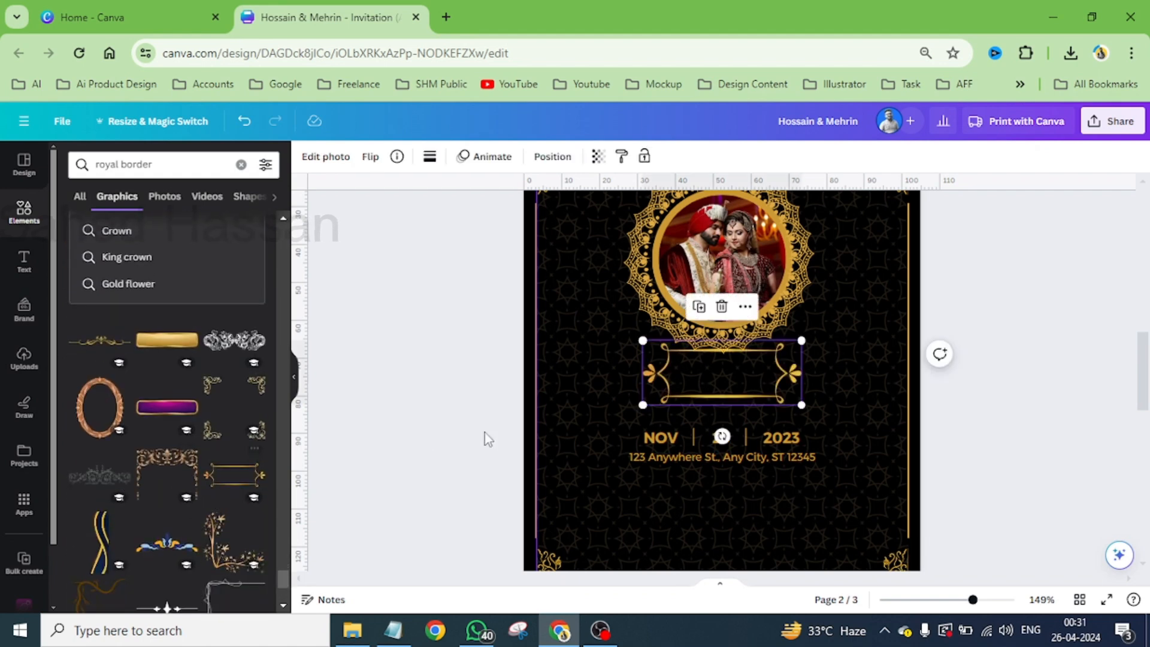
drag(722, 400, 719, 475)
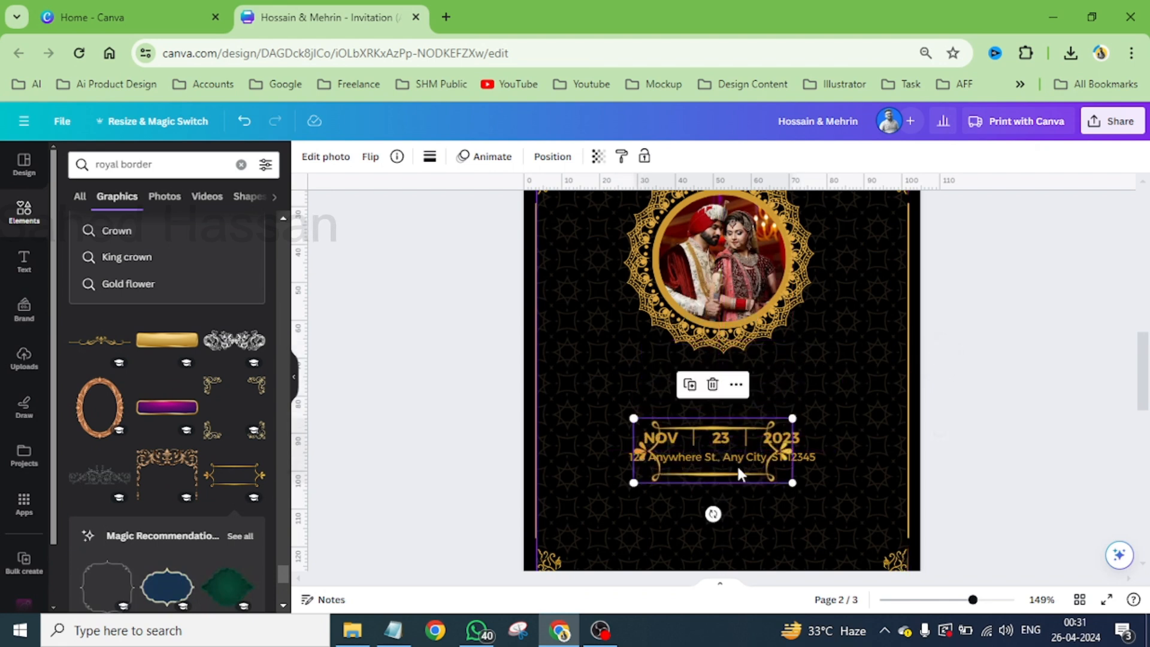
mouse_move(795, 415)
mouse_down()
mouse_move(874, 381)
mouse_move(808, 418)
mouse_up()
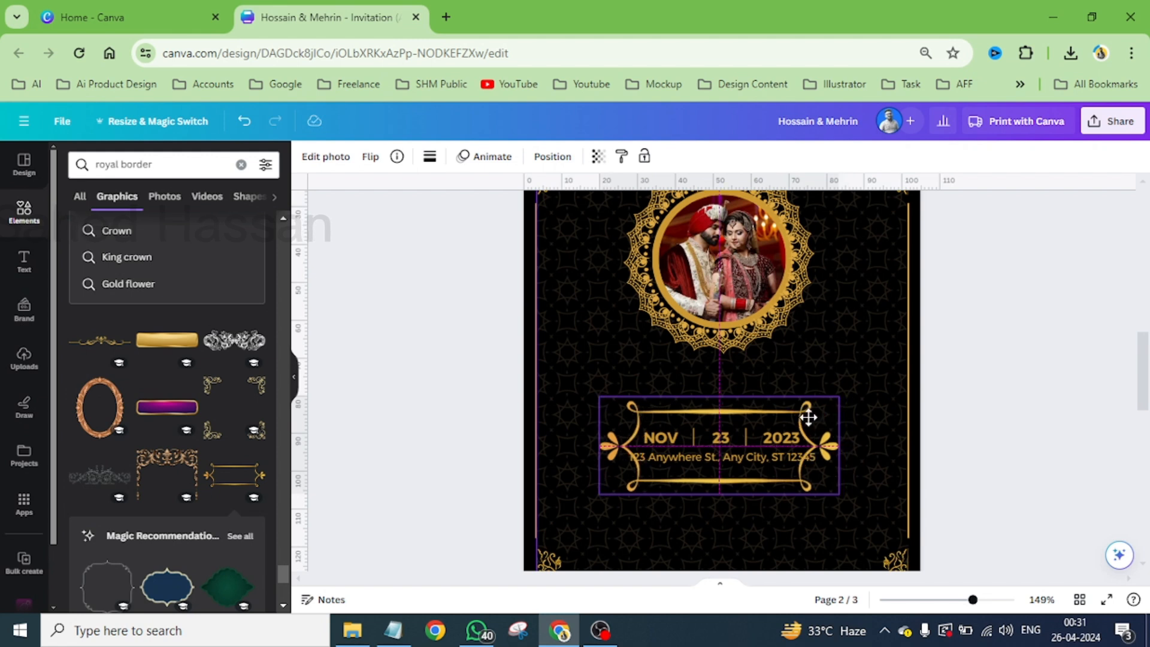
drag(808, 417, 808, 417)
- Add the gold scrollwork ornament with a central leaf from the "royal border" graphics to page 2, below the photo
scroll(200, 476, down, 5)
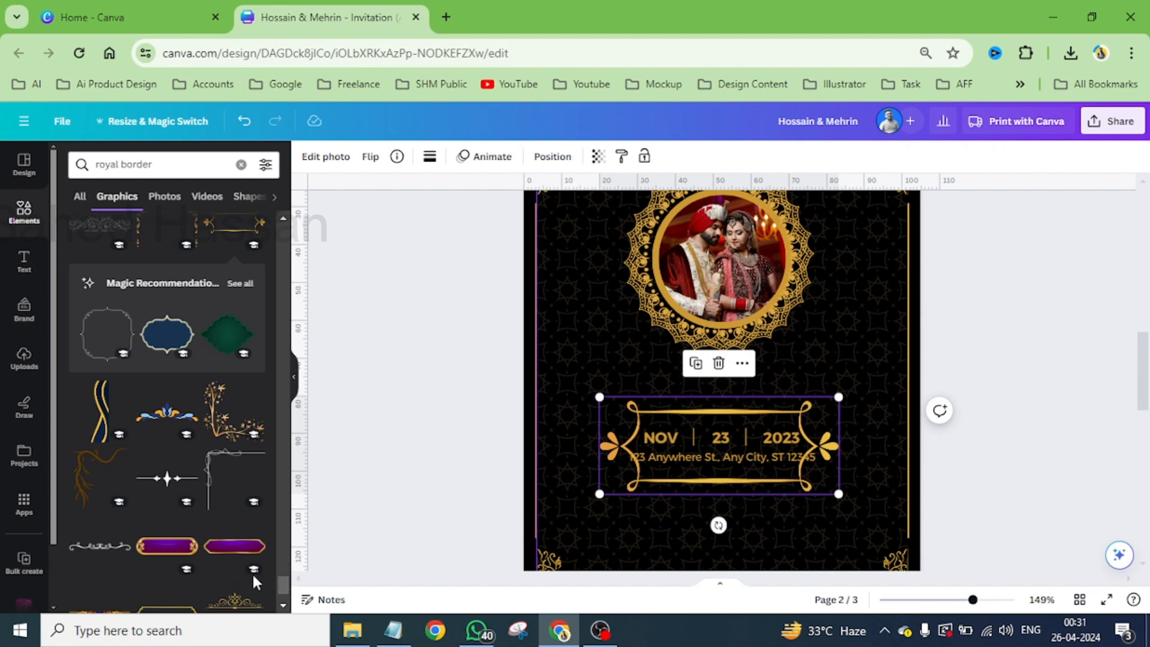
scroll(245, 573, down, 2)
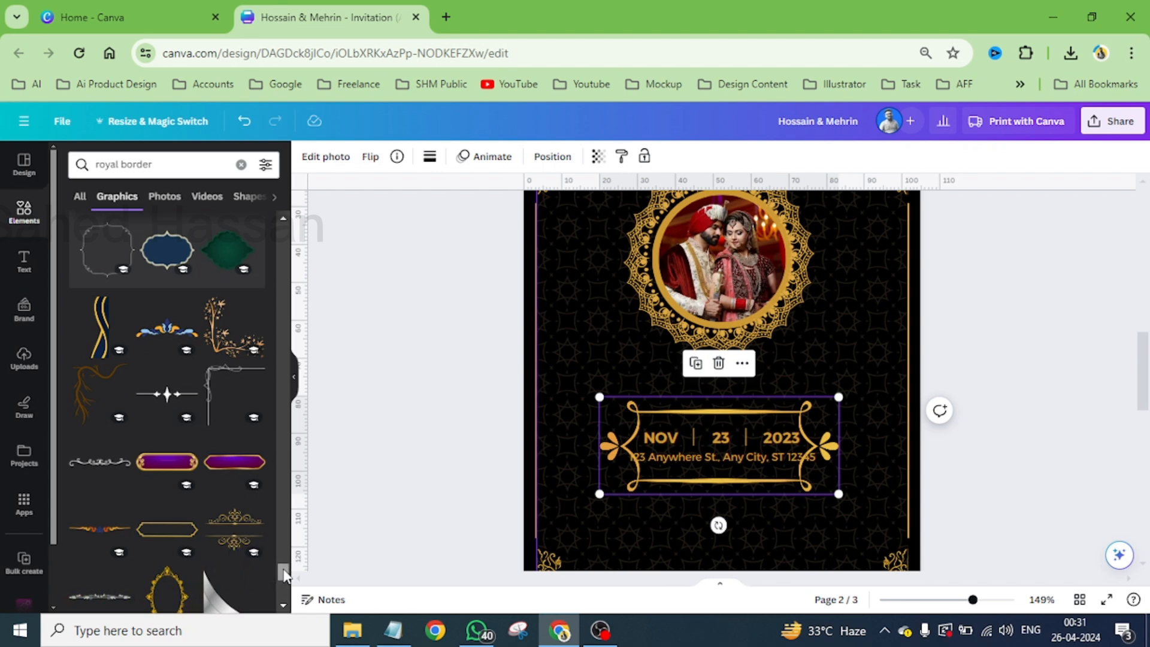
drag(286, 576, 326, 224)
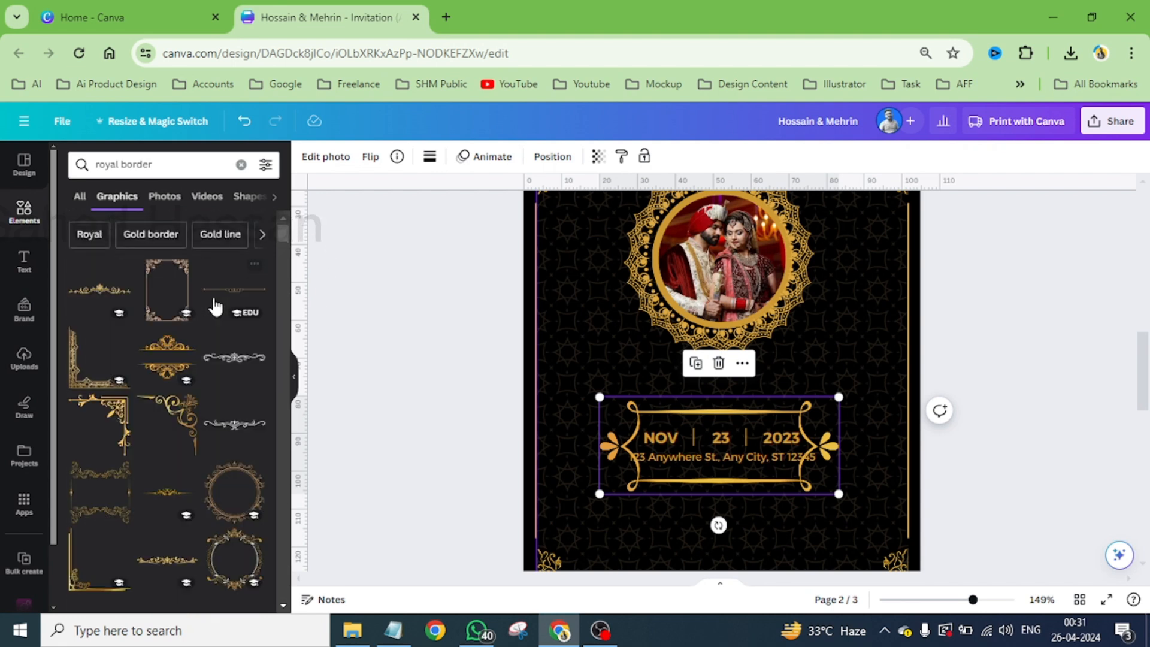
click(110, 291)
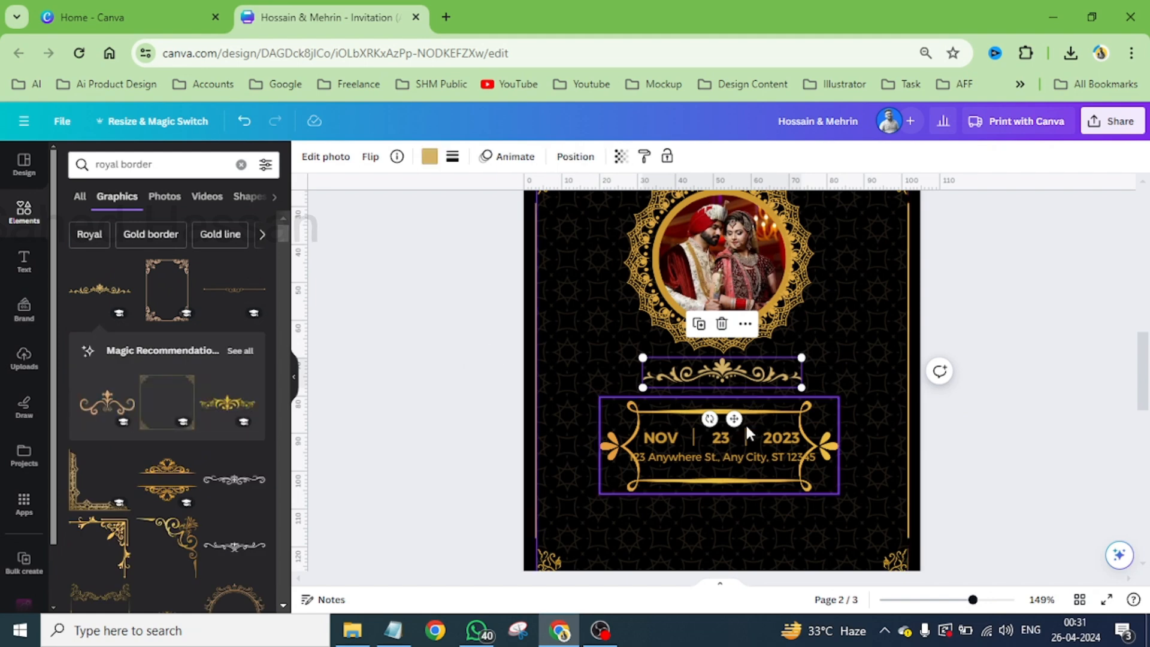
- Enlarge the curled gold frame around the date and address to about 70 mm wide
scroll(745, 420, up, 5)
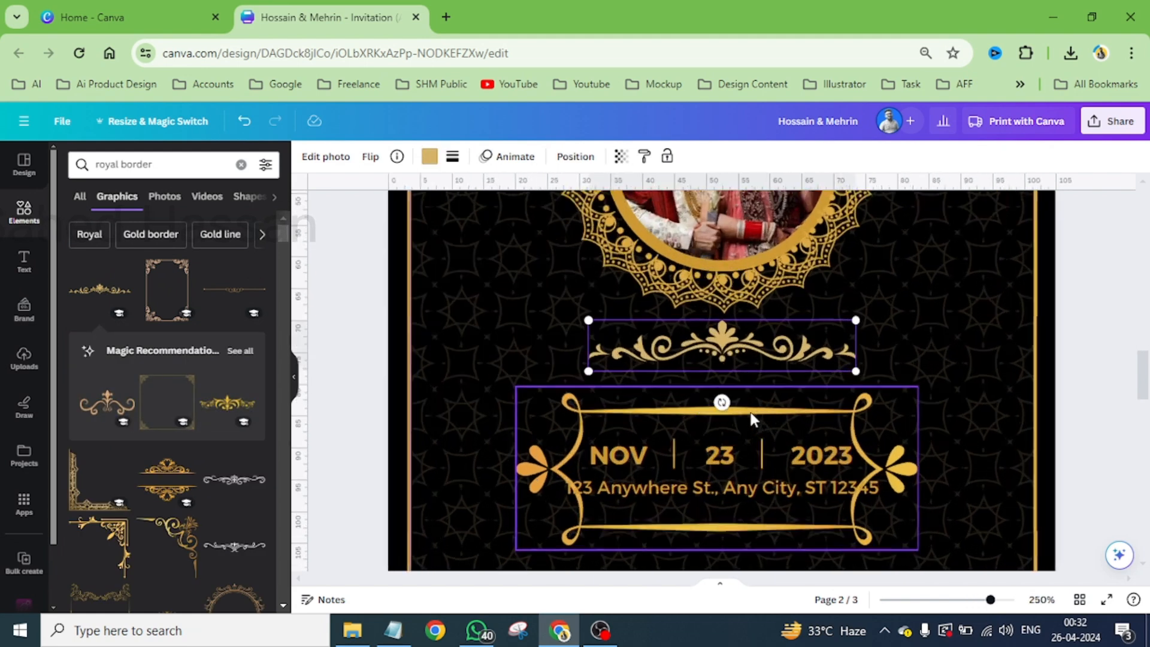
click(923, 463)
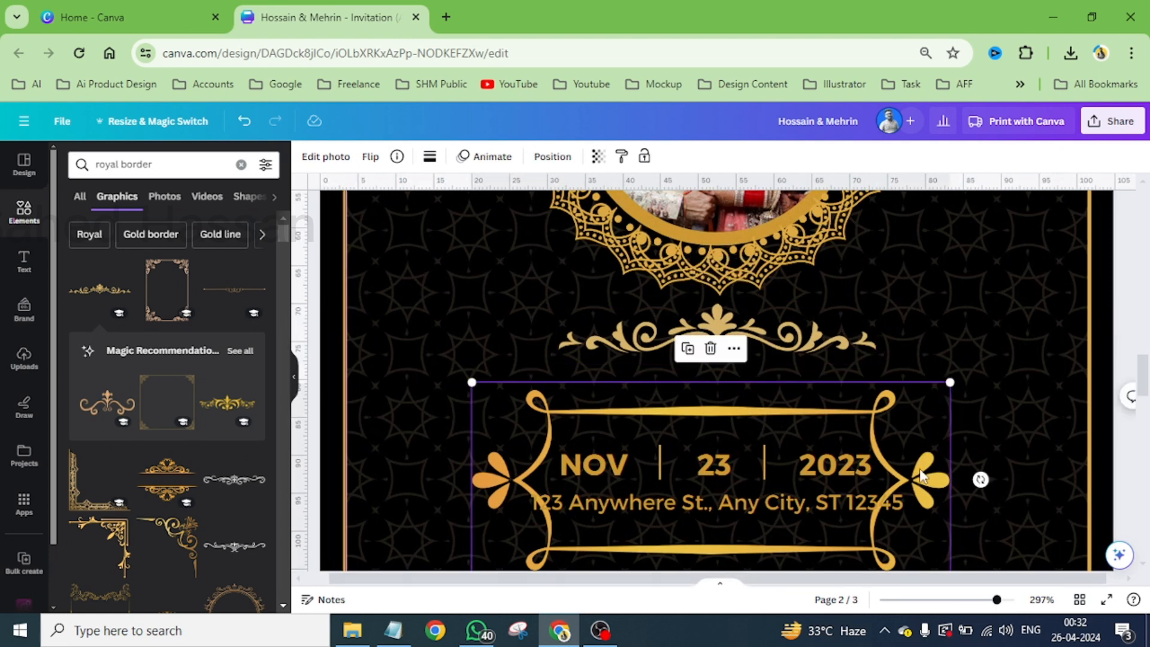
drag(947, 382, 970, 362)
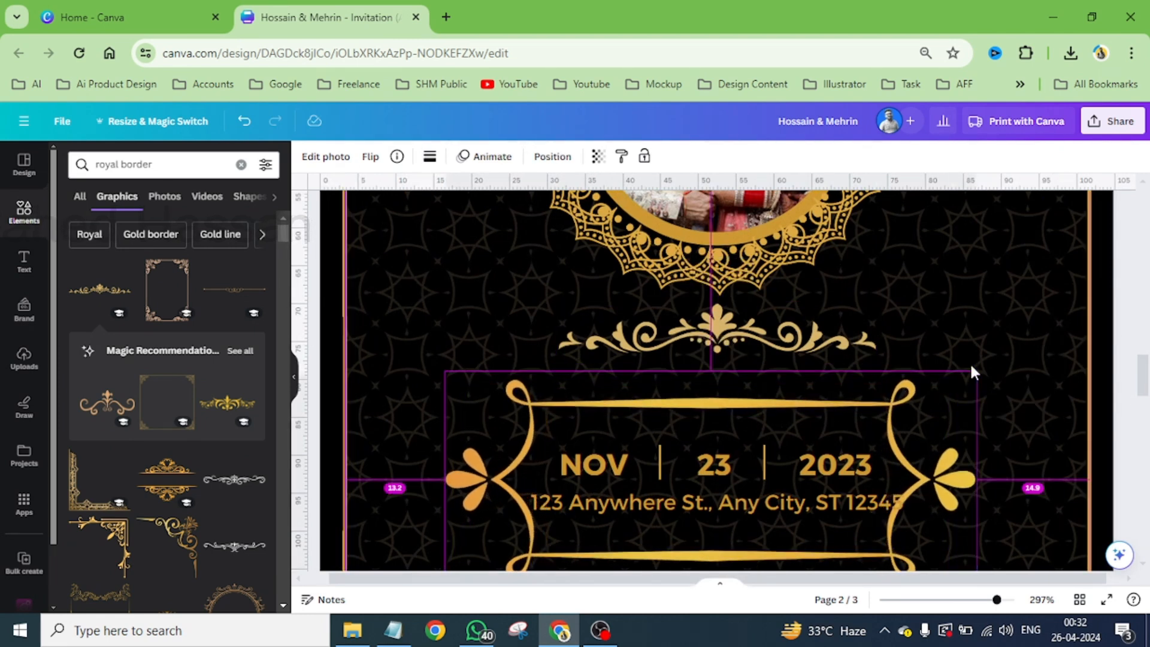
scroll(969, 362, down, 3)
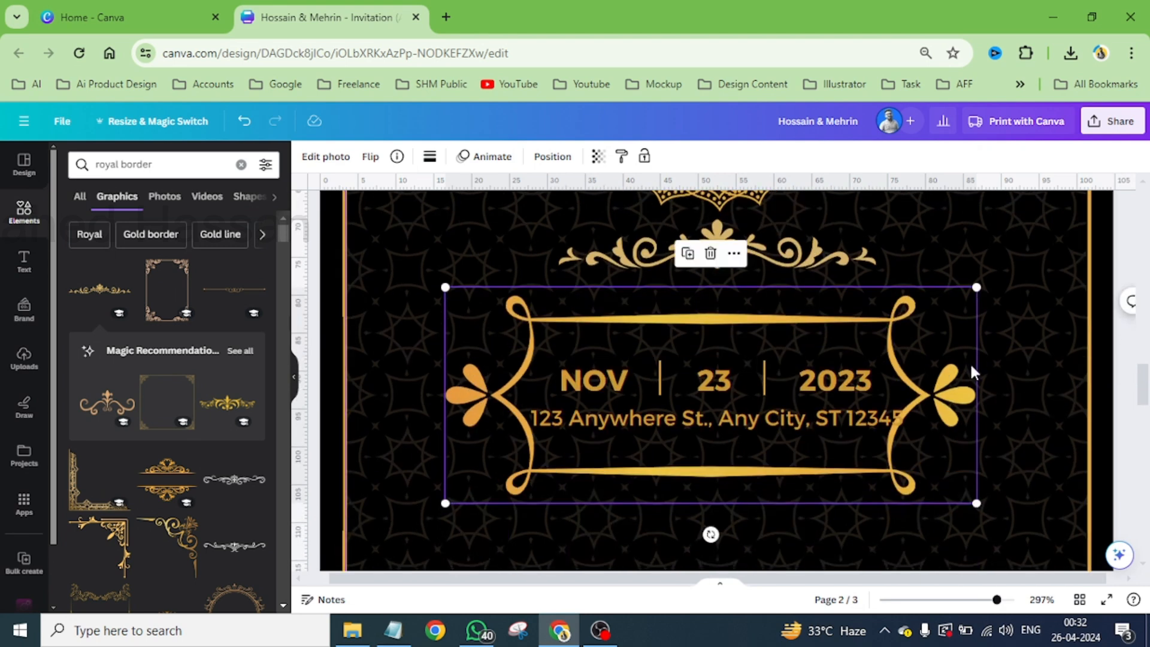
- Send the curled gold frame to the back of page 2 and bring it forward one level
click(552, 156)
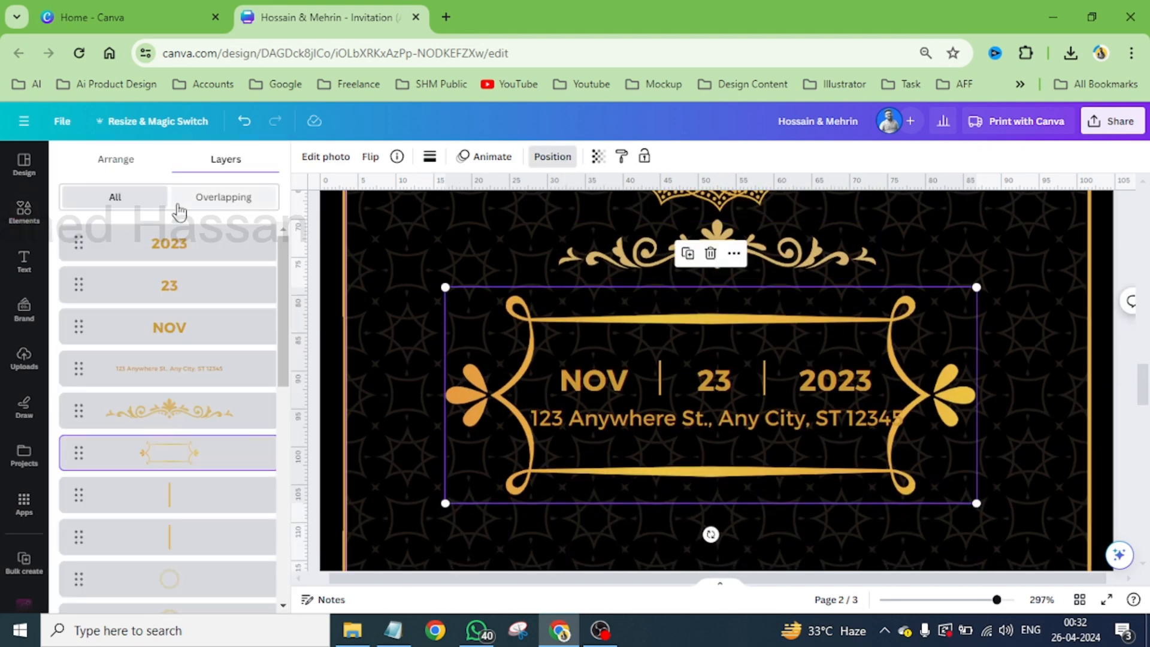
click(108, 159)
click(214, 228)
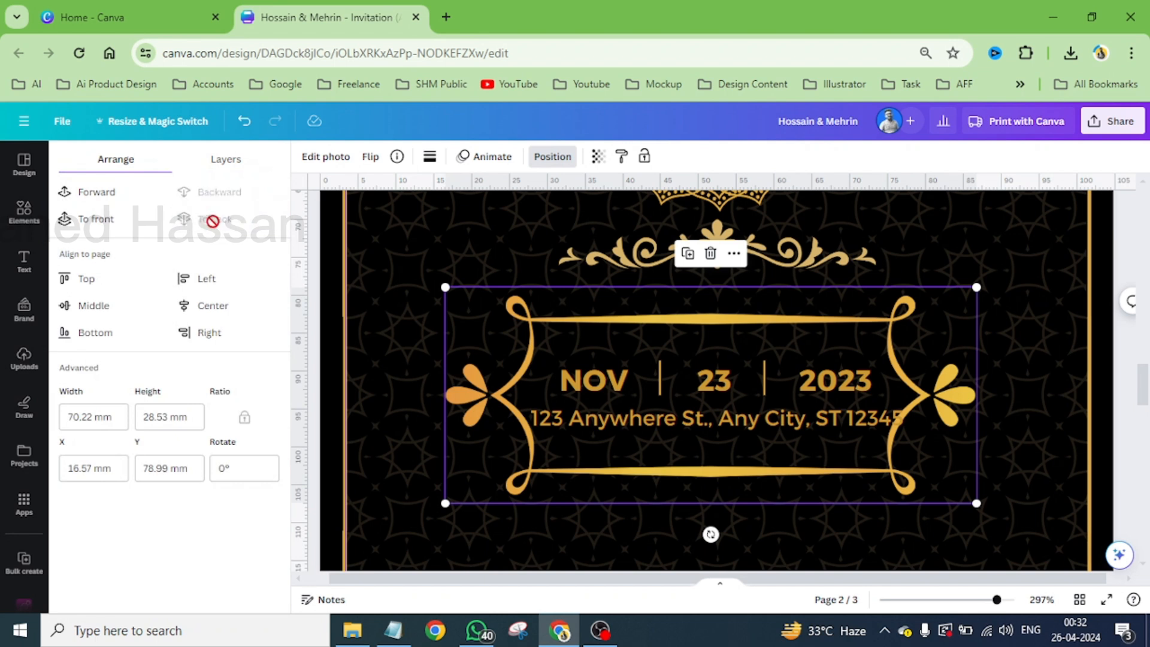
click(108, 197)
- Scale down the date texts, divider lines and address together so they fit inside the curled gold frame
click(613, 383)
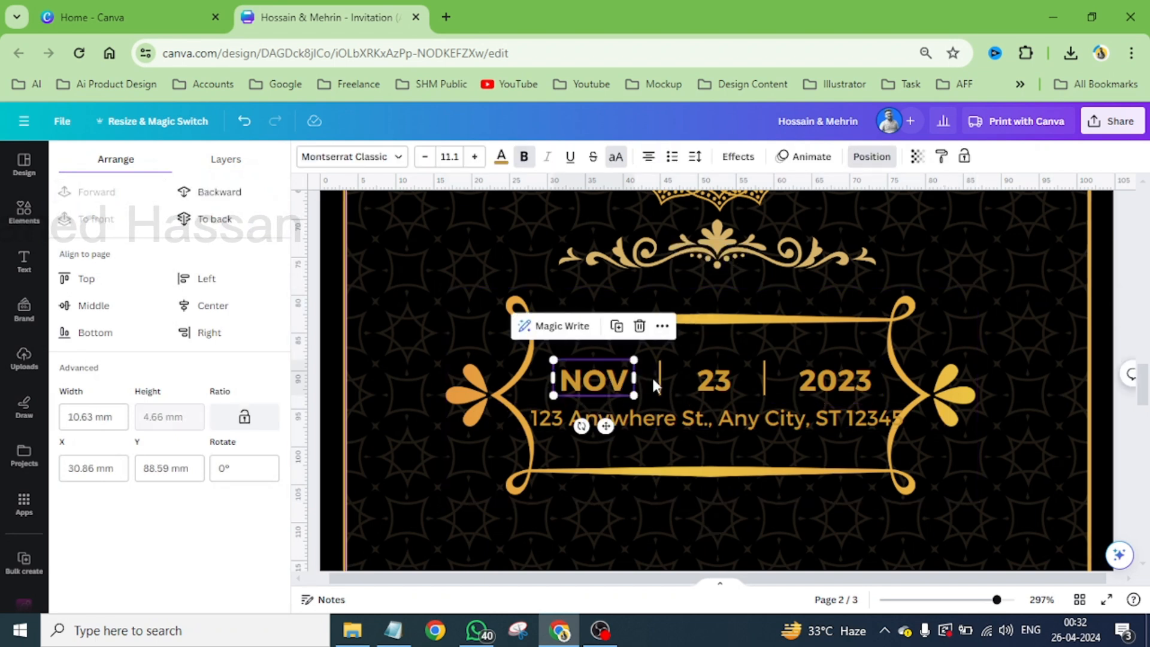
shift+click(699, 384)
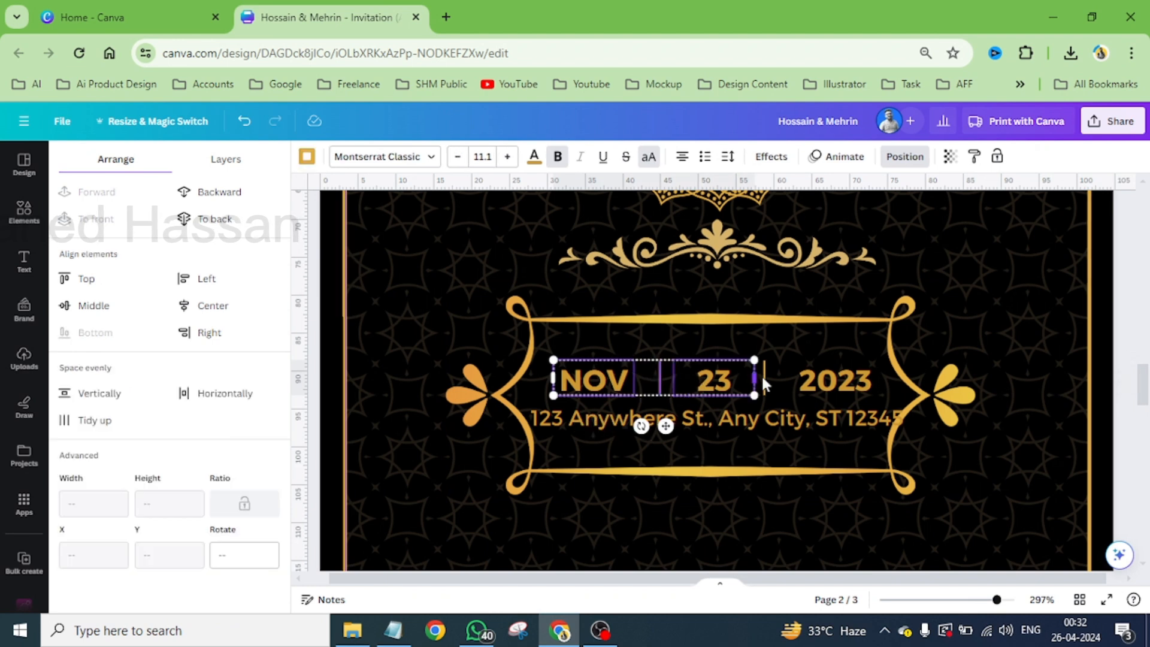
shift+click(833, 379)
shift+click(771, 418)
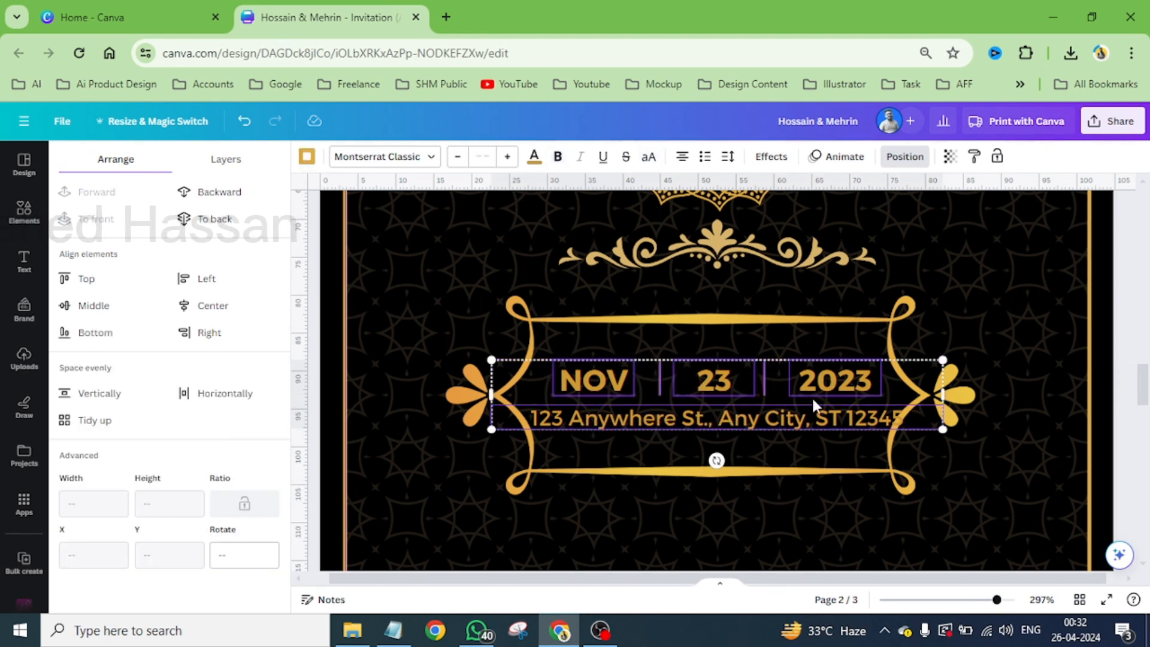
drag(940, 360, 907, 397)
- Recolor the scrollwork ornament with the document's darker gold, set it on the frame's upper edge, and place a copy below the frame
click(749, 268)
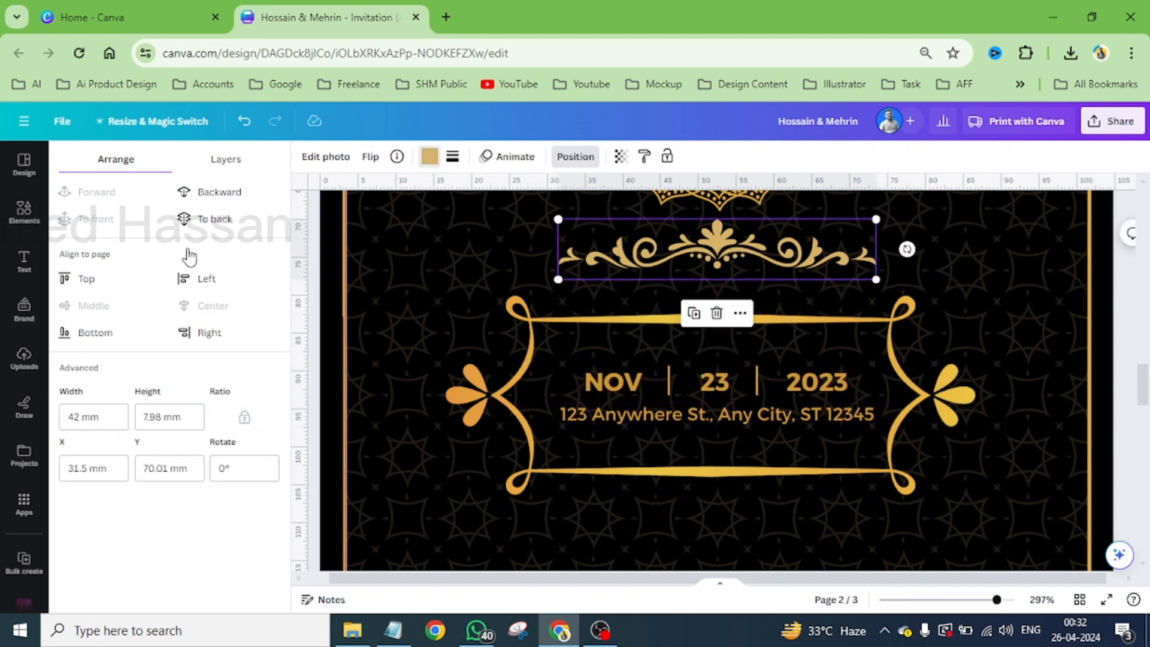
click(213, 242)
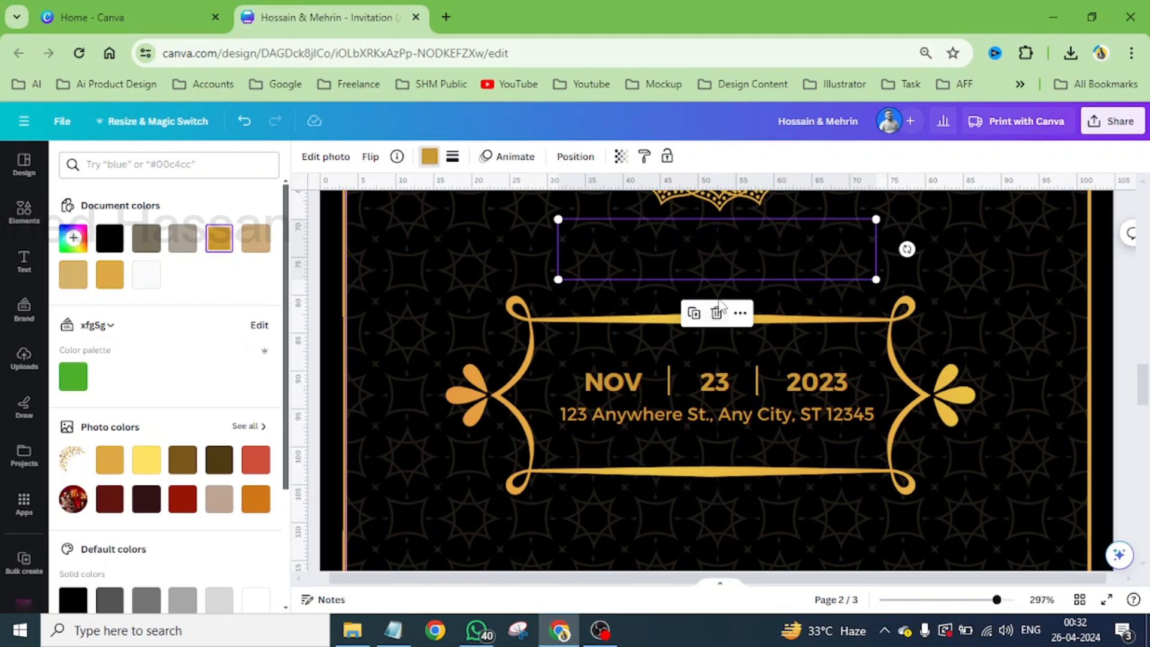
drag(782, 255, 735, 515)
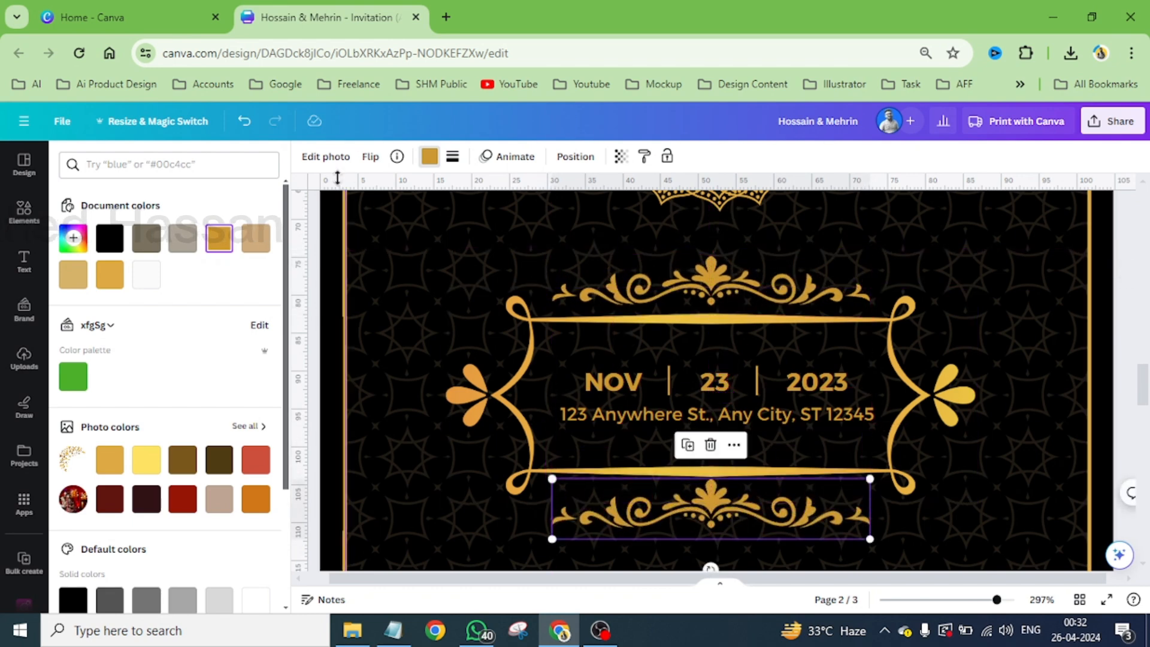
- Flip the lower scrollwork ornament vertically and move it close against the frame's lower edge
click(370, 156)
click(412, 221)
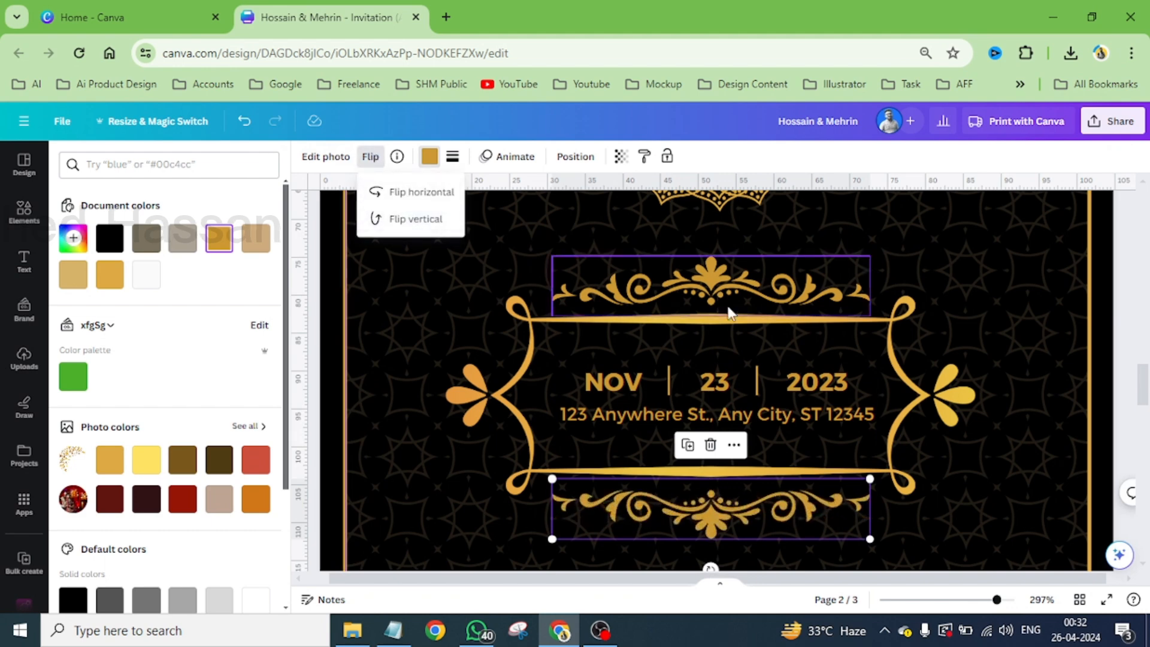
drag(795, 509, 791, 496)
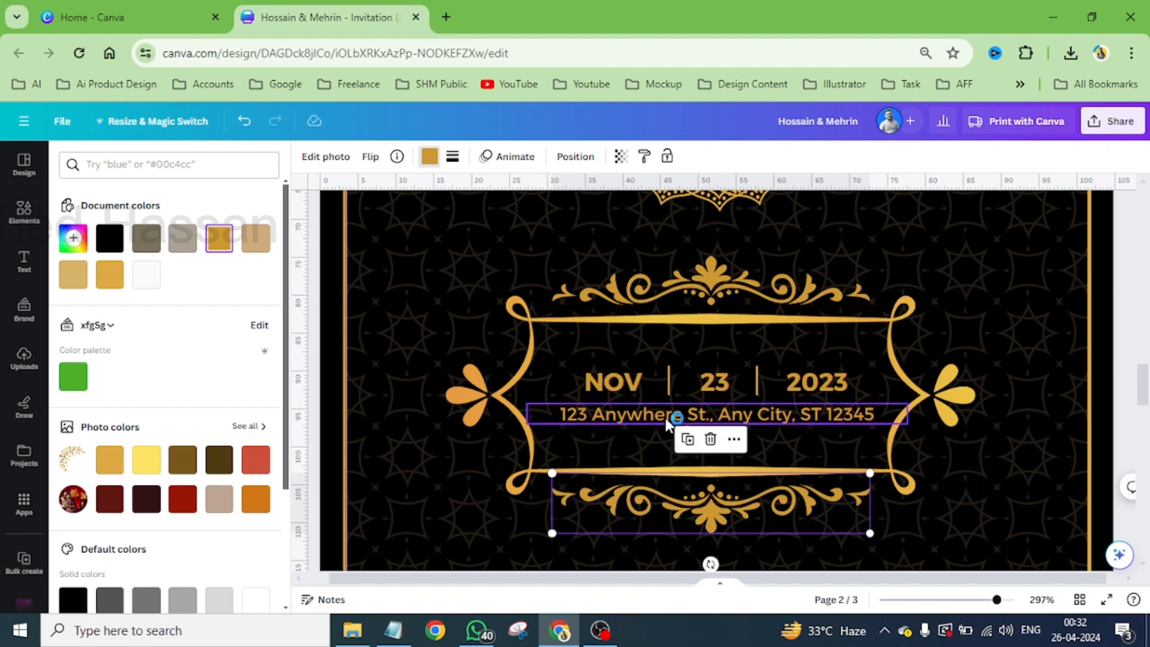
- Preview page 2 in full screen, and review the mandala cover and page 2 in the editor
scroll(668, 415, down, 5)
scroll(666, 417, down, 1)
click(939, 390)
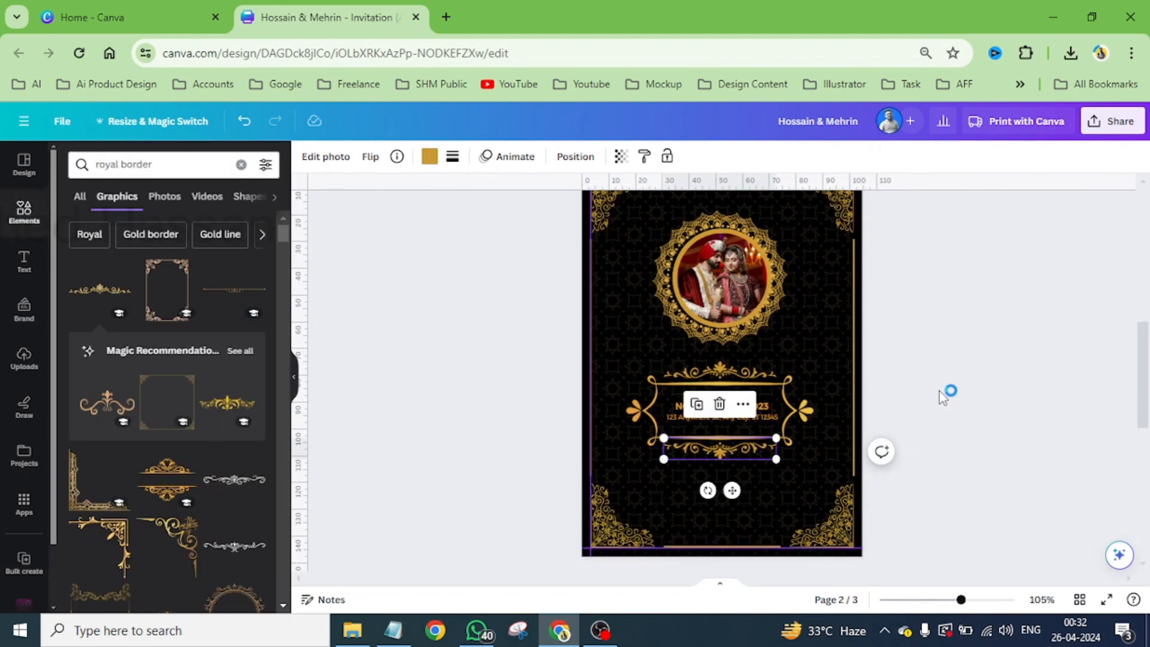
click(1106, 599)
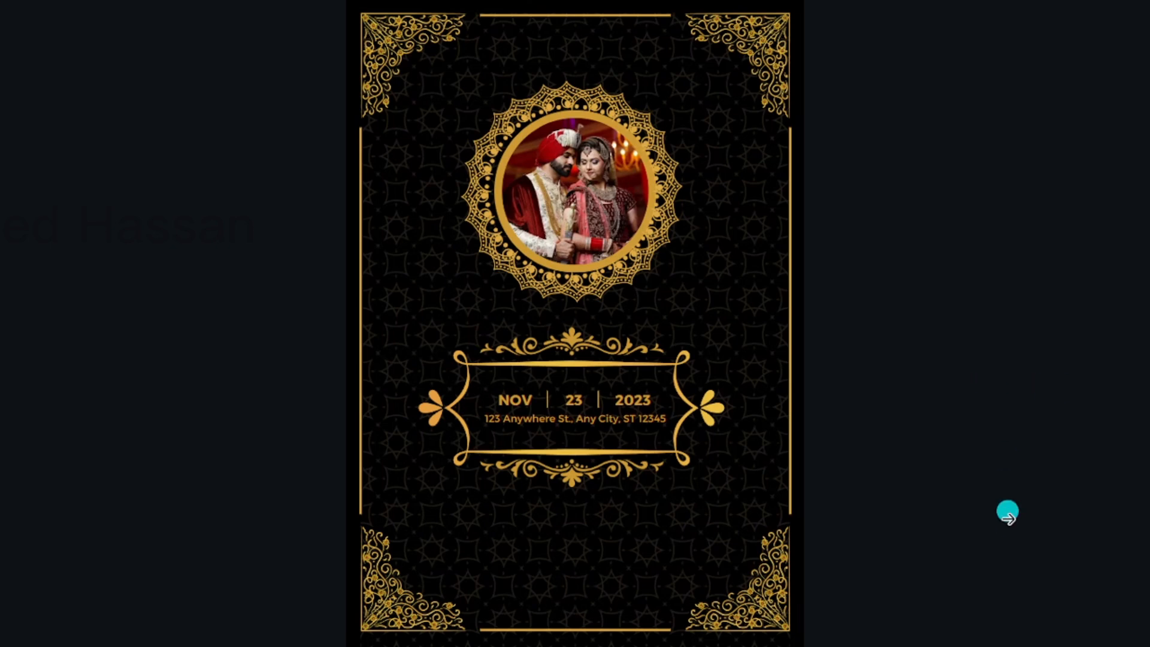
key(Escape)
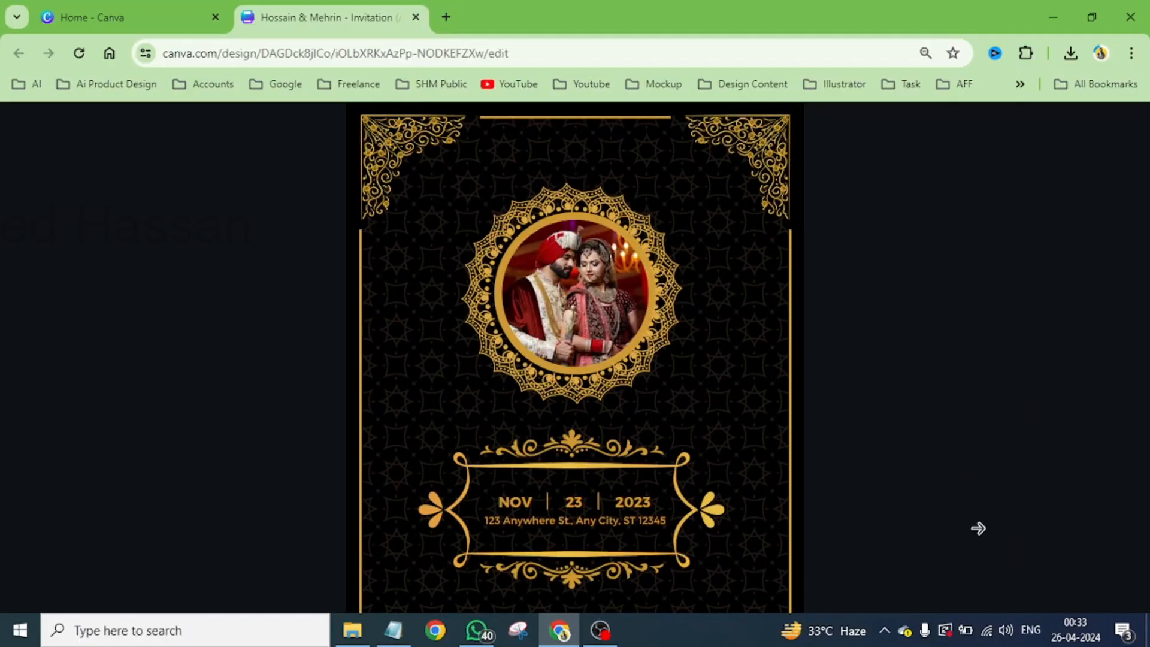
scroll(779, 405, up, 6)
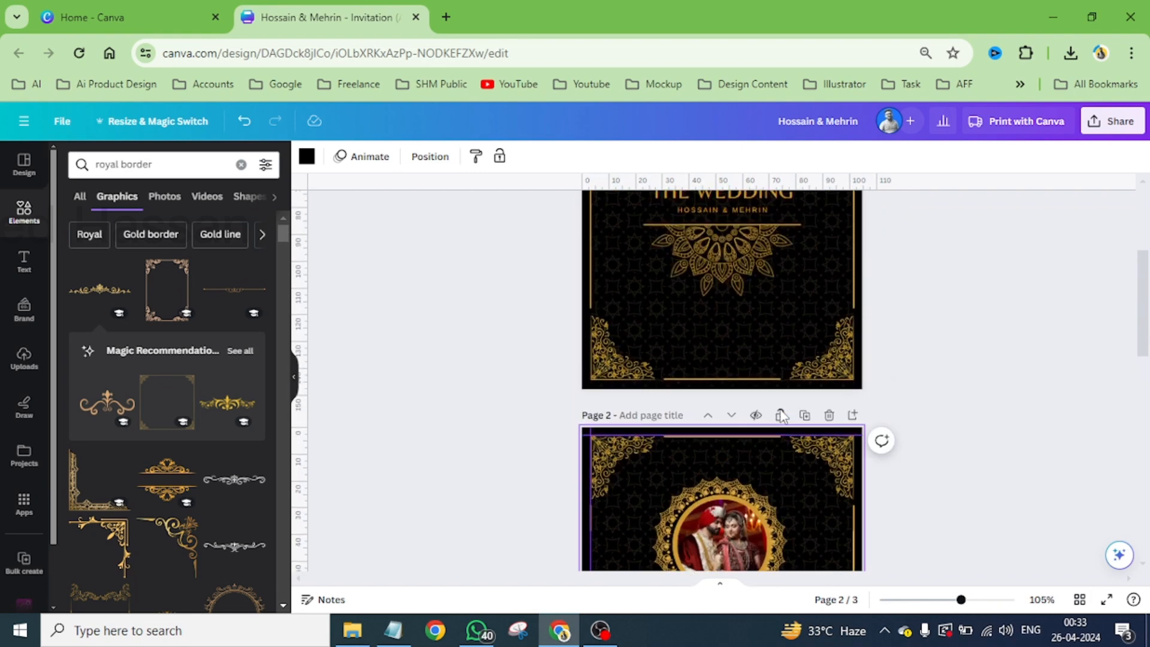
scroll(780, 409, up, 1)
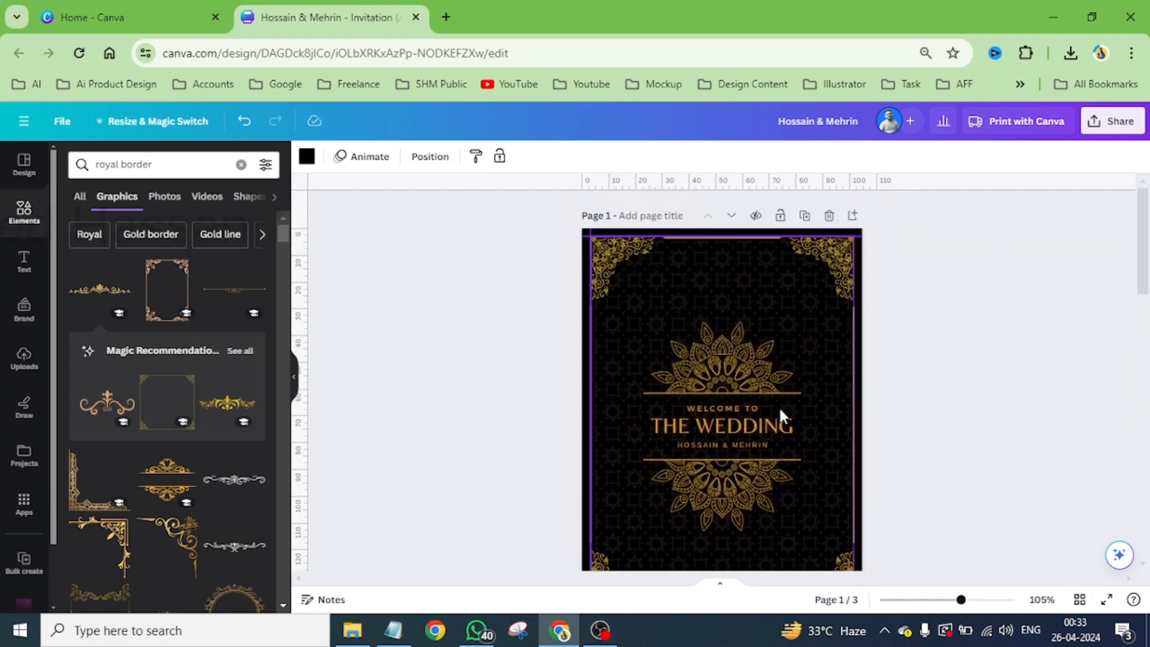
scroll(778, 405, down, 3)
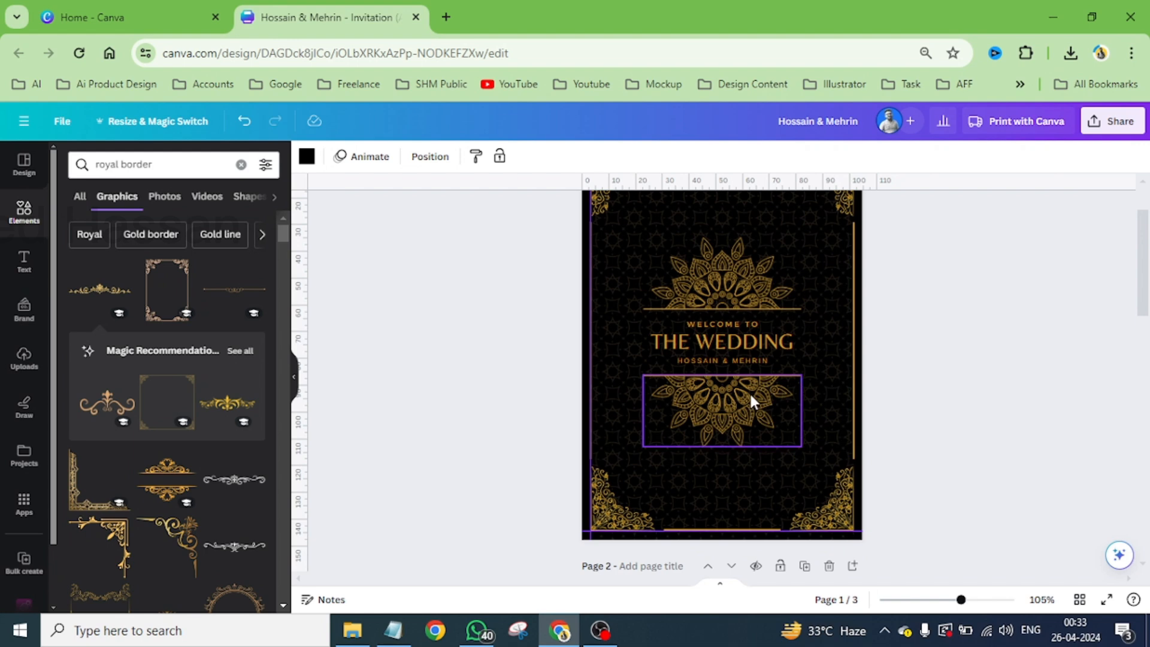
scroll(750, 394, down, 5)
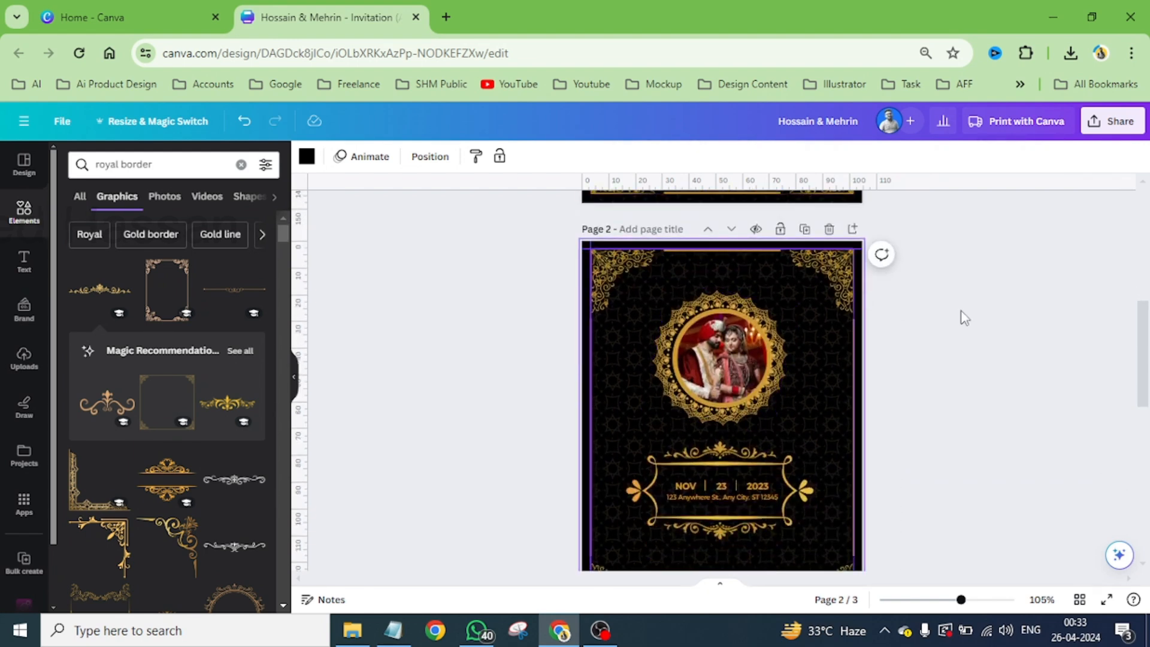
- Open the design's download settings and view the available file types
click(1114, 121)
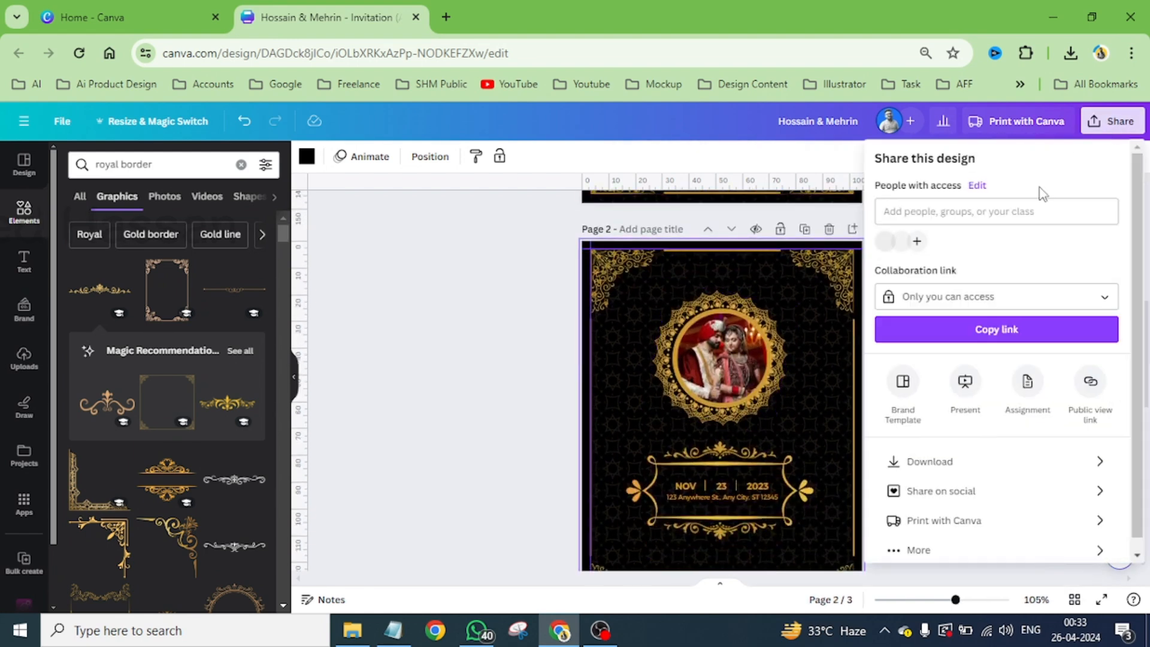
click(932, 464)
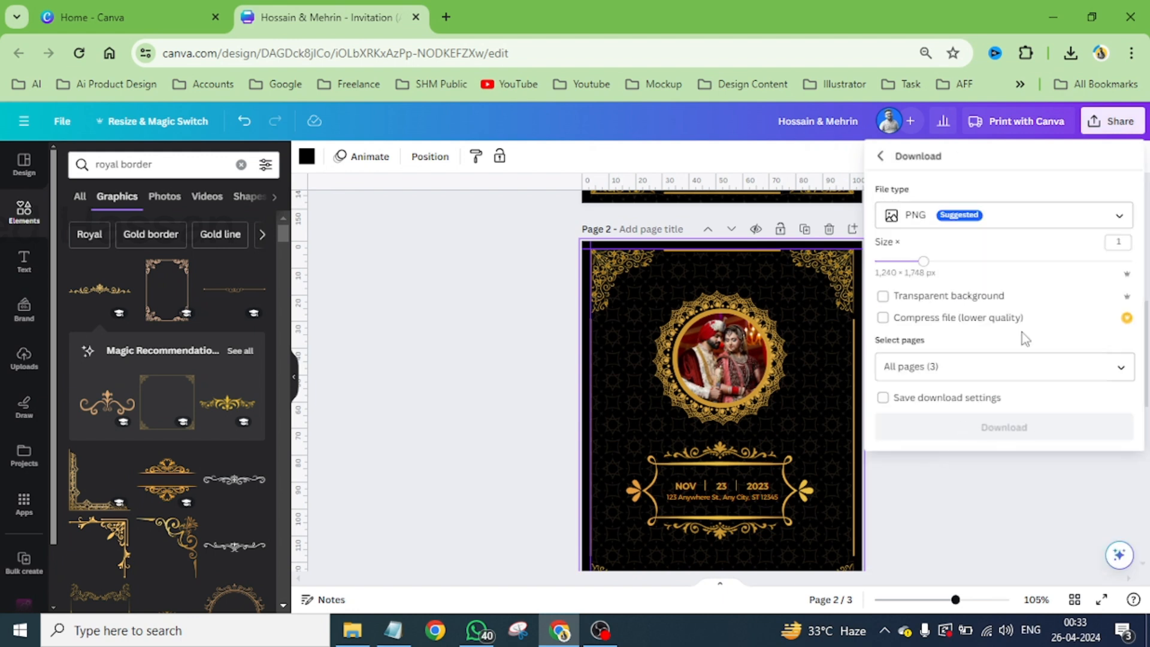
click(932, 221)
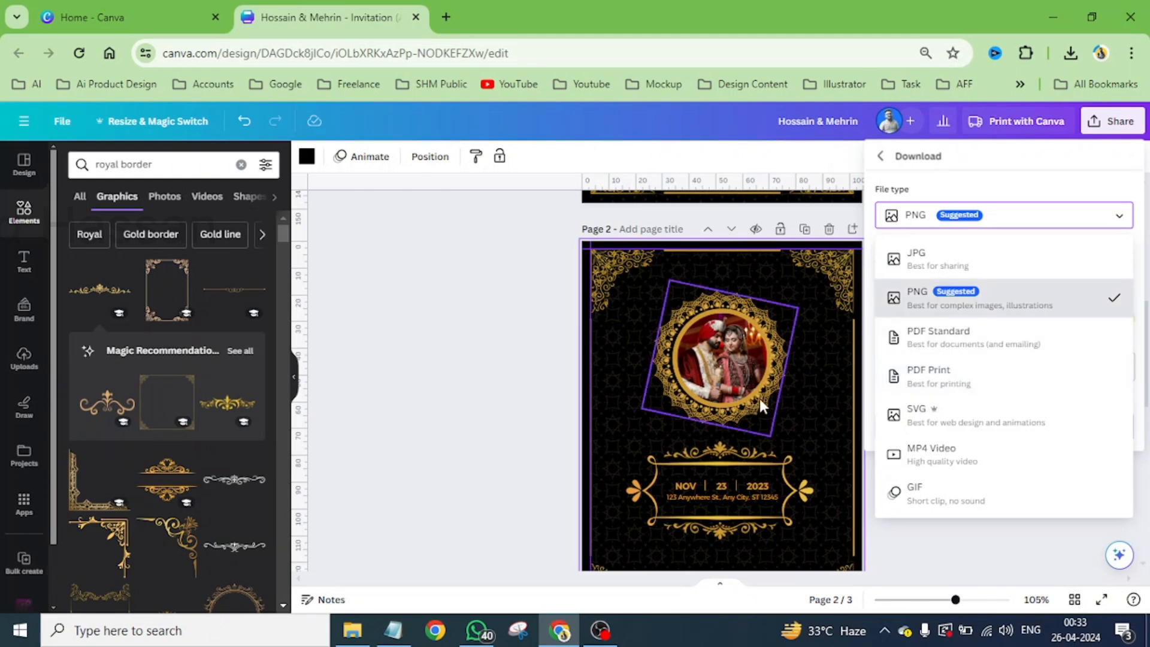
- Choose PDF Print with the CMYK (best for professional printing) color profile as download settings, and close them without downloading
click(998, 382)
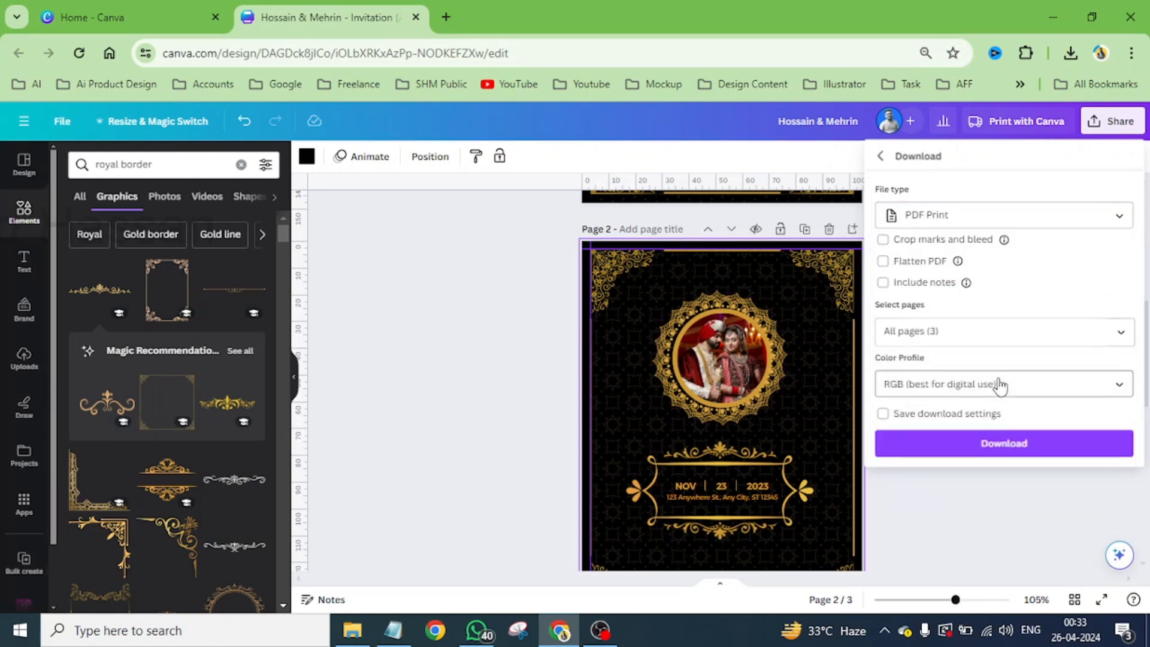
click(911, 389)
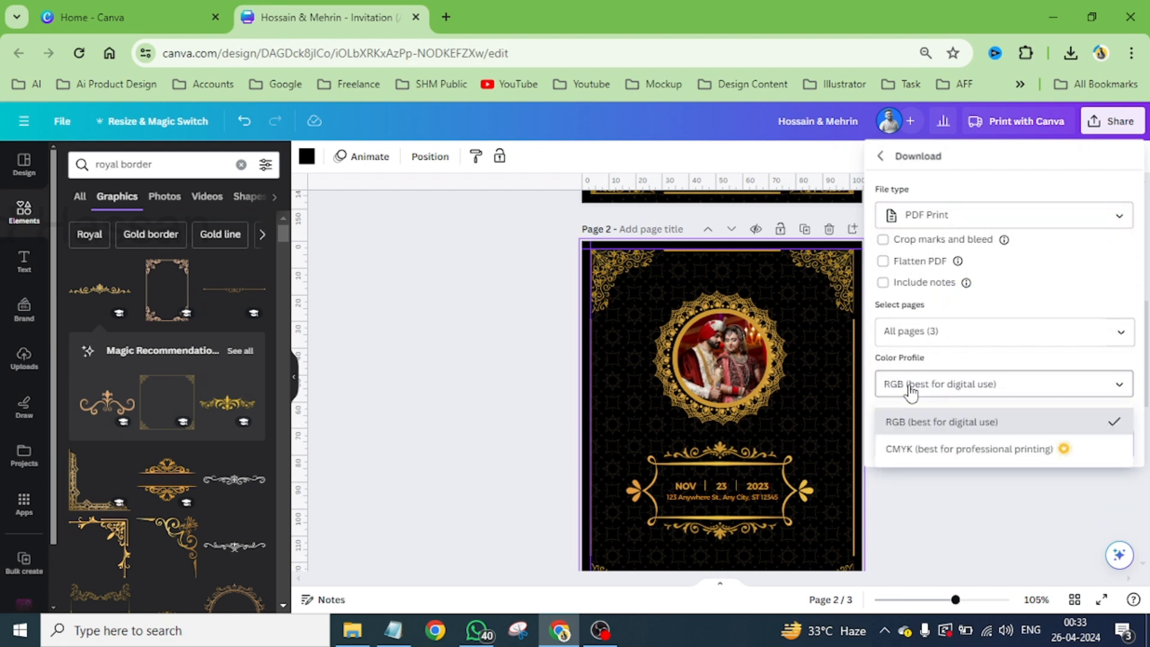
click(922, 450)
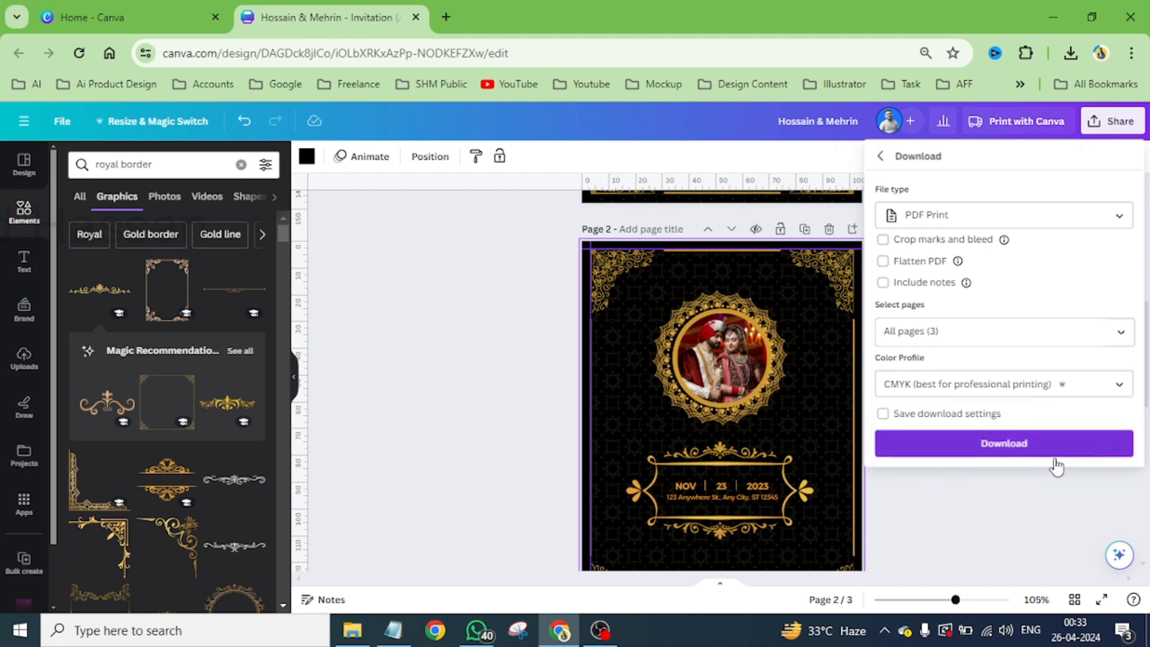
click(1016, 502)
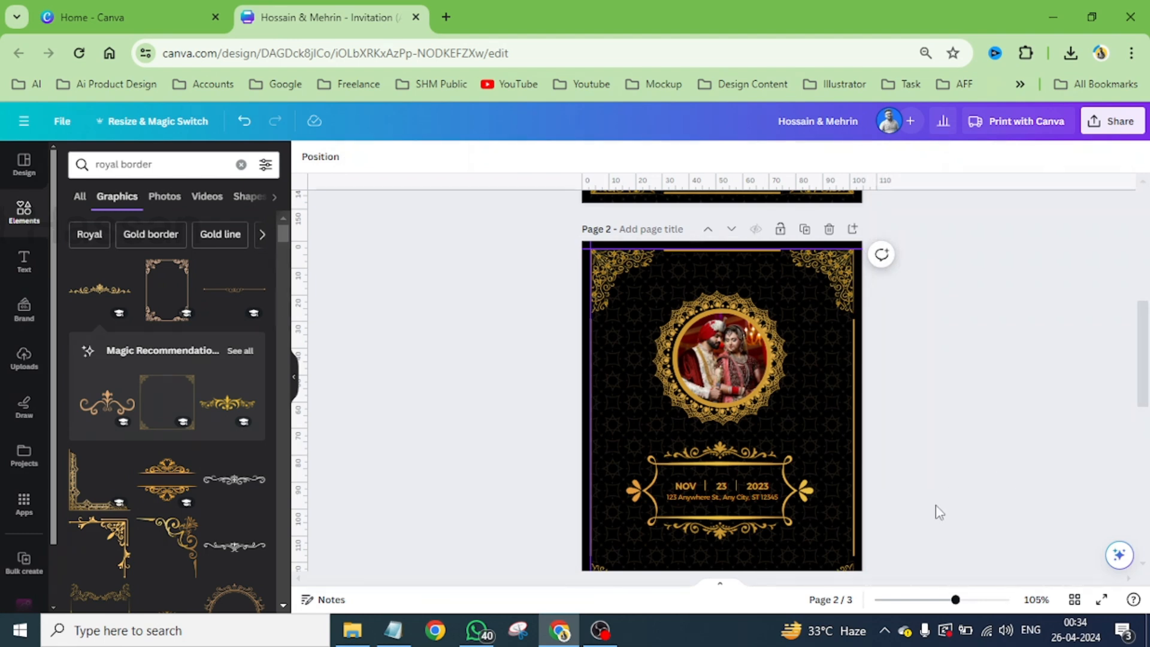
- Apply the Rise animation to the upper mandala on the page 1 cover
scroll(851, 453, up, 5)
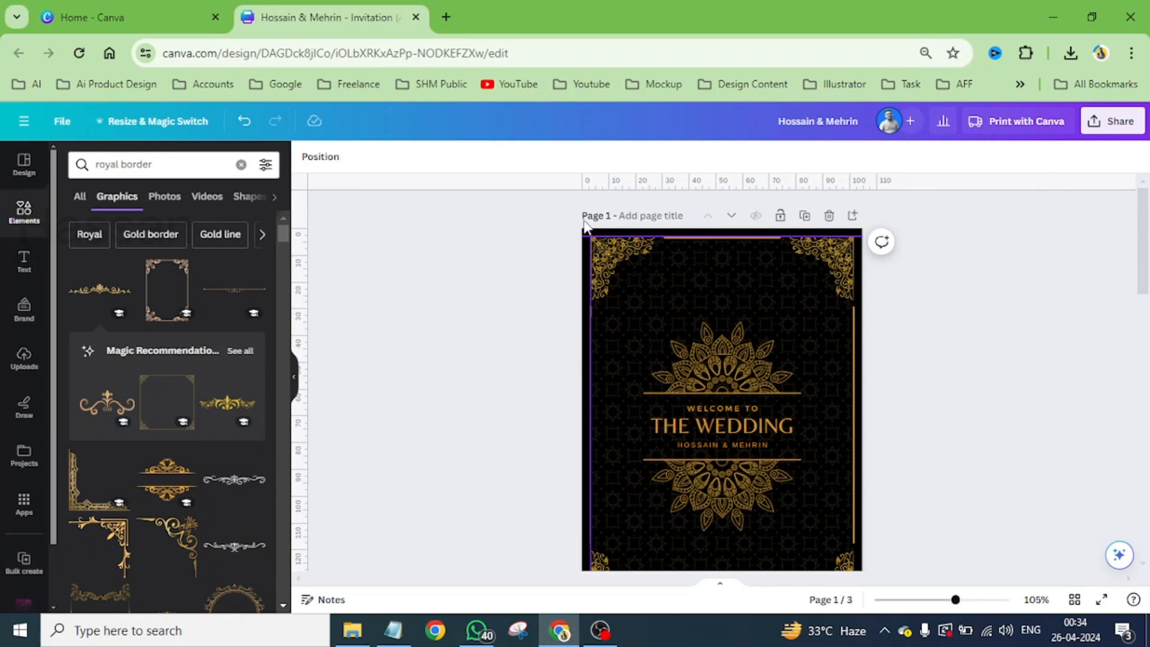
scroll(827, 272, down, 2)
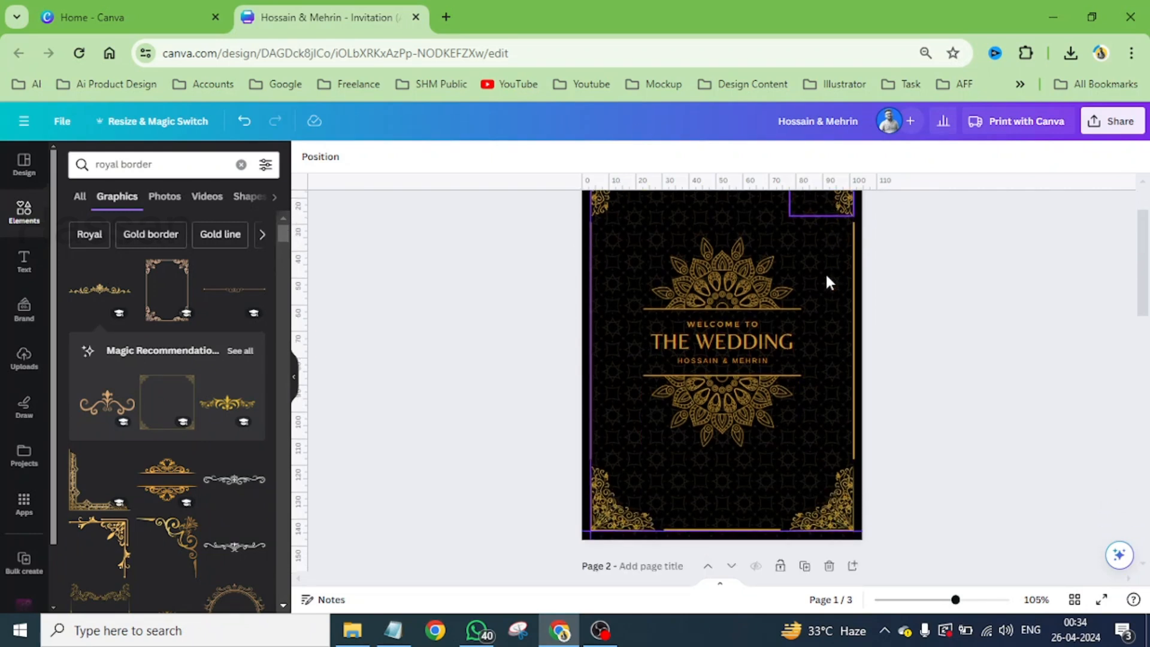
click(746, 275)
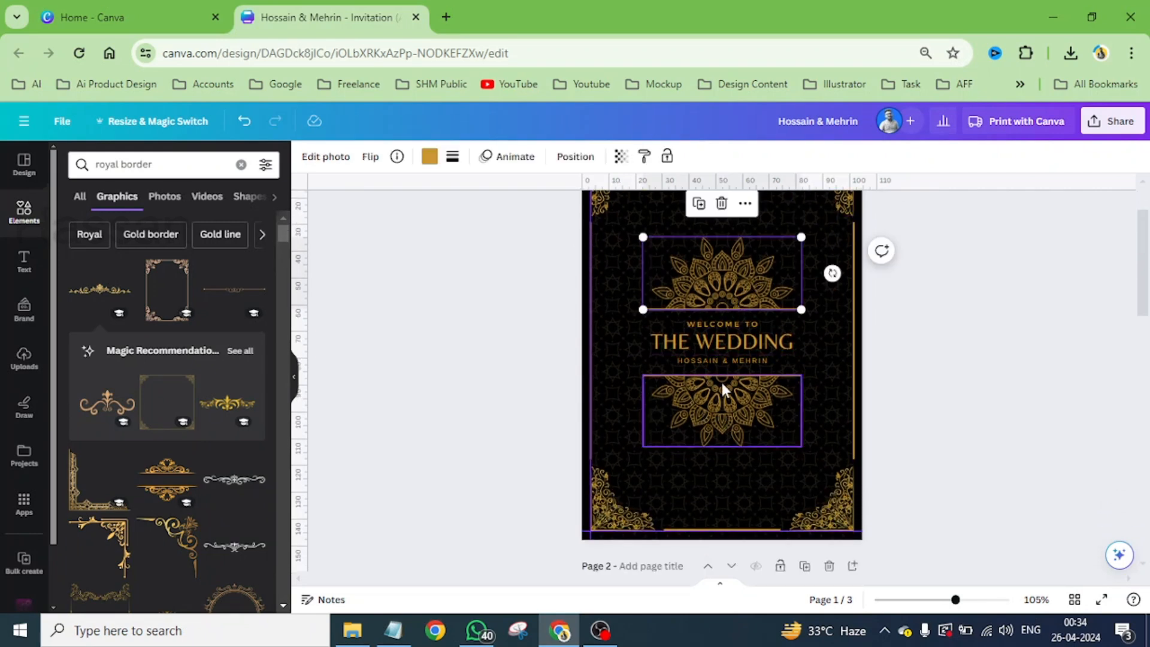
click(509, 170)
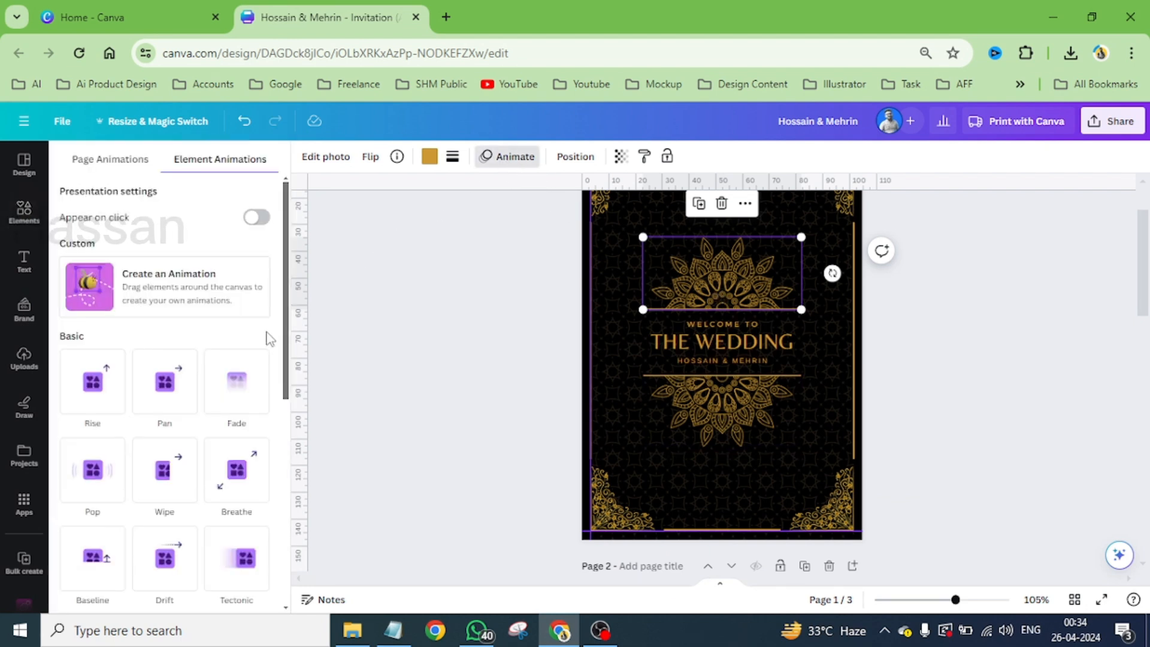
click(99, 386)
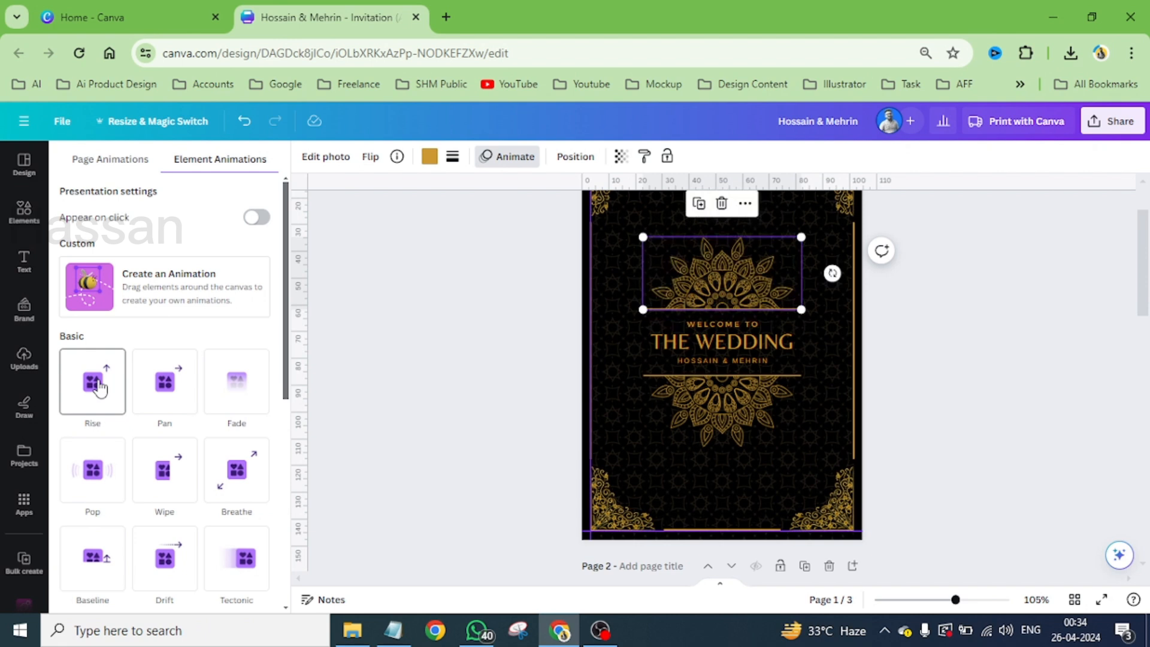
- Apply the Rise animation to the lower mandala on the cover, with its direction set downward
click(674, 399)
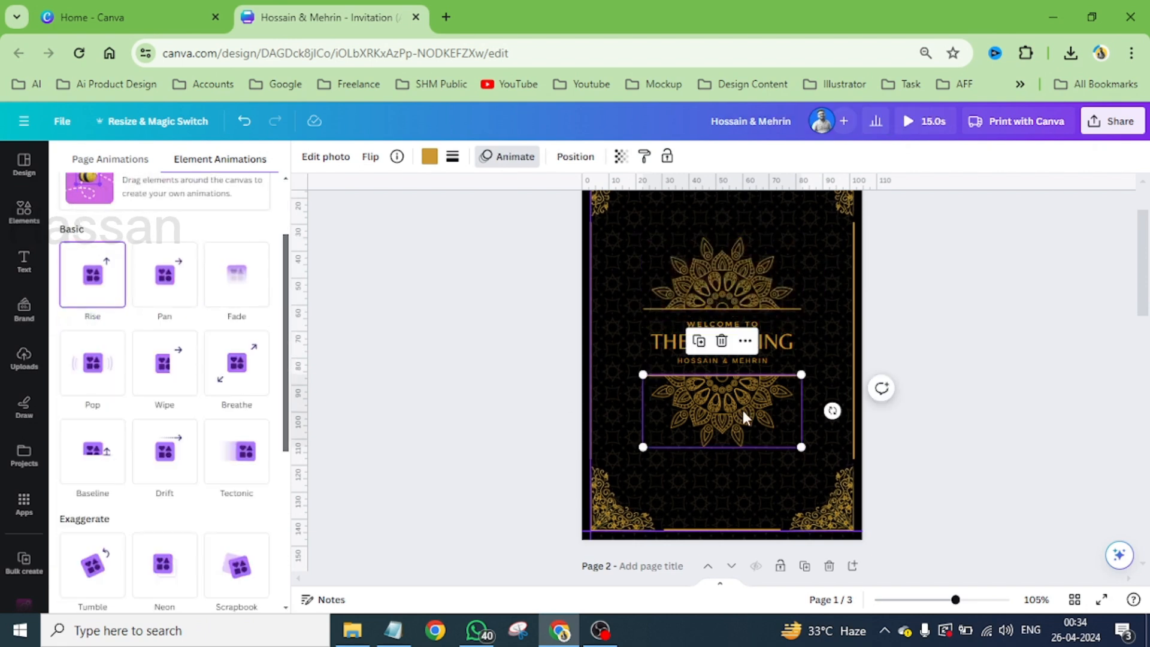
click(109, 299)
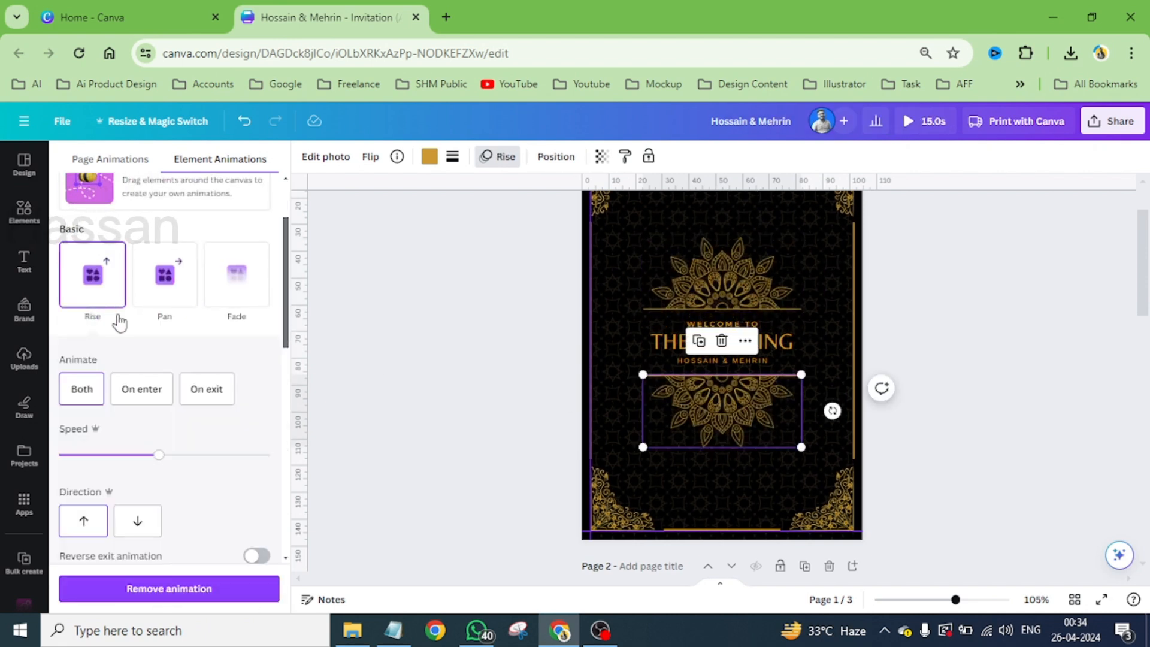
click(139, 521)
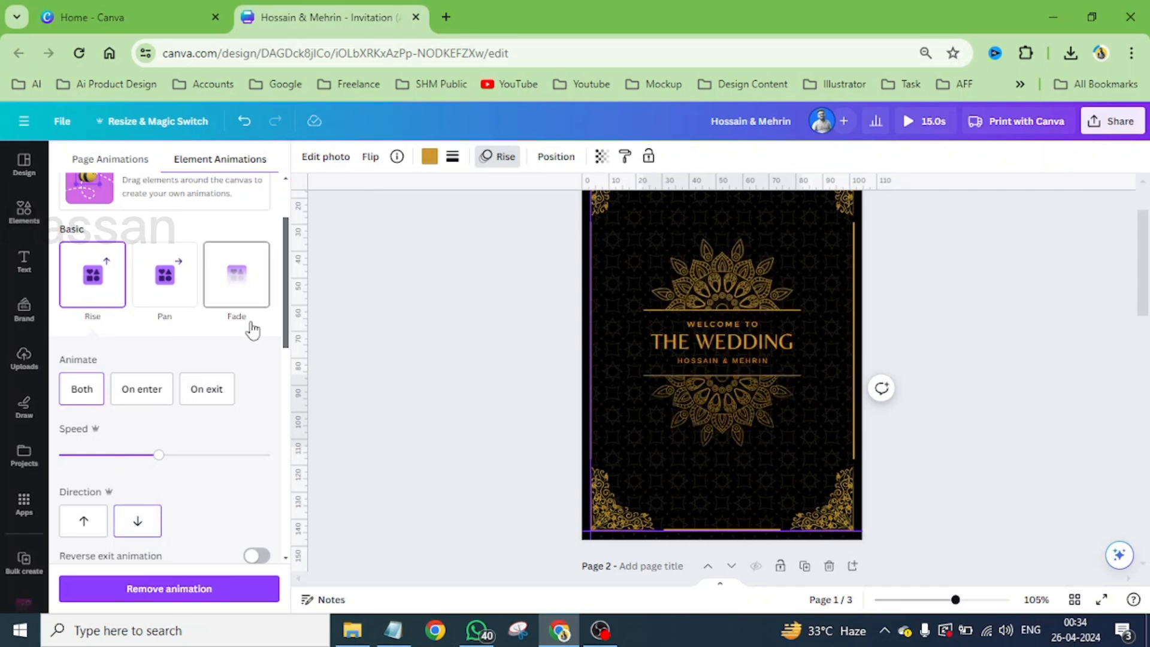
- Try the Pan and leftward Wipe animations on the lower mandala, and return it to a downward Rise
click(175, 293)
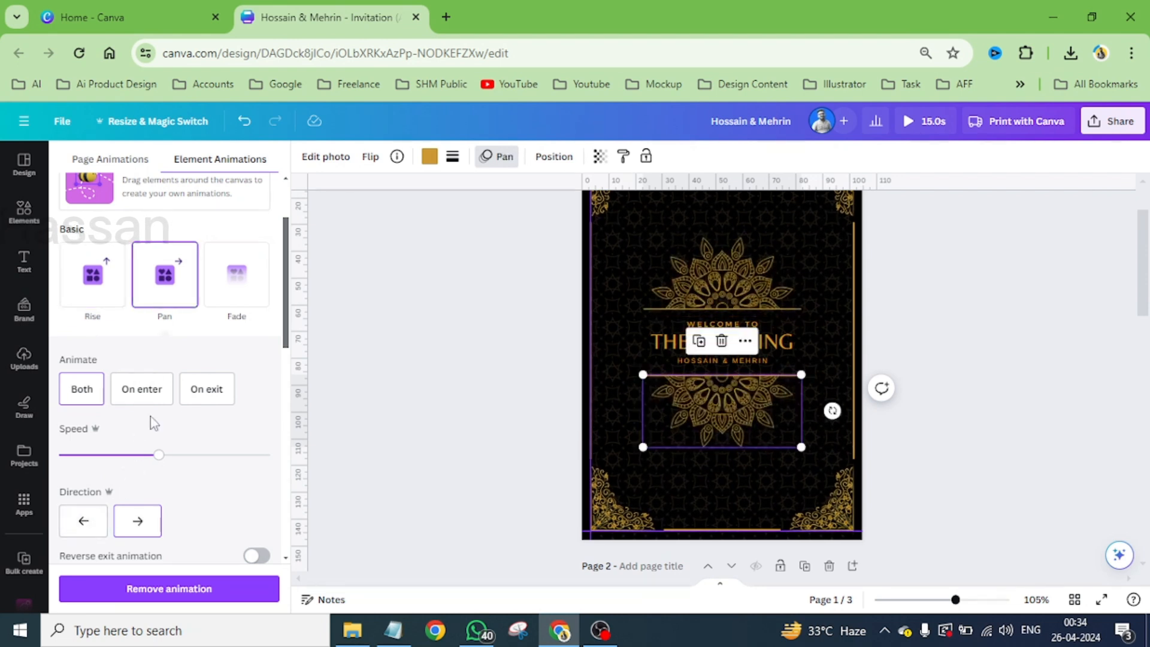
scroll(200, 404, down, 5)
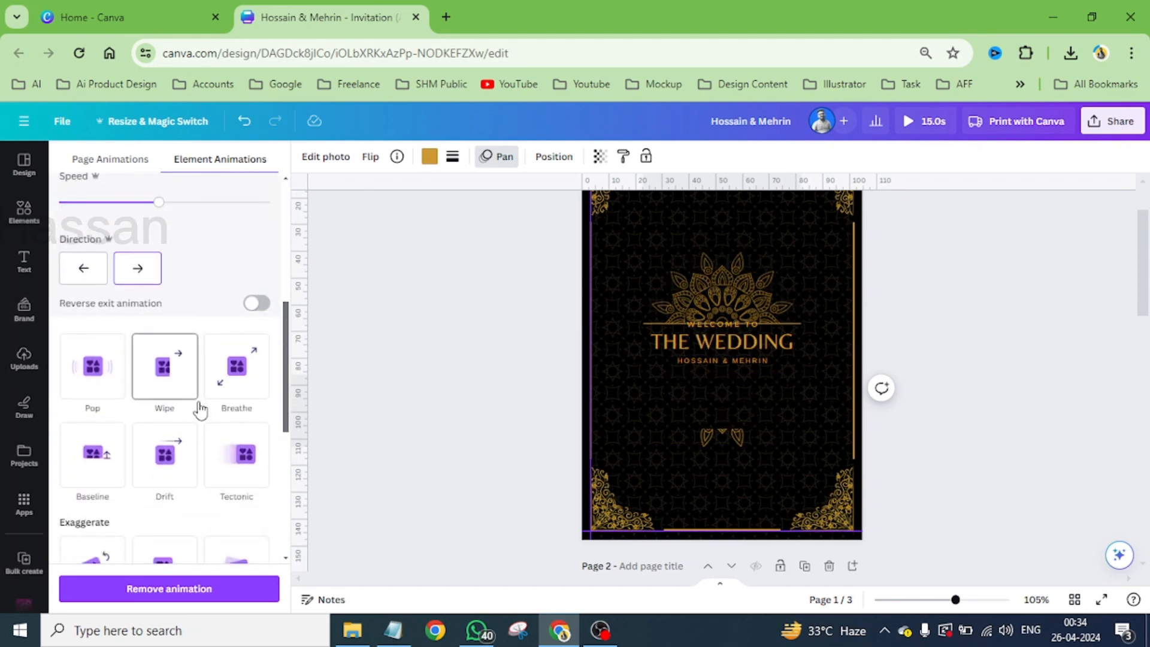
click(168, 374)
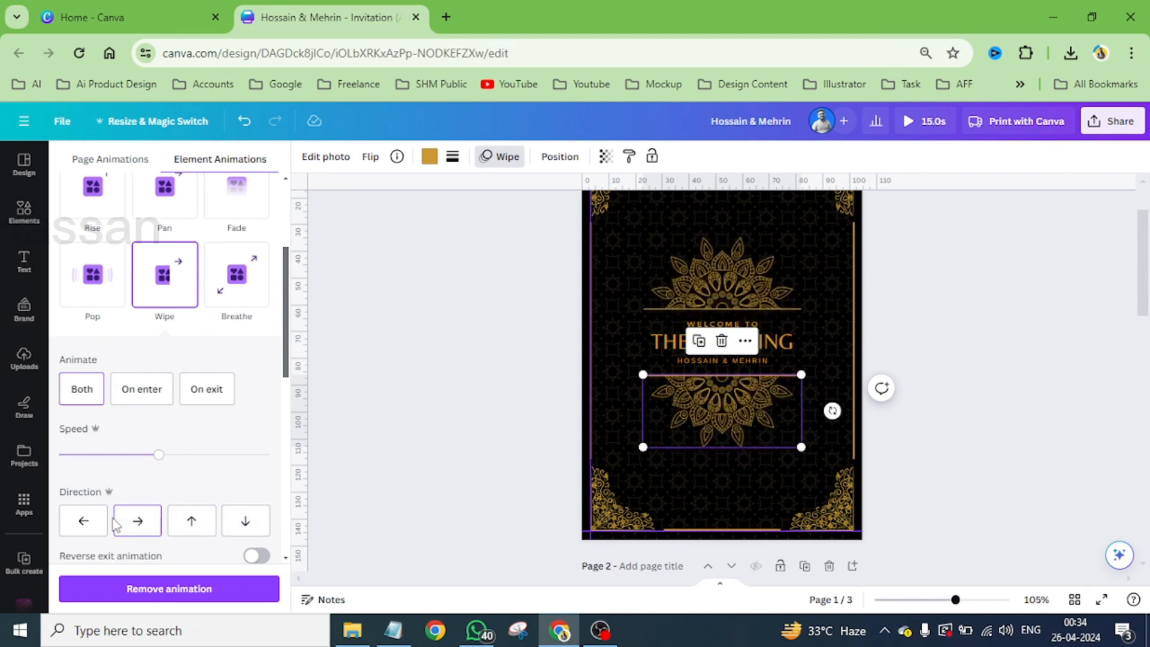
click(75, 520)
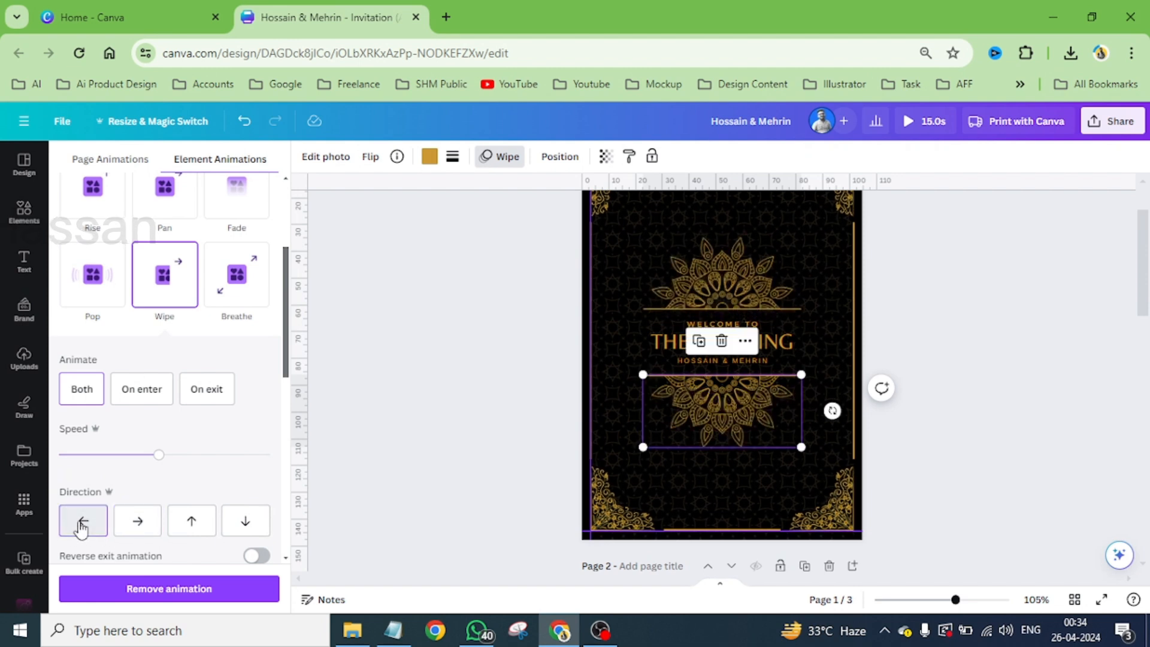
scroll(119, 455, up, 4)
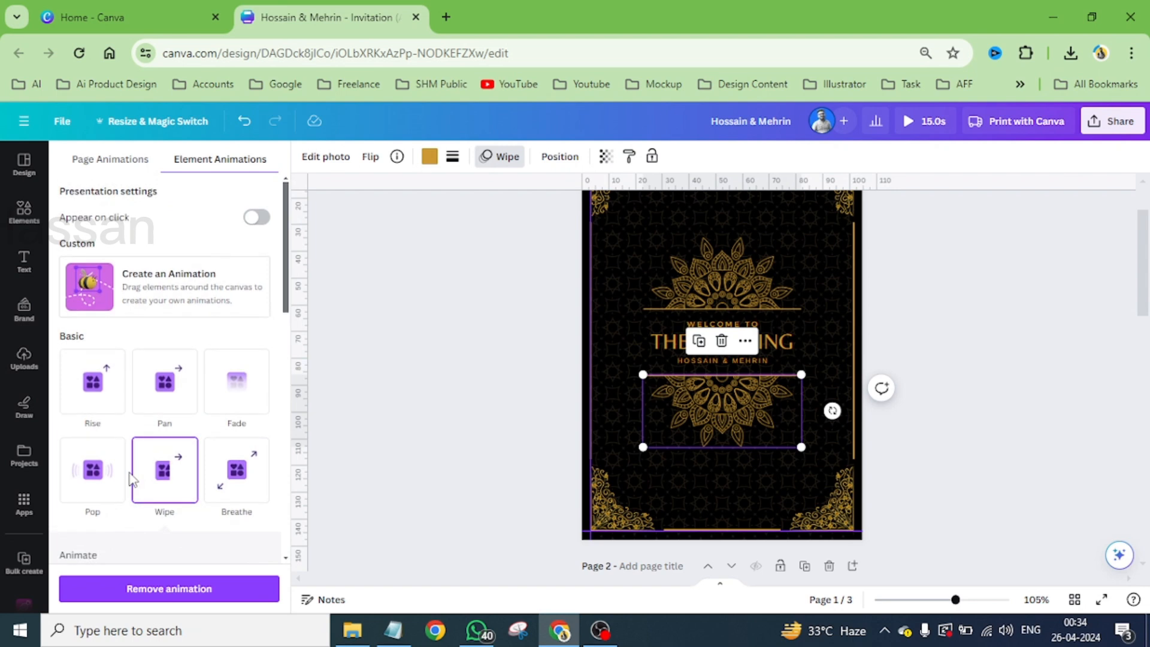
click(106, 388)
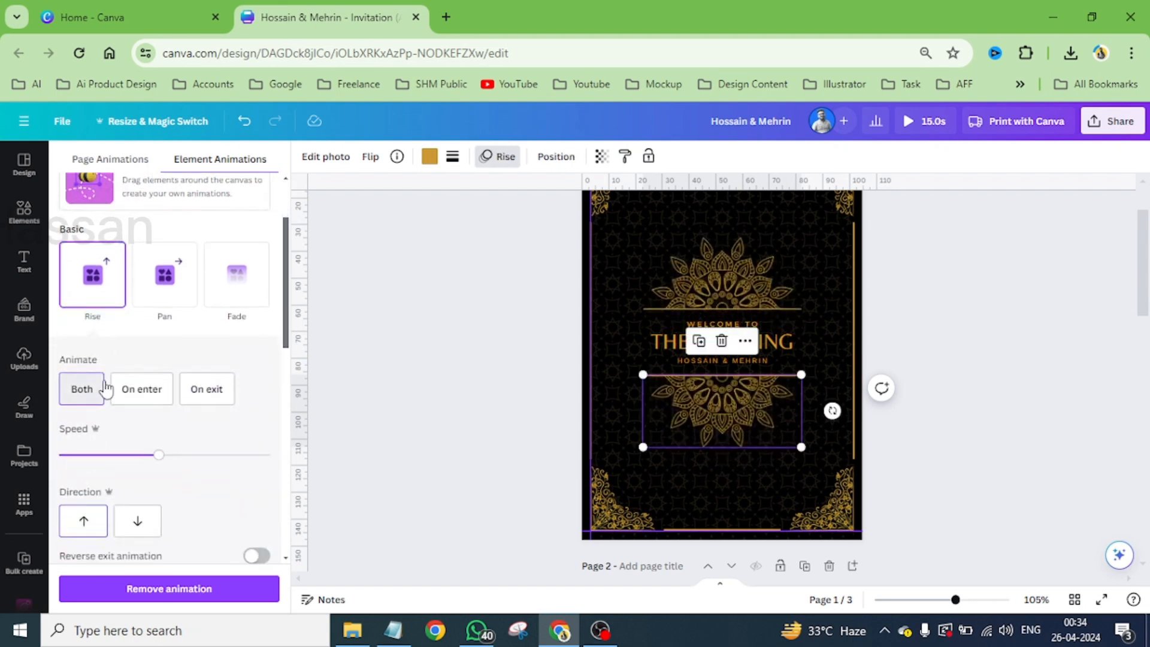
click(139, 520)
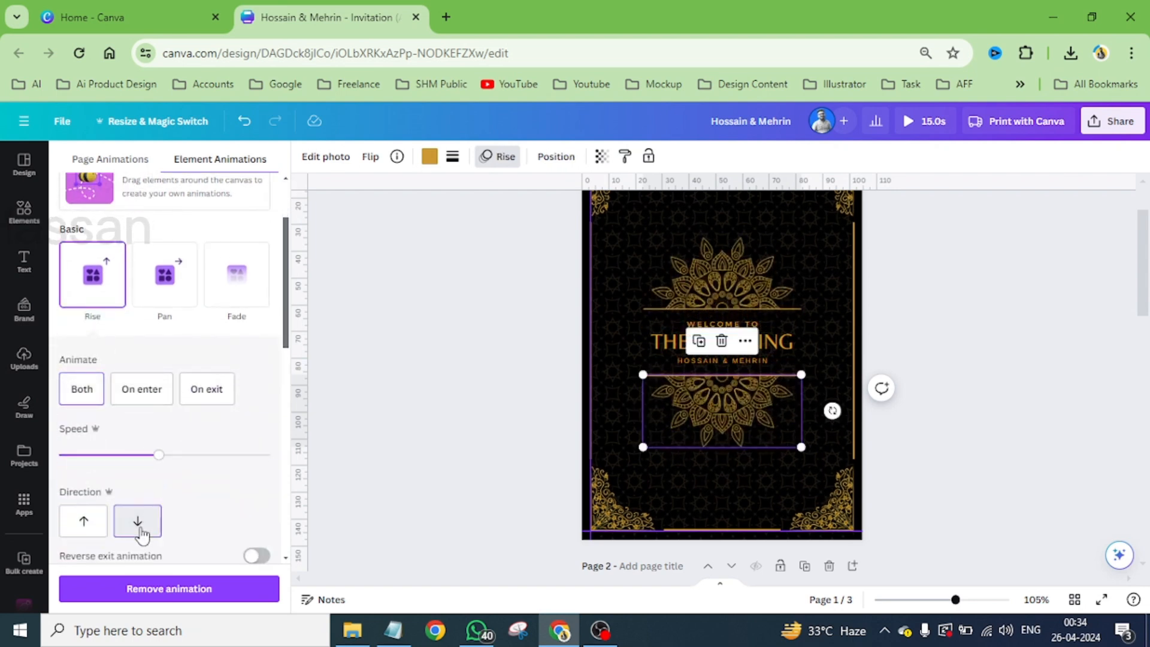
- Apply the Rise text animation to the "WELCOME TO" line on the cover
scroll(710, 326, up, 5)
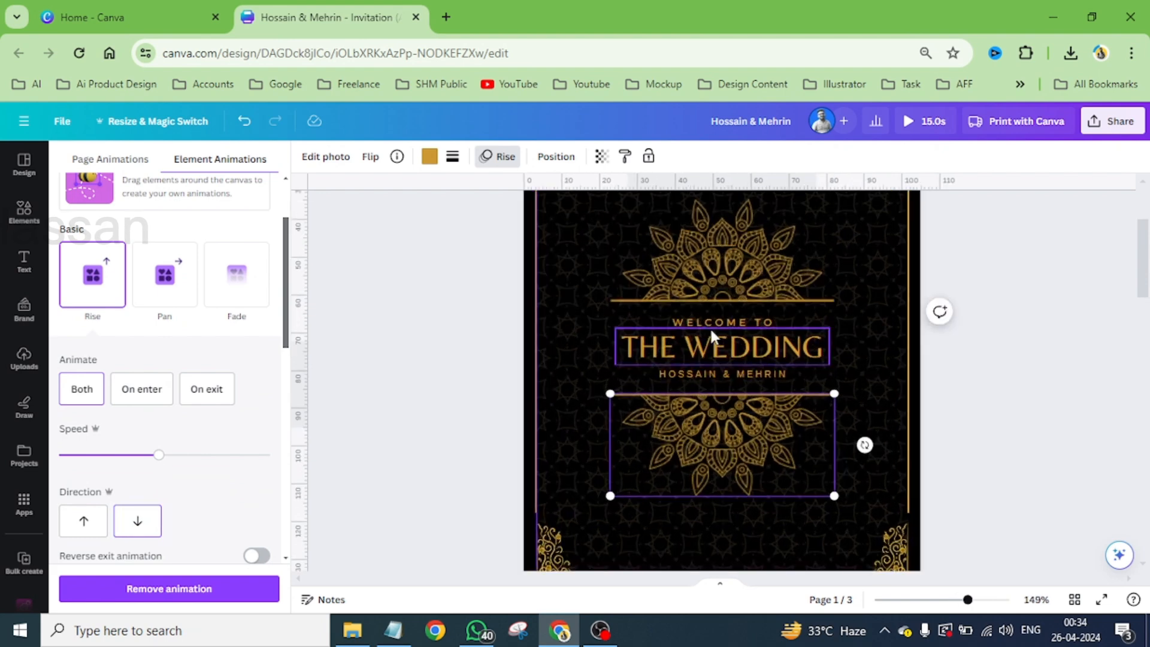
click(712, 328)
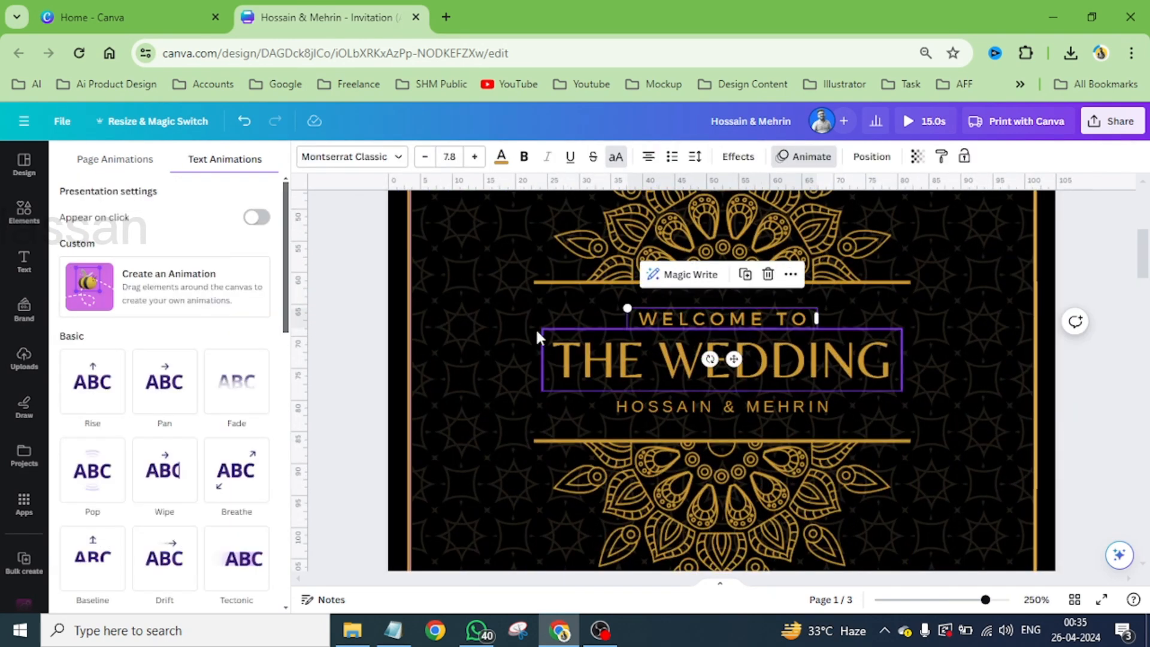
click(102, 392)
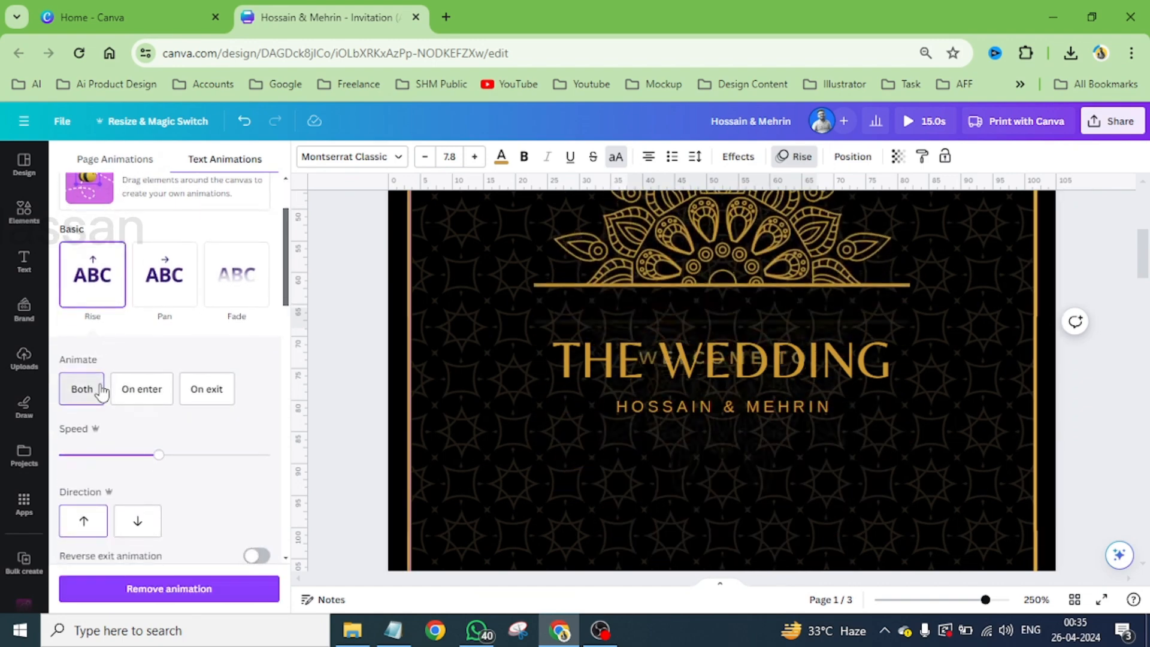
- Apply a downward Rise animation to the couple's names line and a Wipe animation to "THE WEDDING" title
click(663, 410)
click(102, 294)
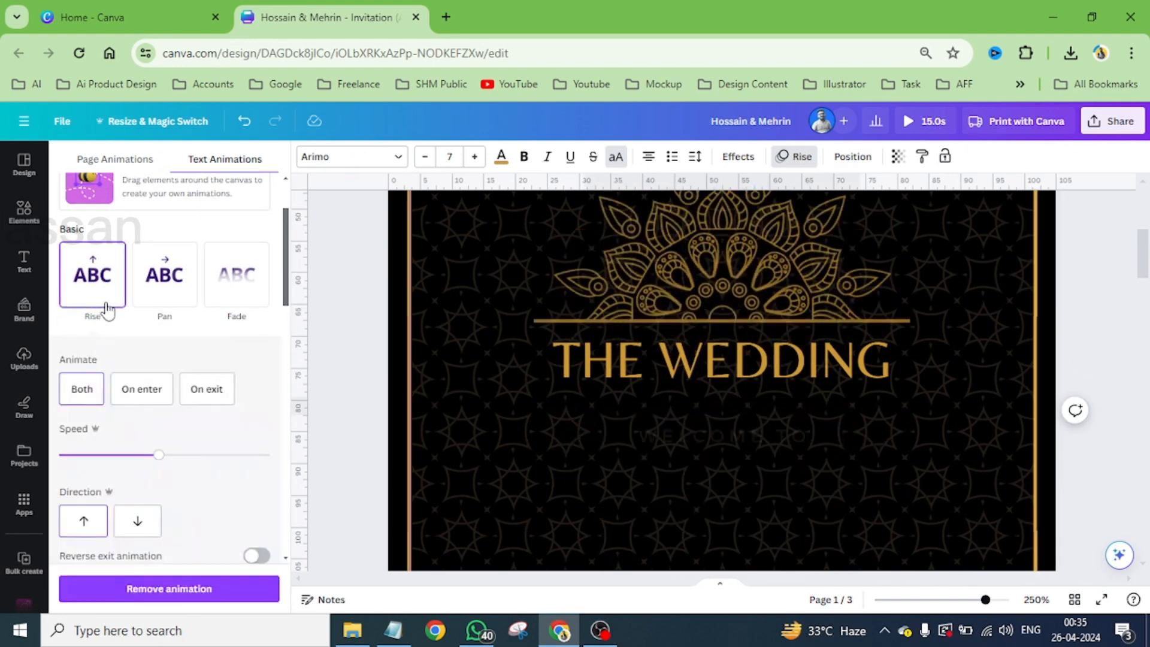
click(139, 521)
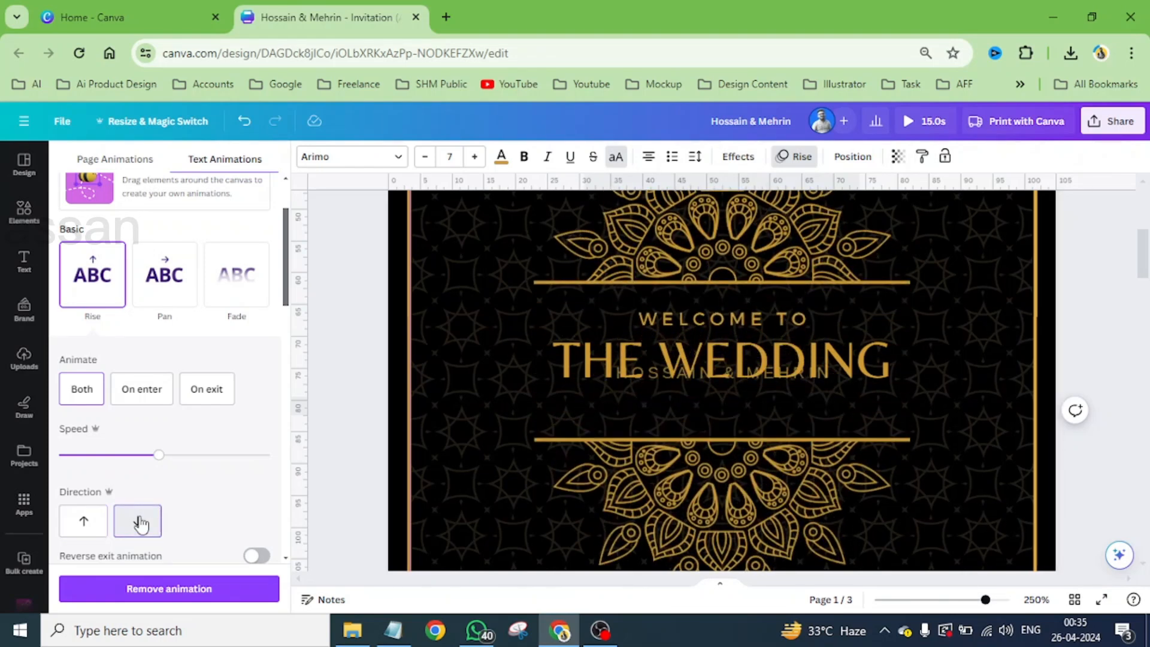
click(599, 375)
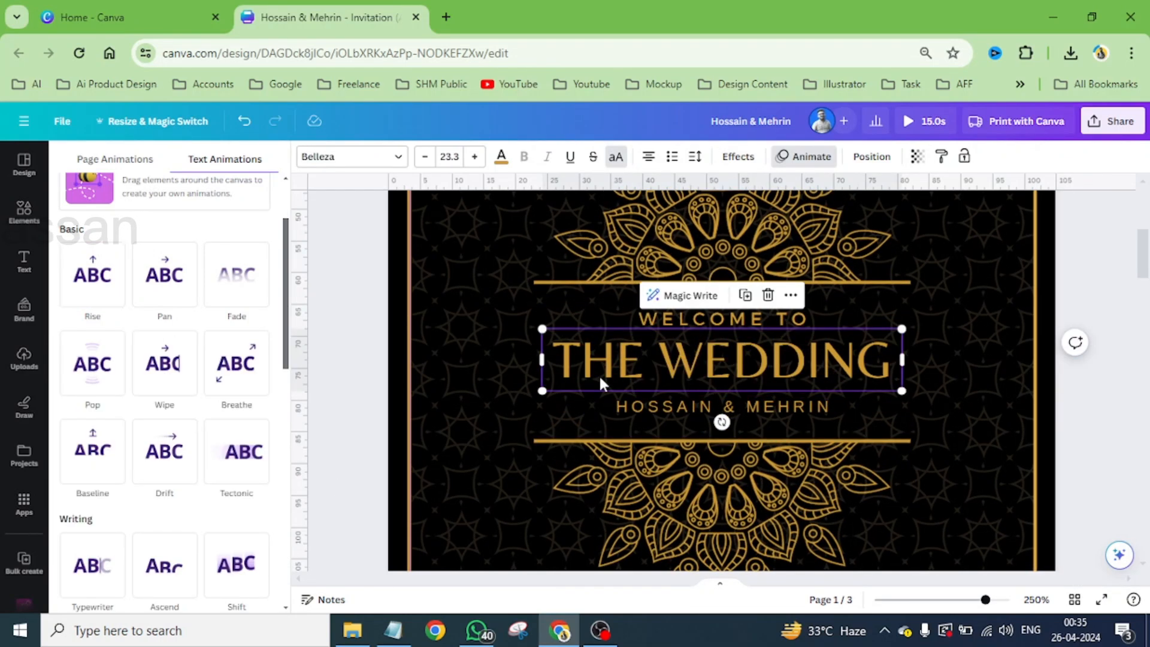
click(167, 379)
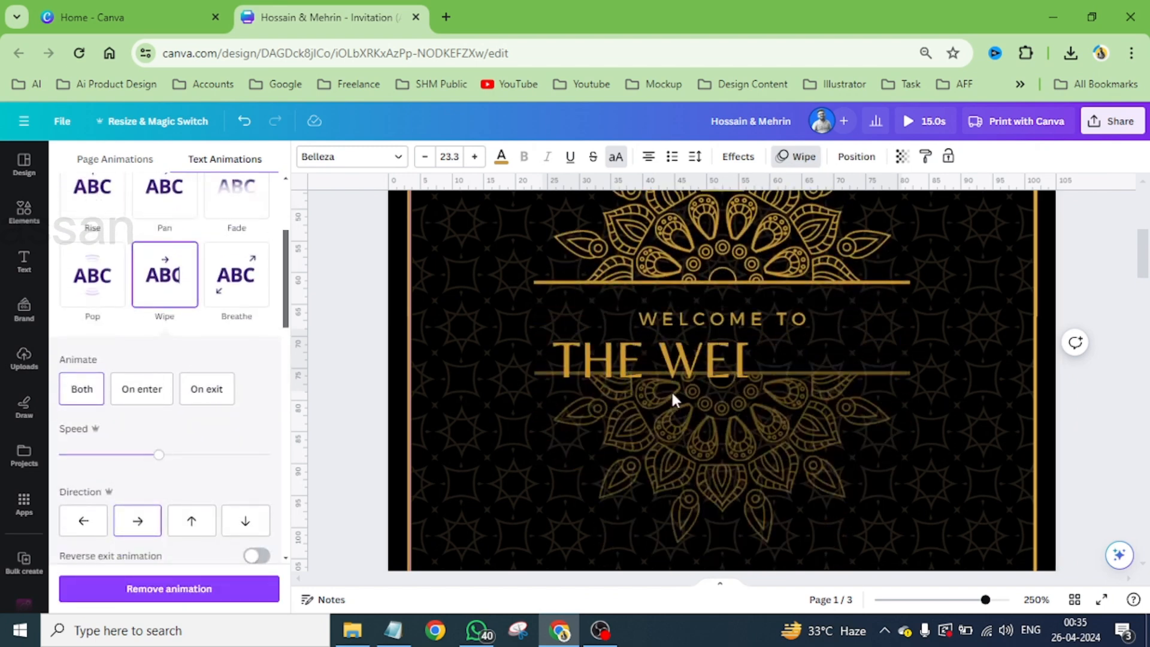
- Add the Rotate motion effect to the tilted gold mandala ring around the couple's photo on page 2
scroll(678, 390, down, 2)
scroll(678, 390, down, 3)
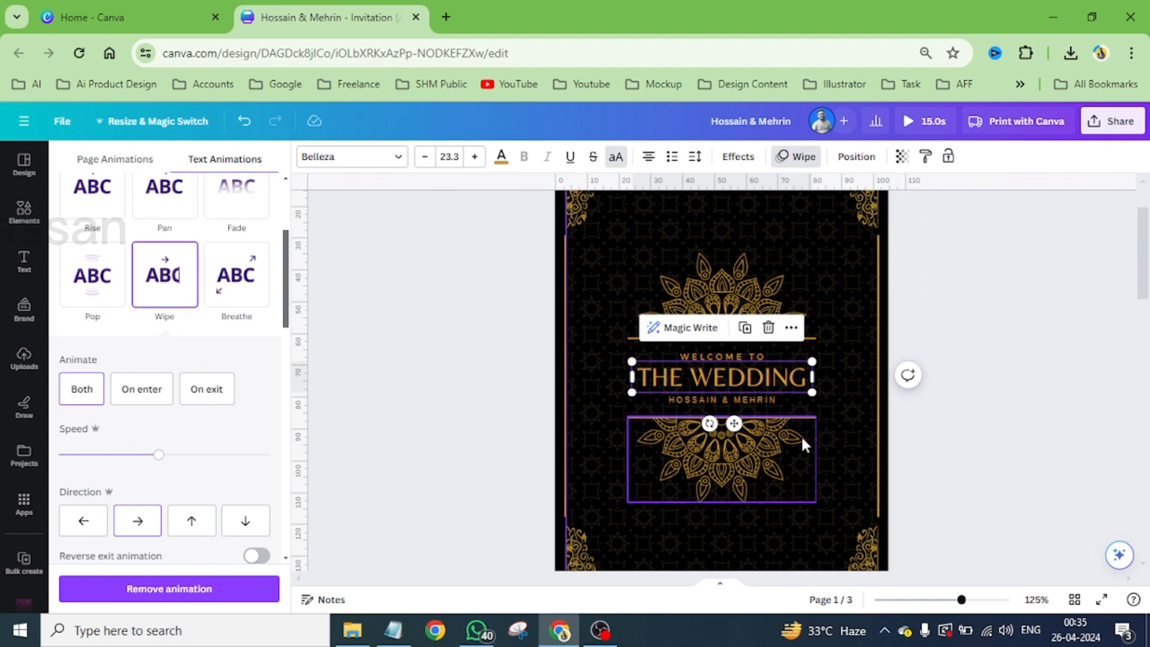
scroll(748, 418, down, 3)
scroll(749, 414, down, 5)
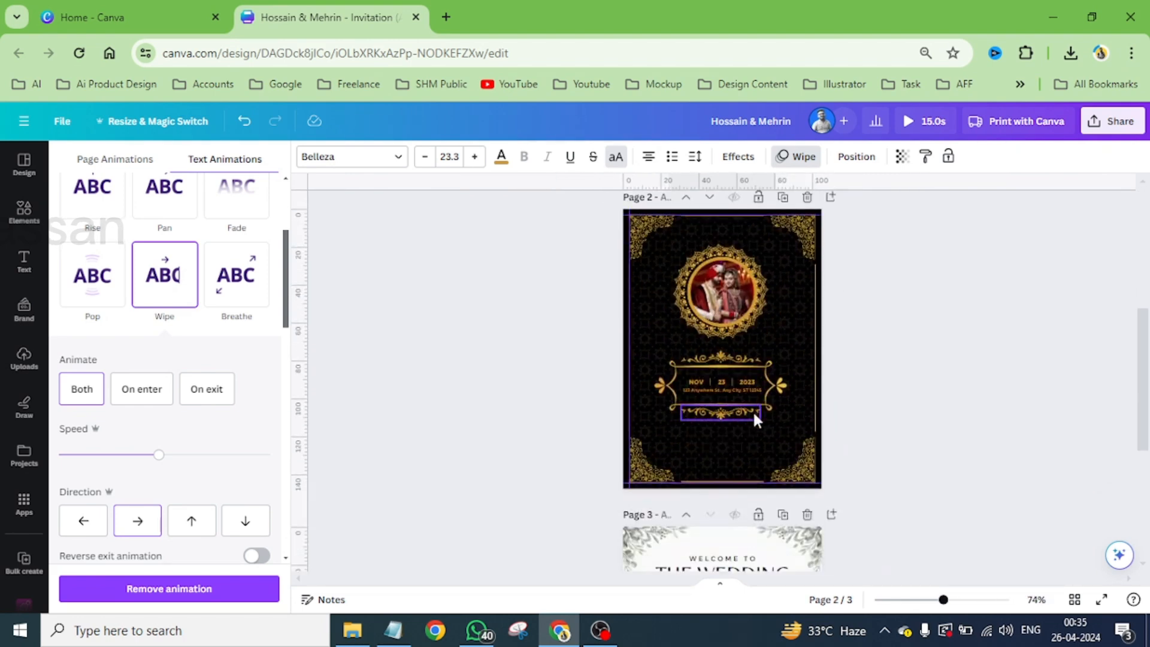
scroll(818, 288, up, 3)
scroll(814, 275, up, 2)
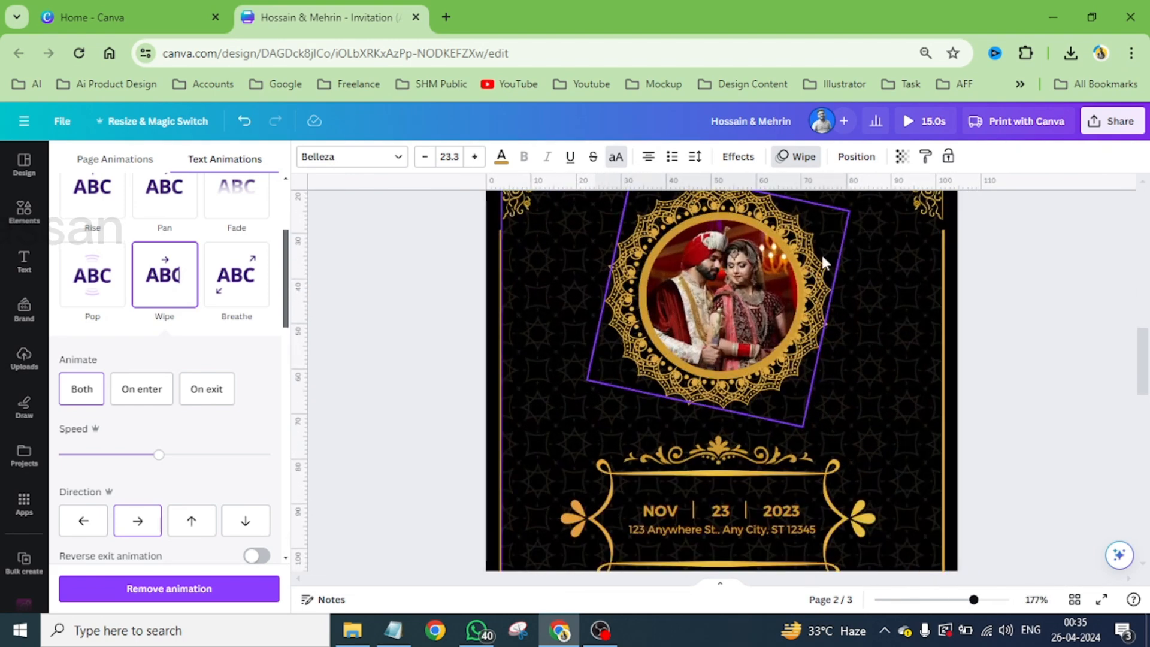
click(822, 259)
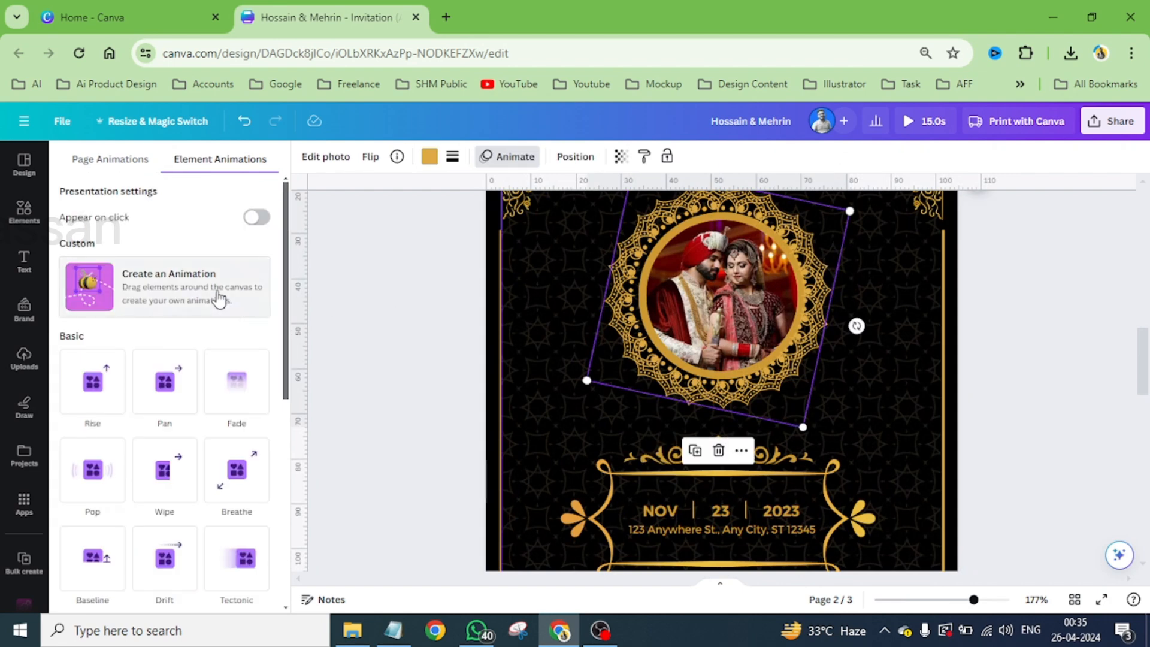
scroll(222, 336, down, 7)
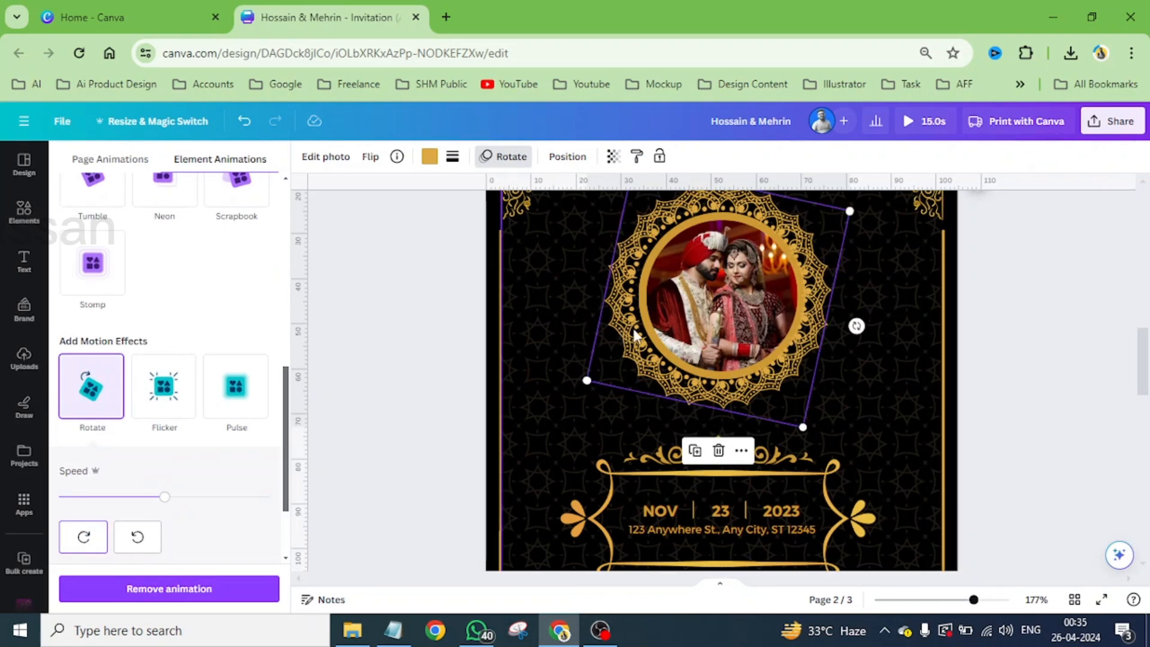
- Add the Rotate motion effect to the untilted mandala ring around the photo, turning counterclockwise
click(827, 356)
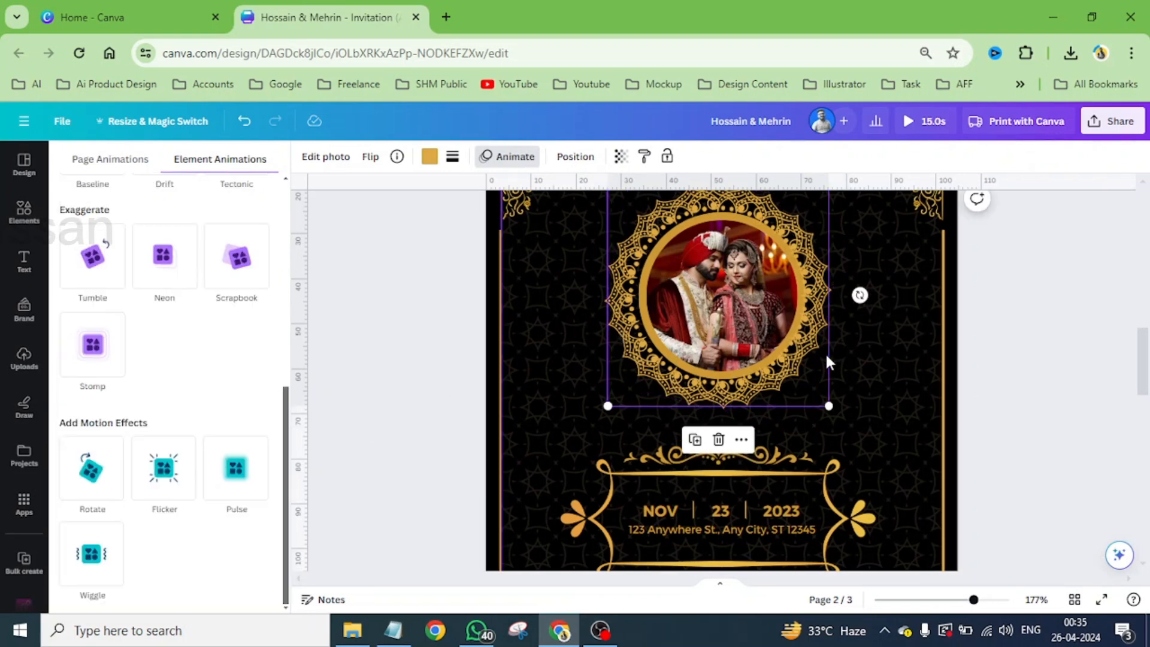
click(98, 482)
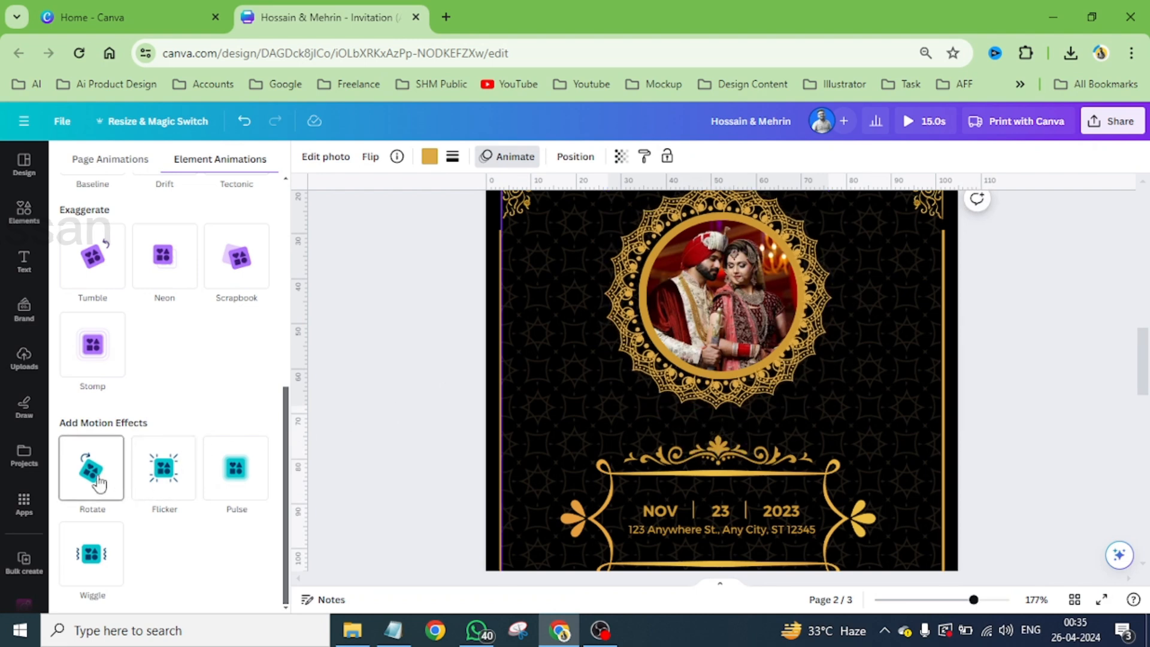
click(98, 481)
click(138, 538)
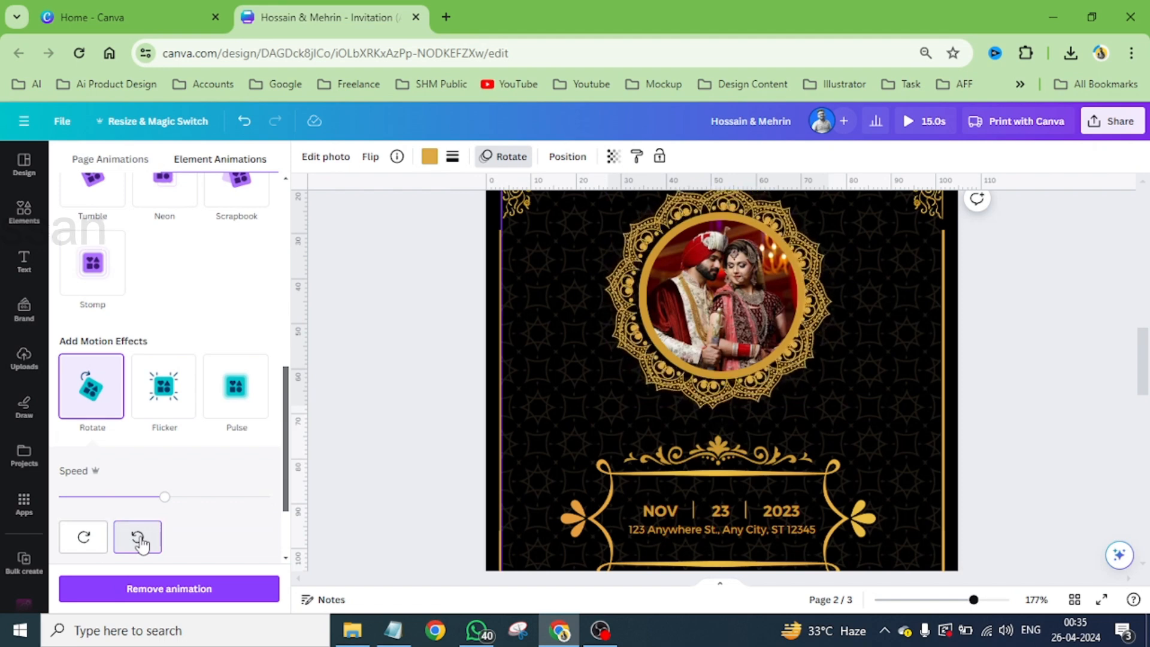
scroll(790, 319, up, 1)
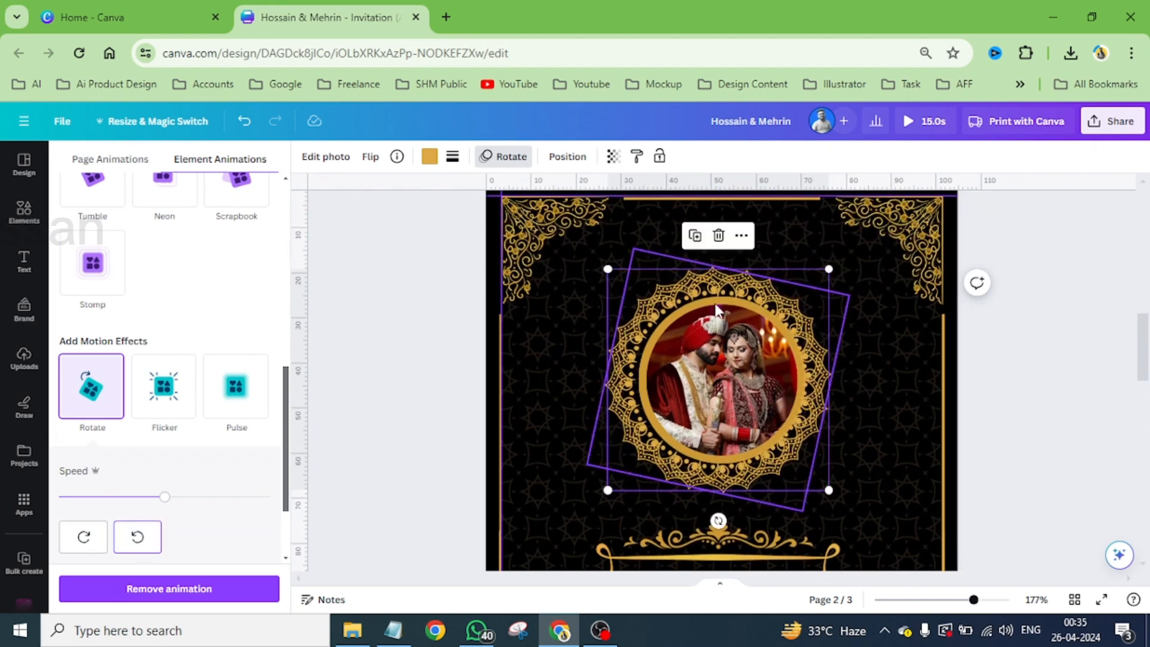
- Apply the Rise text animation to the NOV, 23 and 2023 date texts and the address line on page 2
scroll(752, 349, down, 3)
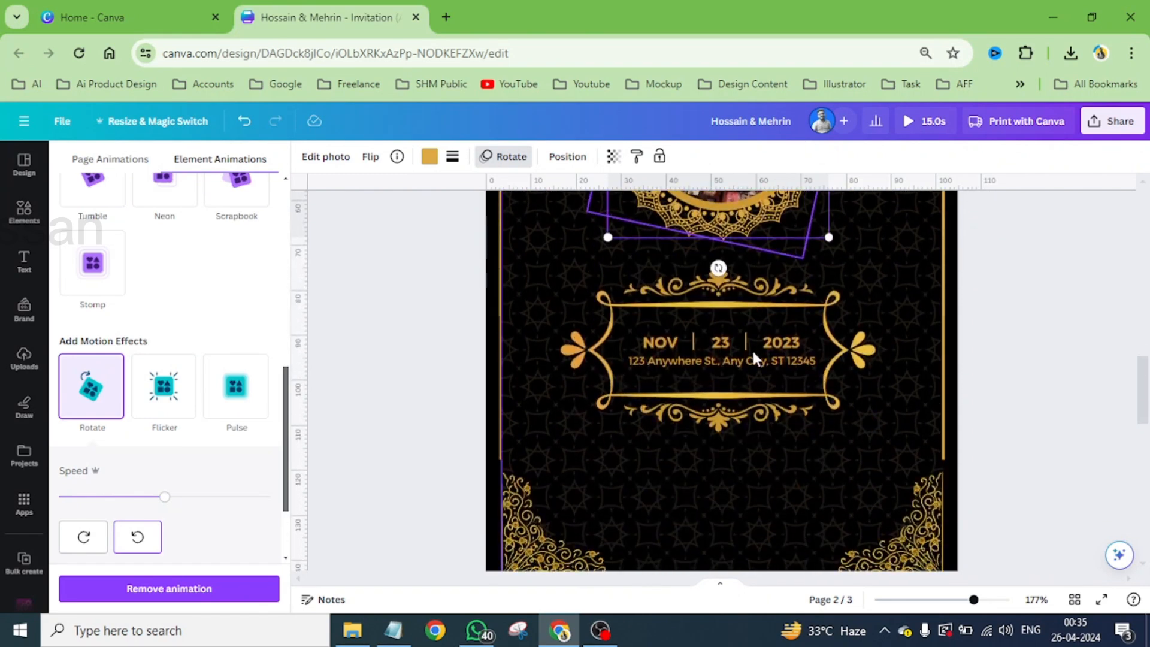
click(667, 342)
shift+click(721, 340)
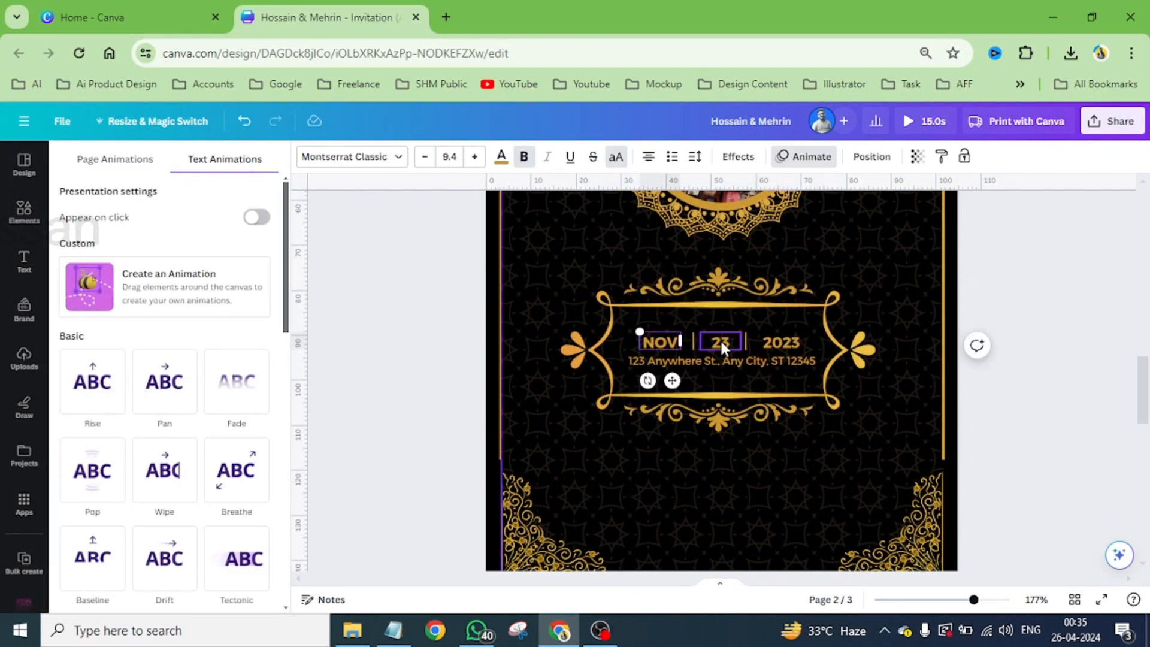
shift+click(769, 341)
shift+click(736, 363)
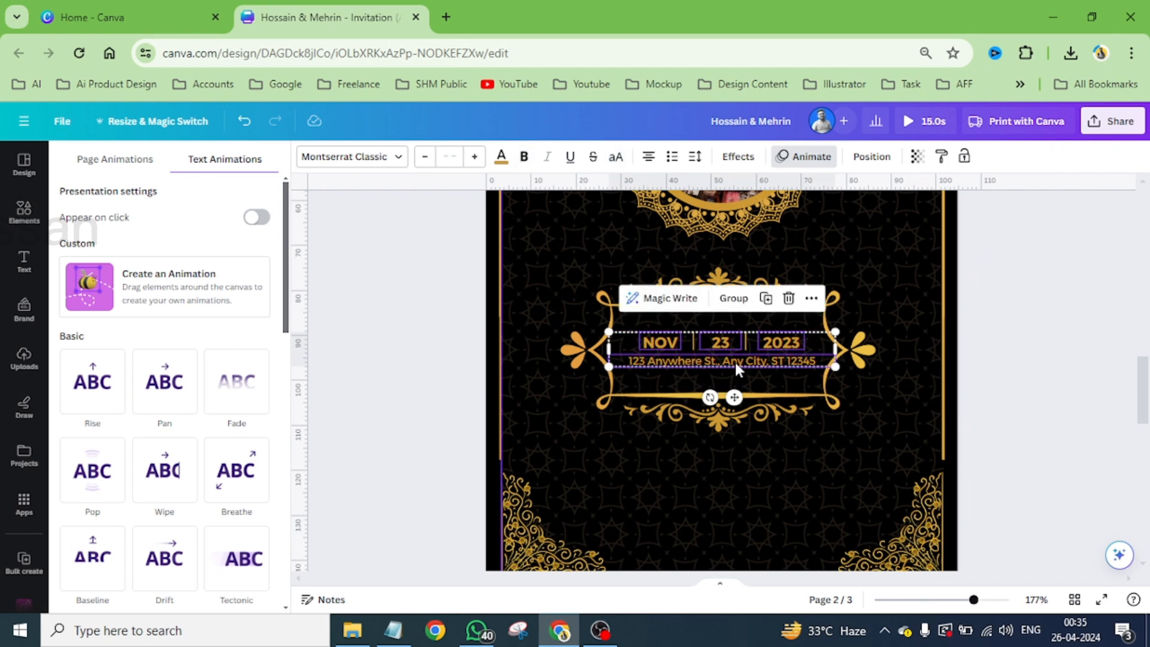
click(177, 390)
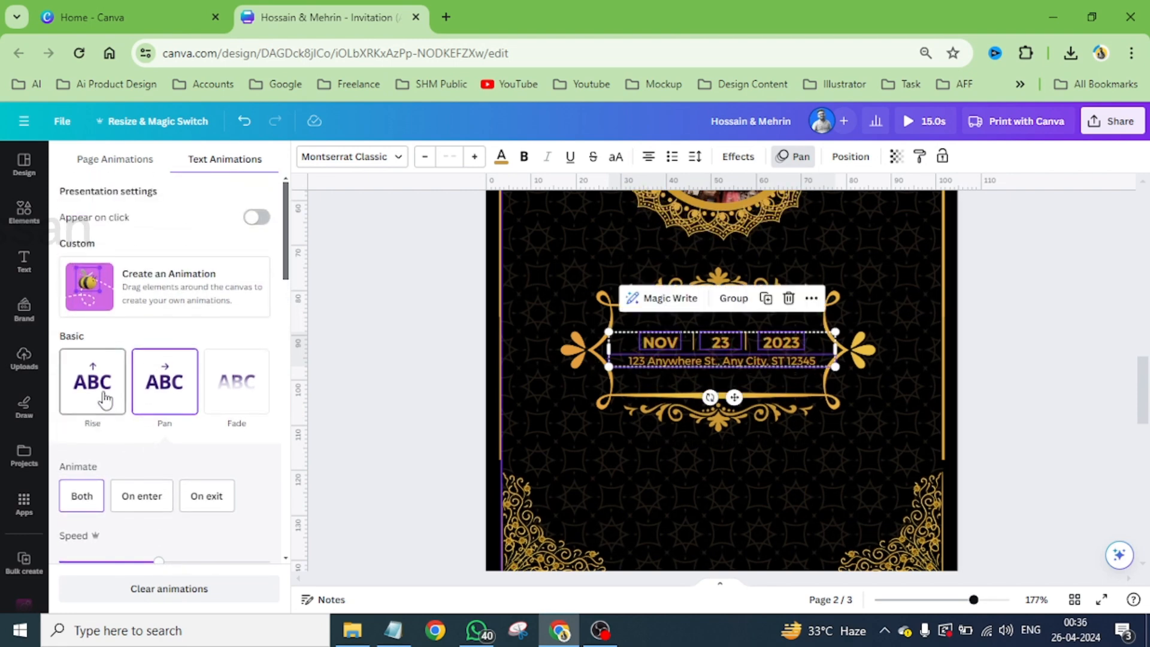
click(105, 398)
- Apply the Wipe animation to the two vertical divider lines on either side of the day number
scroll(736, 358, up, 5)
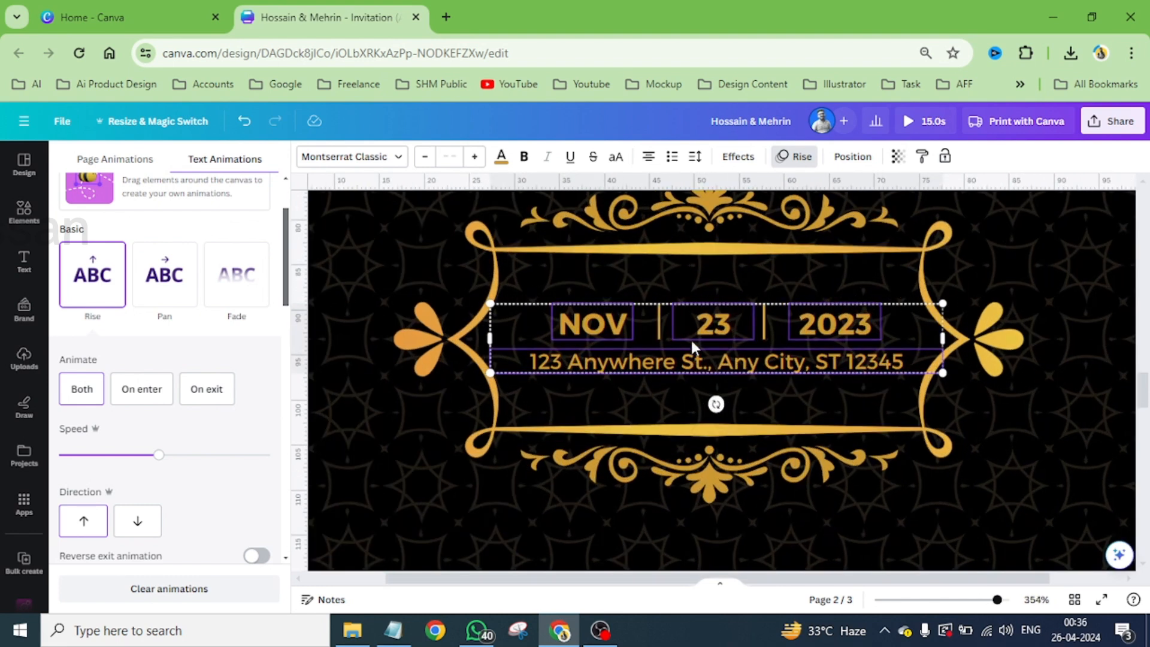
click(658, 324)
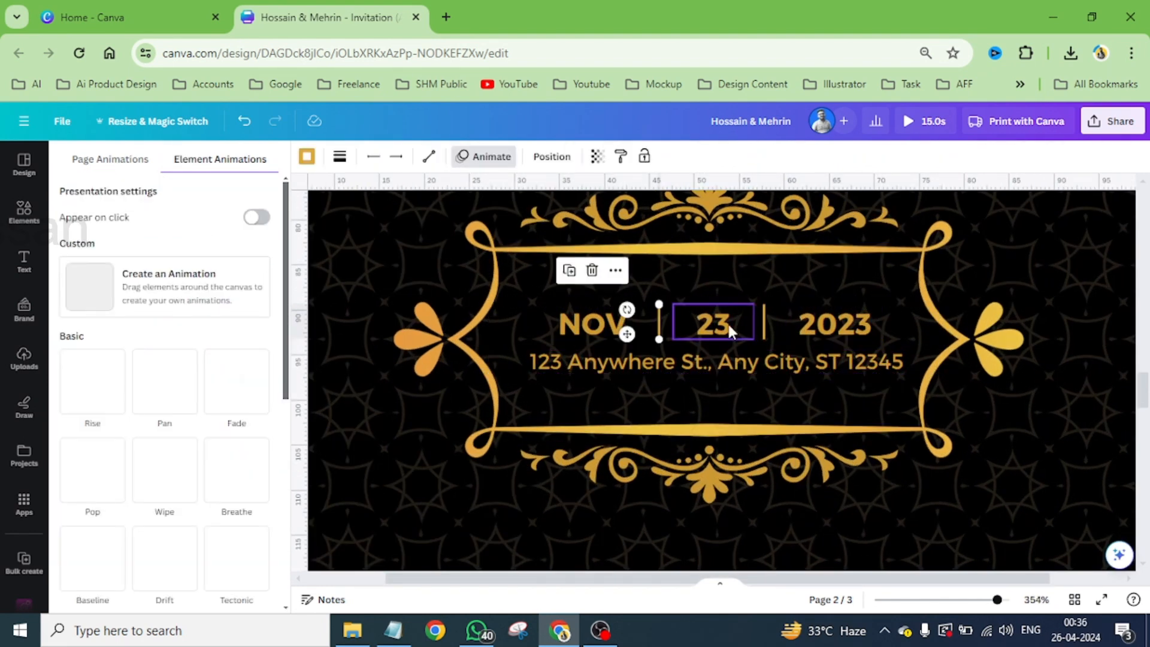
shift+click(764, 317)
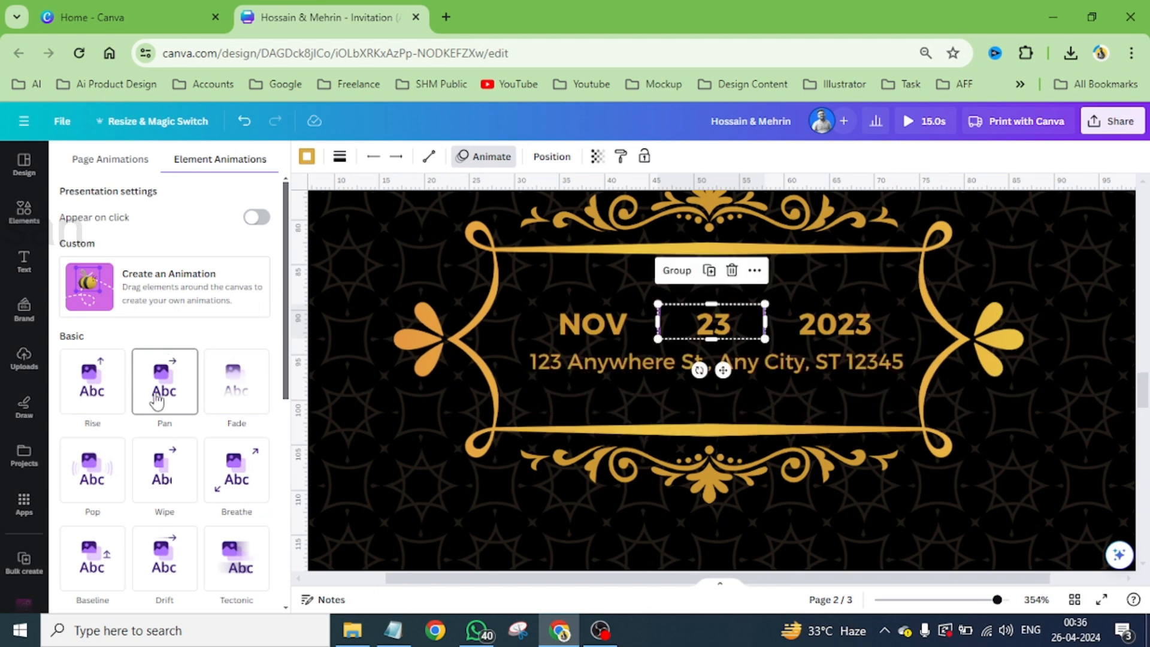
click(158, 472)
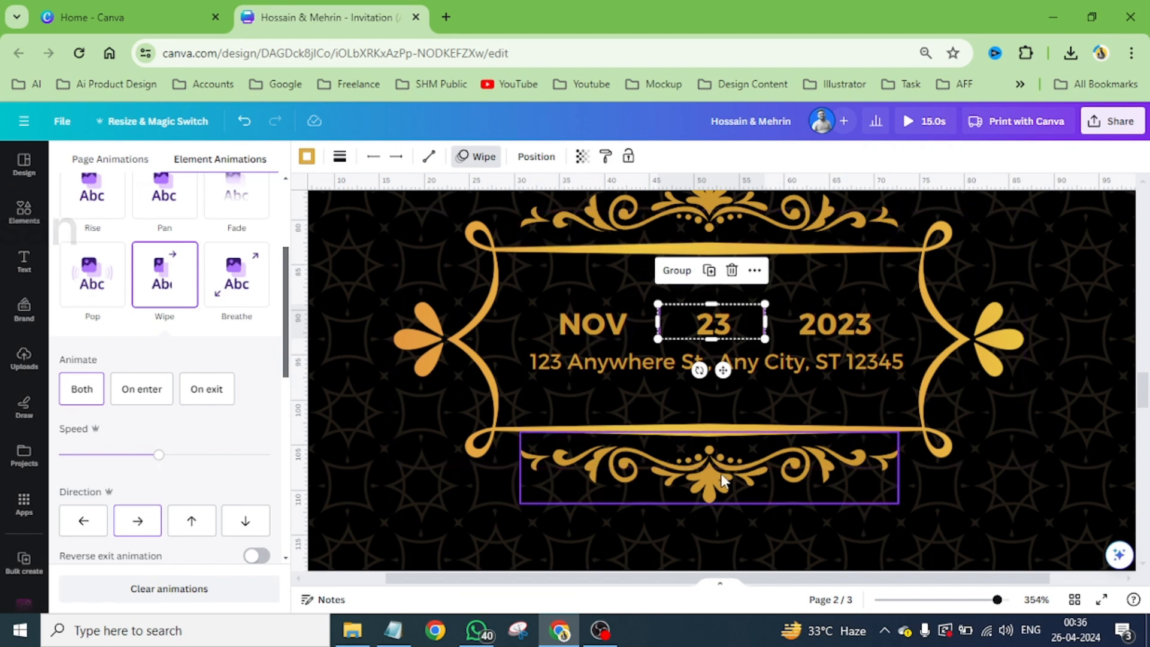
- Open the design's download settings and confirm all three pages for the export
scroll(756, 361, down, 5)
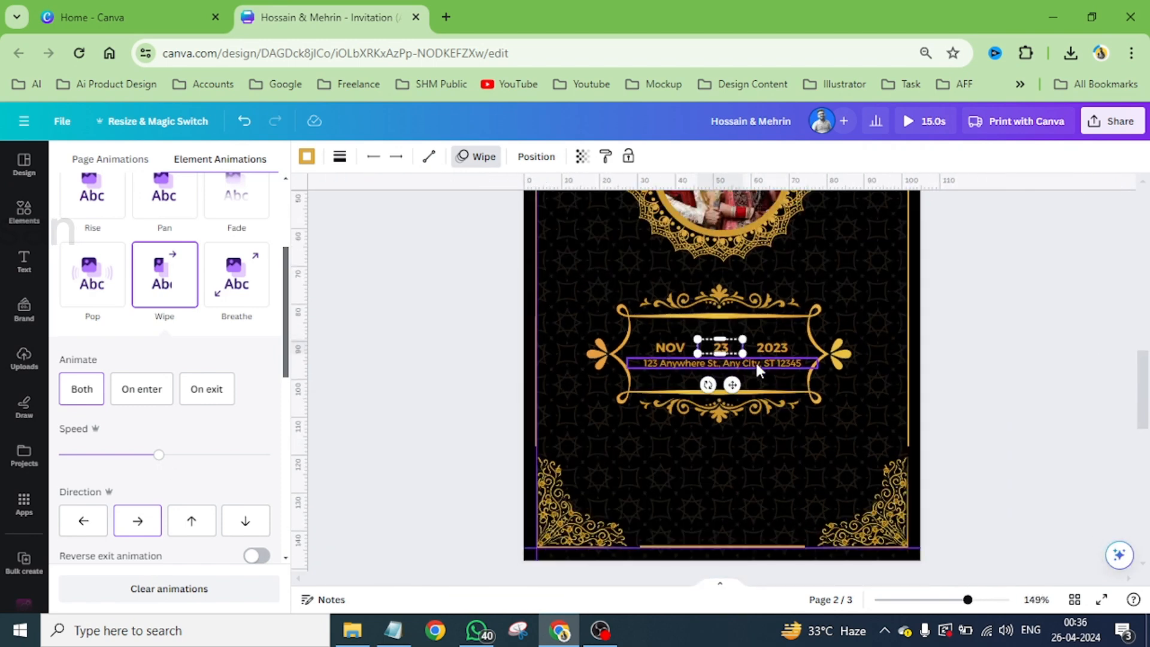
scroll(743, 367, up, 5)
scroll(609, 354, down, 2)
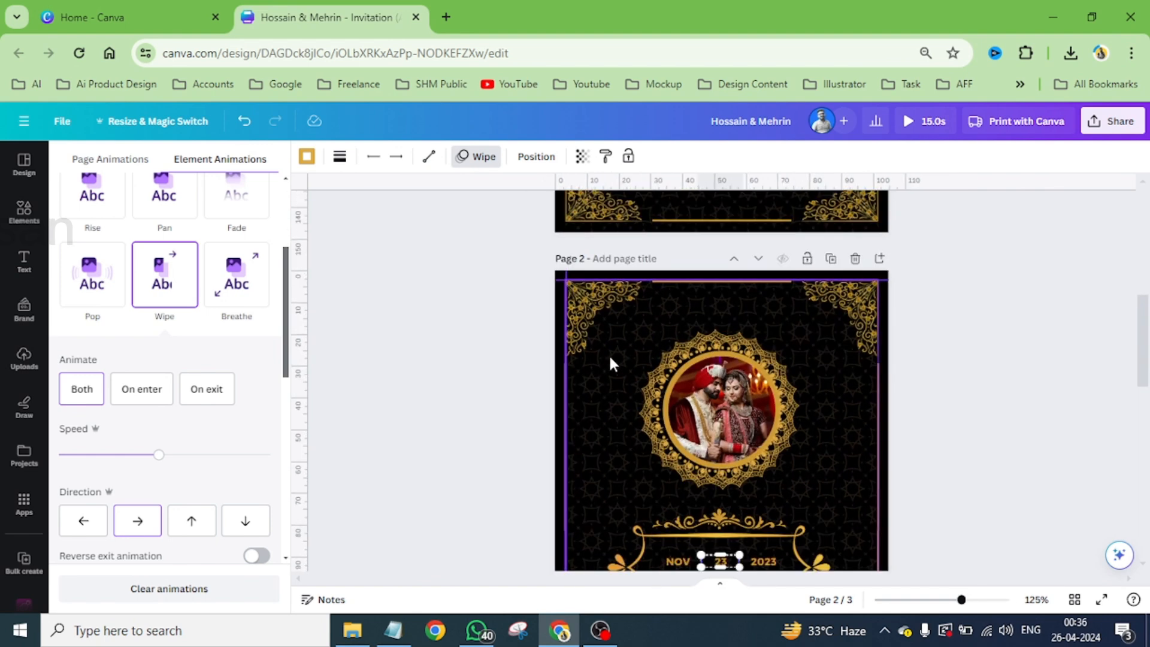
scroll(608, 363, down, 1)
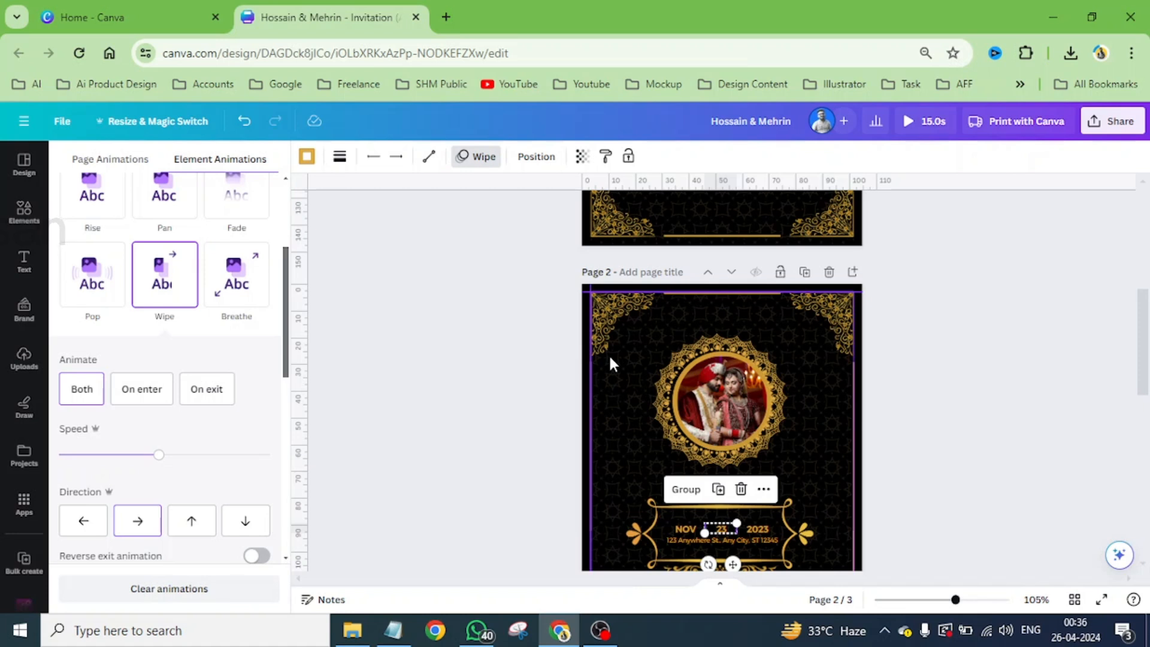
scroll(608, 363, up, 4)
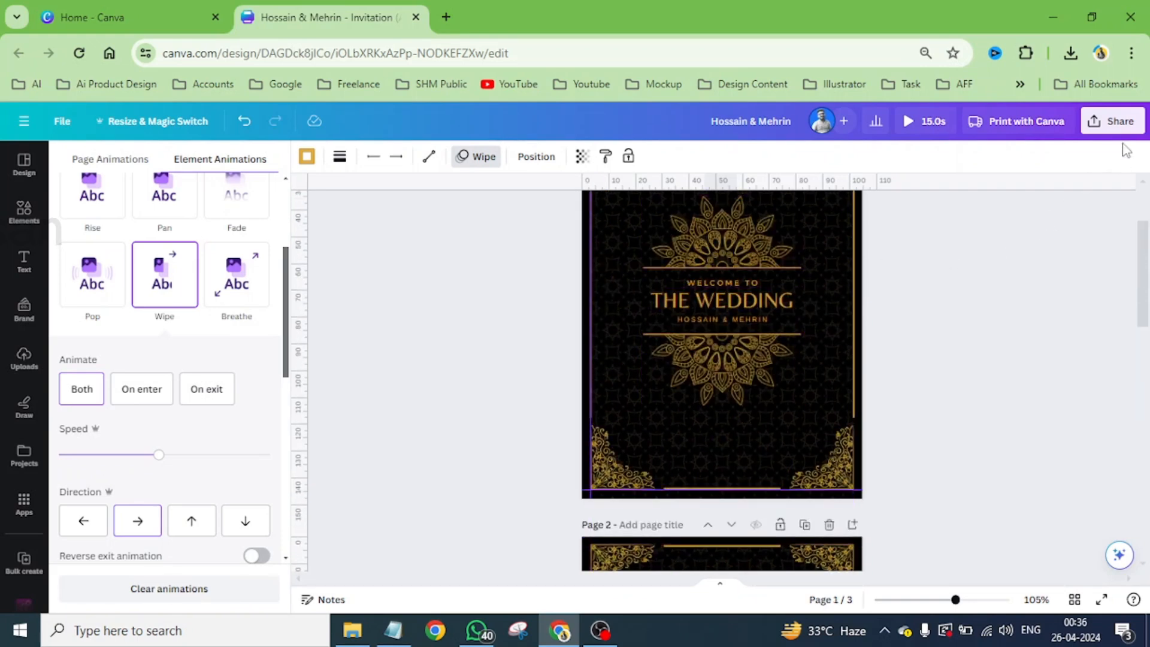
click(1115, 121)
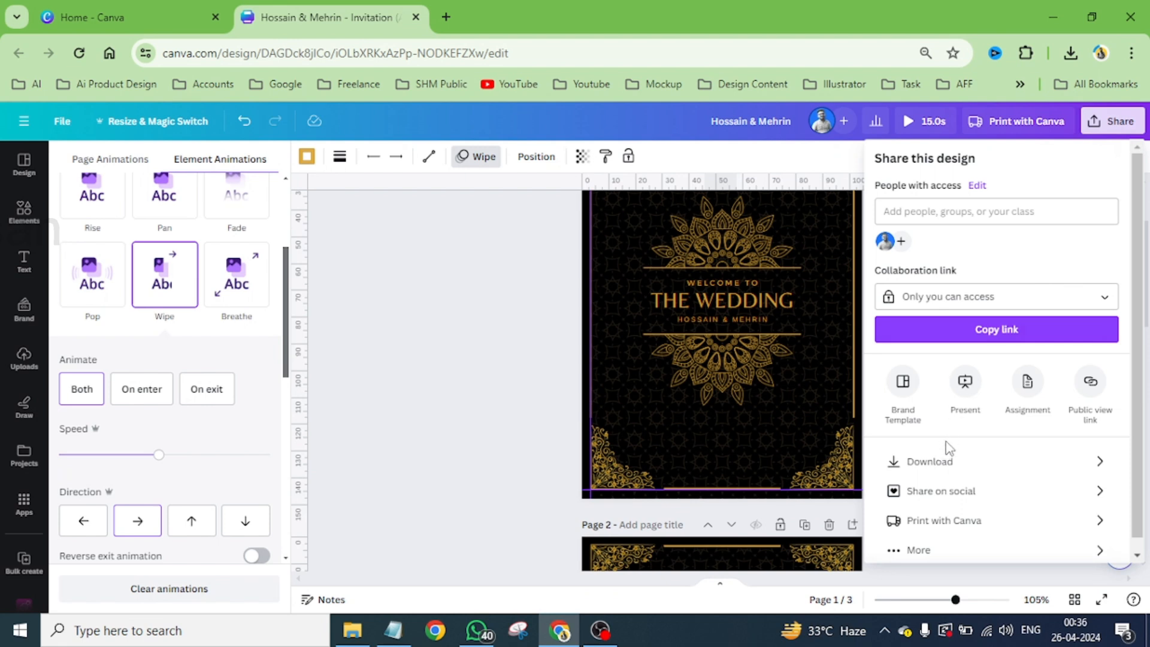
click(944, 466)
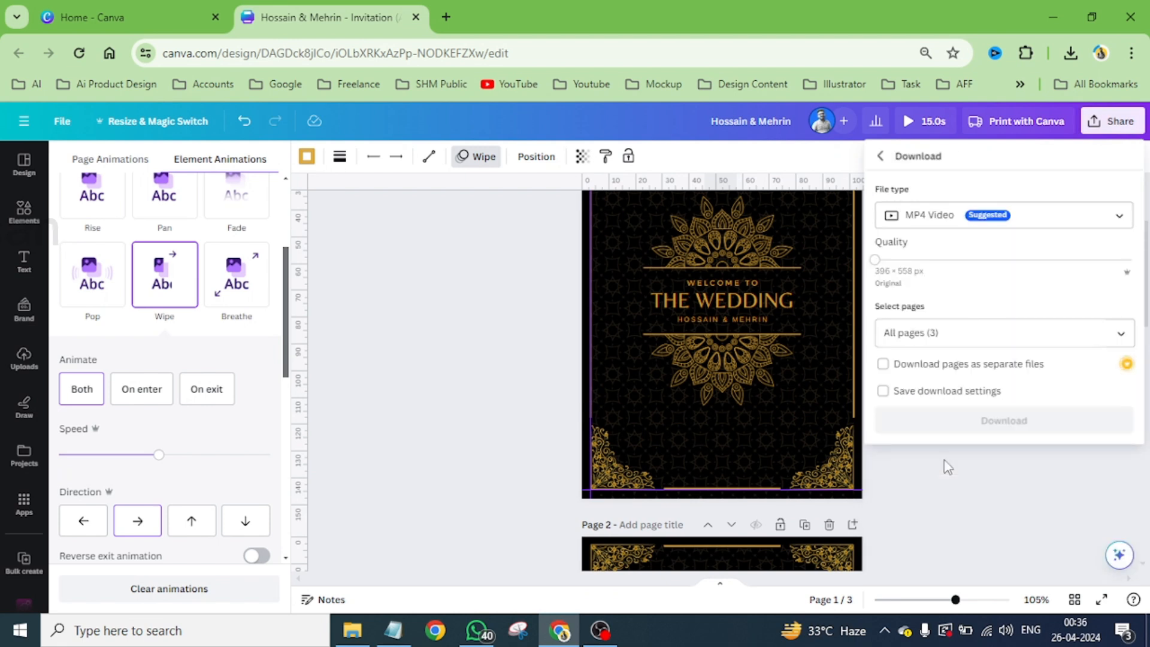
click(1120, 334)
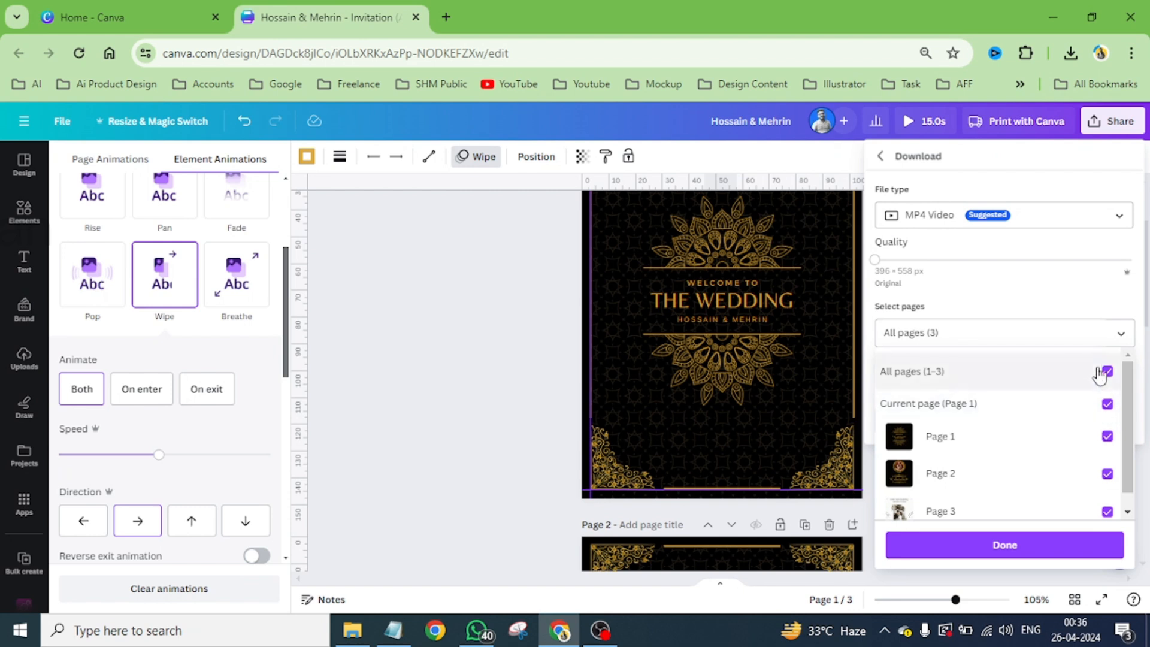
click(1004, 543)
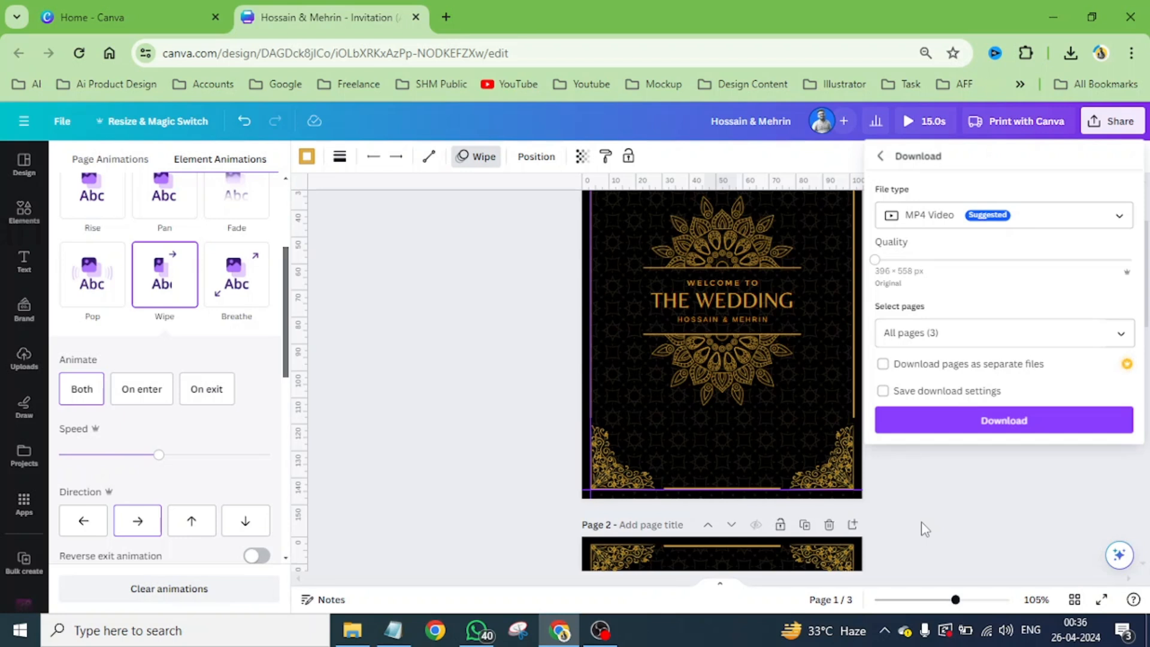
- Set the download file type to GIF and download all three pages
click(947, 217)
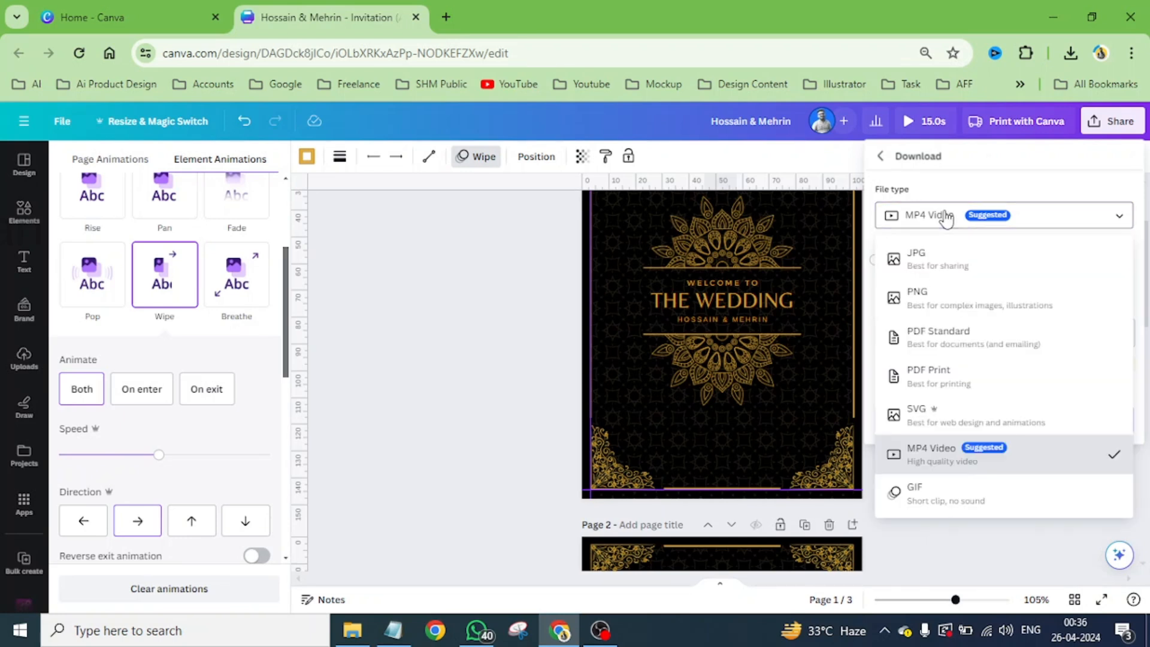
click(936, 499)
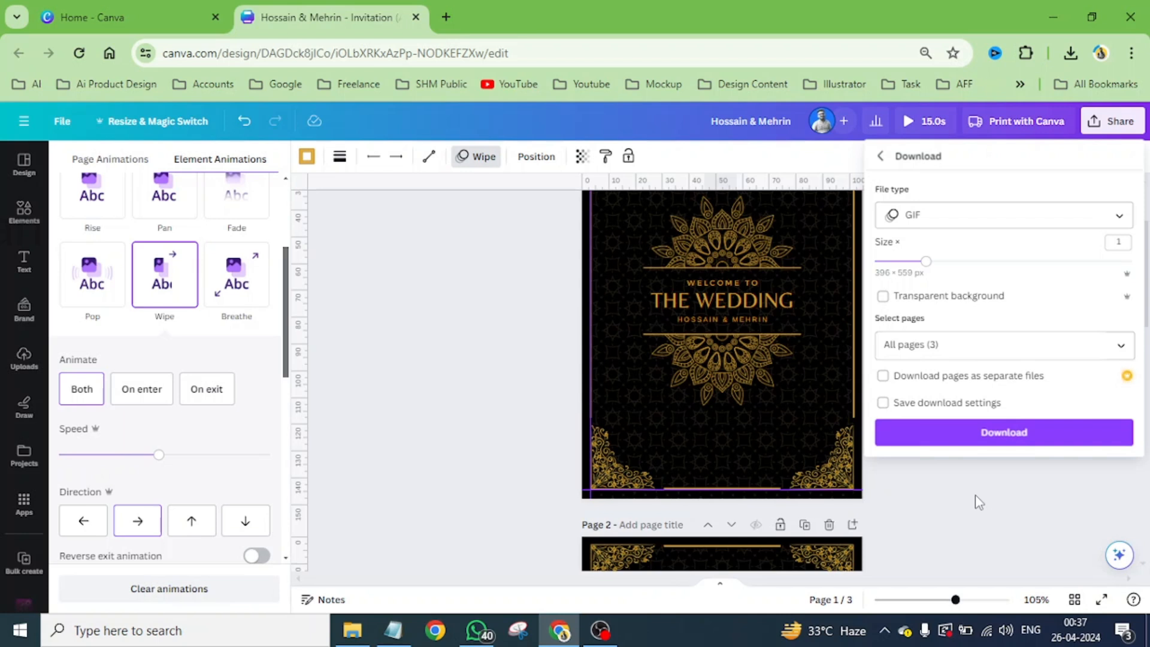
click(963, 430)
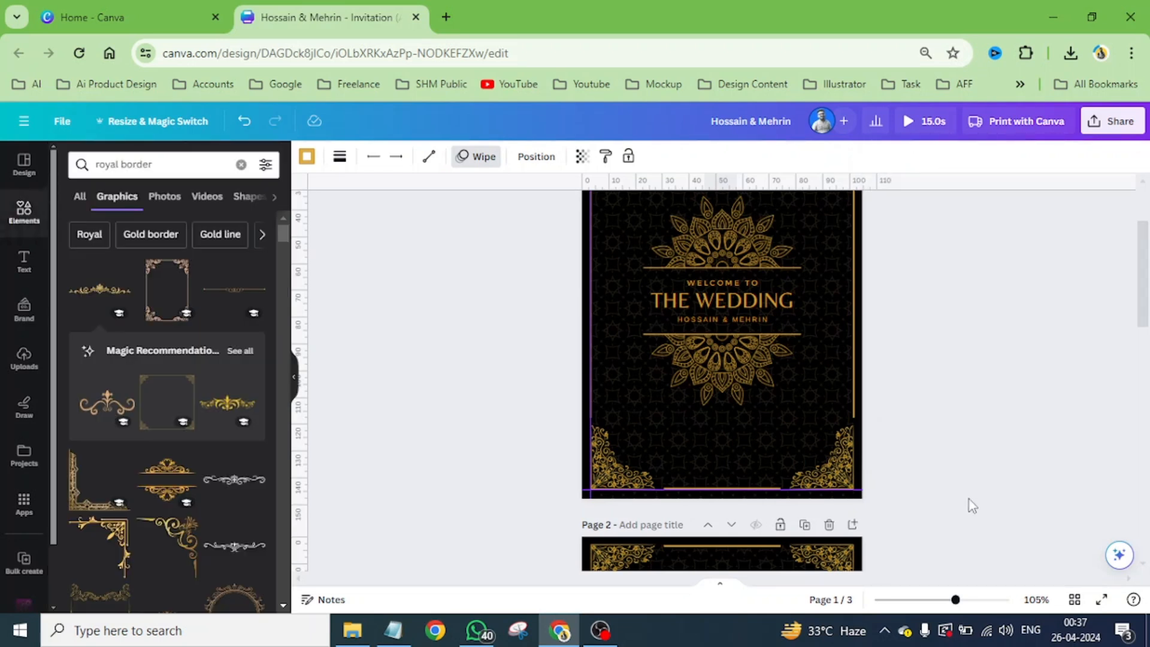
ctrl+scroll(740, 429, down, 5)
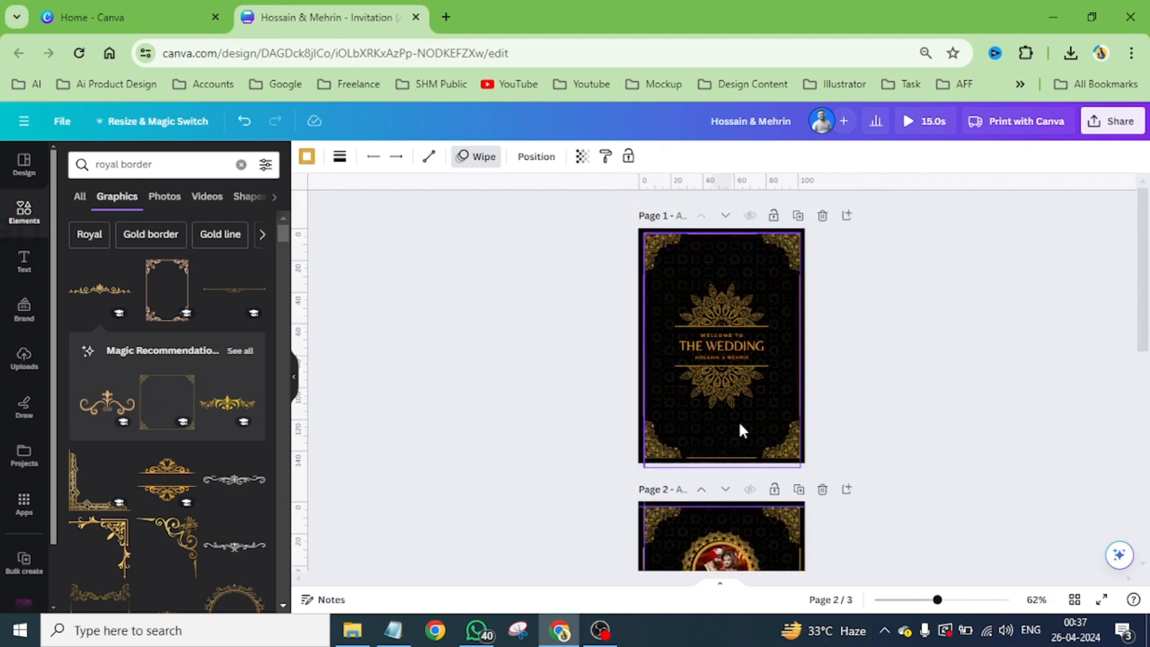
scroll(742, 429, down, 3)
click(777, 429)
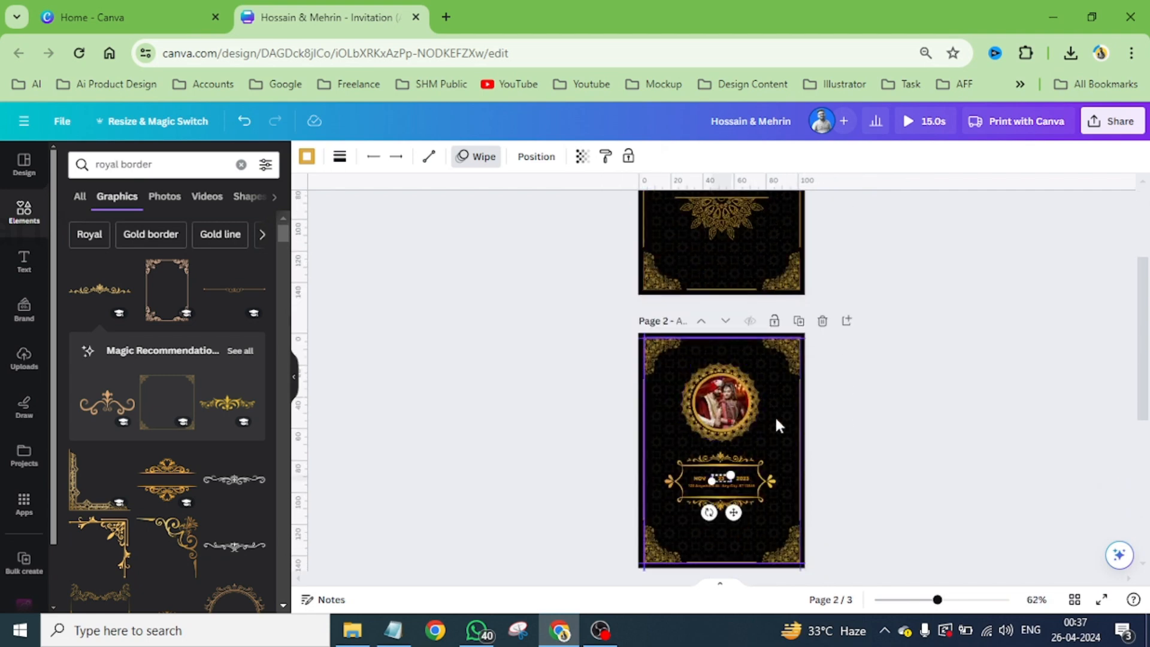